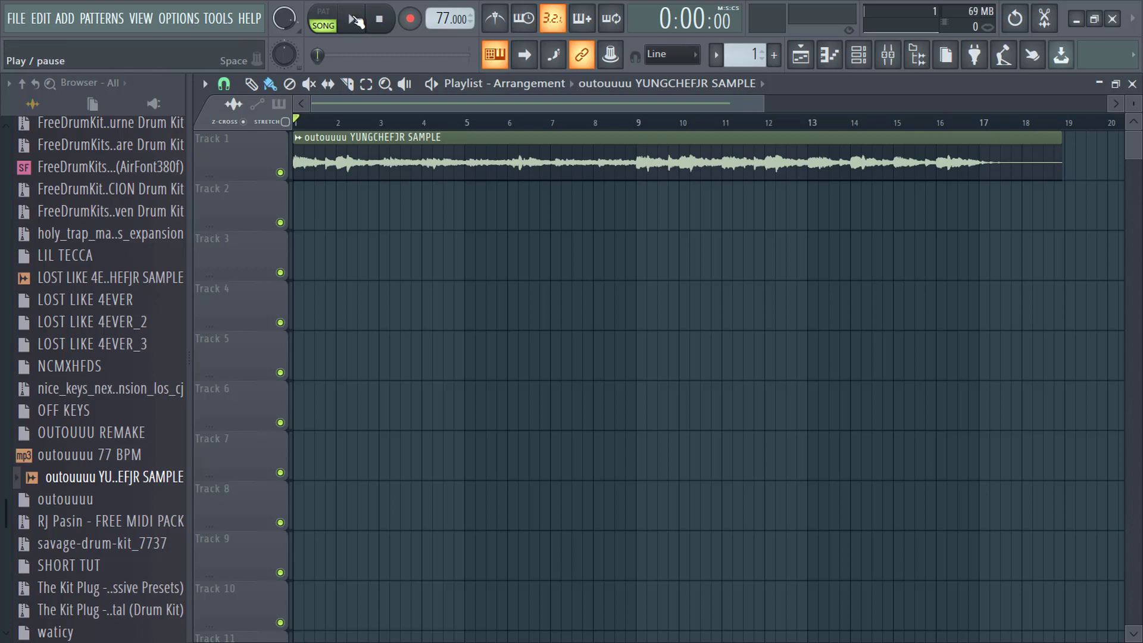
Play the song, extend the Track 1 sample clip to bar 20, and try slicing it where its audio ends.
click(356, 21)
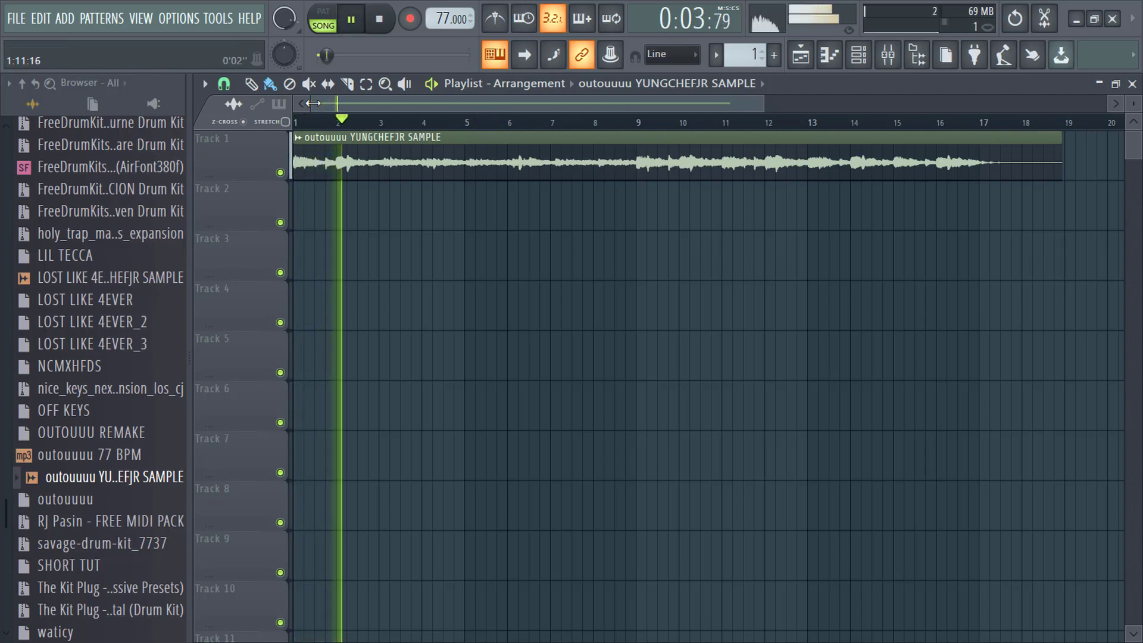
drag(313, 103, 662, 2)
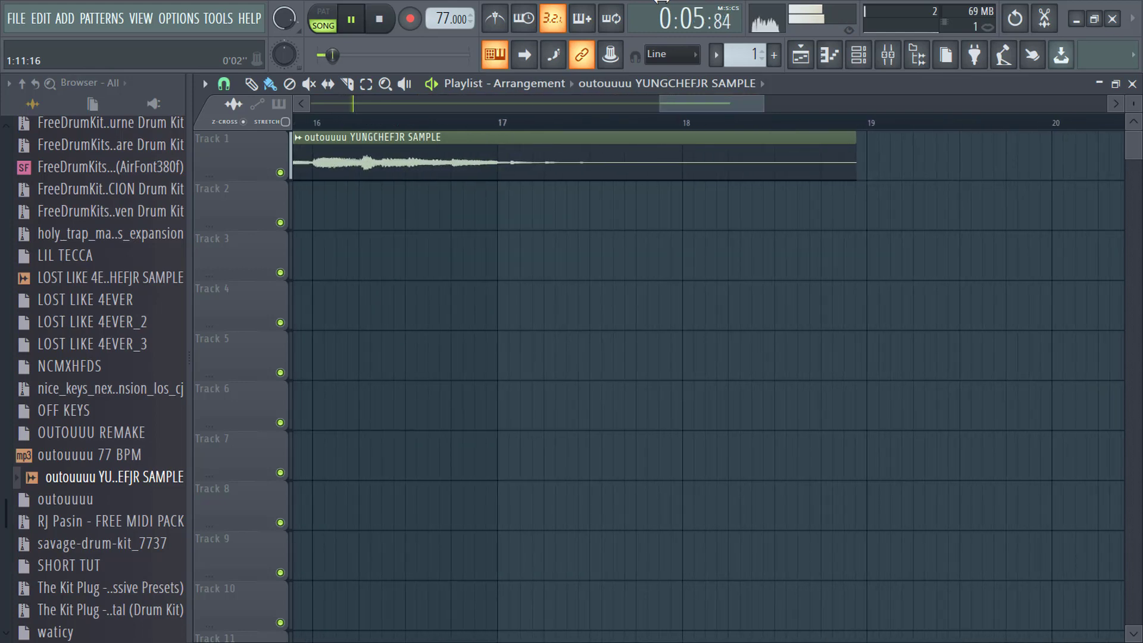
drag(857, 137, 1056, 127)
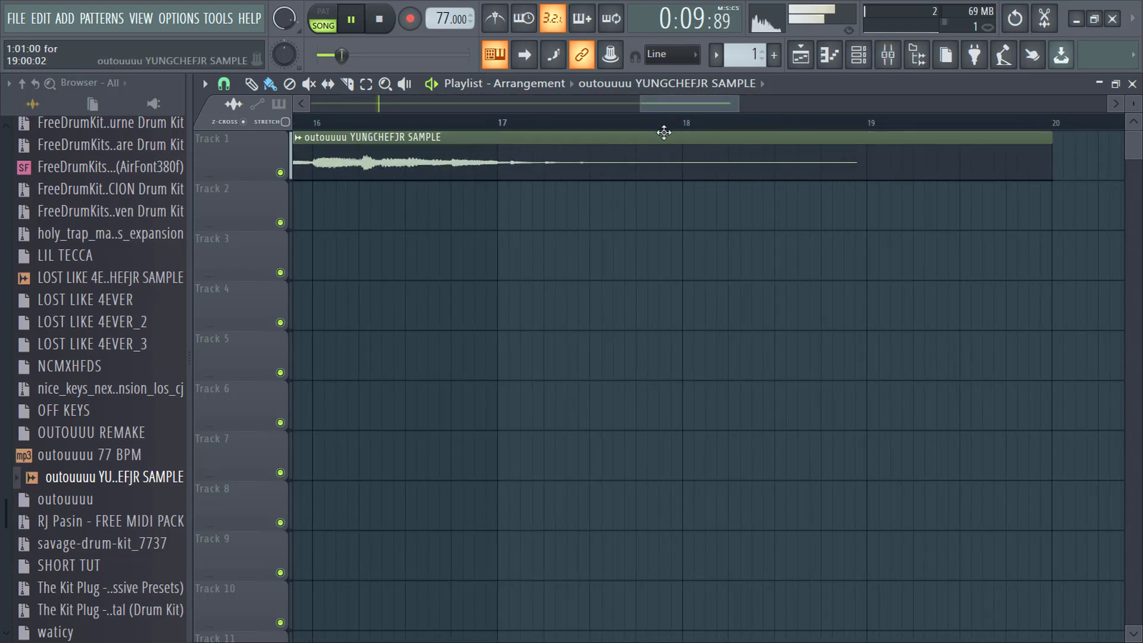
click(1023, 164)
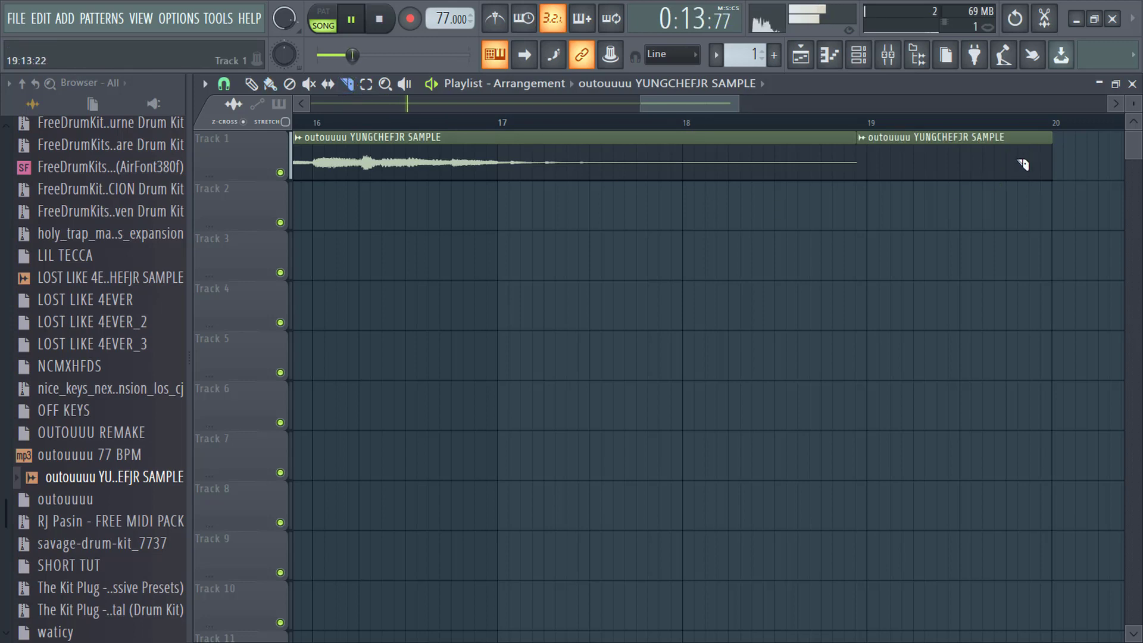
key(ctrl+z)
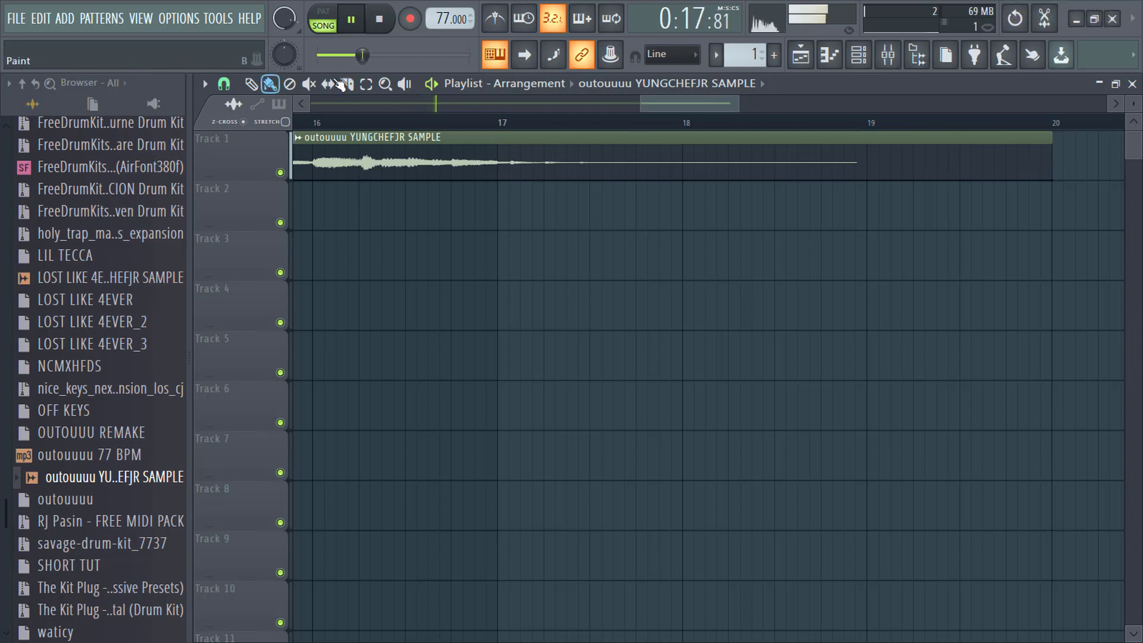
Slice off and delete an empty extension on the Track 1 sample clip, and trim the clip's end back to bar 17.
drag(1048, 153, 1119, 153)
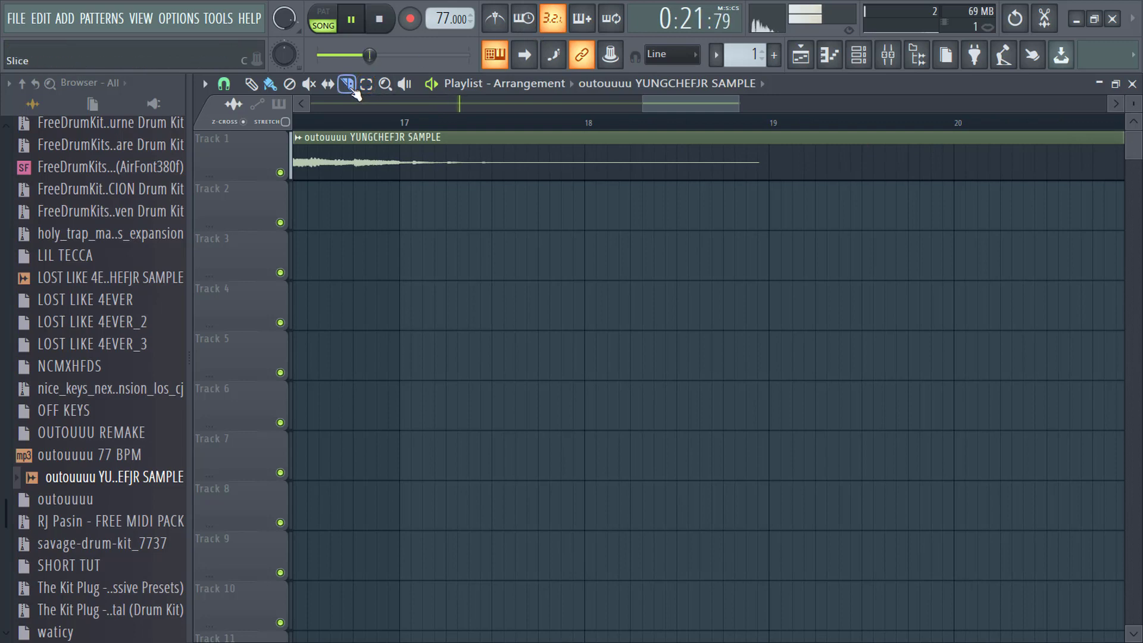
click(1074, 168)
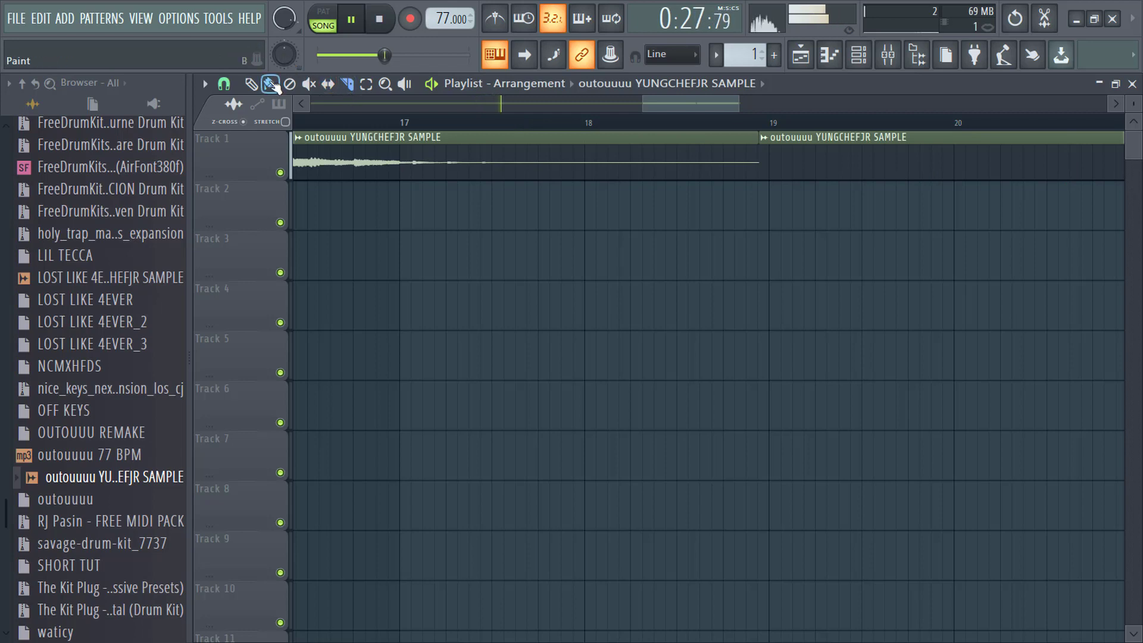
right_click(847, 159)
drag(766, 143, 399, 170)
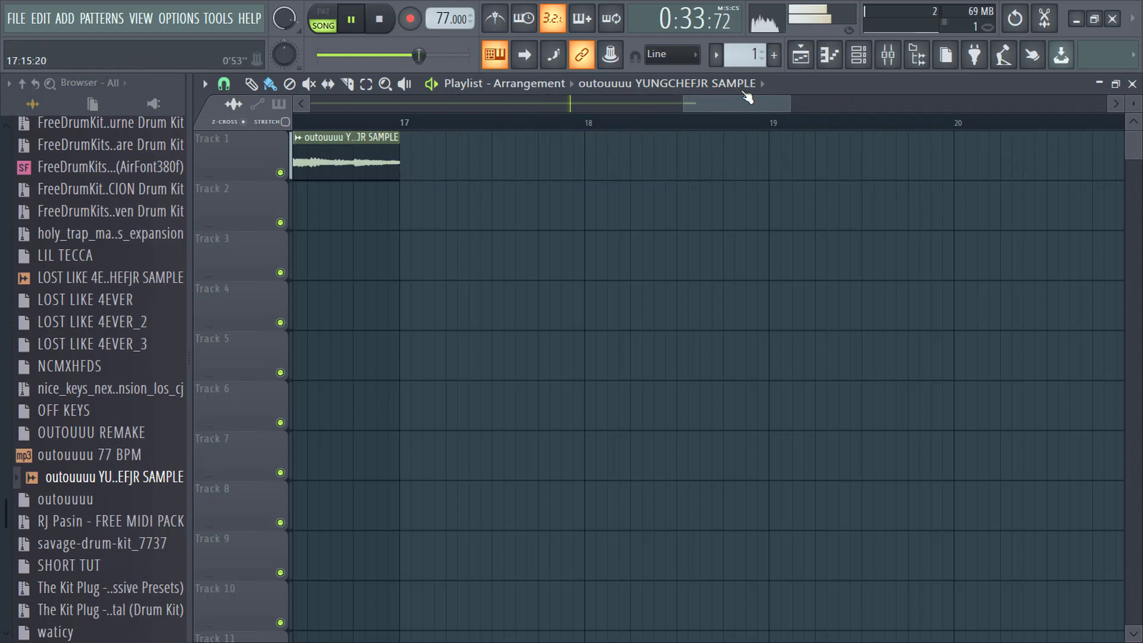
Extend the trimmed Track 1 clip to bar 26 and try slicing it where the audio fades out.
drag(791, 107, 687, 104)
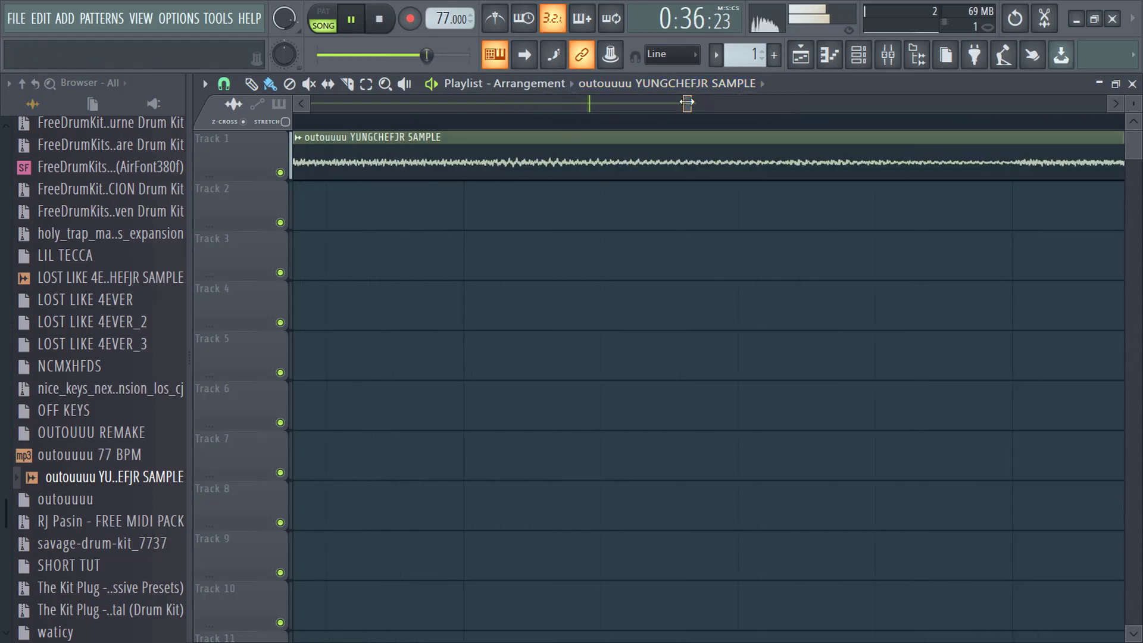
click(1118, 106)
click(1118, 105)
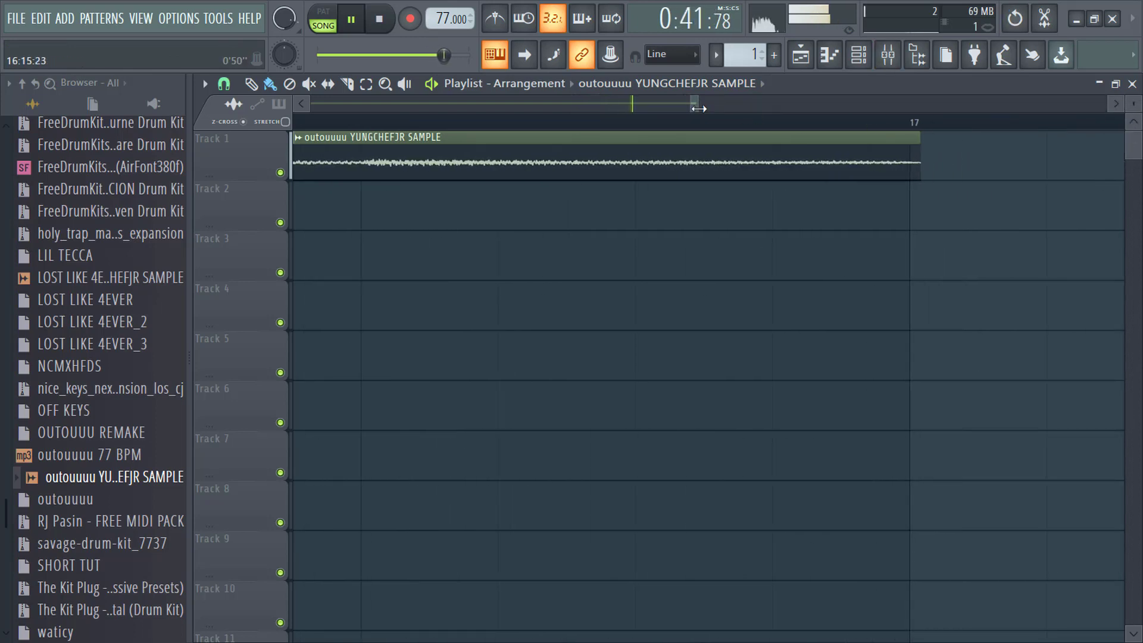
drag(948, 78, 991, 73)
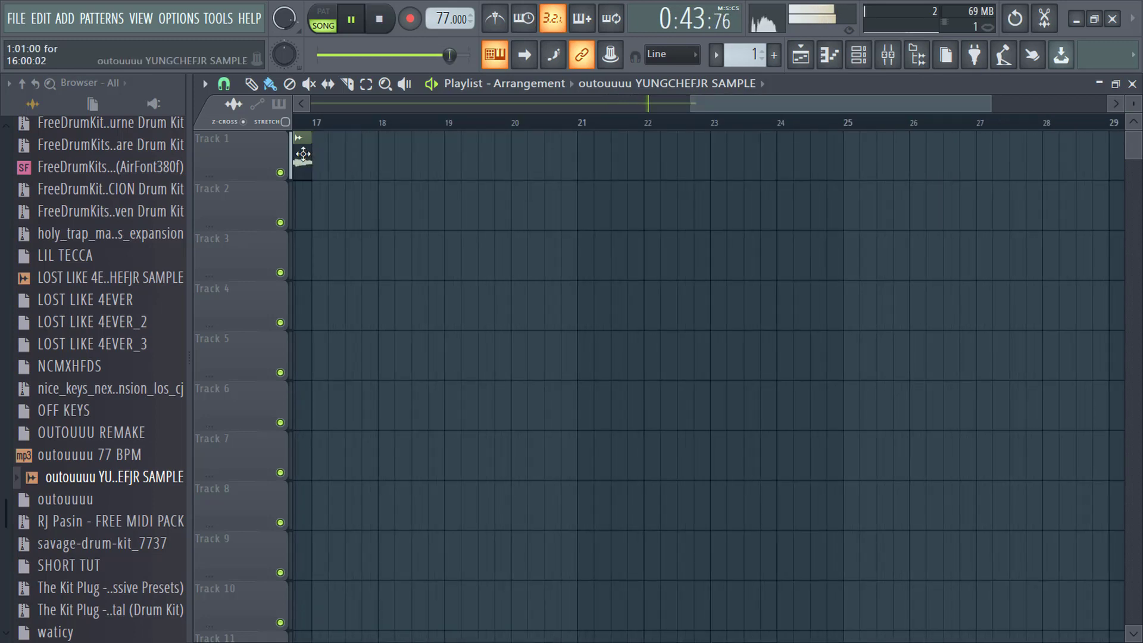
drag(310, 153, 909, 159)
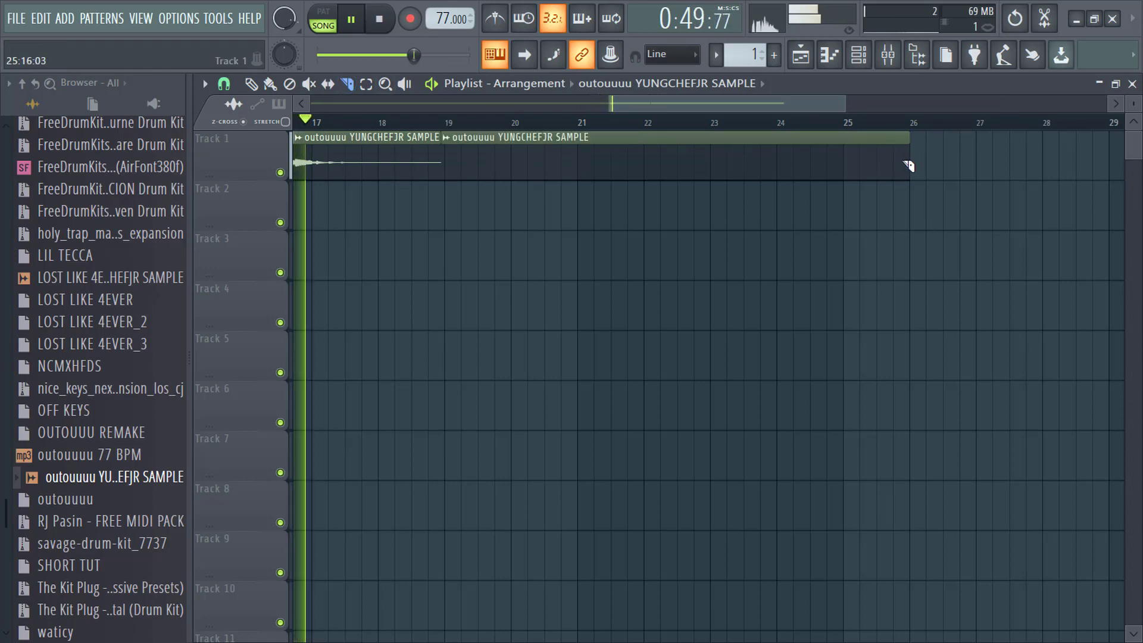
key(ctrl+z)
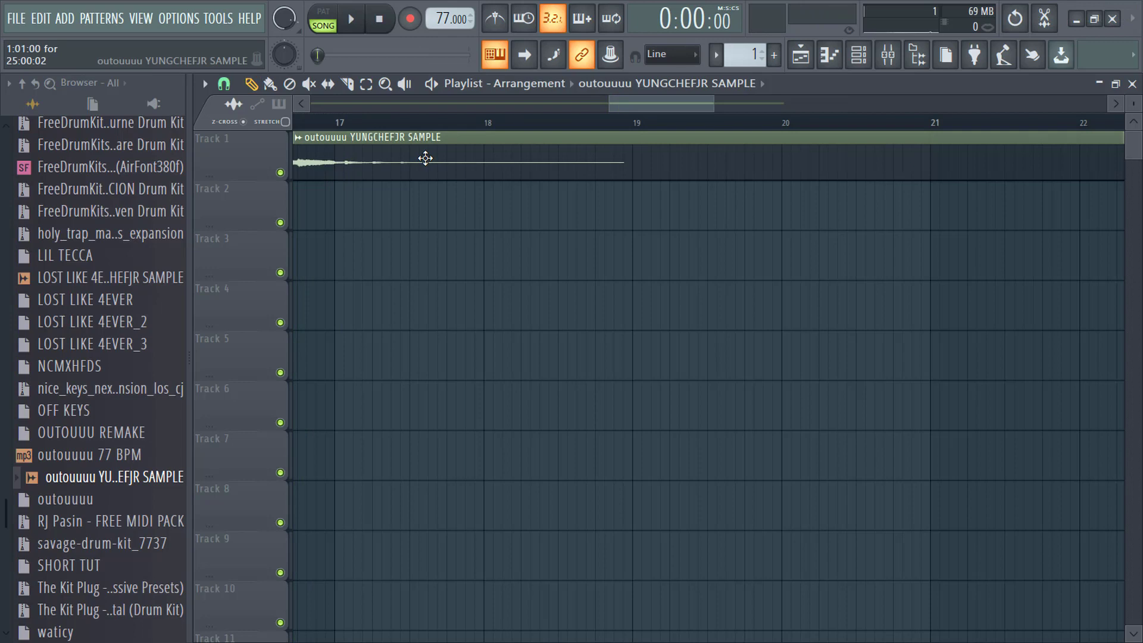
Open the Track 1 clip's sample in the Edison audio editor and reposition the editor window over the playlist.
double_click(425, 157)
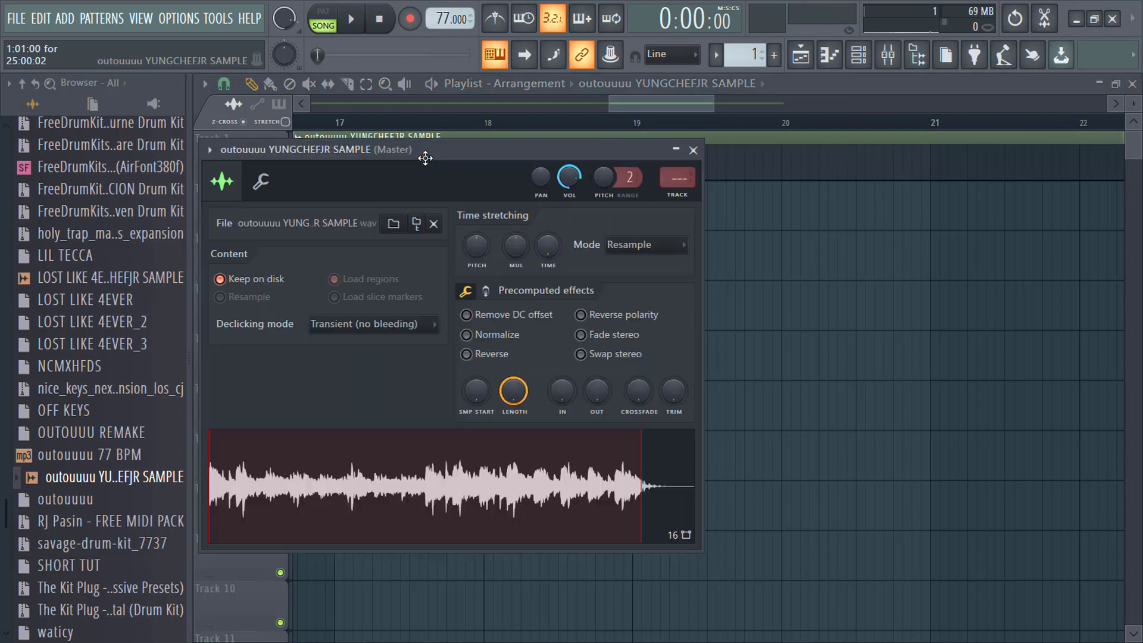
right_click(429, 479)
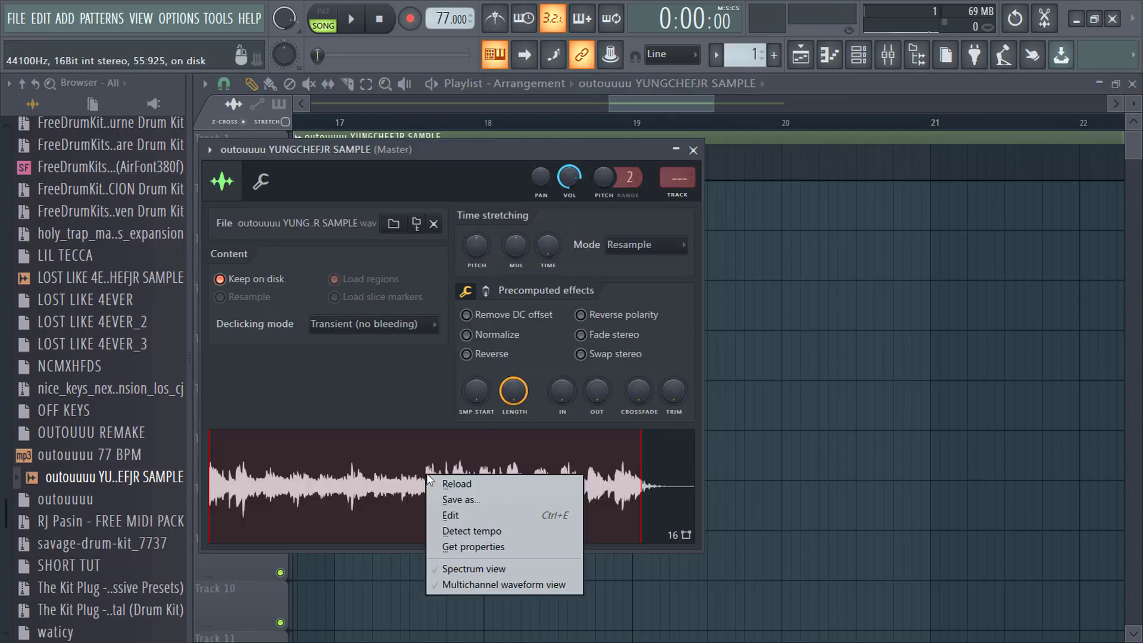
click(460, 517)
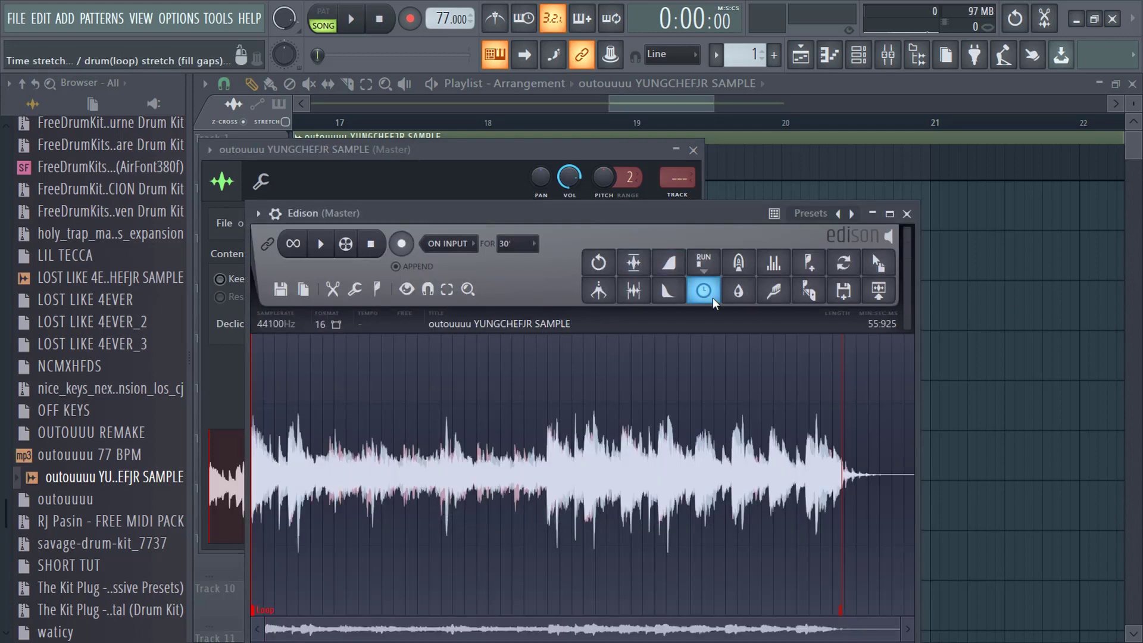
drag(695, 215, 612, 127)
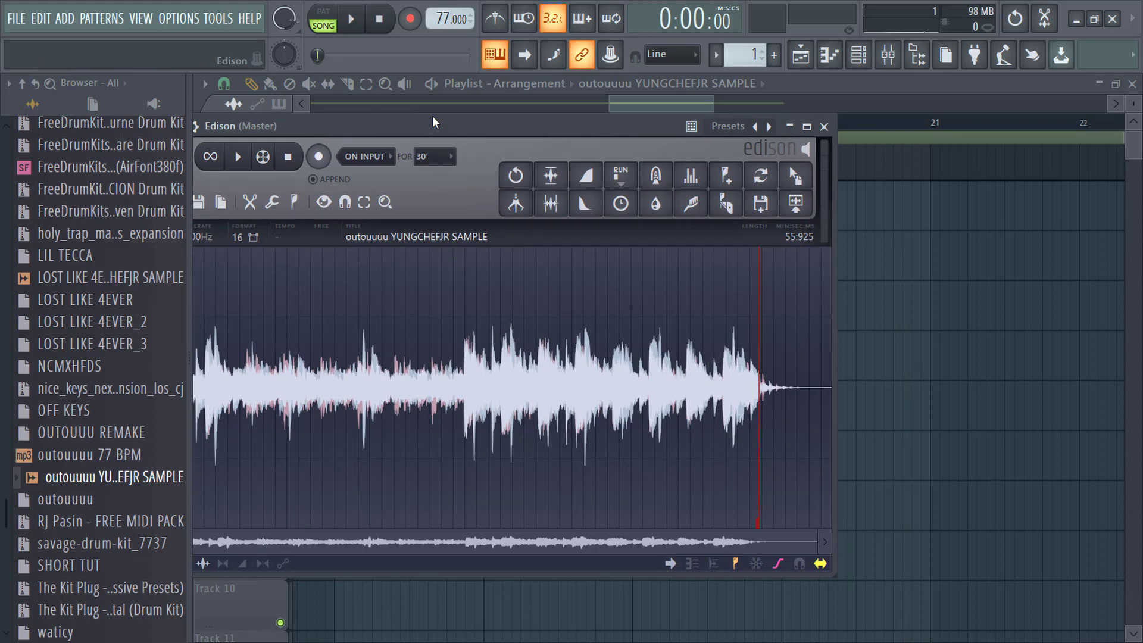
drag(433, 123, 522, 97)
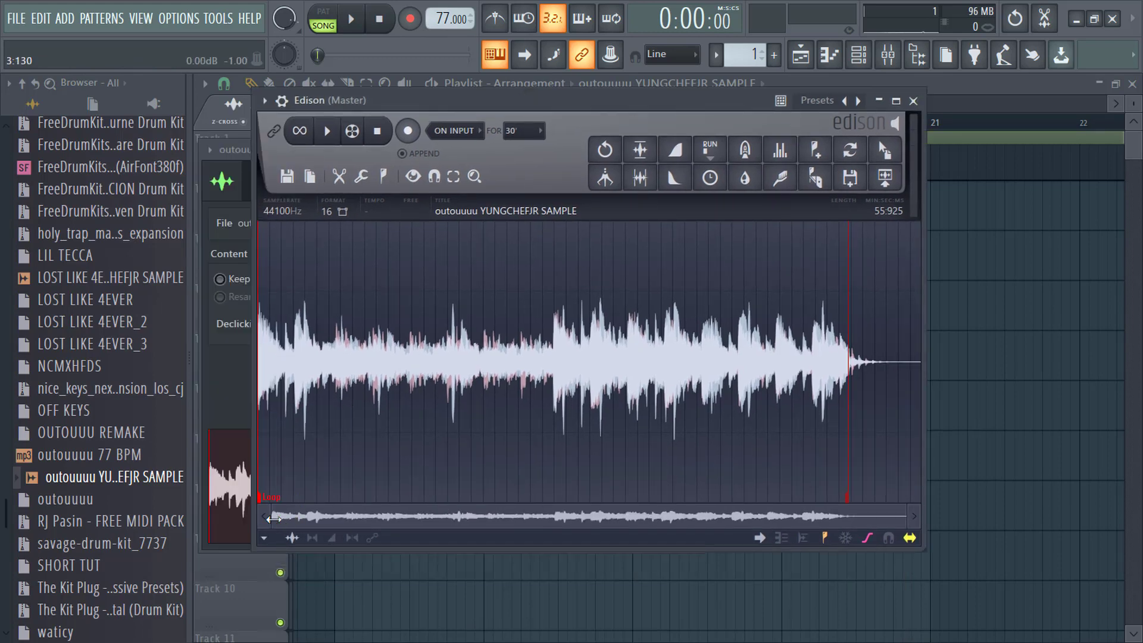
Turn on snapping to regions in Edison and select the tail from the loop's end marker to the sample's end.
drag(271, 519, 803, 317)
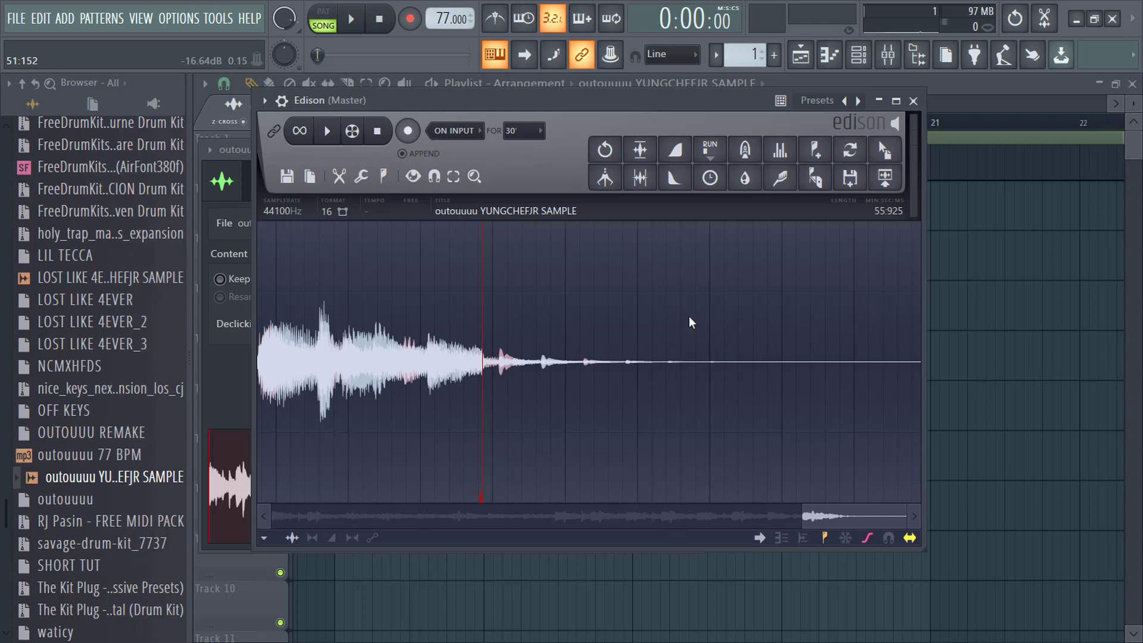
drag(576, 334, 921, 333)
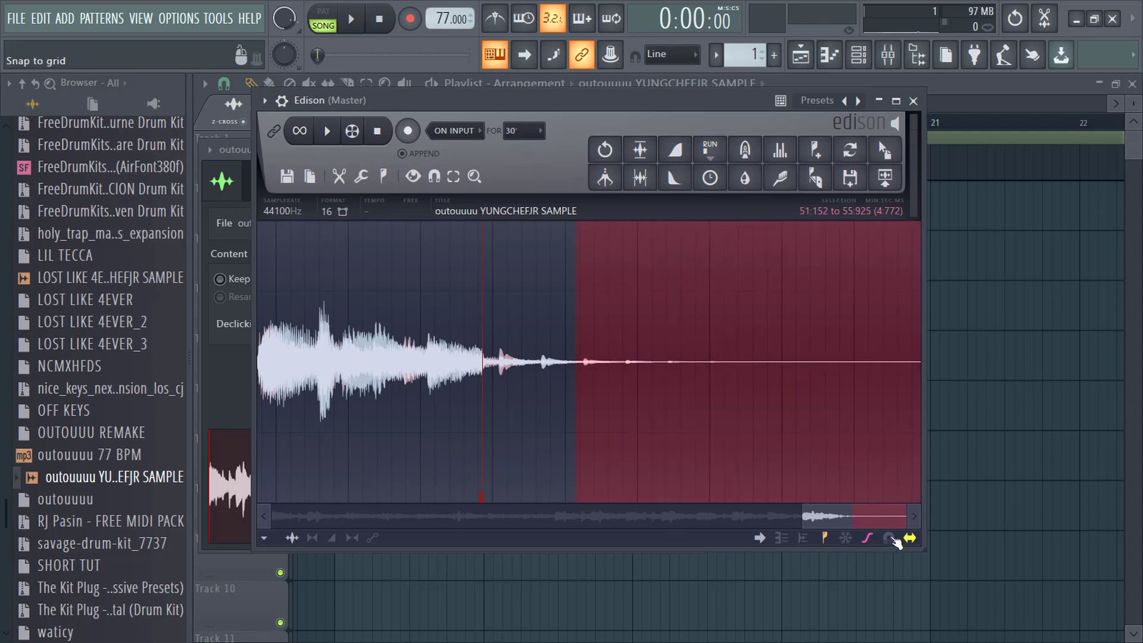
click(890, 539)
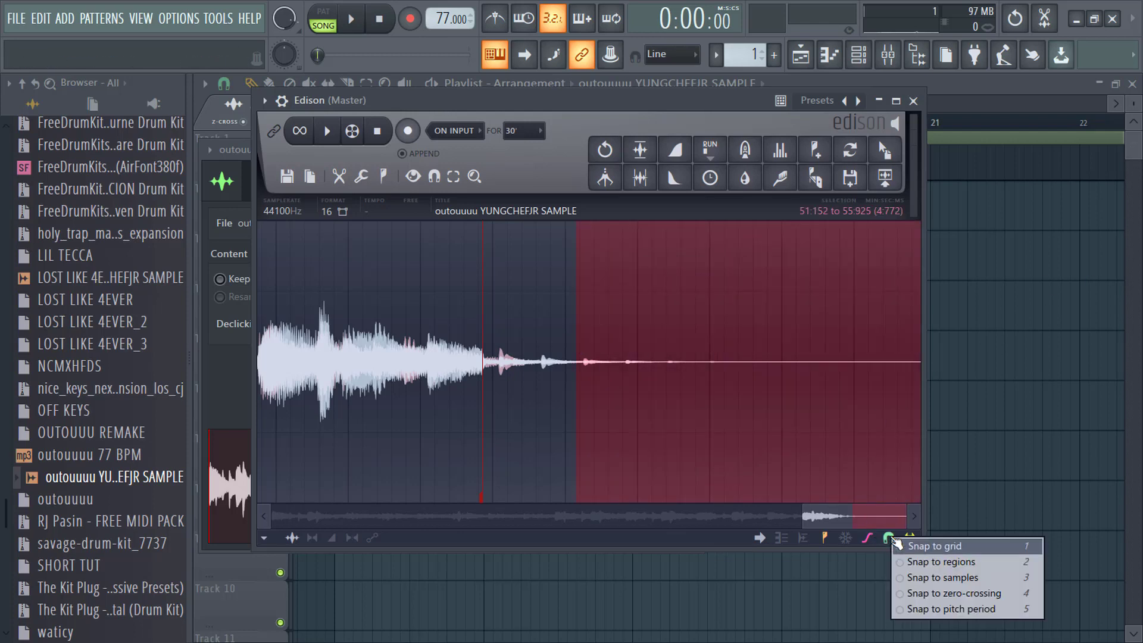
click(916, 562)
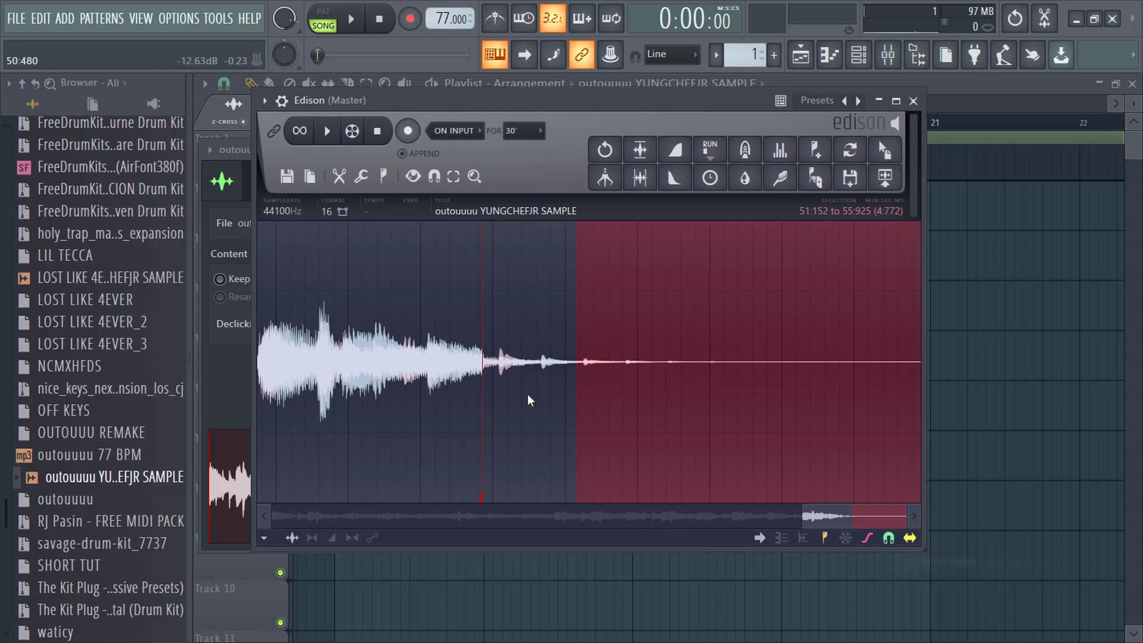
drag(576, 339, 481, 350)
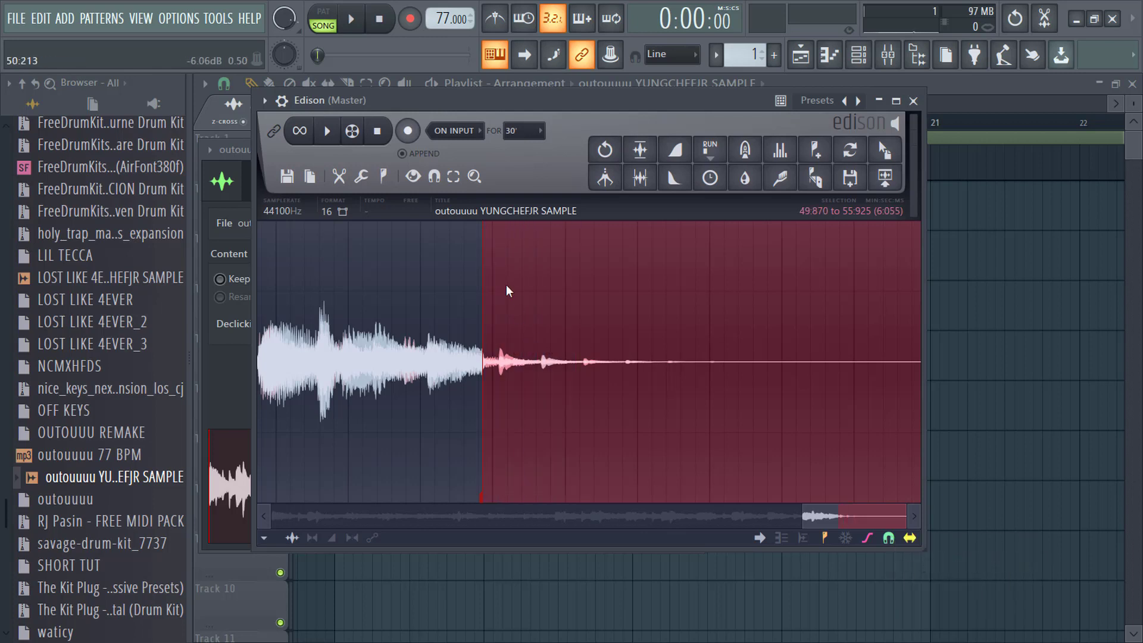
Delete the selected tail from the sample and remove its Loop region.
click(345, 175)
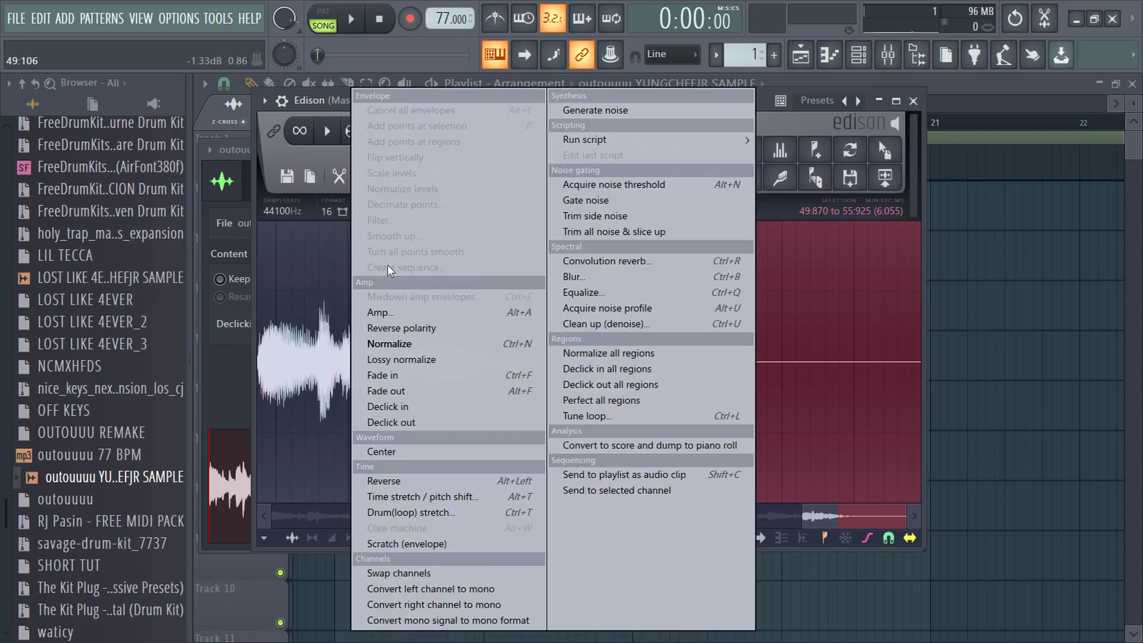
click(362, 288)
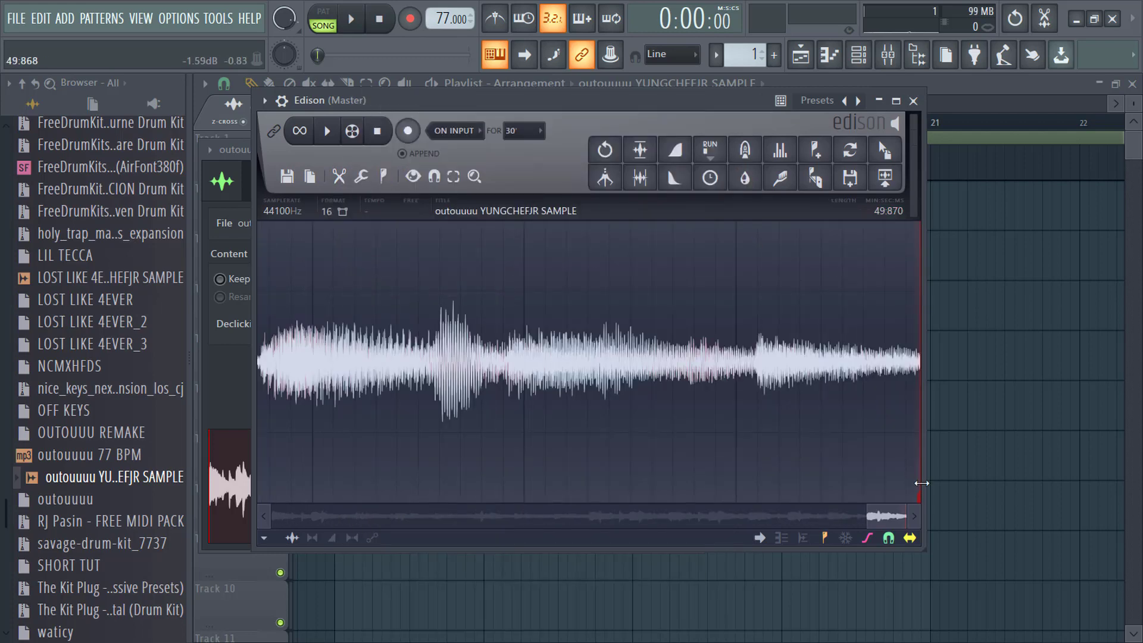
right_click(923, 501)
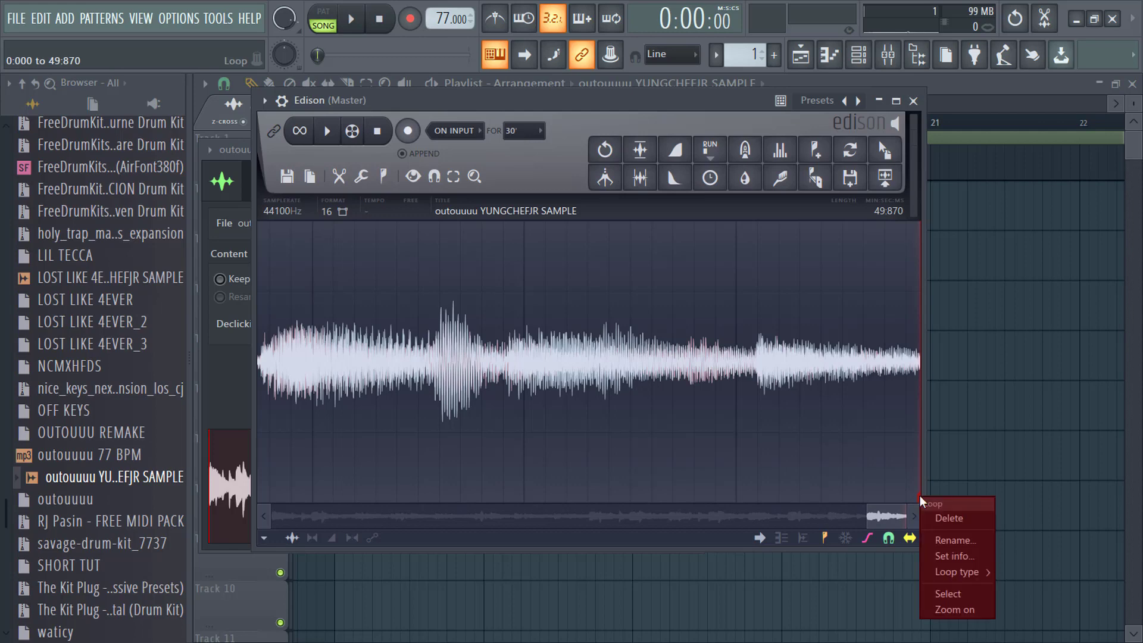
click(949, 525)
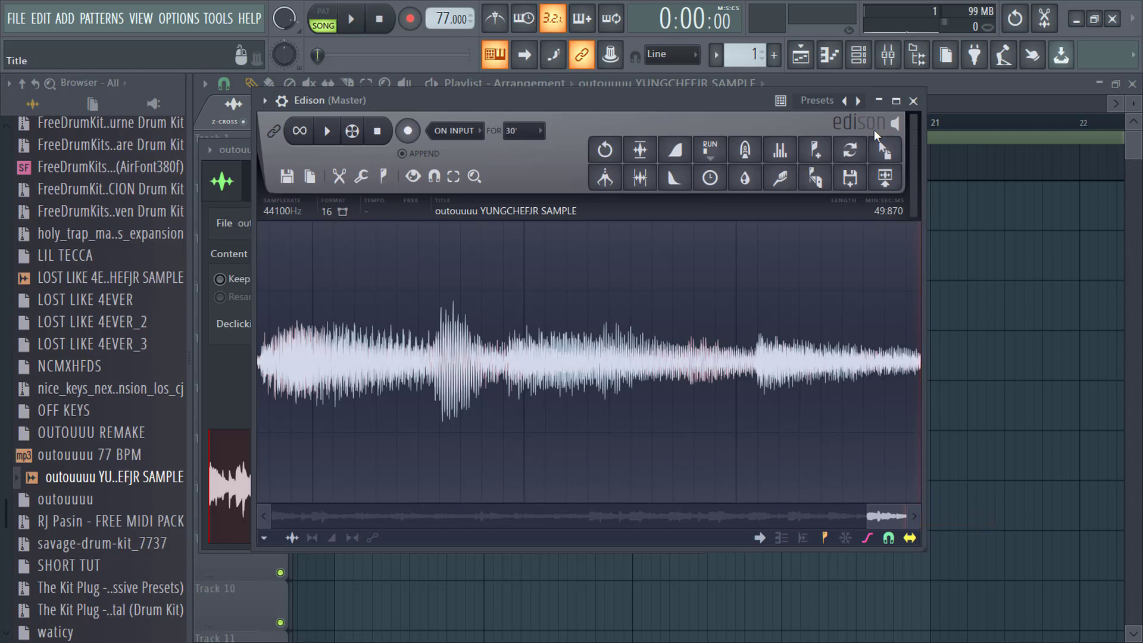
Load the trimmed audio from Edison into the sample's channel and close both editing windows.
drag(881, 181, 588, 453)
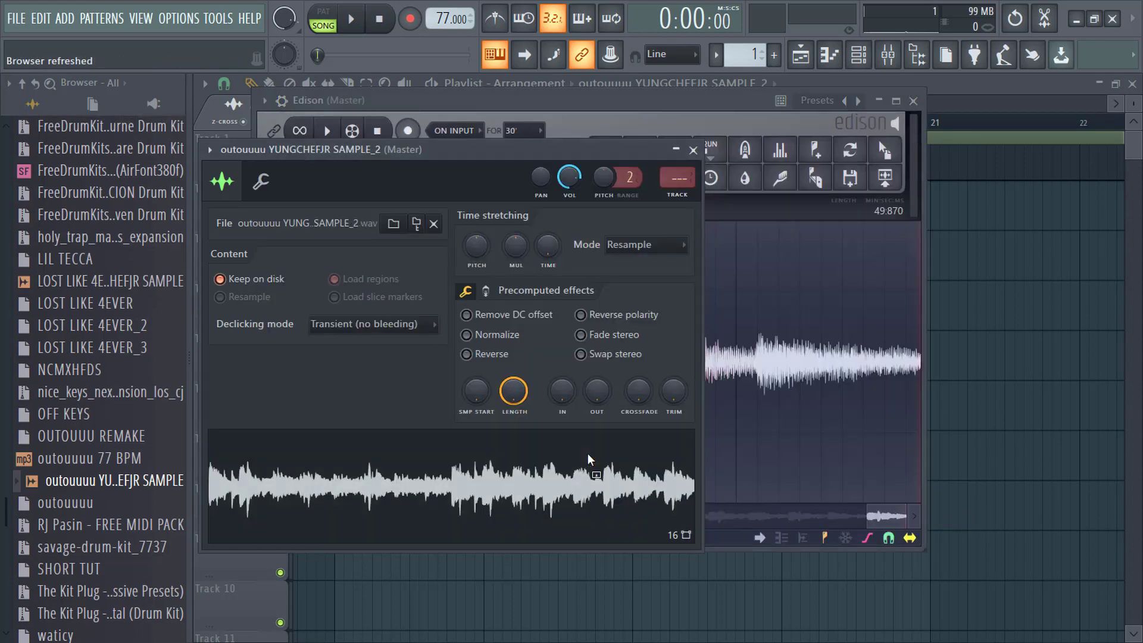
click(693, 150)
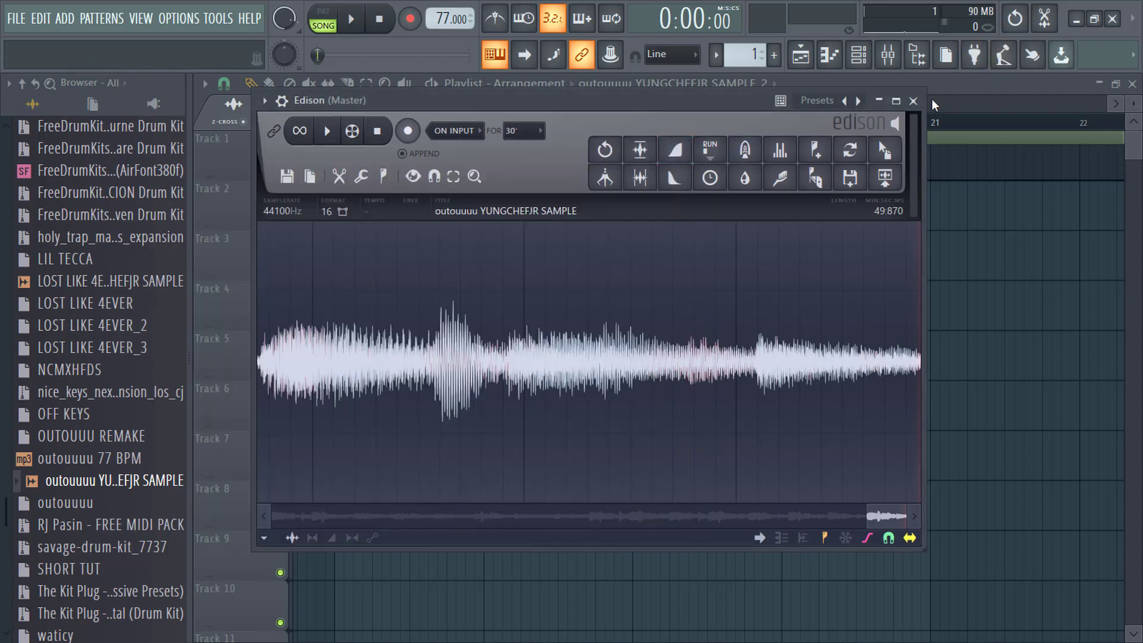
click(914, 101)
Play the arrangement and set a looping time selection from bar 1 to bar 9, leaving the clip deselected.
key(space)
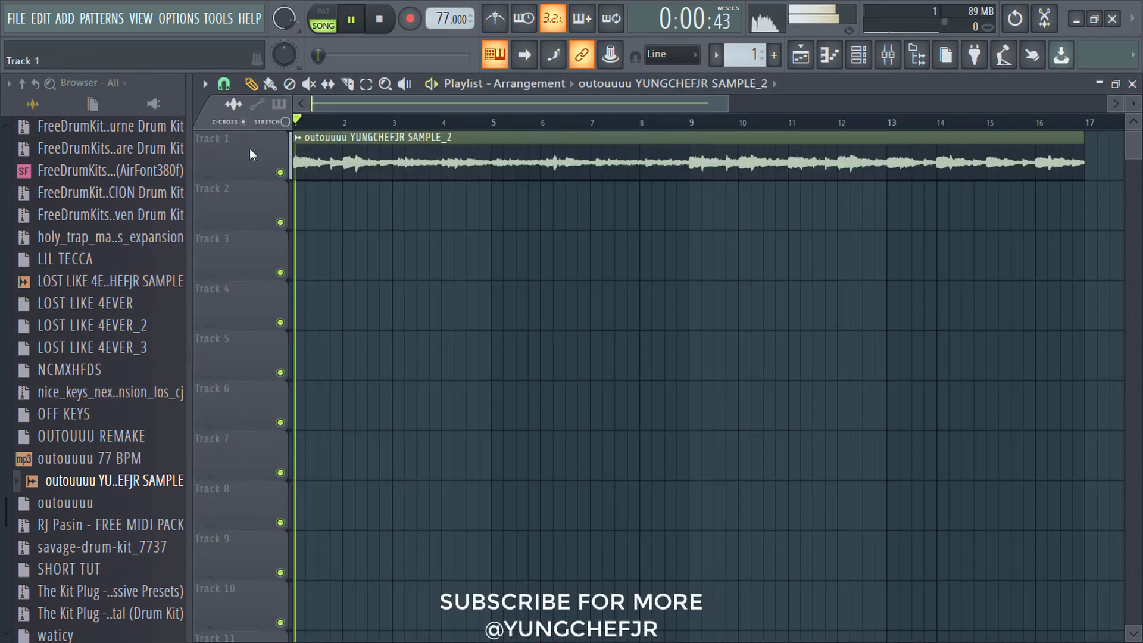
click(299, 122)
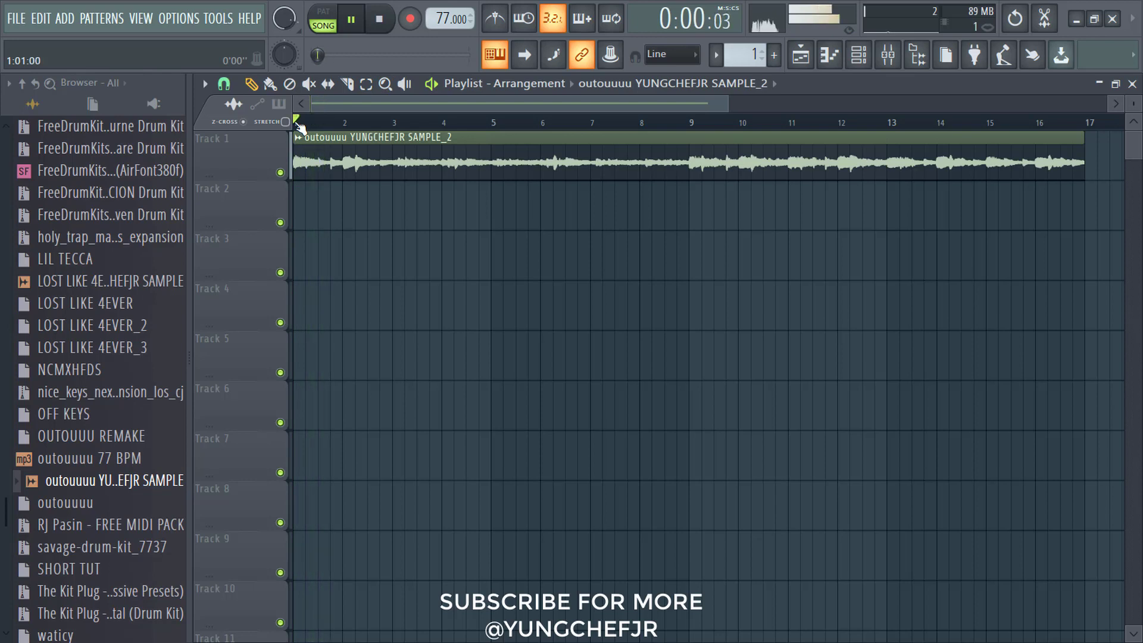
drag(298, 122, 689, 233)
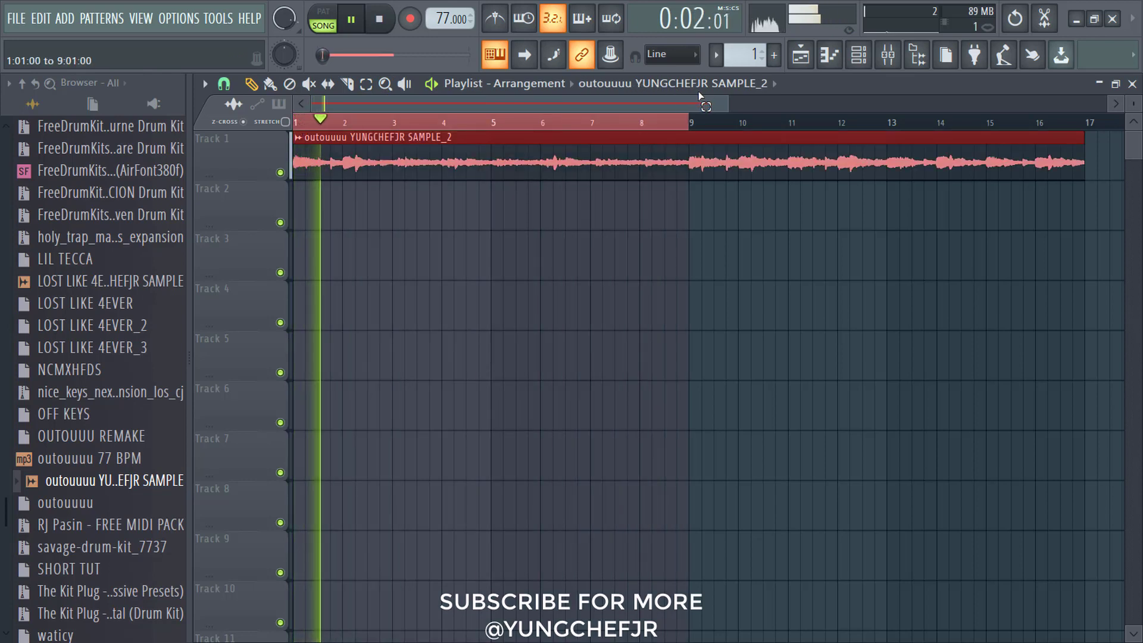
ctrl+click(729, 231)
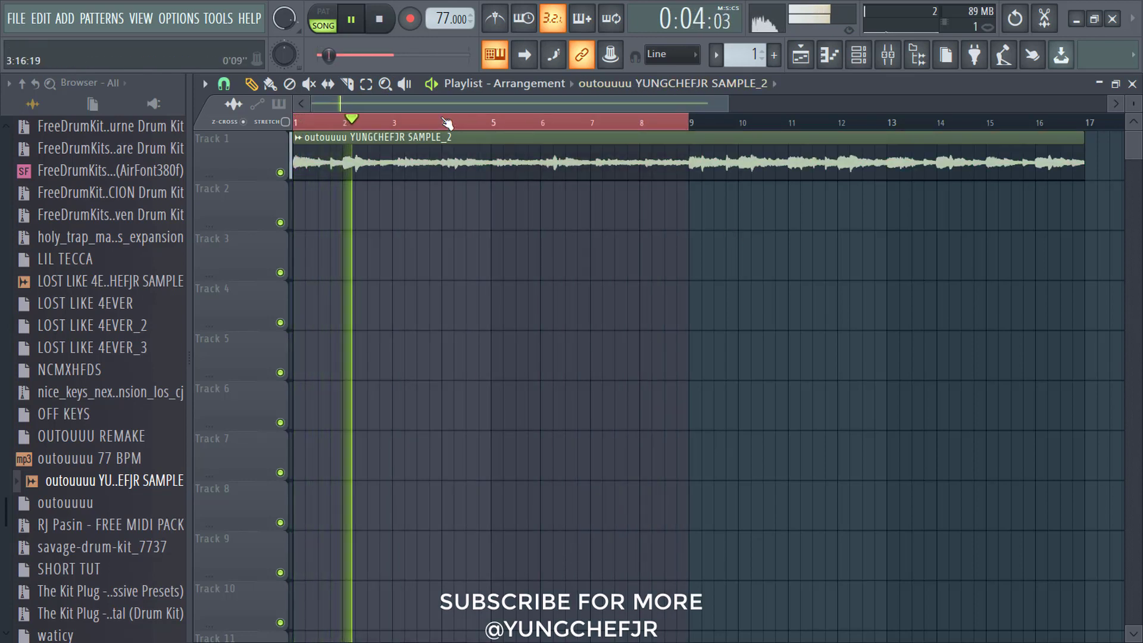
Place a Pattern 1 clip on Track 2 from bar 1 to bar 5, repeat it from bar 5, and close the playlist.
click(640, 84)
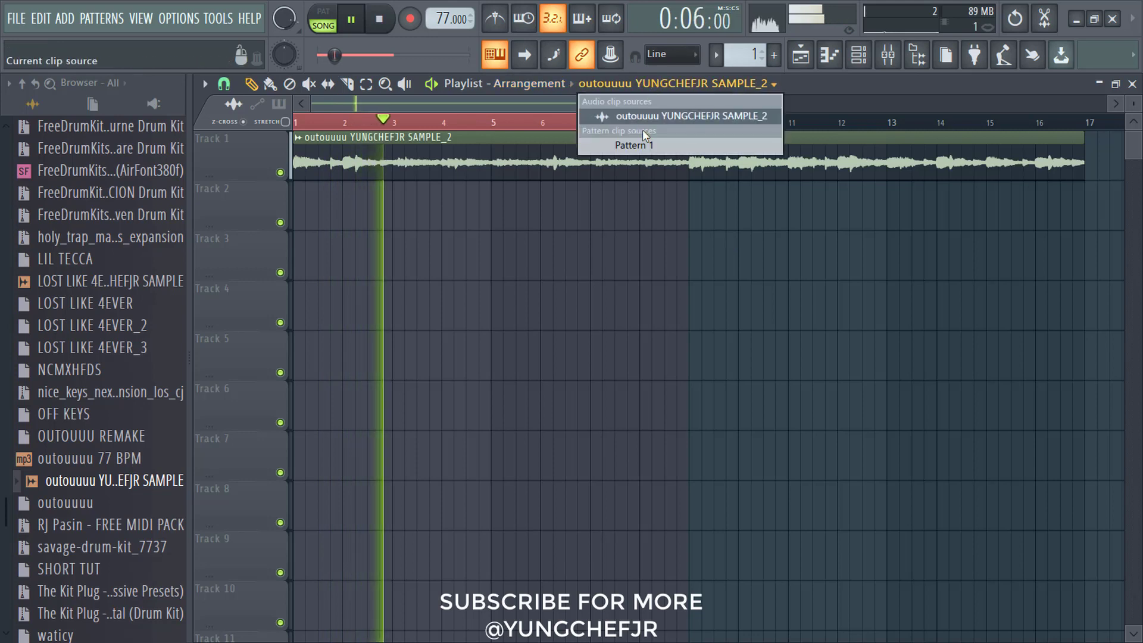
click(645, 146)
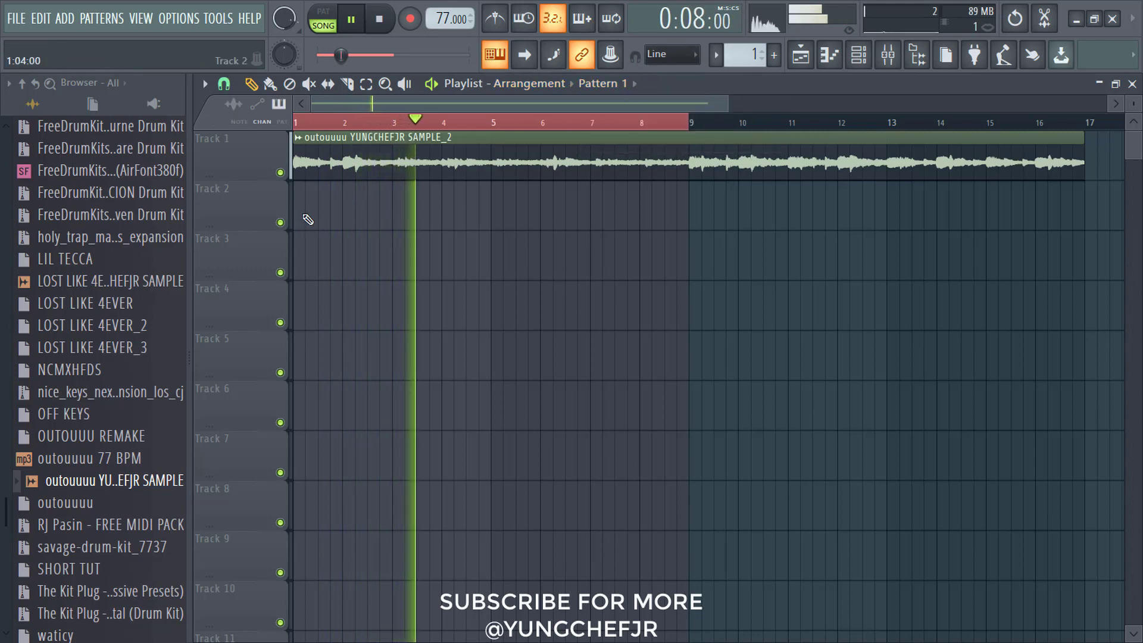
click(313, 209)
drag(341, 203, 689, 139)
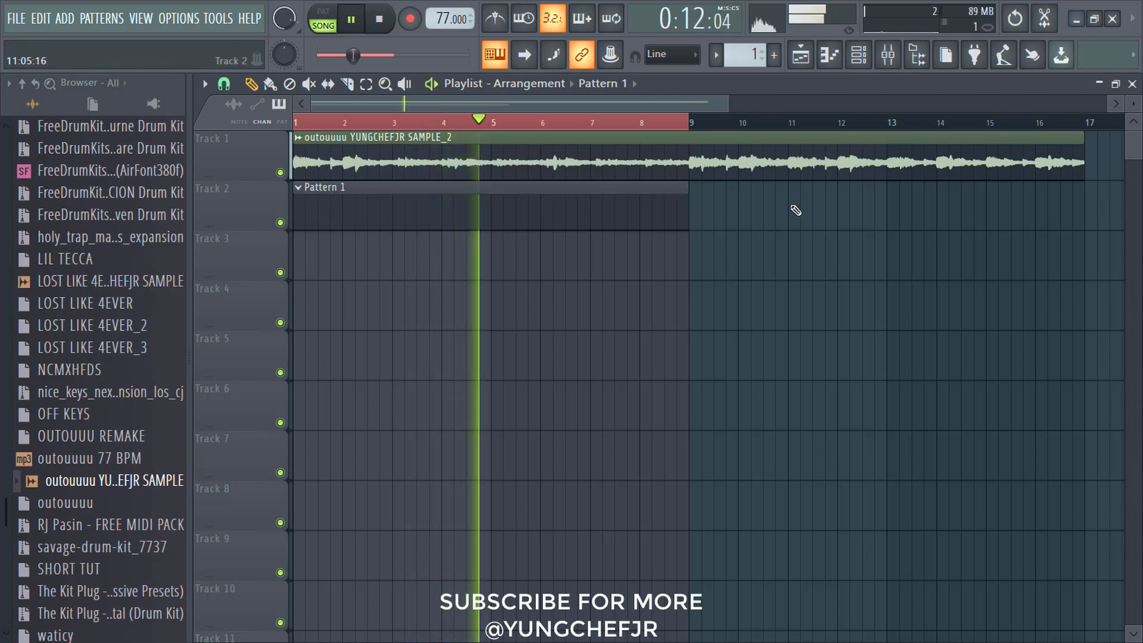
drag(684, 187, 484, 212)
click(460, 212)
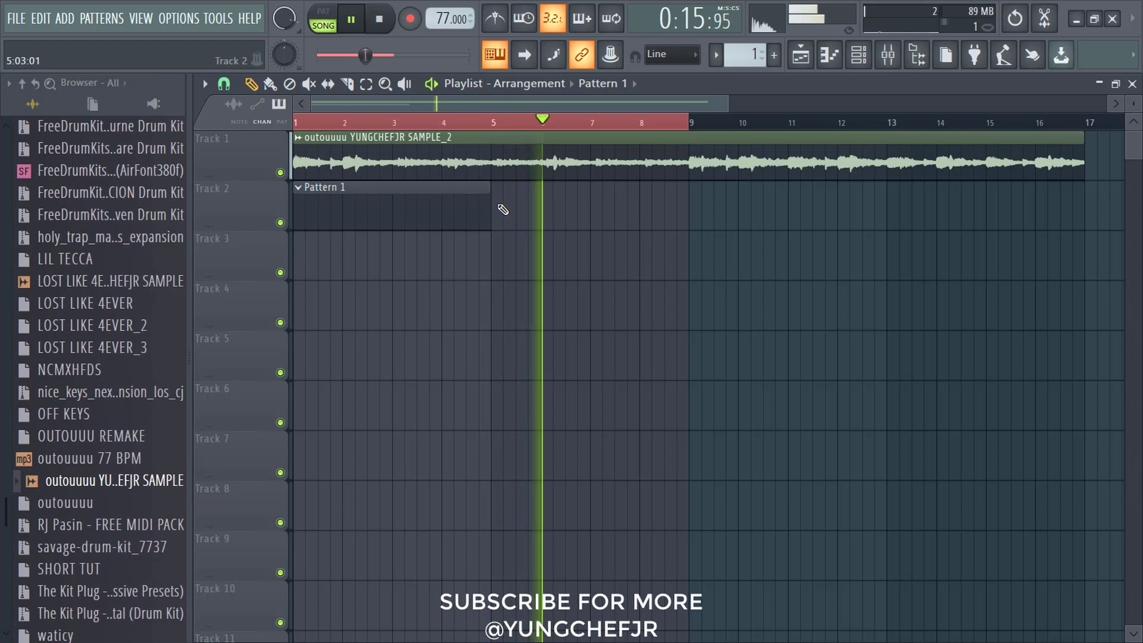
click(503, 209)
click(1133, 84)
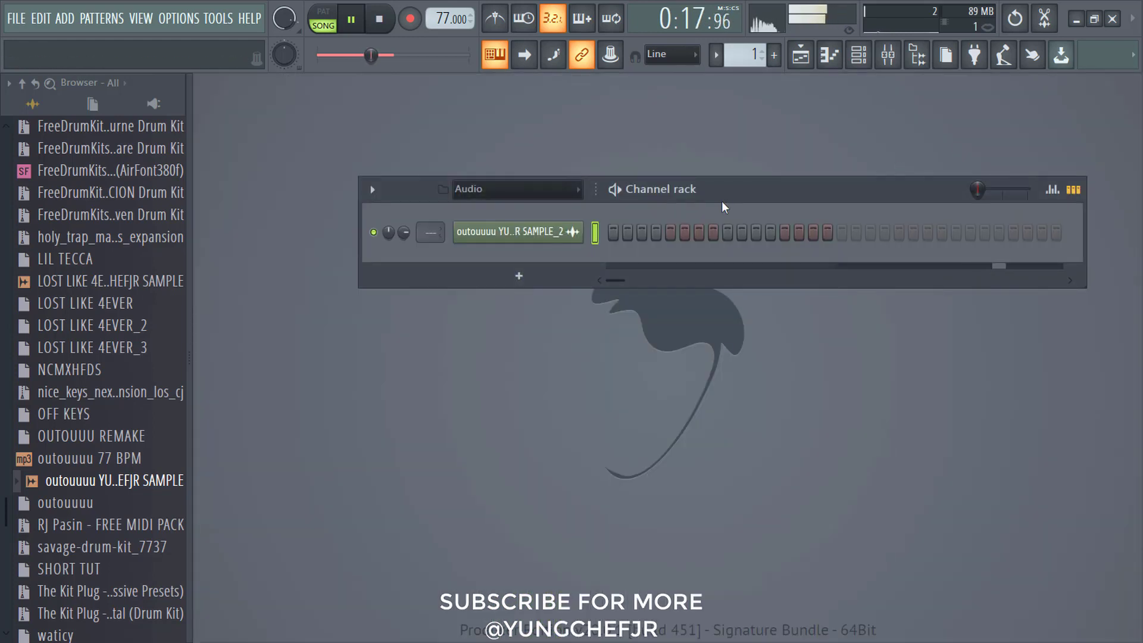
Show the Unsorted channels in the channel rack and open the Hi-Hats folder of the FabeStar - DrumStar V.1 kit.
click(516, 189)
click(518, 248)
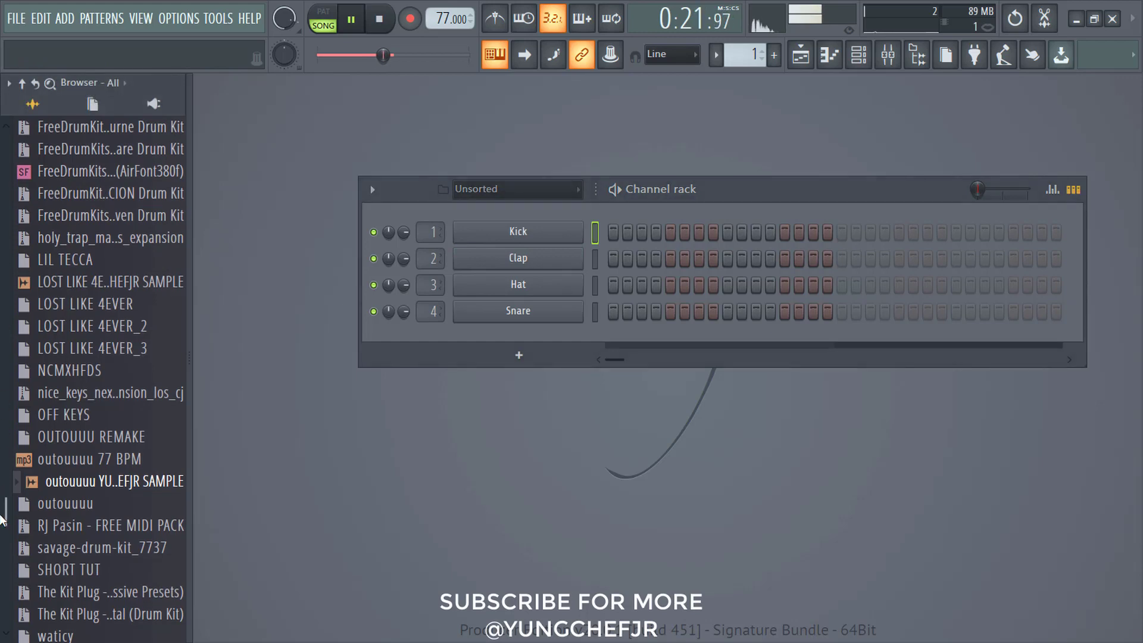
scroll(89, 256, up, 12)
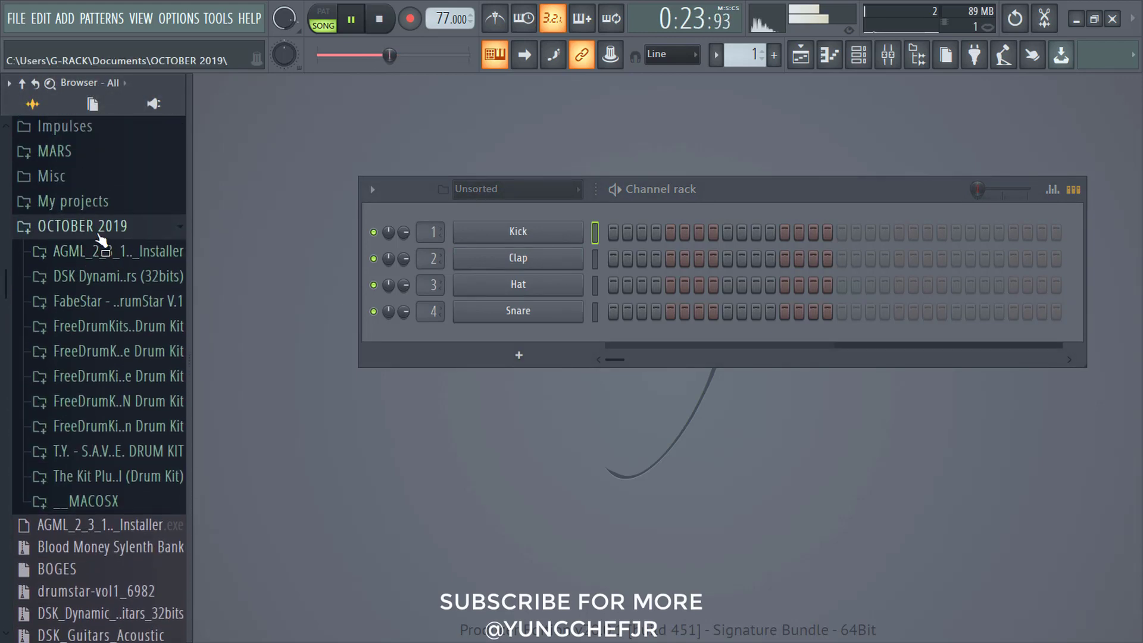
click(96, 229)
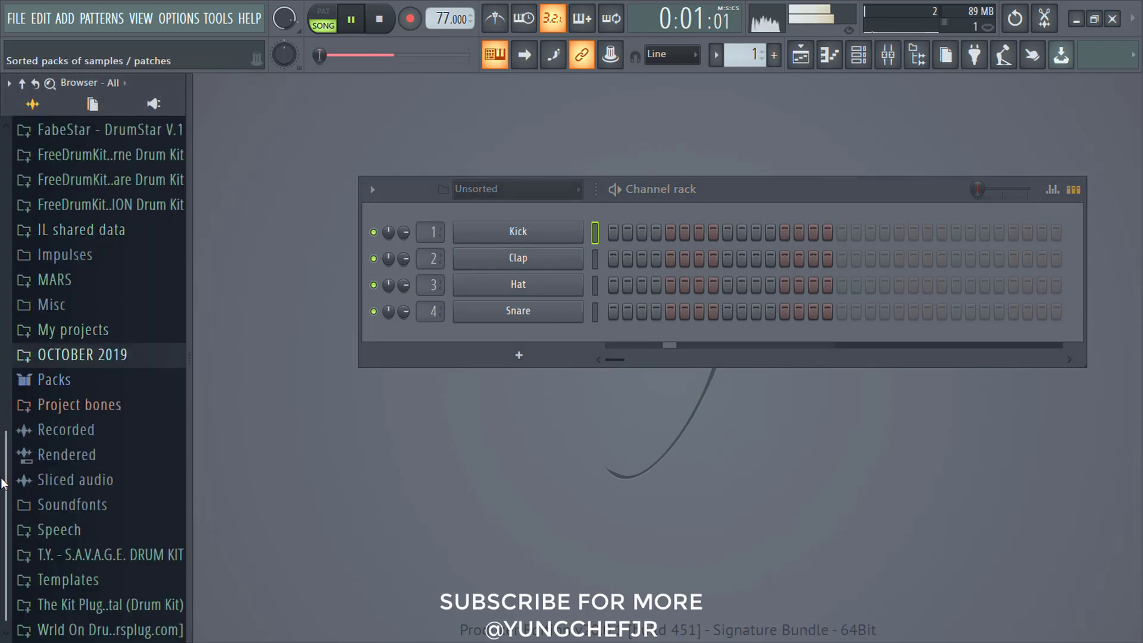
scroll(1, 482, up, 5)
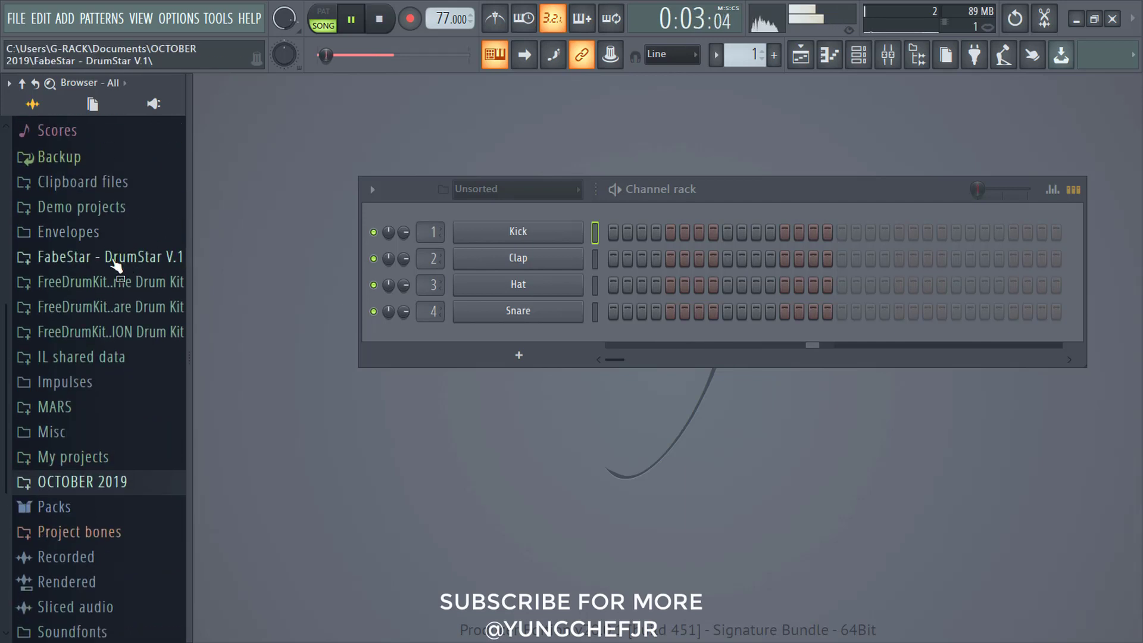
click(115, 262)
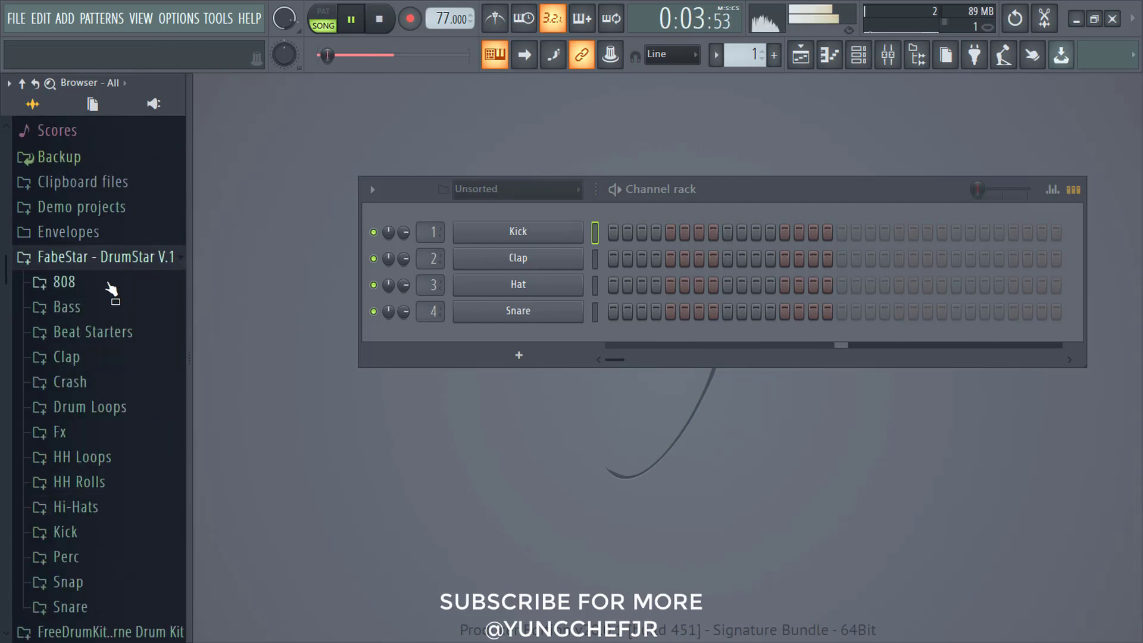
click(88, 508)
Audition several HHStar hi-hat samples and load HHStar (9) into the Kick channel.
click(92, 504)
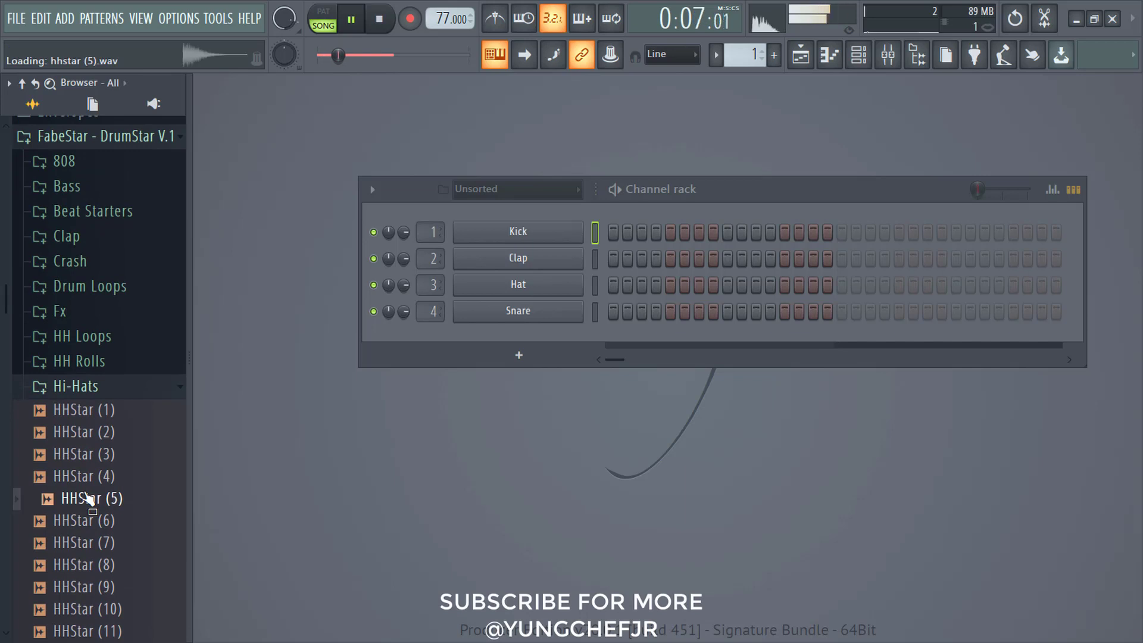
click(88, 524)
click(98, 484)
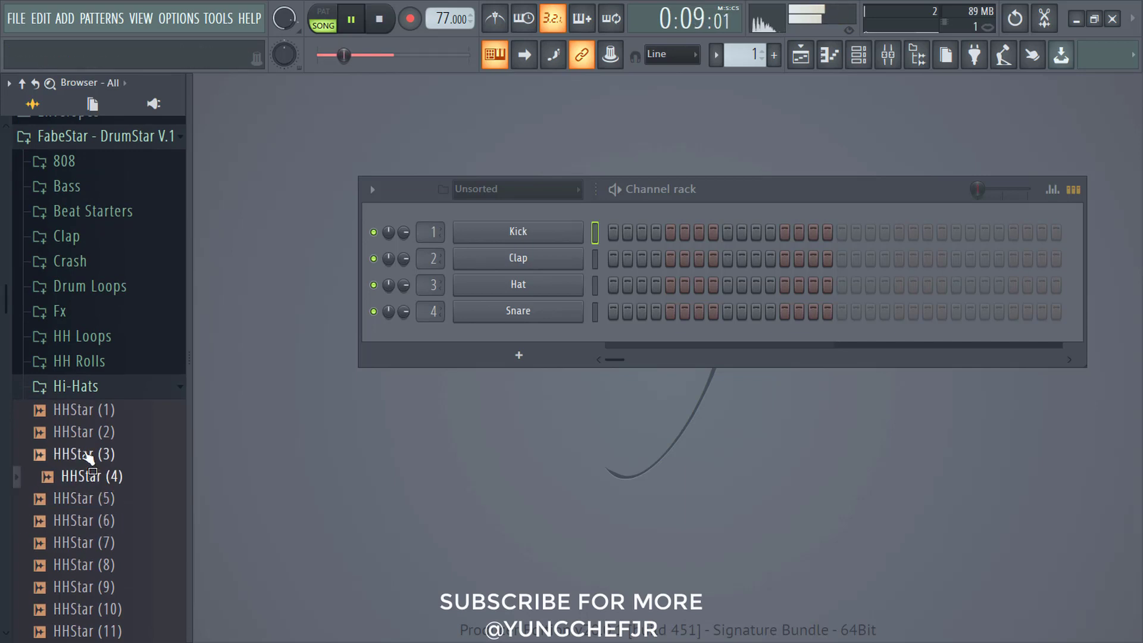
click(89, 460)
click(88, 440)
click(72, 590)
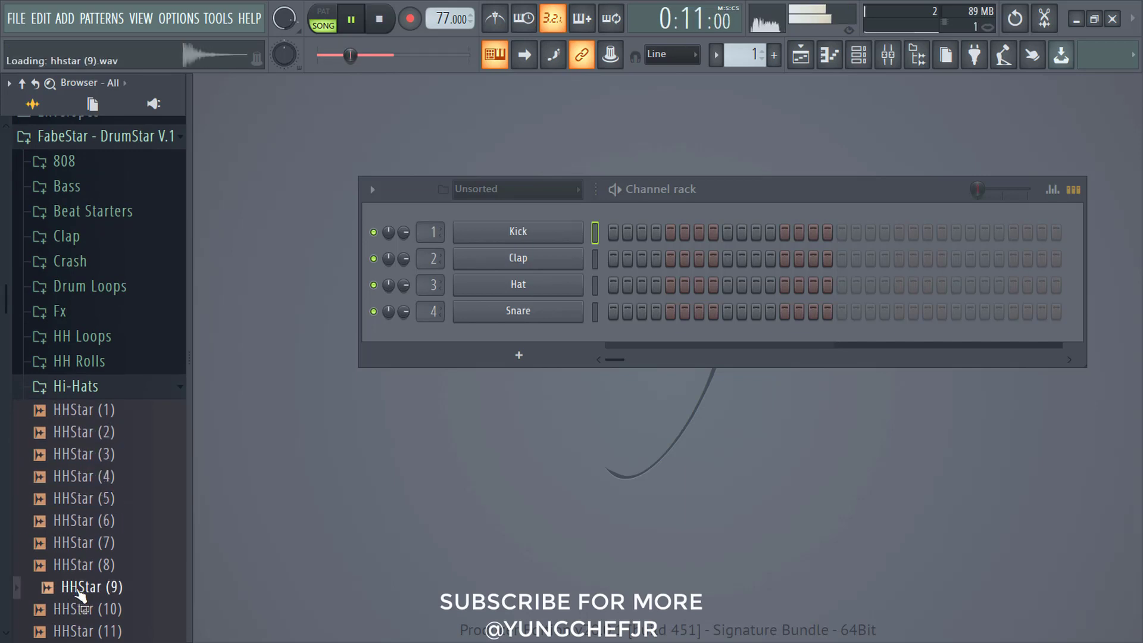
drag(85, 590, 528, 234)
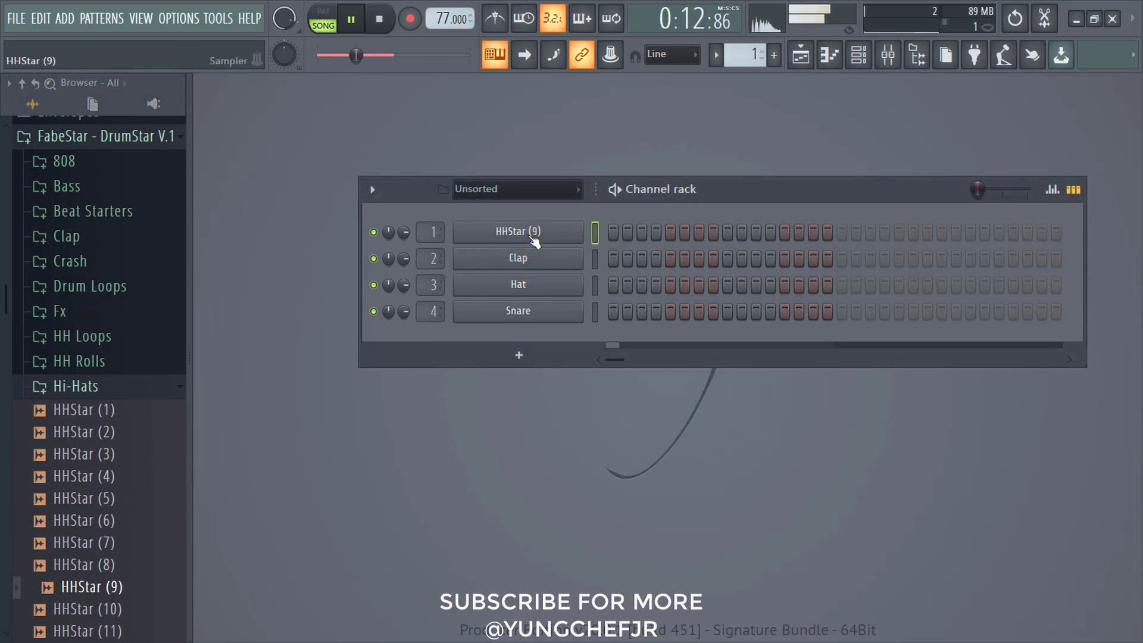
Fill the HHStar (9) channel with a hit on each 2 steps.
click(528, 235)
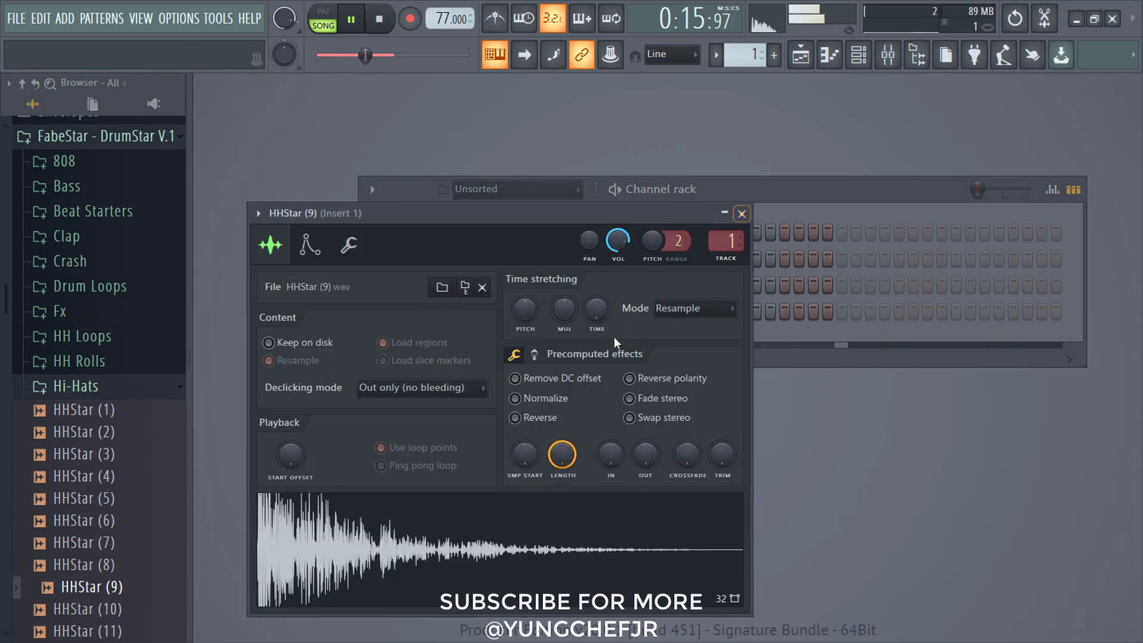
click(742, 213)
right_click(533, 236)
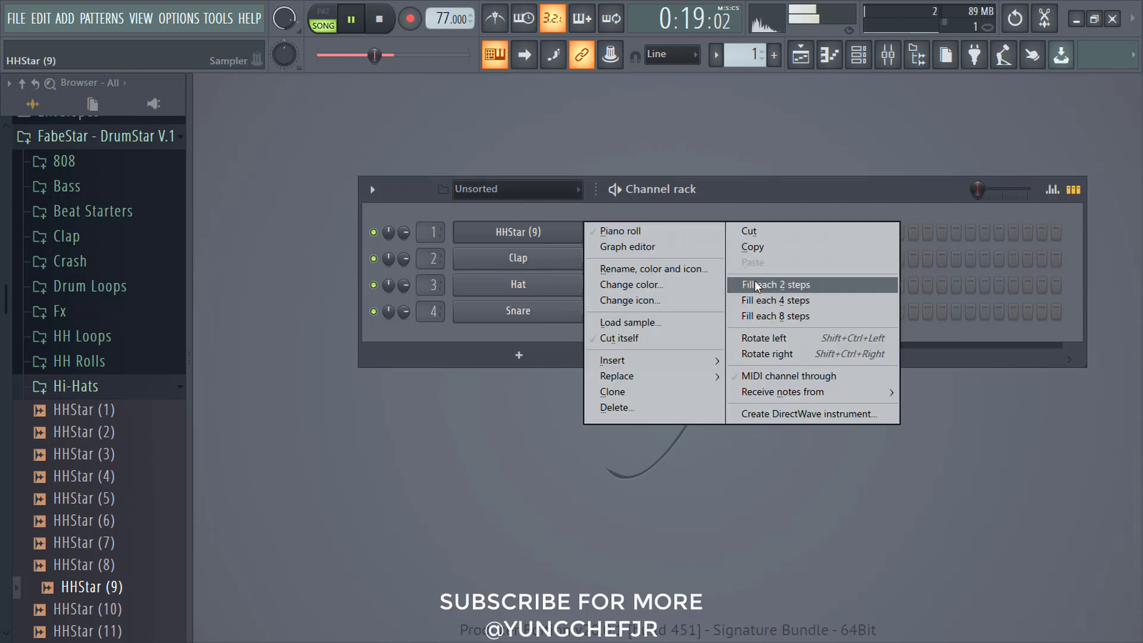
click(774, 285)
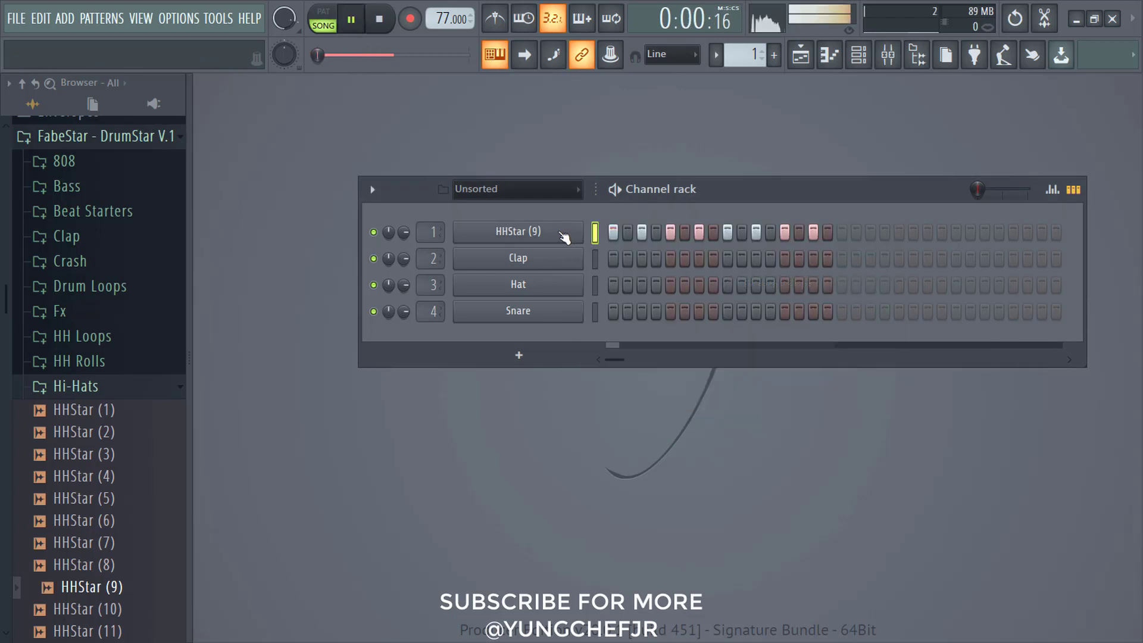
Open the HHStar (9) channel's piano roll and duplicate the bar 1 hi-hat notes into bar 2.
right_click(564, 238)
click(614, 231)
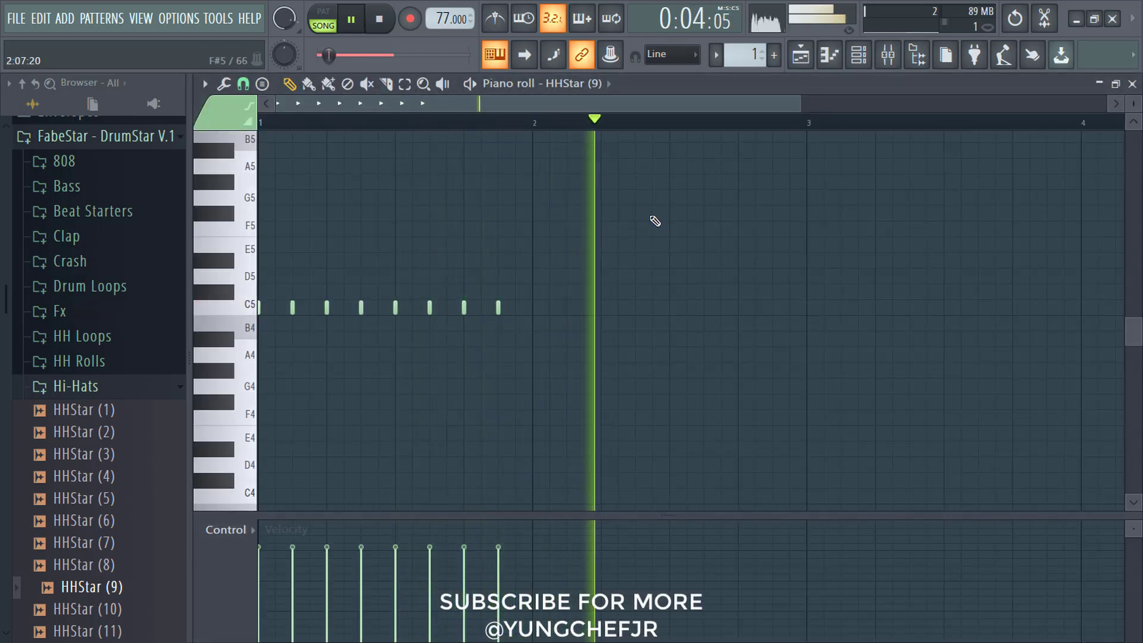
drag(649, 208, 214, 379)
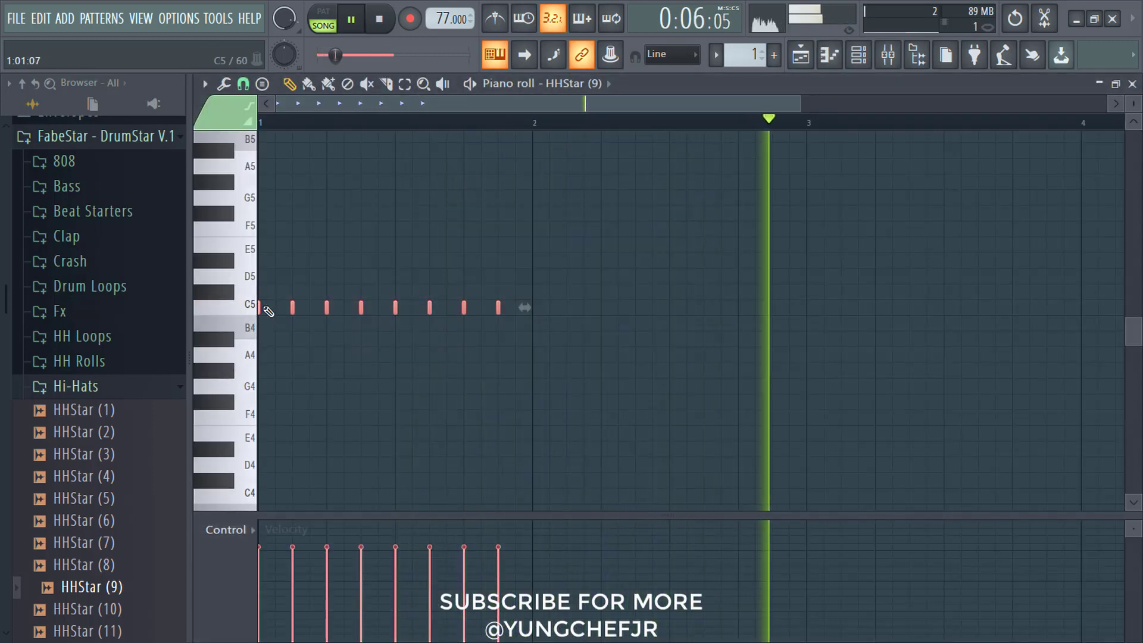
drag(259, 306, 533, 258)
key(ctrl+d)
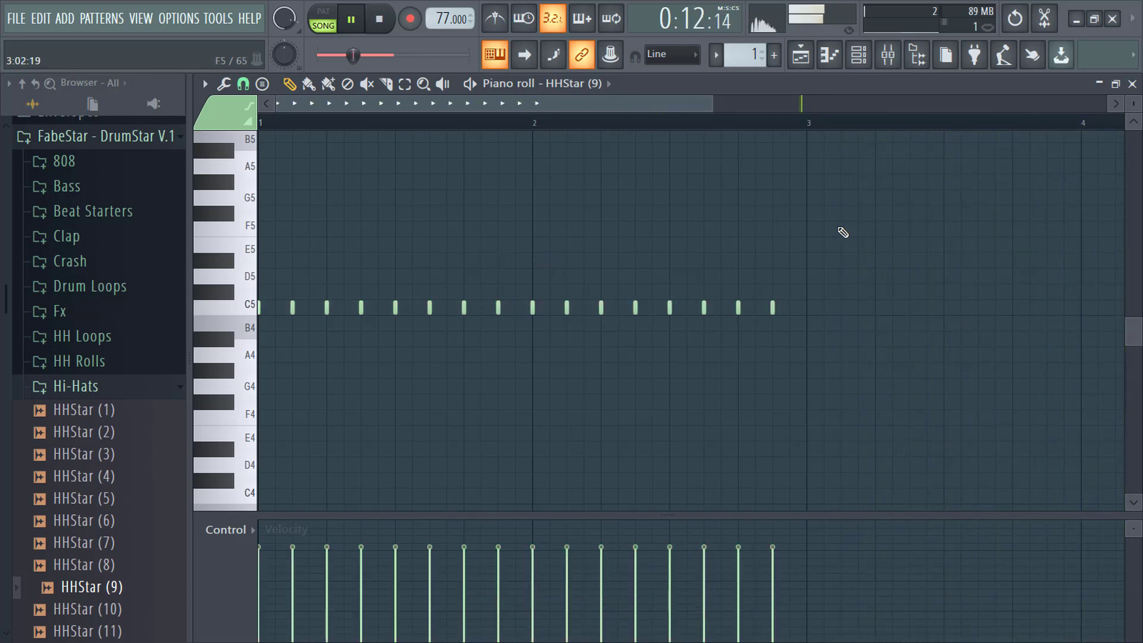
Duplicate all hi-hat notes with a one-step offset, placing a C5 note on every step of bars 1 and 2.
drag(831, 221, 255, 506)
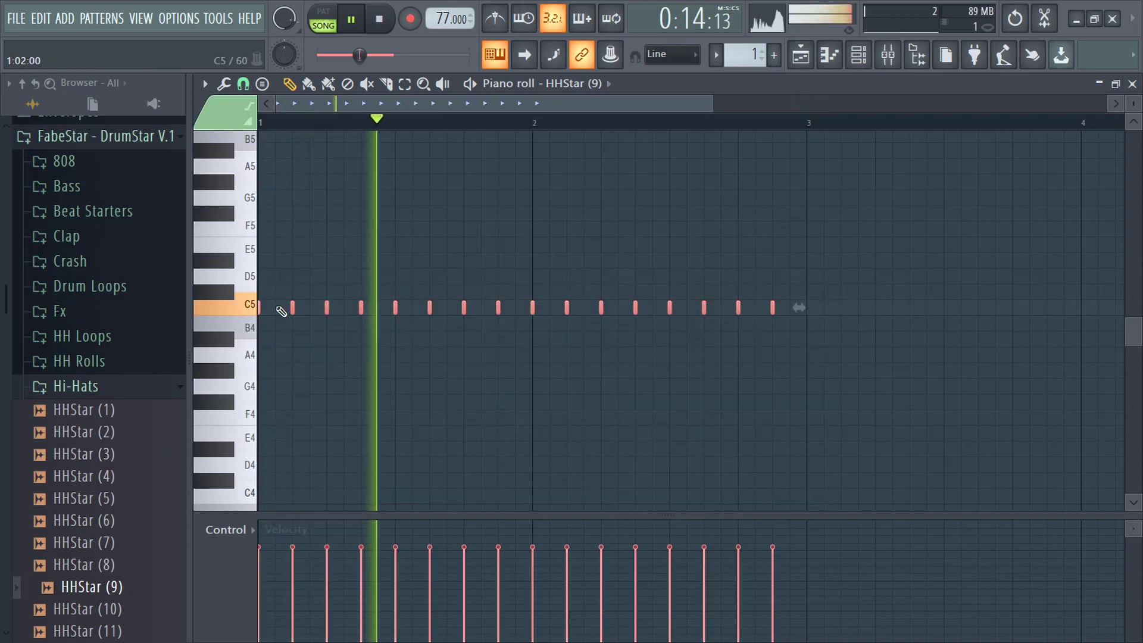
drag(260, 310, 283, 305)
key(ctrl+d)
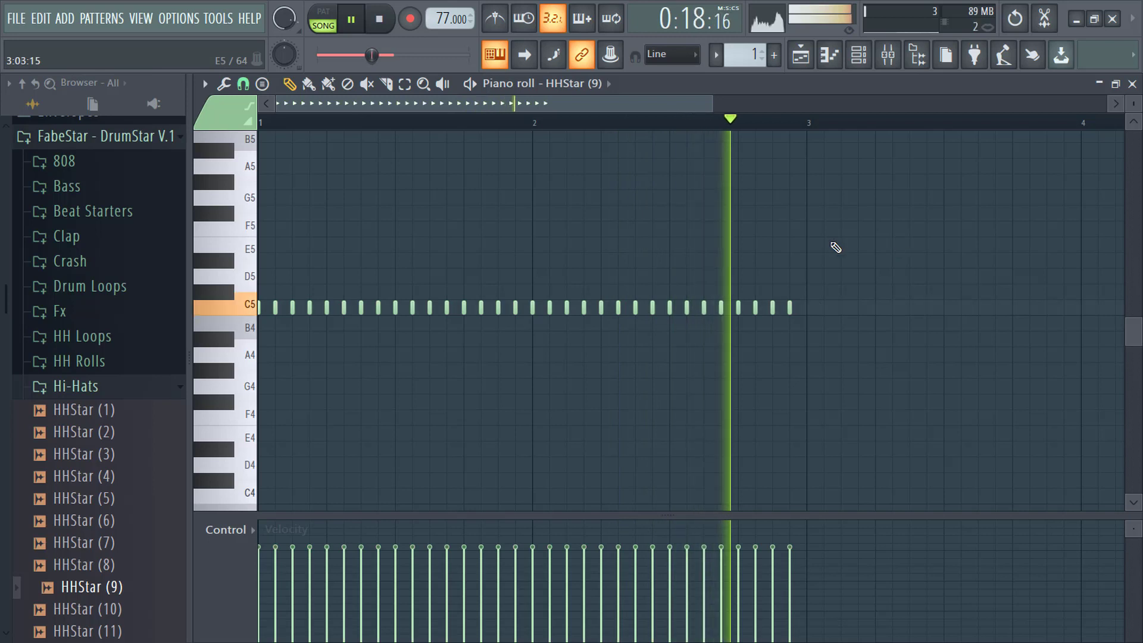
Duplicate the two bars of hi-hat notes so the copy starts at bar 3, deselect them, and close the piano roll.
drag(830, 240, 260, 357)
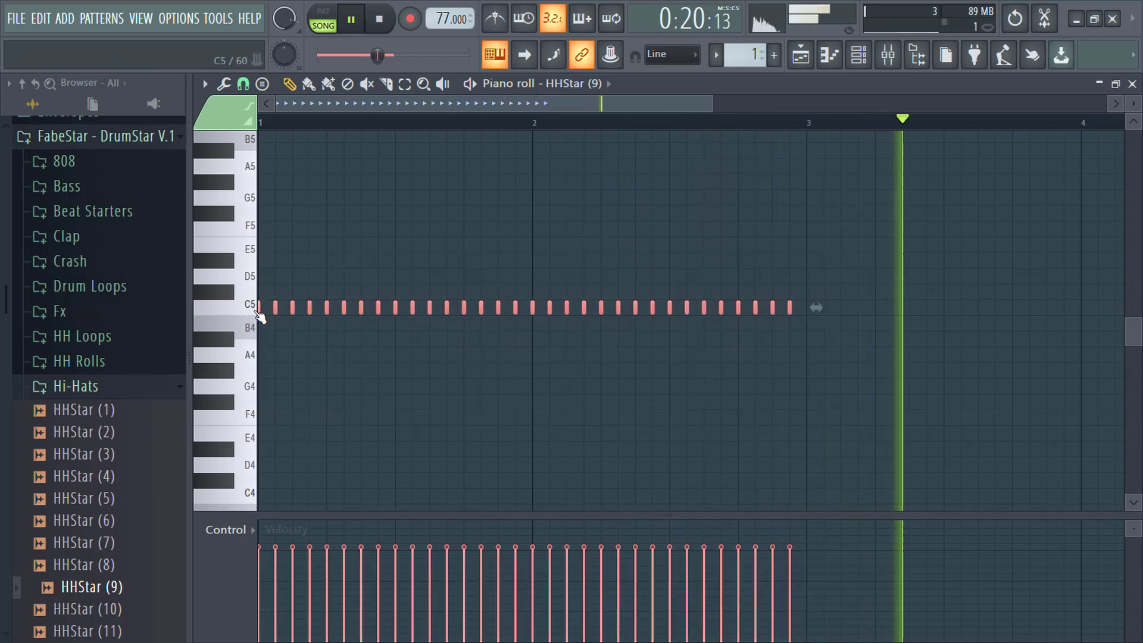
key(ctrl+b)
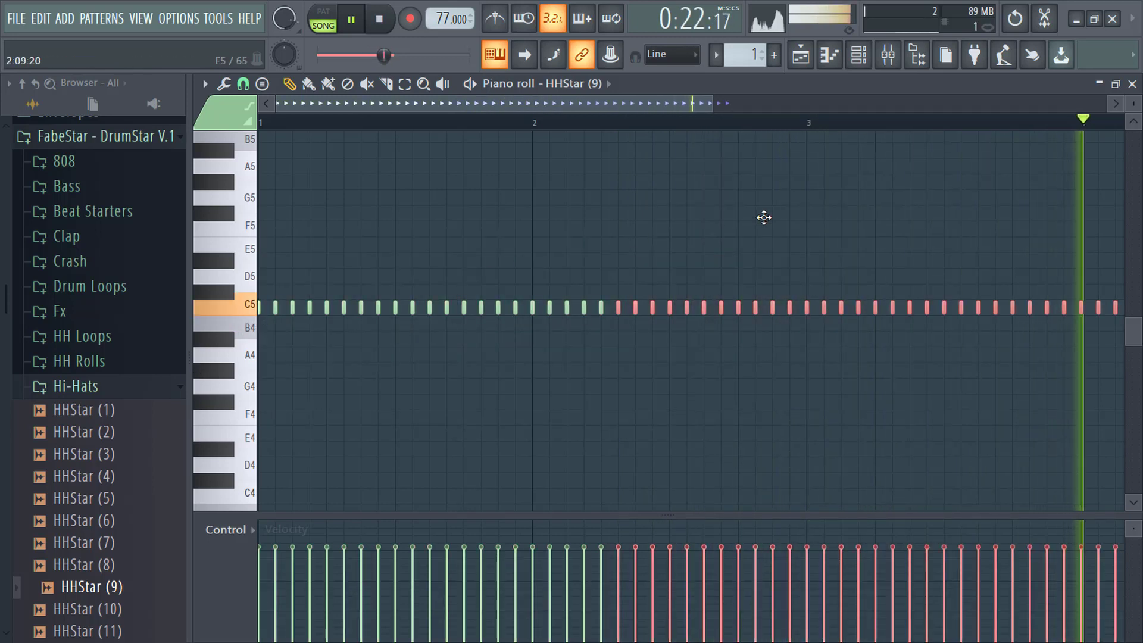
drag(812, 235, 811, 235)
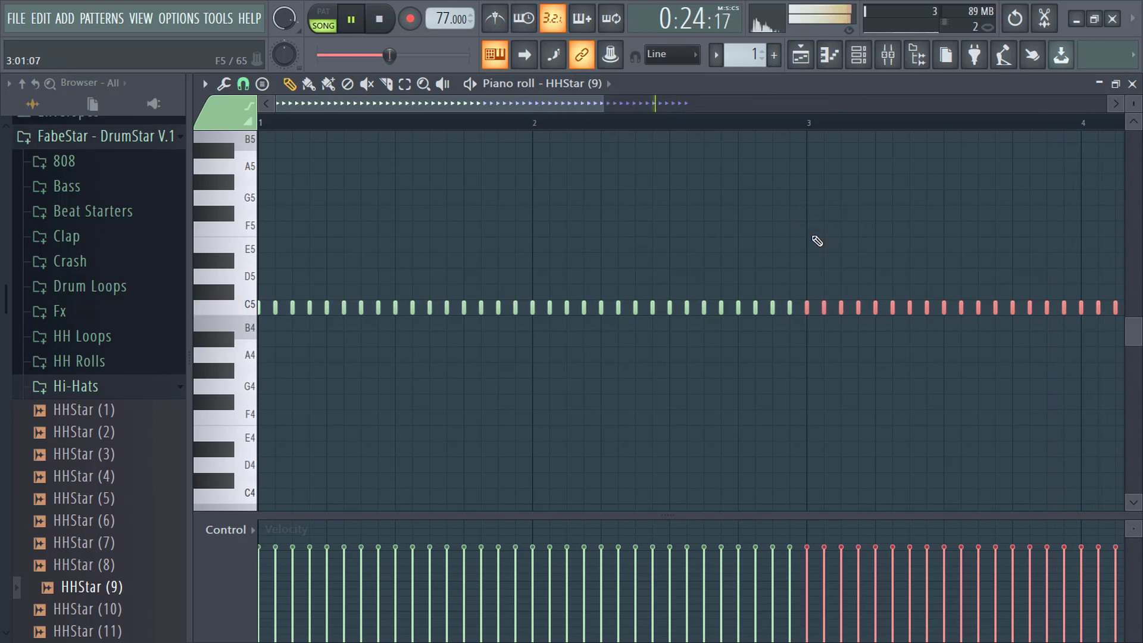
ctrl+click(798, 214)
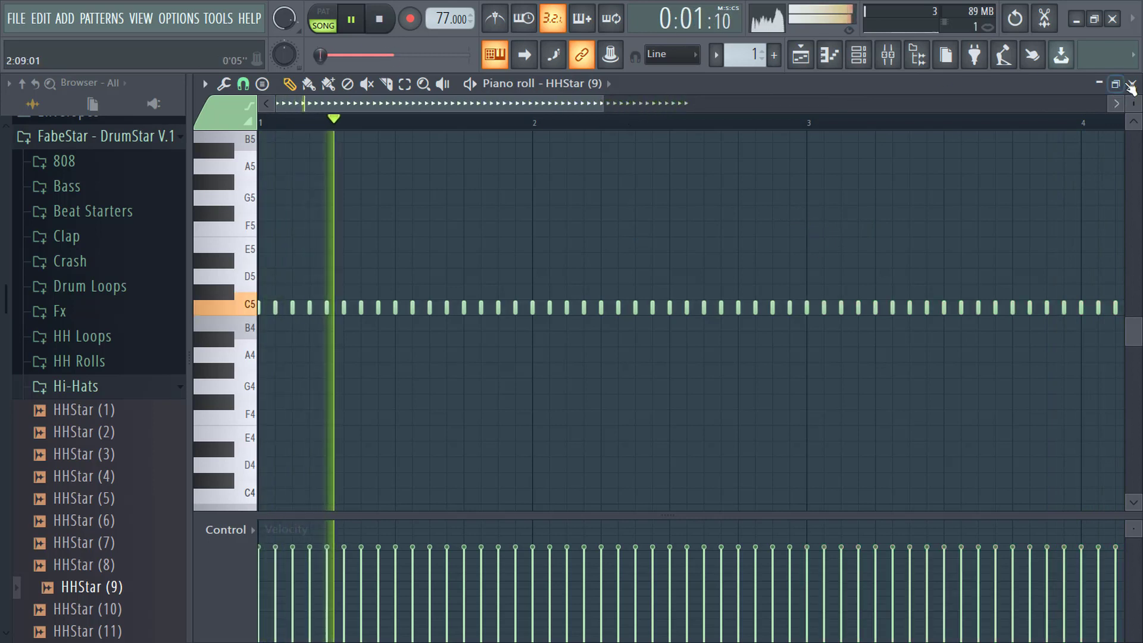
click(1132, 84)
Audition the ClapStar samples in the kit's Clap folder and load ClapStar (5) into the Clap channel.
click(92, 390)
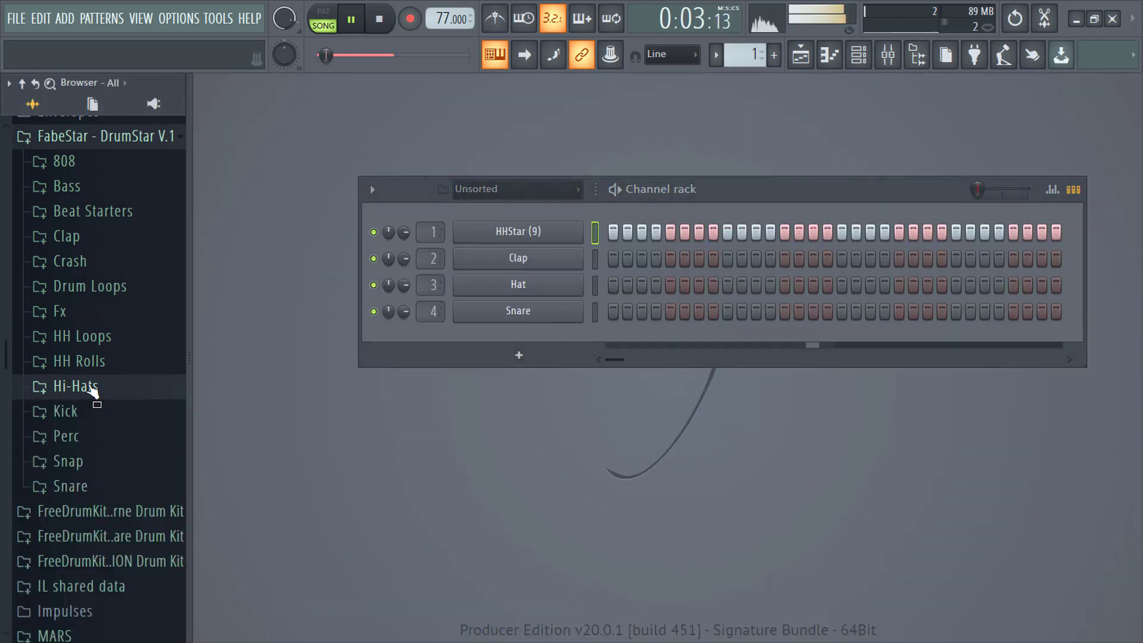
click(90, 239)
click(93, 260)
click(95, 283)
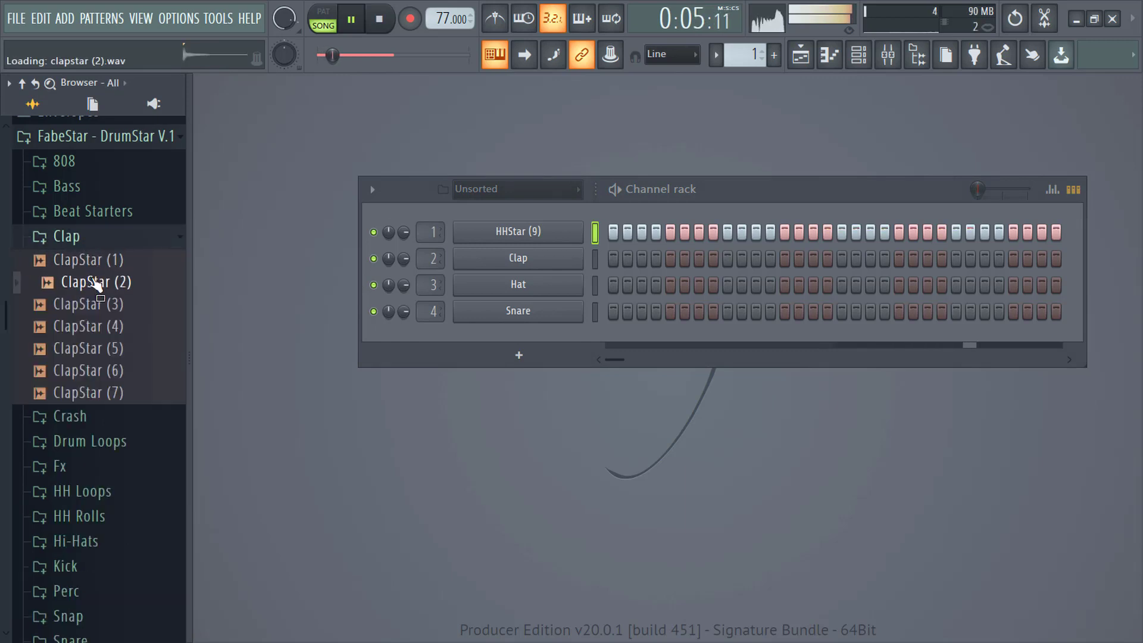
click(98, 305)
click(101, 326)
click(104, 350)
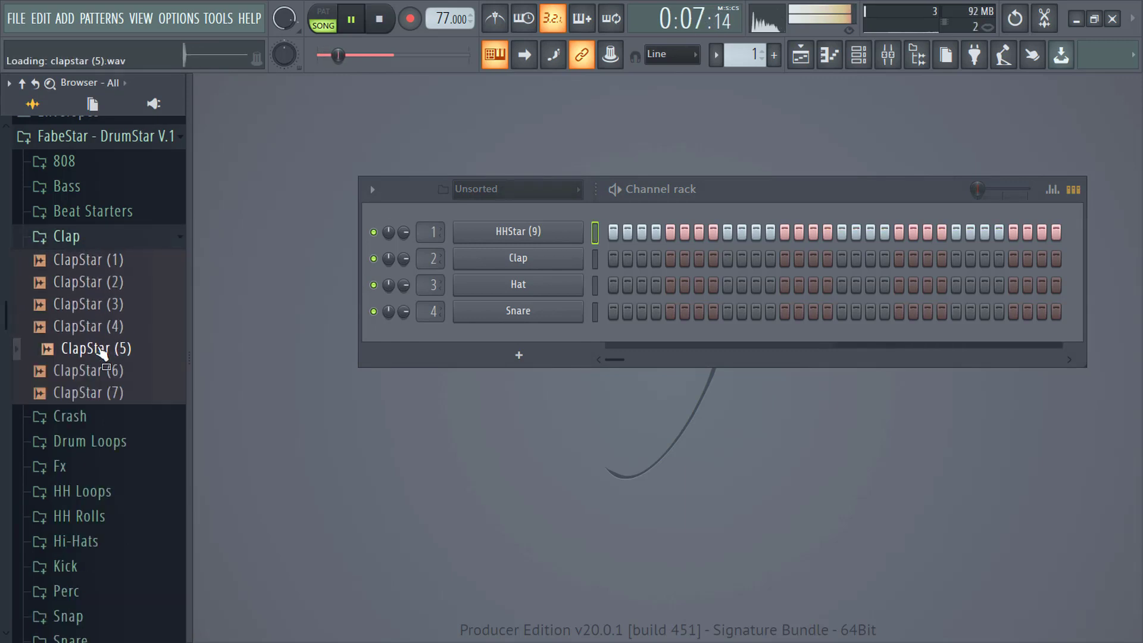
click(103, 326)
click(102, 370)
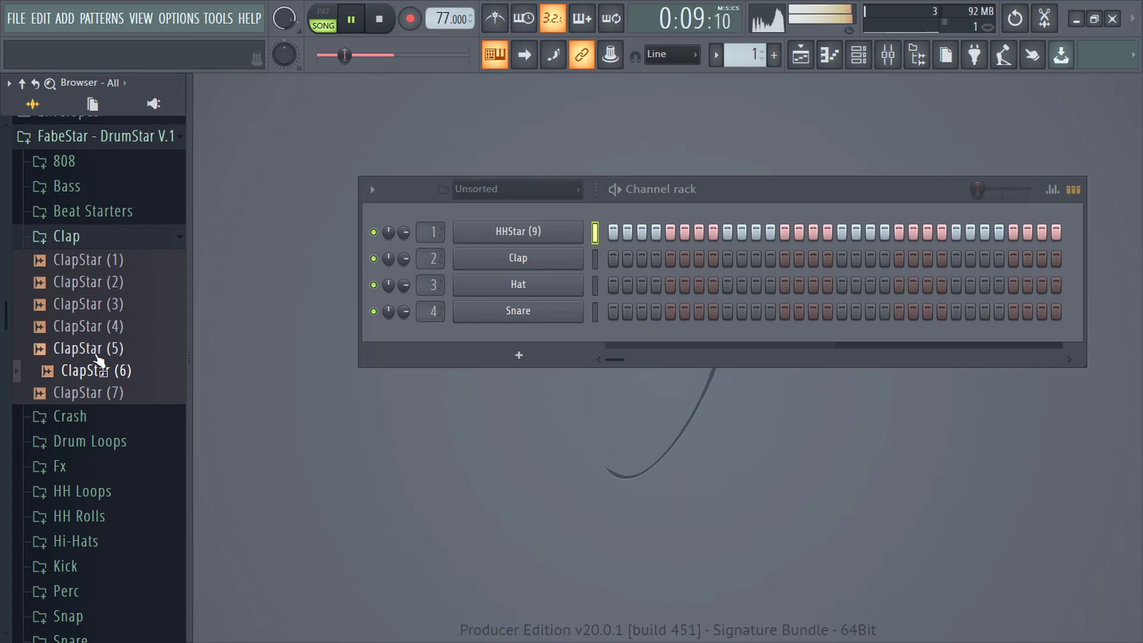
click(102, 348)
drag(100, 342, 485, 258)
Place ClapStar (5) hits on steps 5 and 13 of every bar across all four bars of the pattern.
click(670, 259)
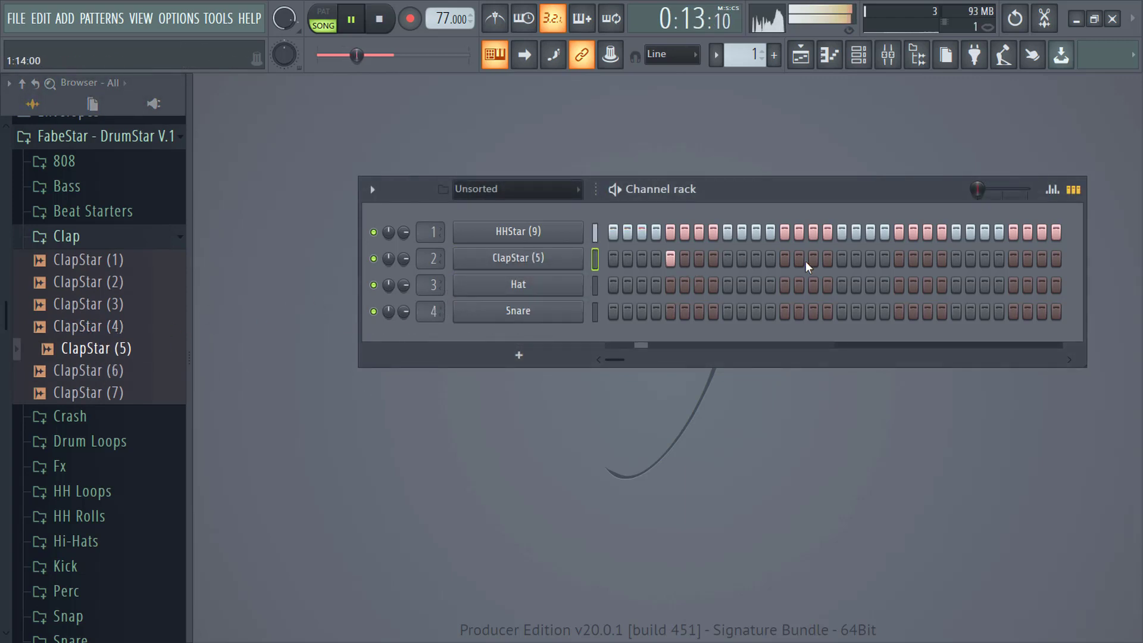
click(784, 259)
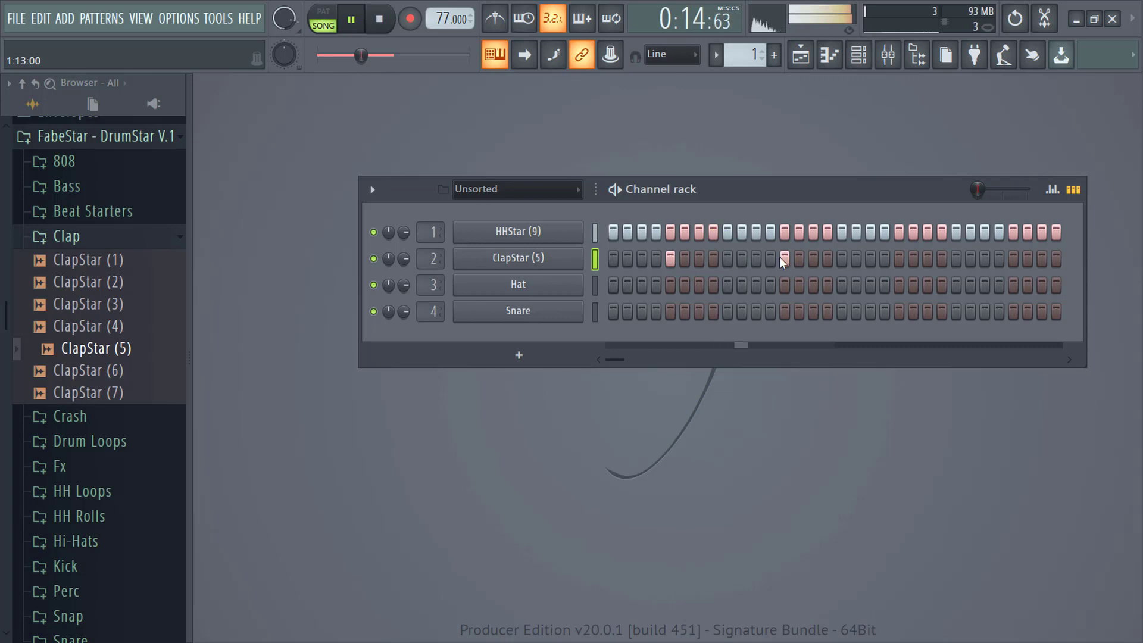
click(900, 259)
click(1001, 259)
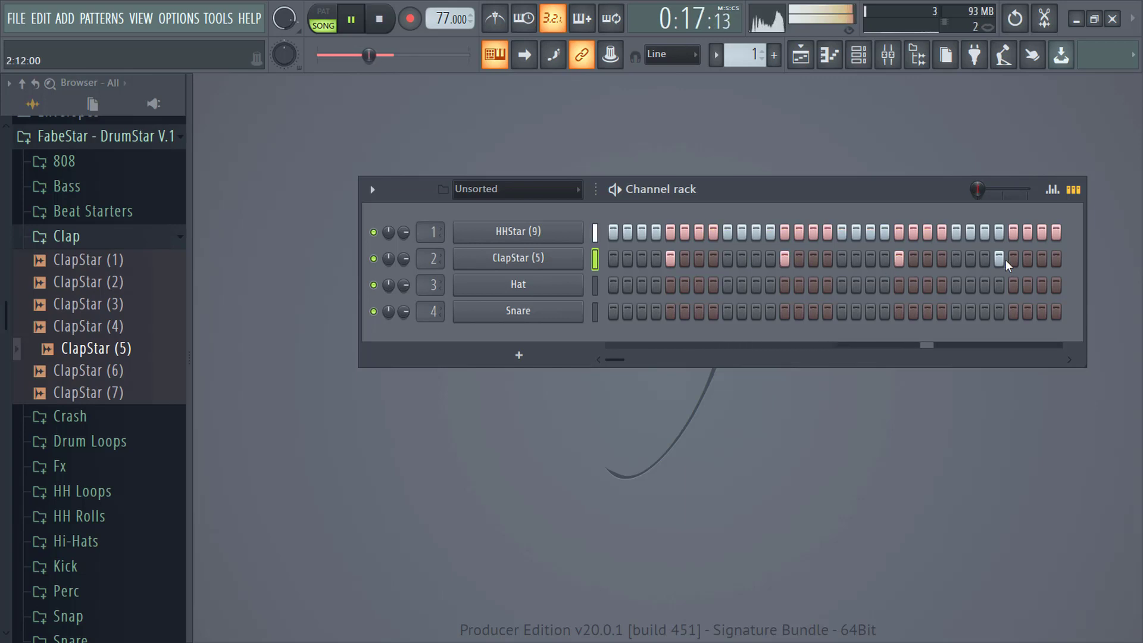
click(1000, 259)
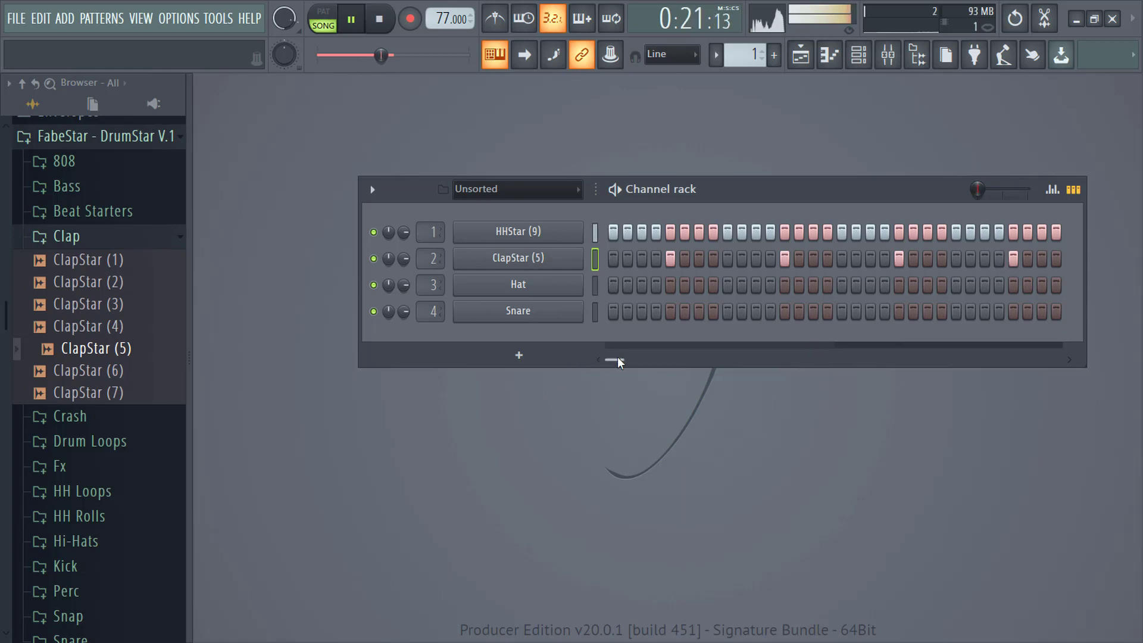
drag(617, 357, 835, 320)
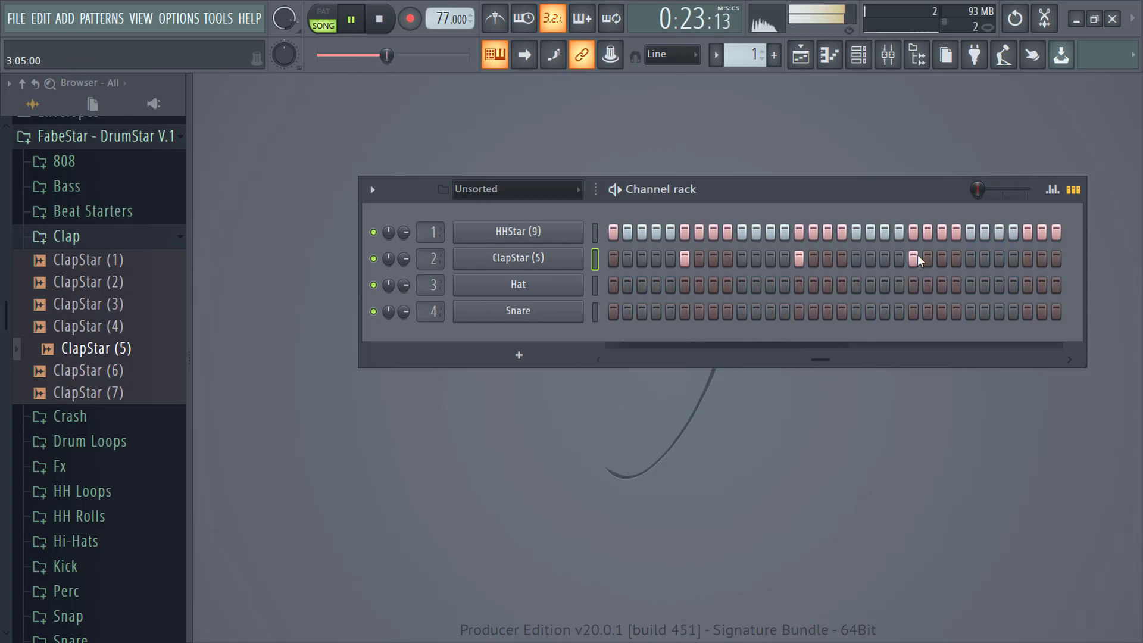
drag(814, 360, 1002, 315)
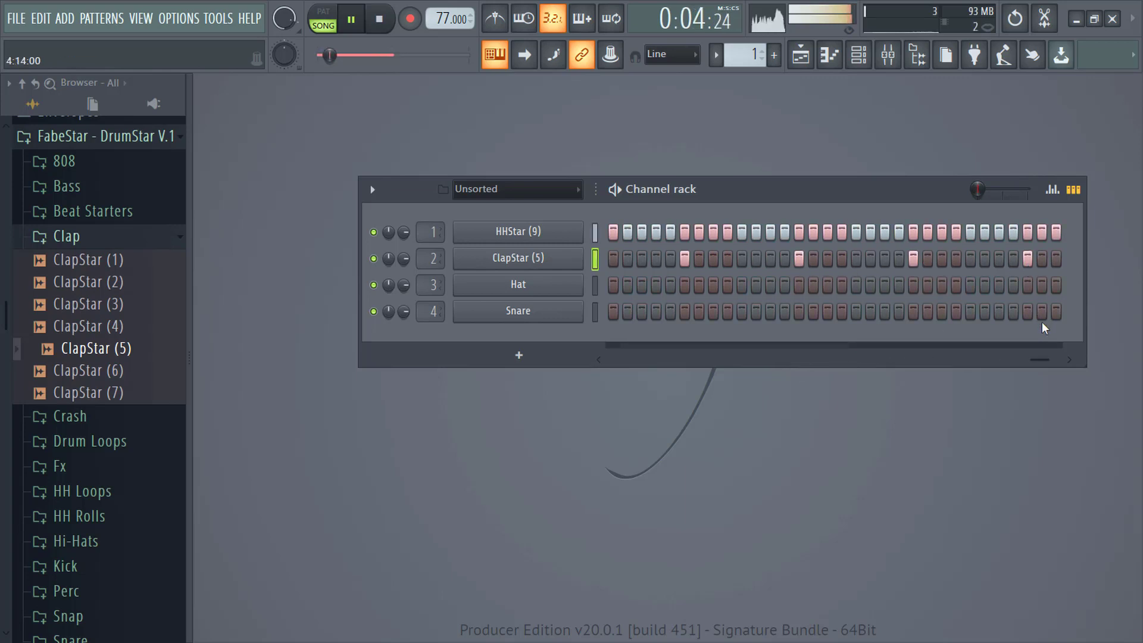
drag(1042, 361, 978, 343)
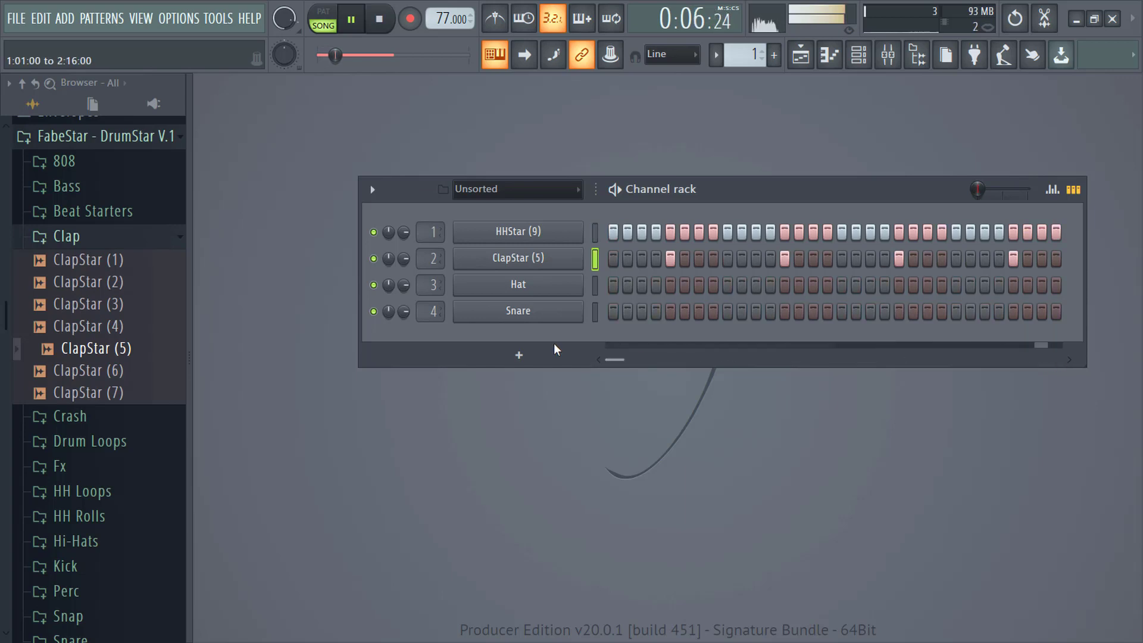
Load ClapStar (4) into the Hat channel and place a hit on step 2 of bar 1.
drag(167, 347, 96, 340)
drag(474, 264, 516, 289)
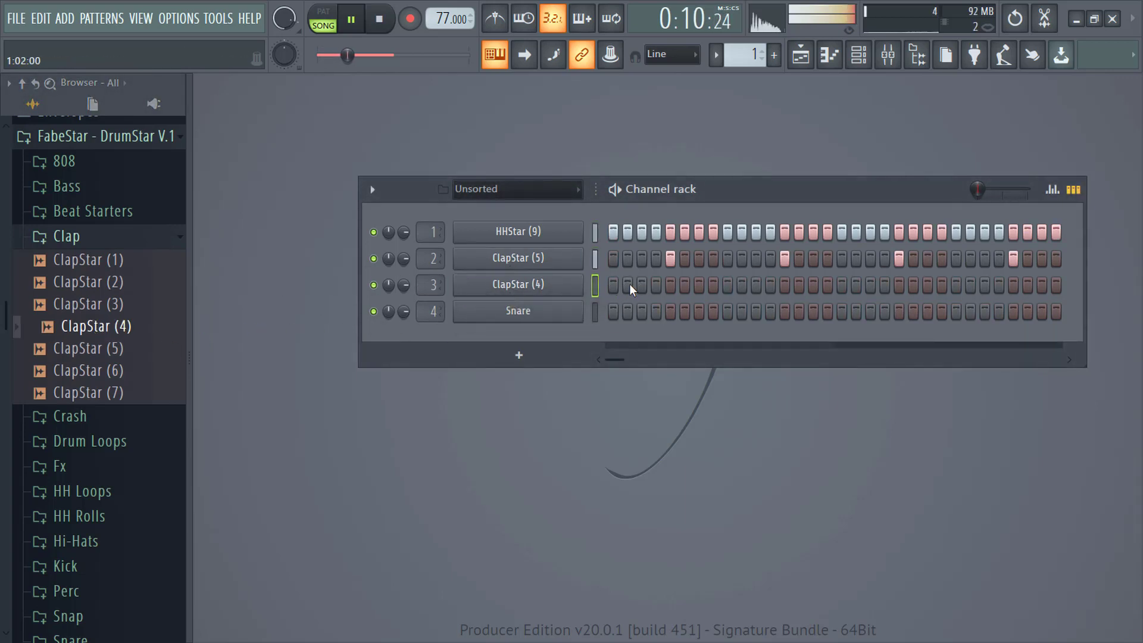
click(628, 284)
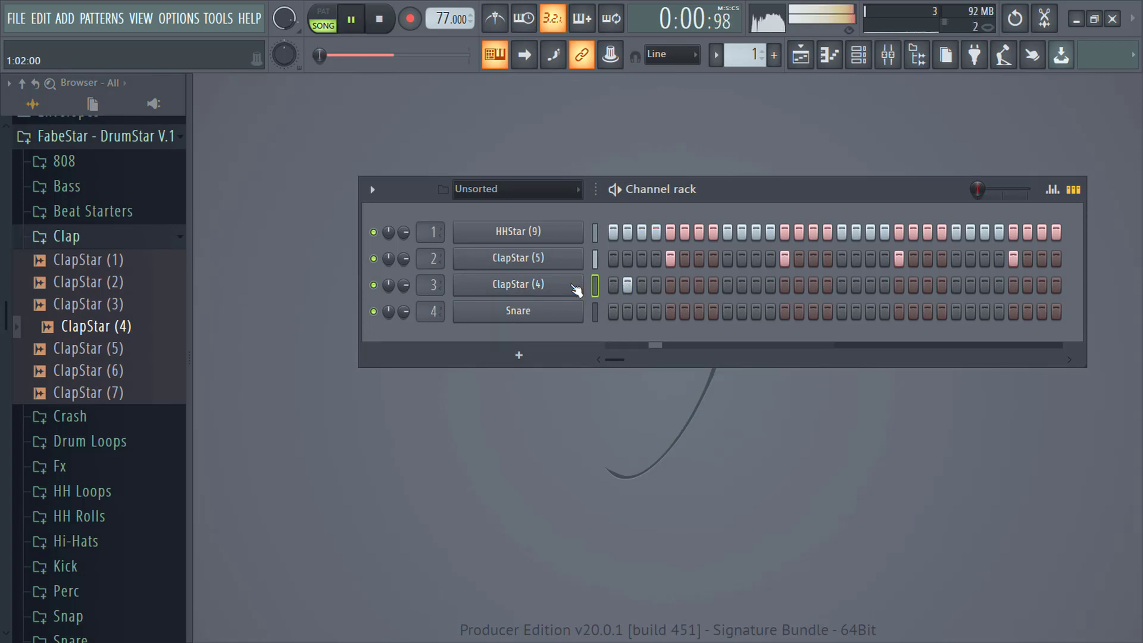
Raise the silence trimming threshold in the ClapStar (4) channel settings and open its sample in Edison for editing.
click(574, 288)
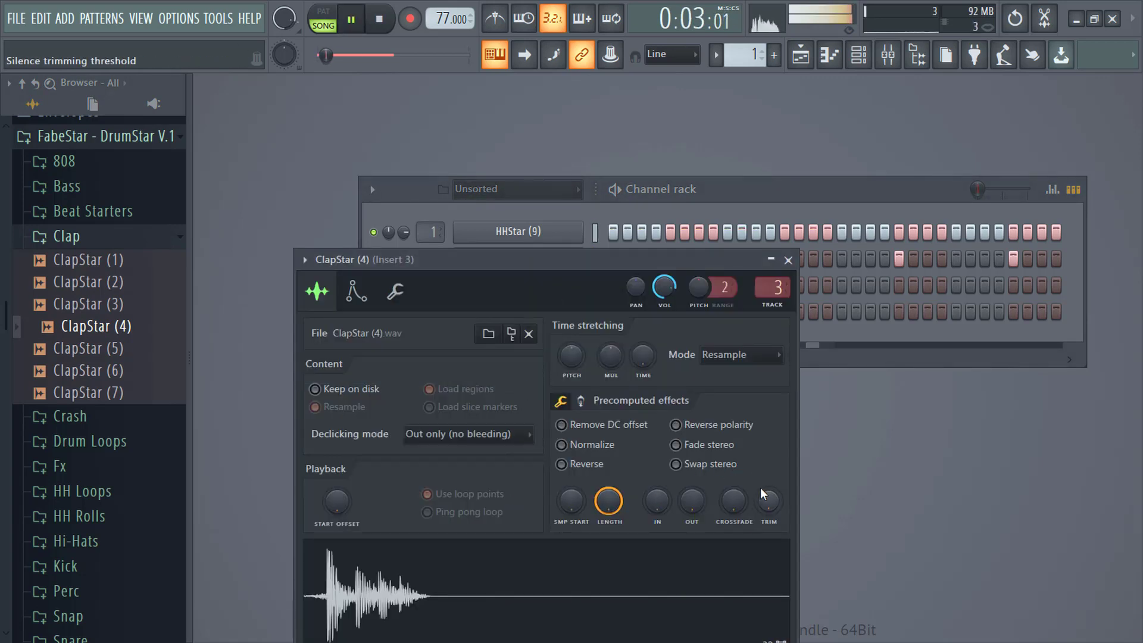
drag(762, 494, 762, 479)
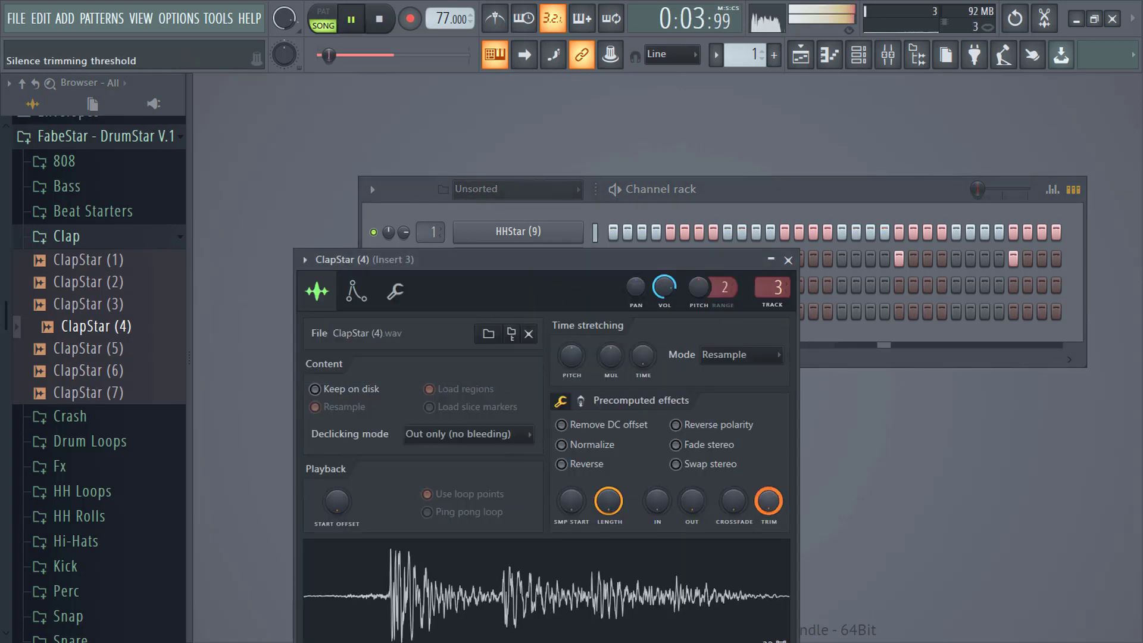
right_click(577, 533)
click(603, 551)
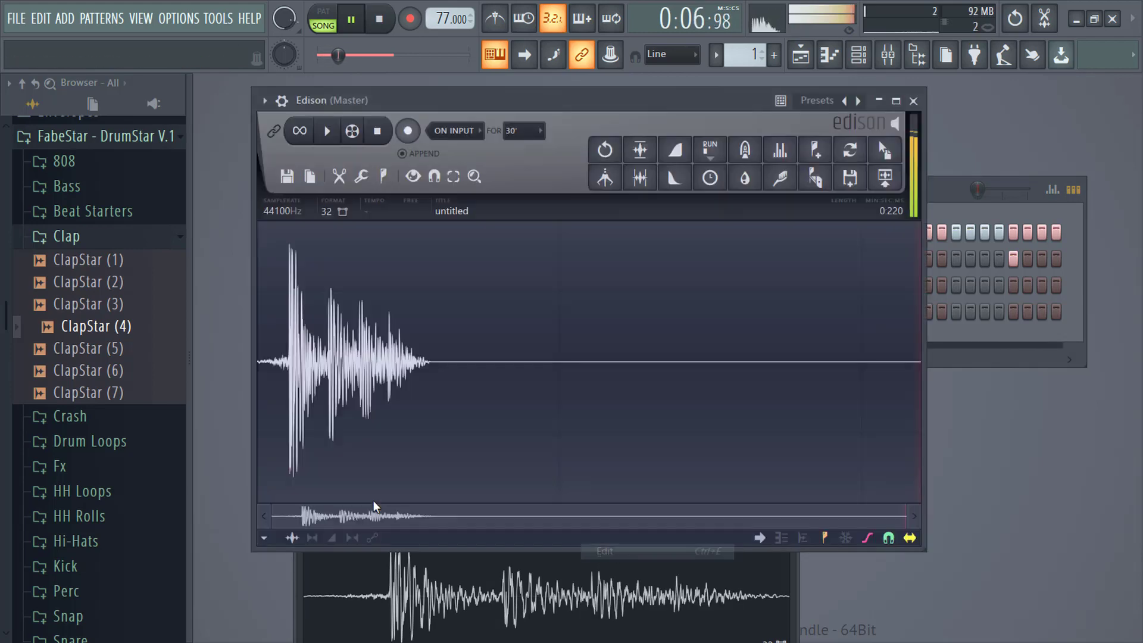
Cut the quiet section before the first clap transient from the ClapStar (4) sample in Edison.
drag(890, 518, 469, 456)
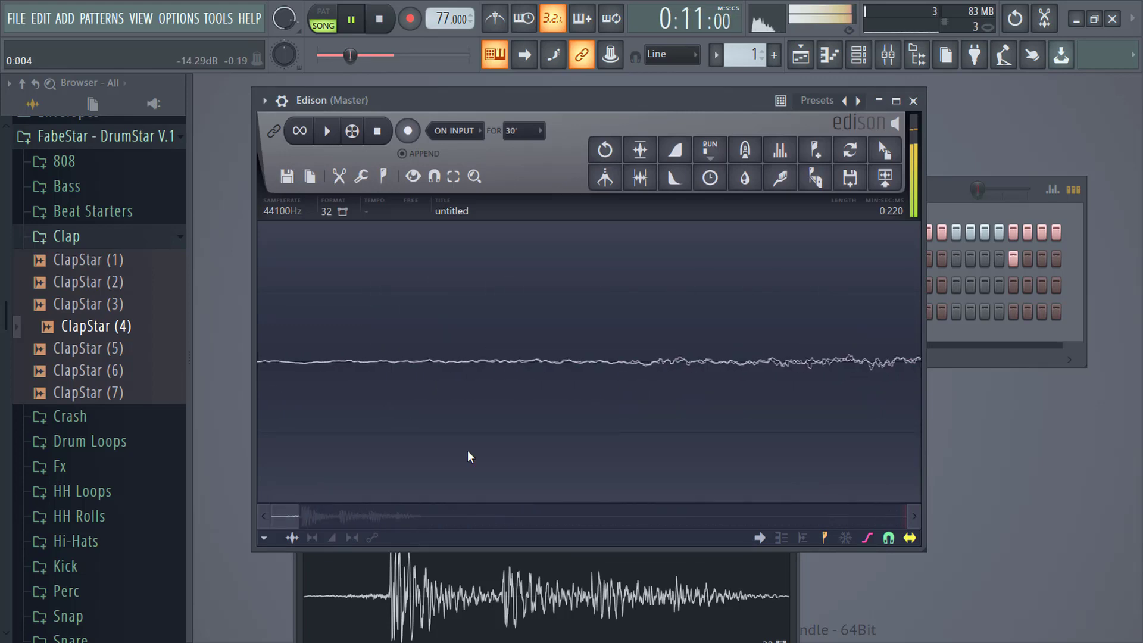
drag(299, 517, 352, 511)
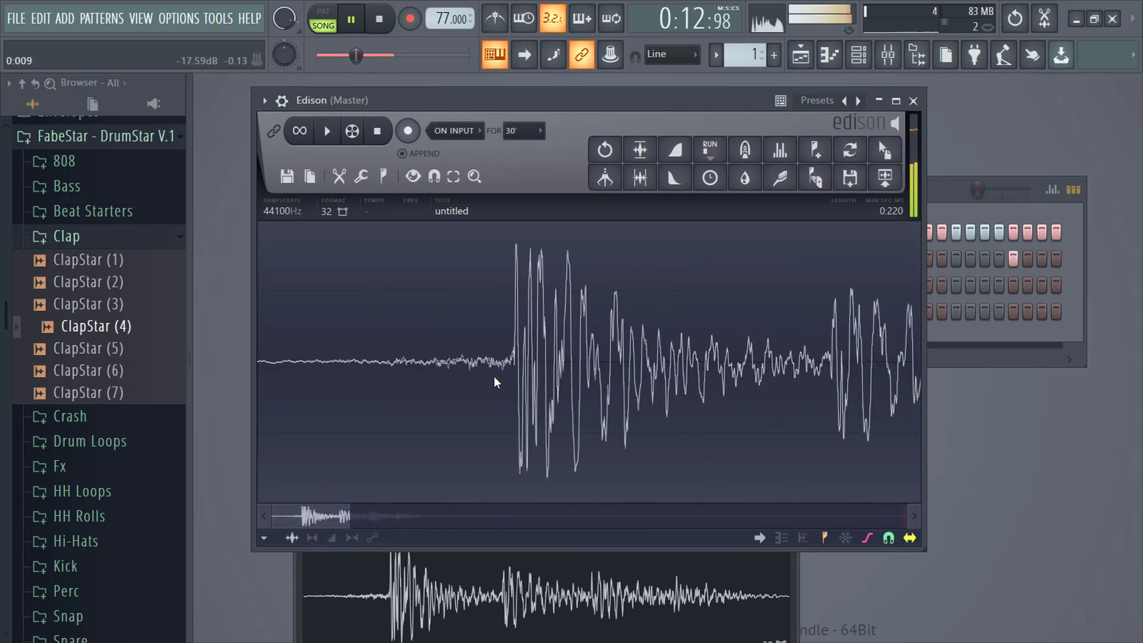
drag(509, 374, 214, 366)
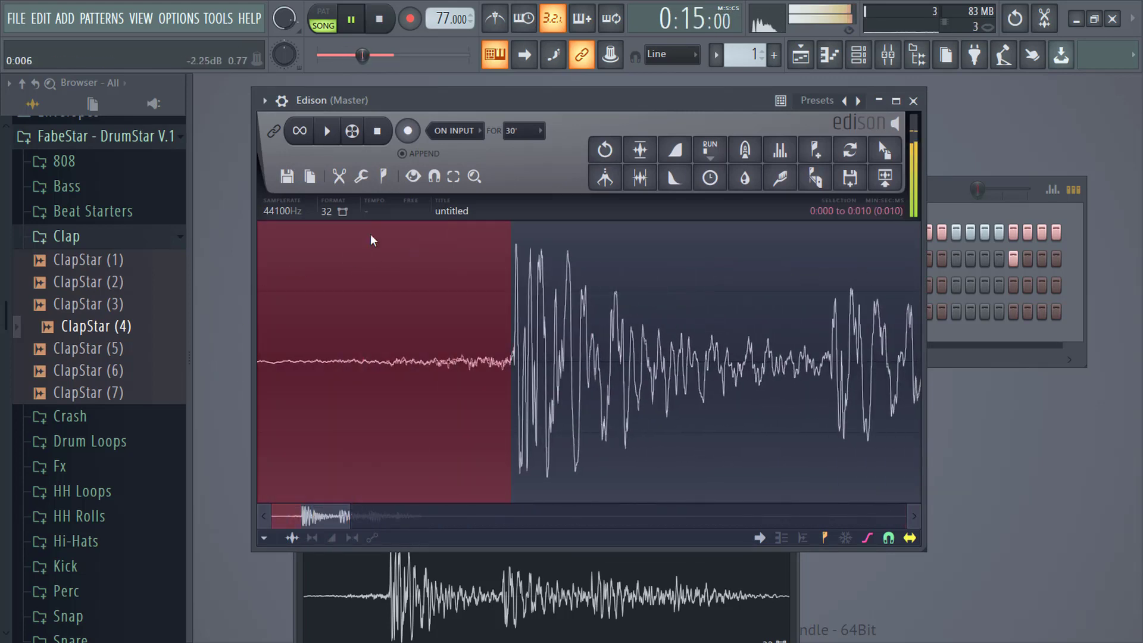
click(350, 169)
click(358, 289)
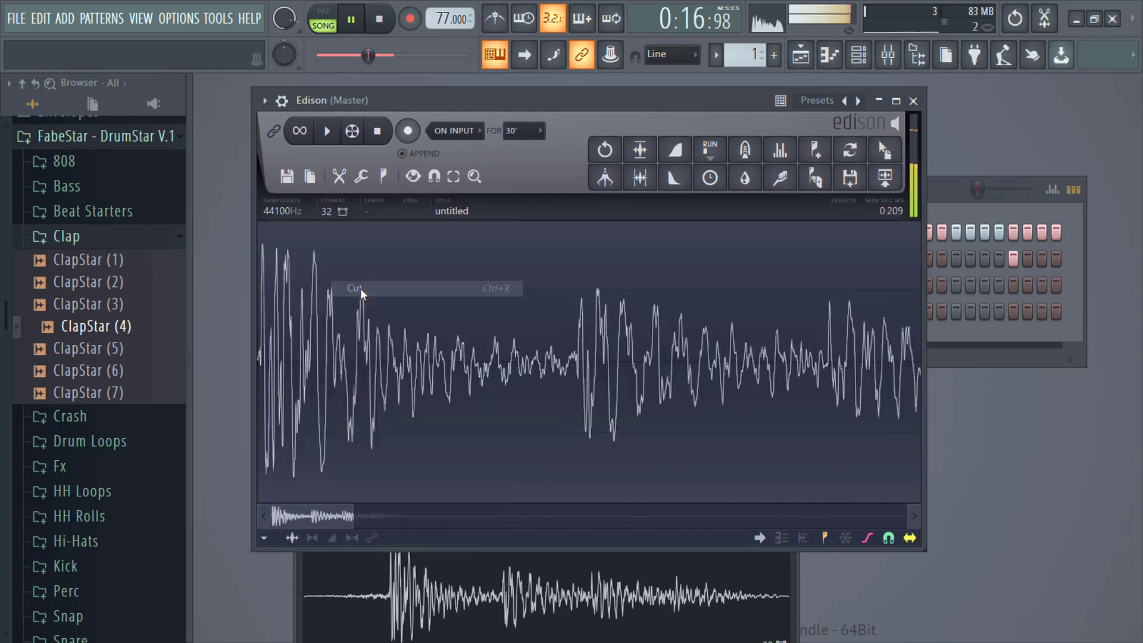
Send the edited clap from Edison back into the ClapStar (4) channel's sampler and close both windows.
drag(857, 192, 560, 578)
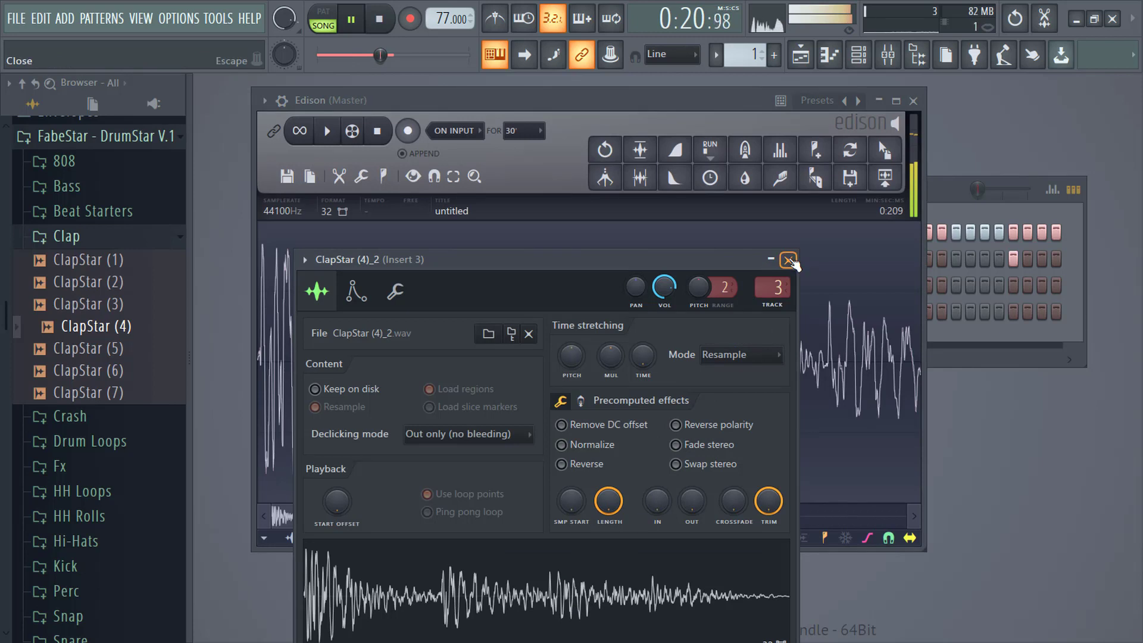
click(788, 259)
click(914, 101)
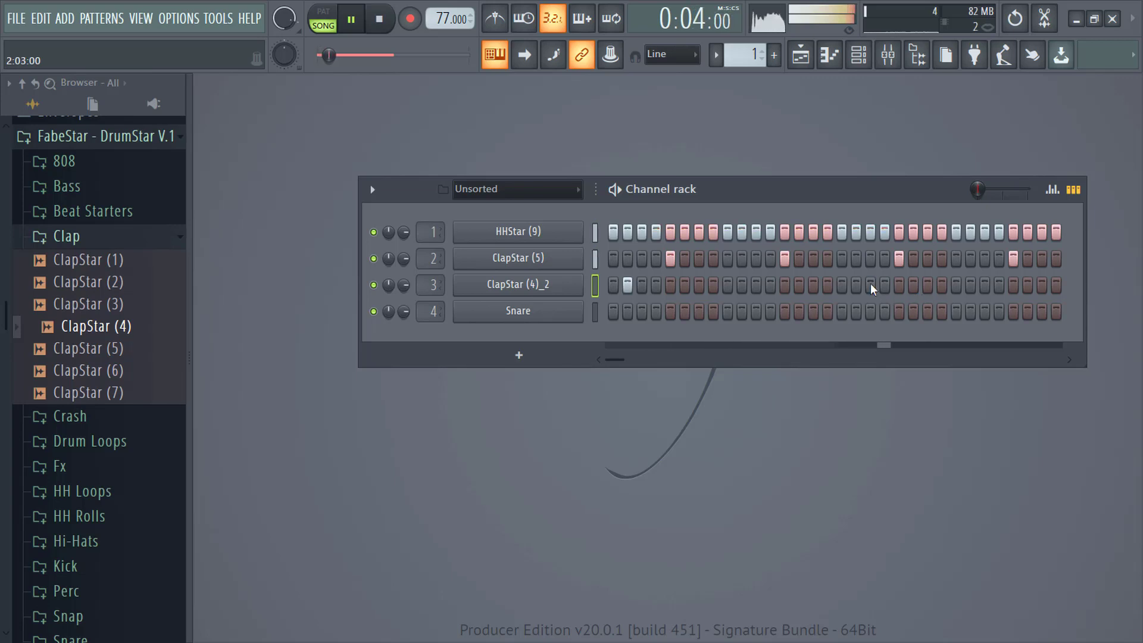
Add ClapStar (4)_2 hits on steps 8 and 10 of bar 2 and step 15 of bar 1.
click(942, 285)
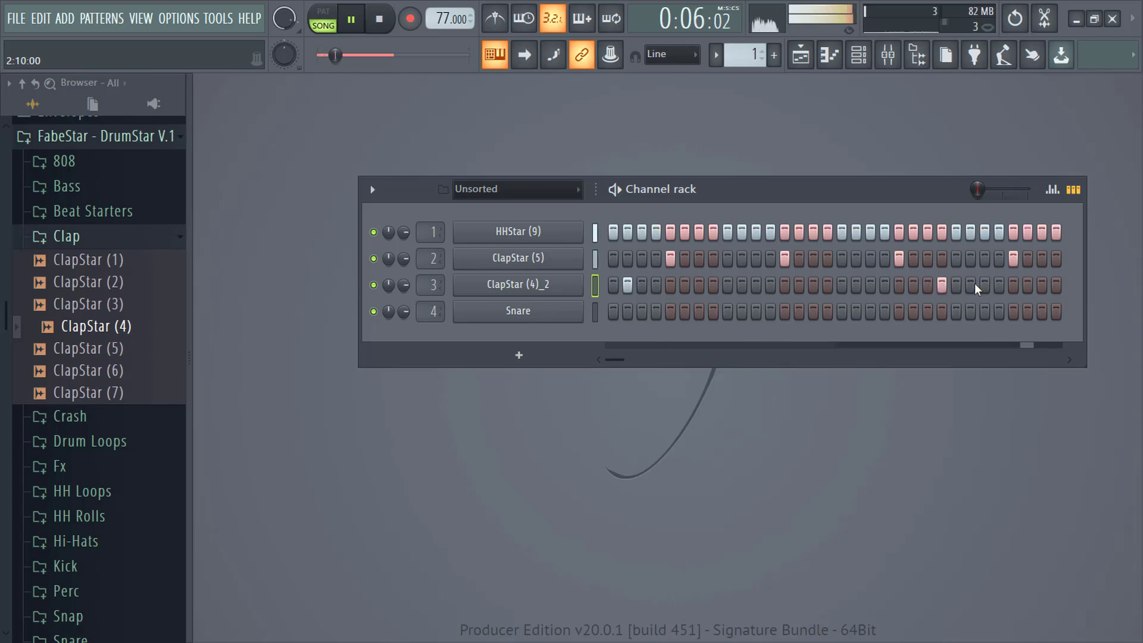
click(972, 284)
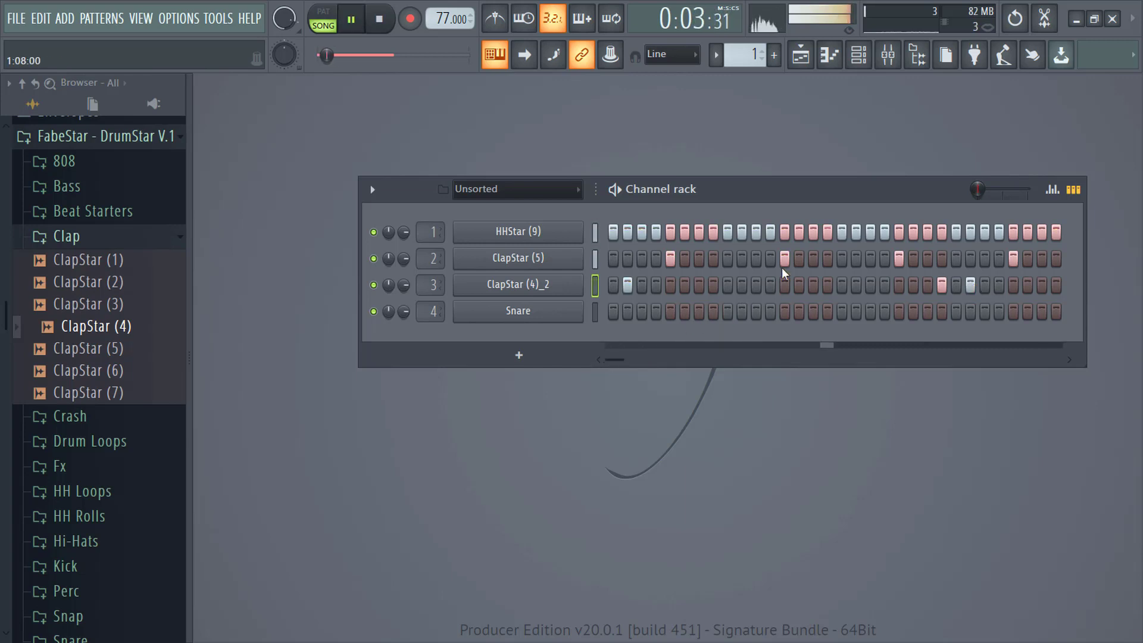
click(813, 284)
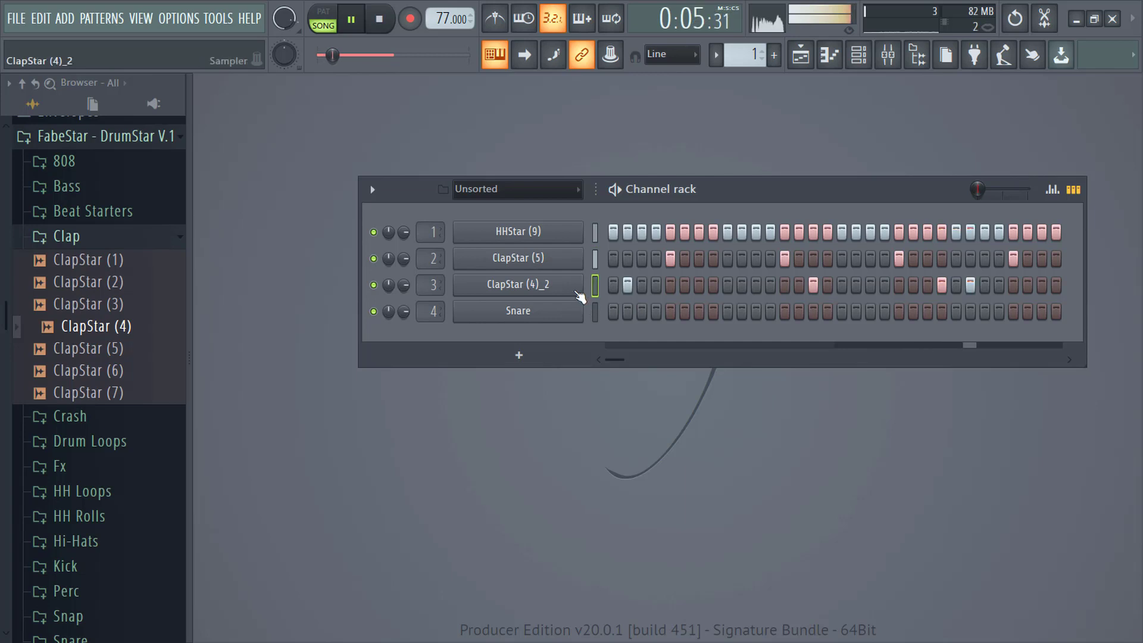
Open the ClapStar (4)_2 piano roll and move the step 15 note of bar 1 to step 16.
right_click(576, 291)
click(603, 285)
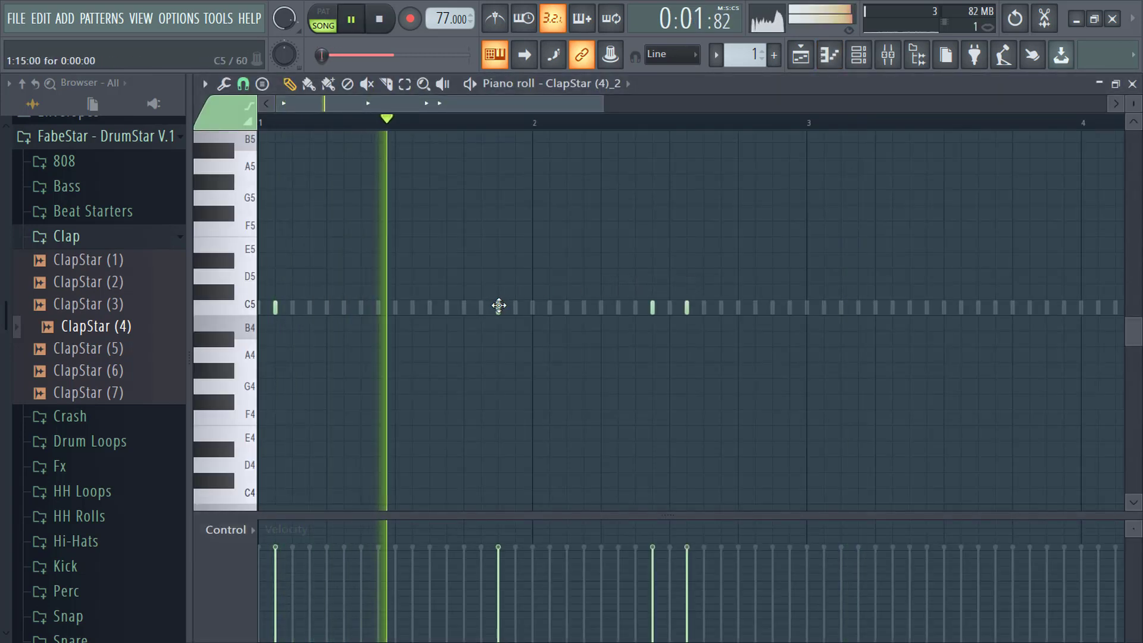
drag(498, 307, 516, 306)
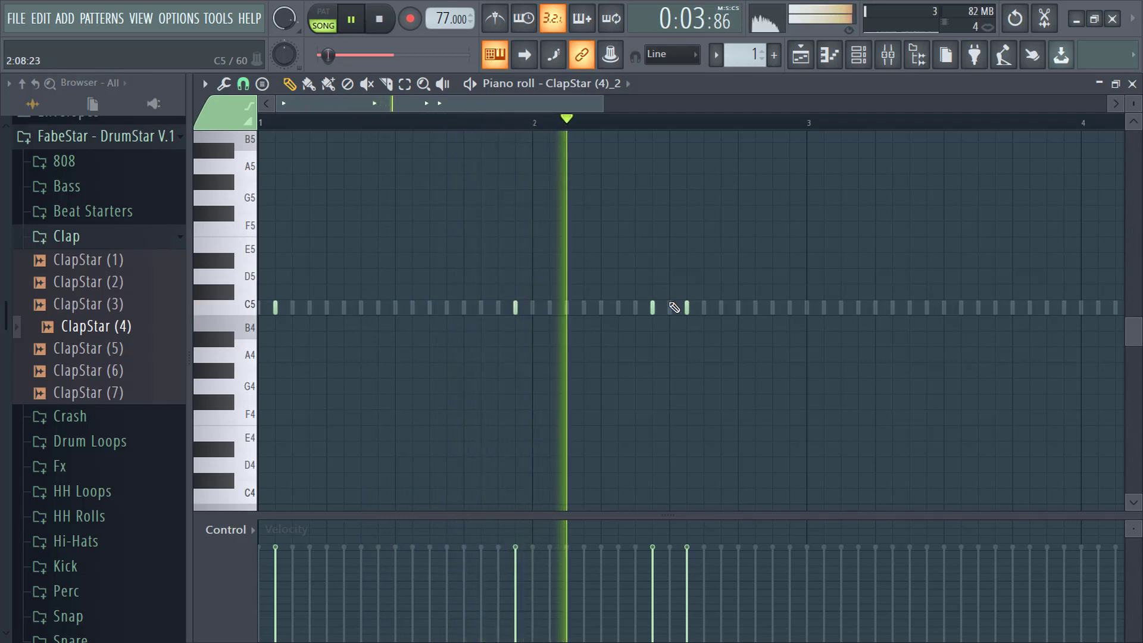
Show note pan in the piano roll, then pan the first clap note left and the second one right.
click(249, 529)
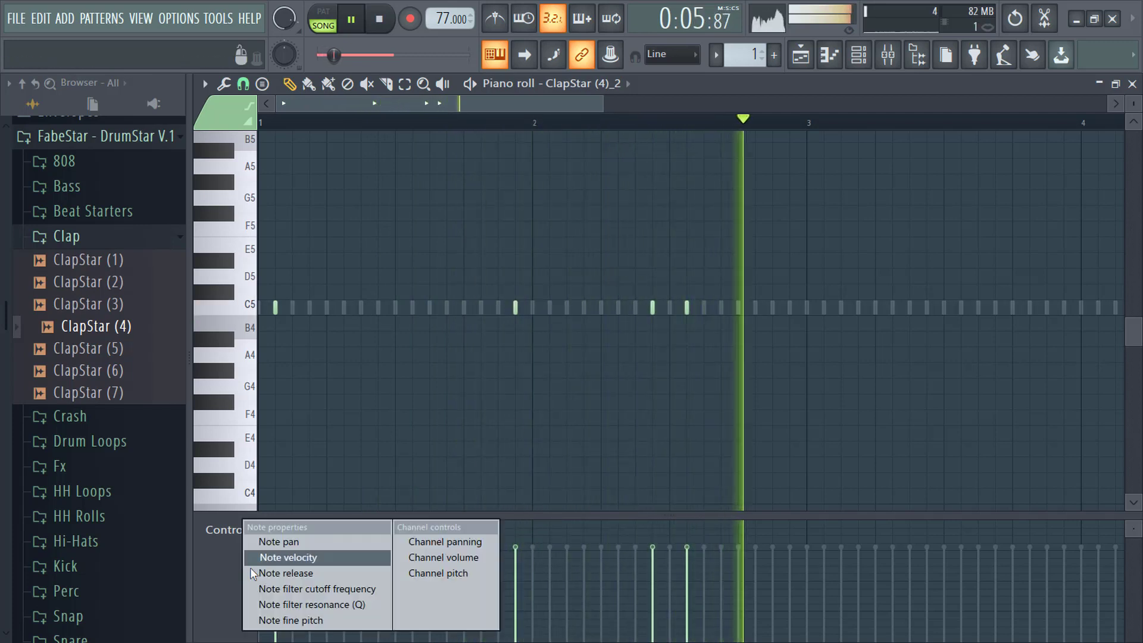
click(274, 542)
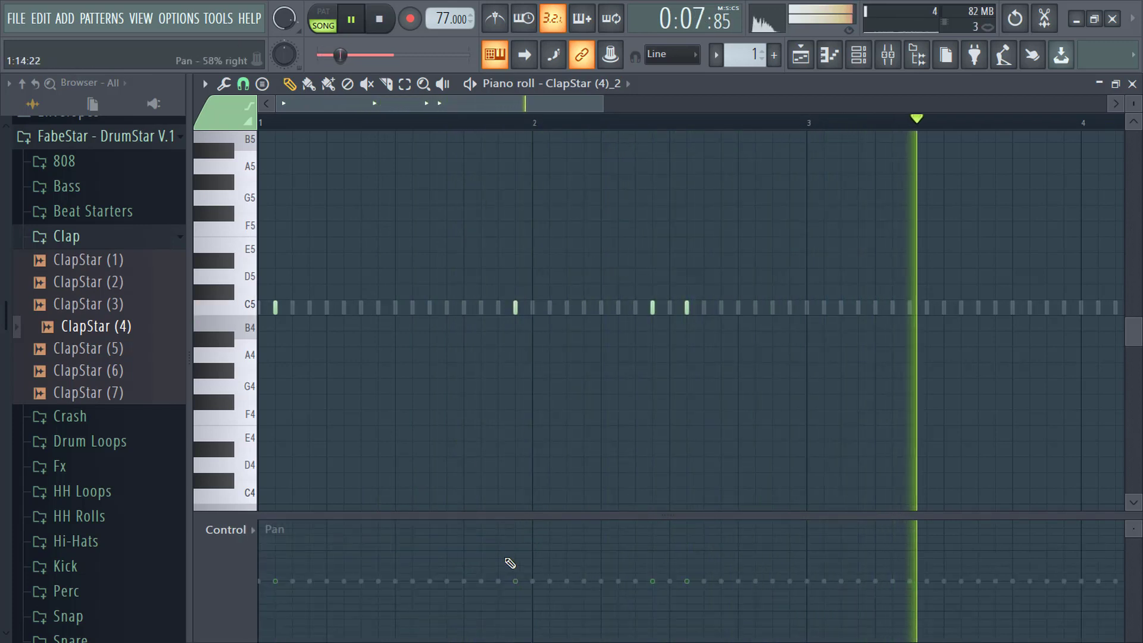
click(516, 561)
click(517, 545)
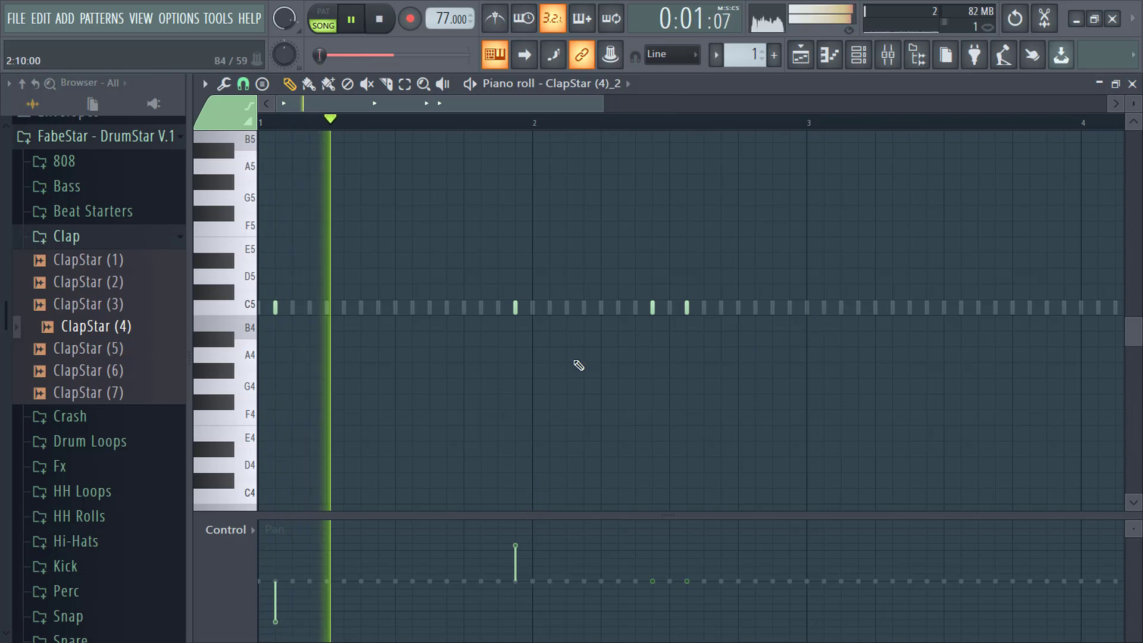
Duplicate all four clap notes so the copy starts at bar 3, deselect them, and close the piano roll.
drag(952, 241, 282, 338)
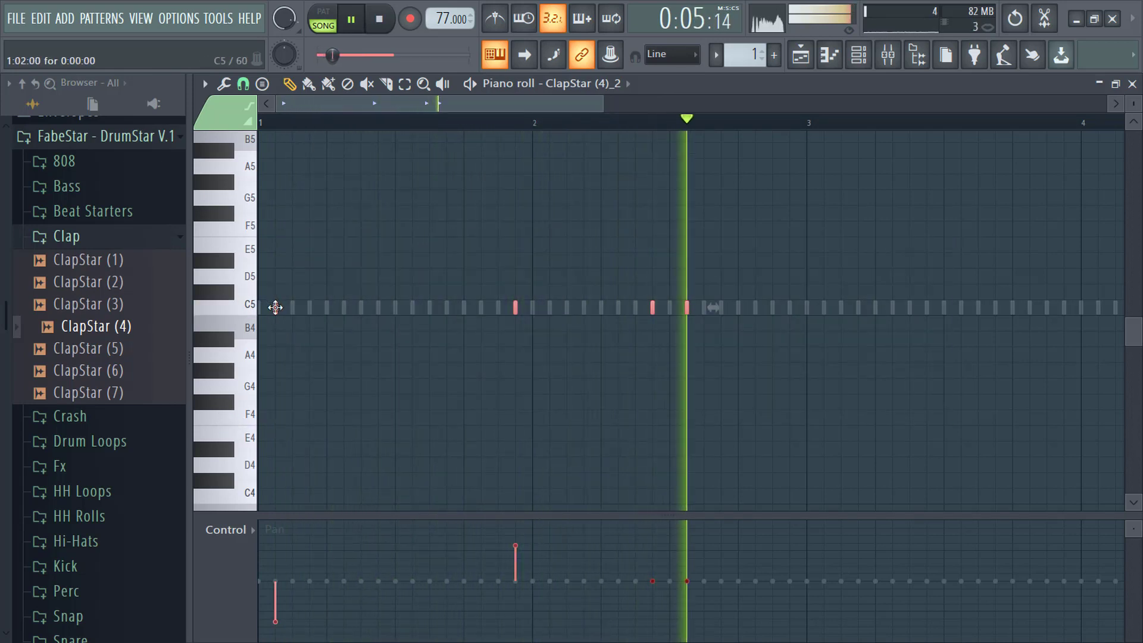
key(ctrl+b)
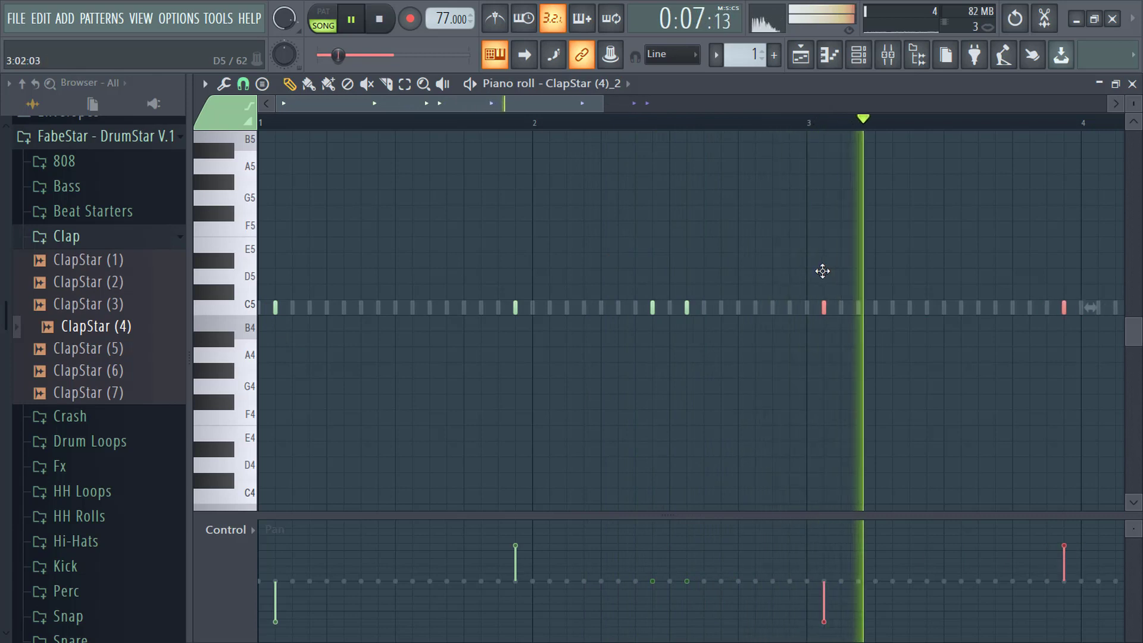
click(827, 276)
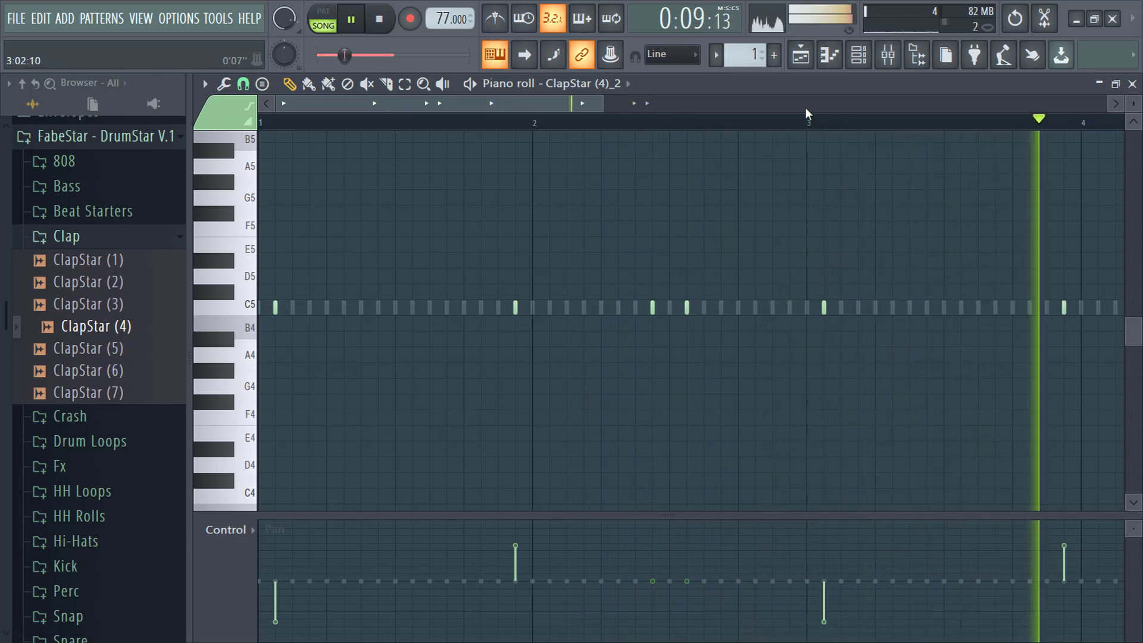
drag(604, 96, 755, 97)
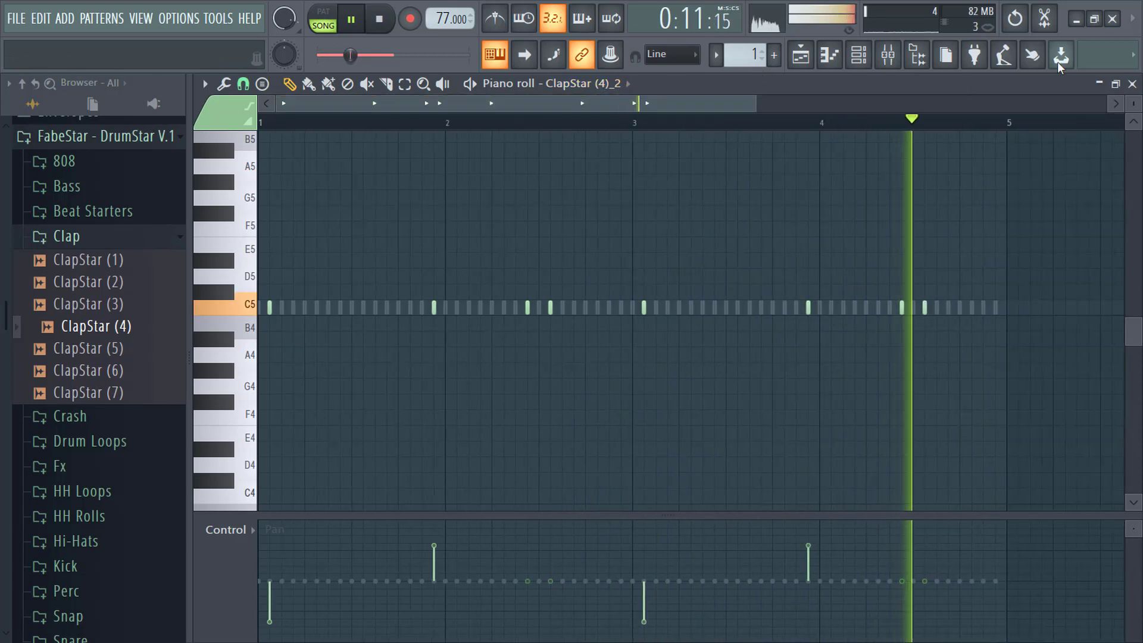
click(1133, 83)
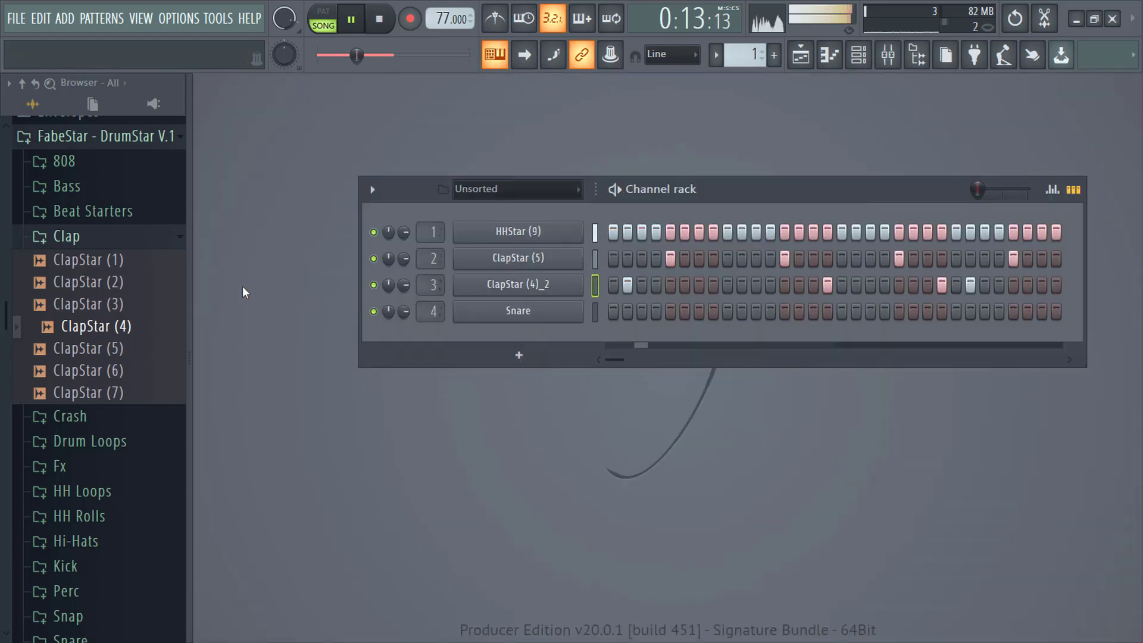
Collapse the Clap folder and audition percussion samples in the Perc folder, up to PercStar (14).
click(104, 236)
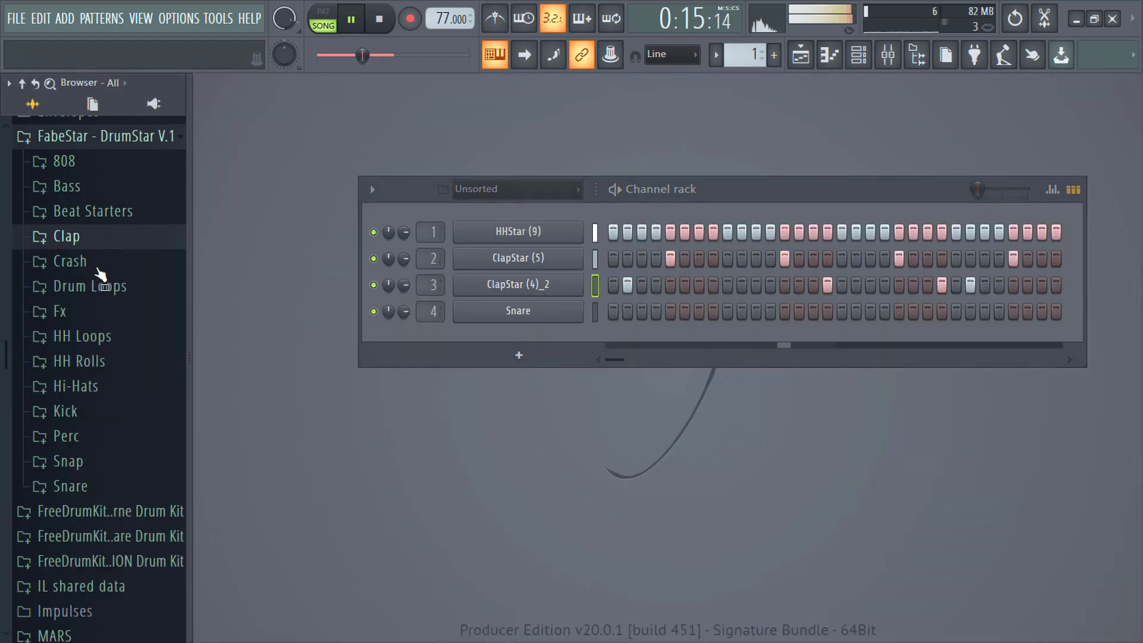
click(79, 438)
click(80, 441)
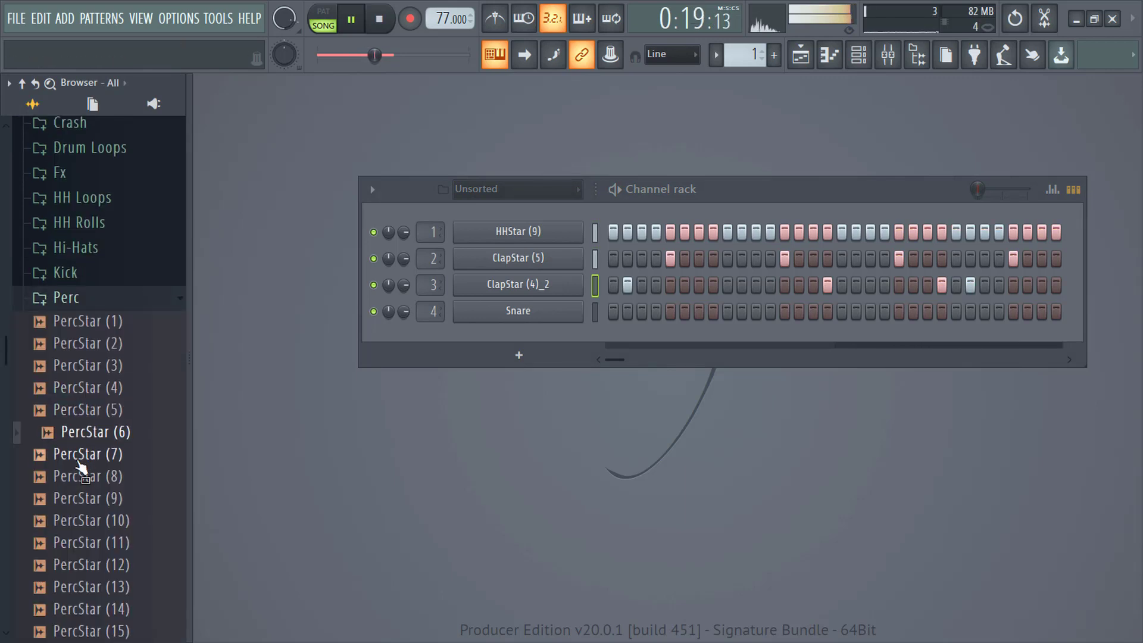
click(79, 451)
click(83, 474)
click(86, 501)
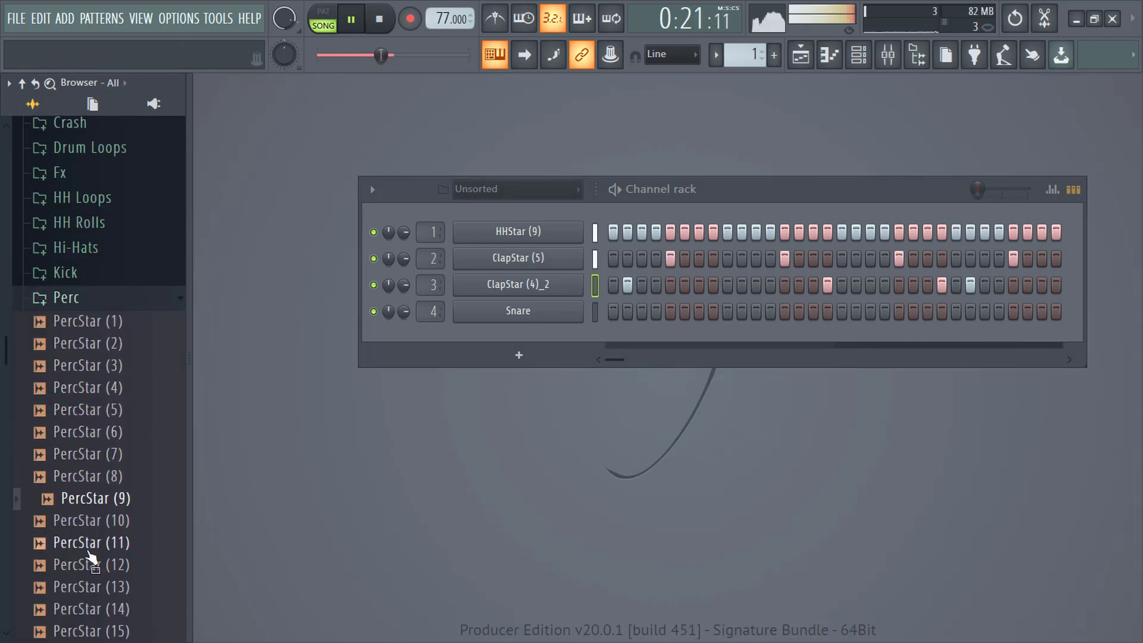
click(83, 542)
click(90, 568)
click(90, 604)
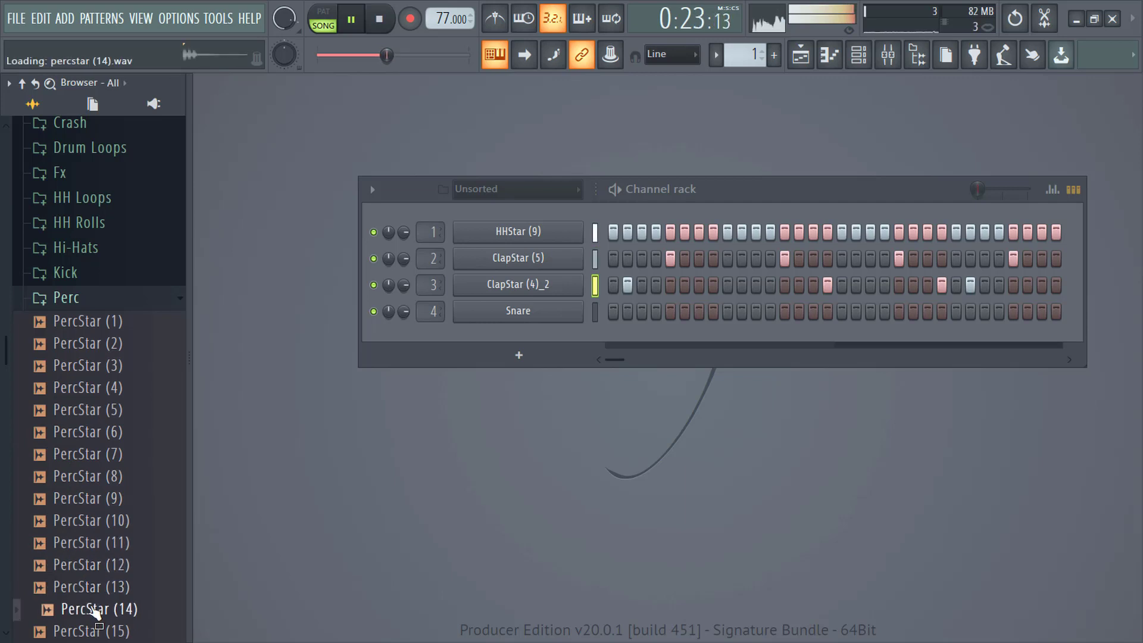
Replace the Snare channel's sample with PercStar (14), raise its silence trimming threshold, and close its settings.
drag(85, 612, 537, 316)
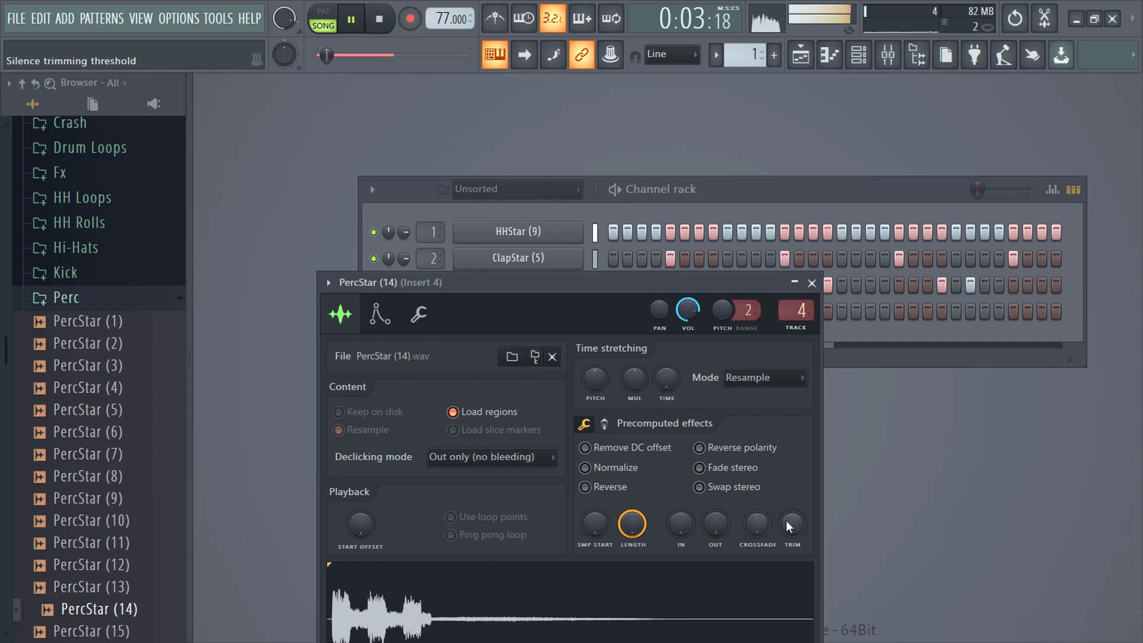
drag(788, 525, 787, 426)
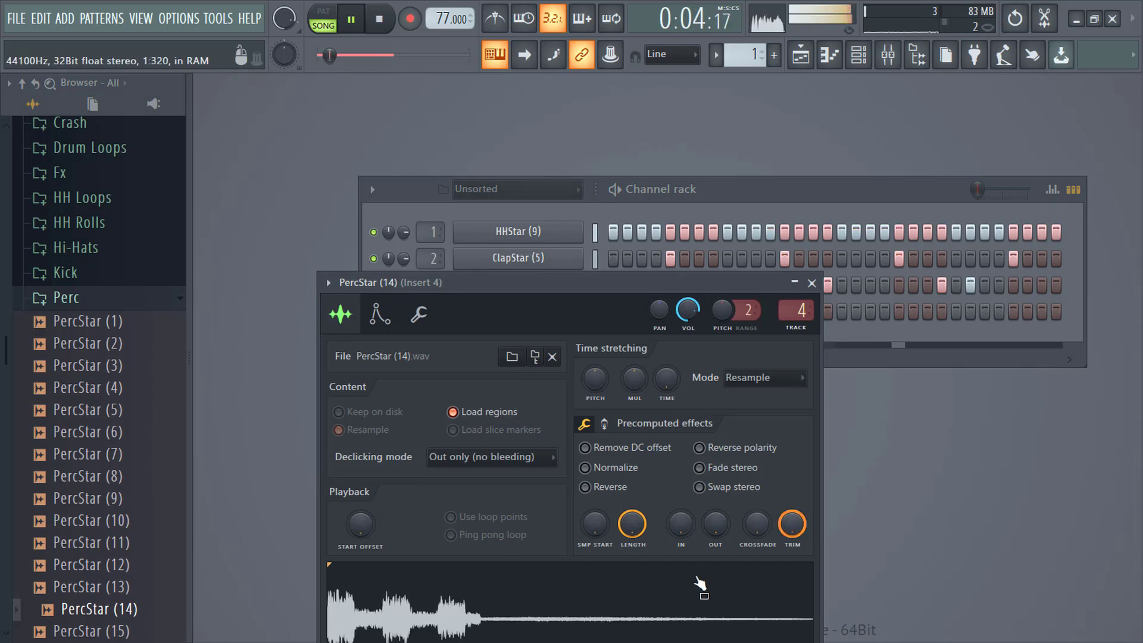
click(812, 283)
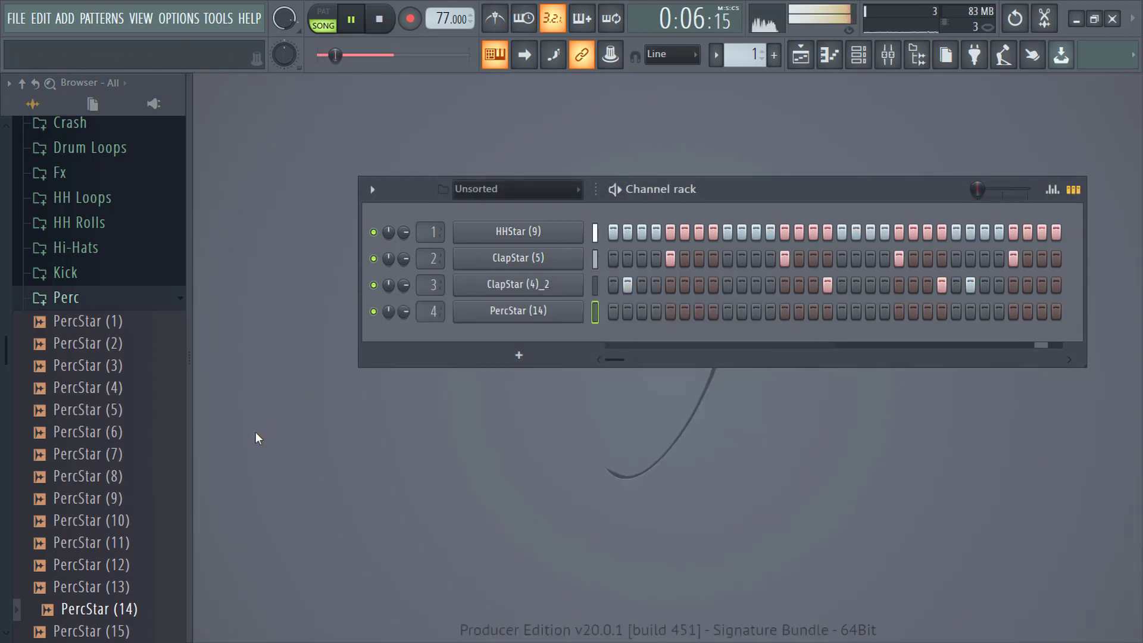
Audition PercStar (13) to (15) and add PercStar (13) as a new channel below PercStar (14).
click(125, 633)
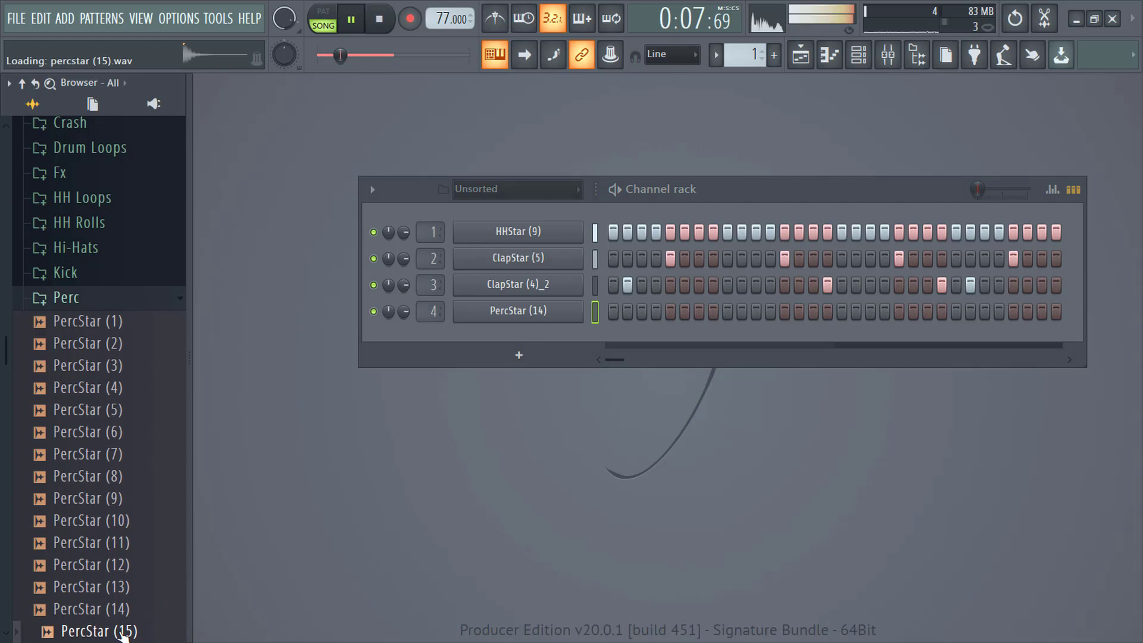
click(110, 589)
click(72, 299)
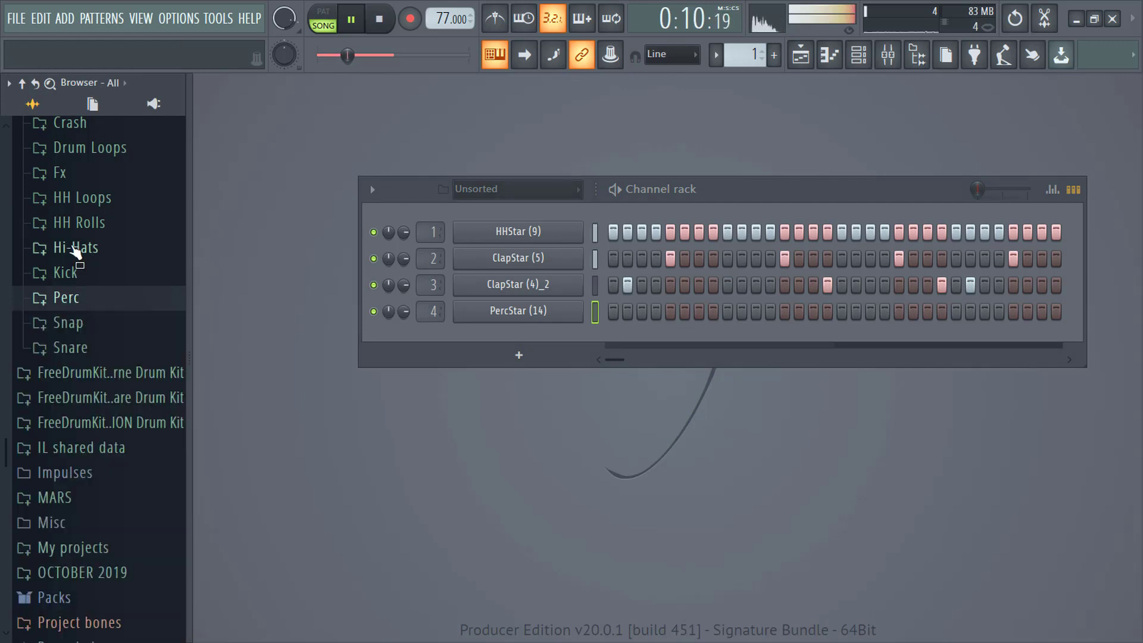
click(74, 300)
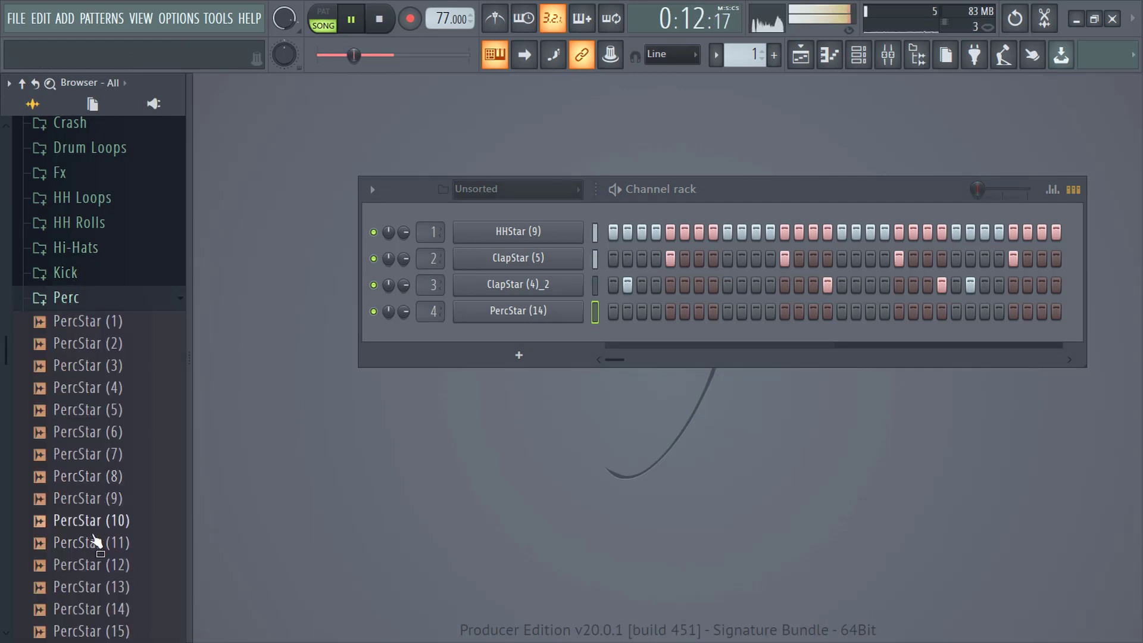
click(92, 612)
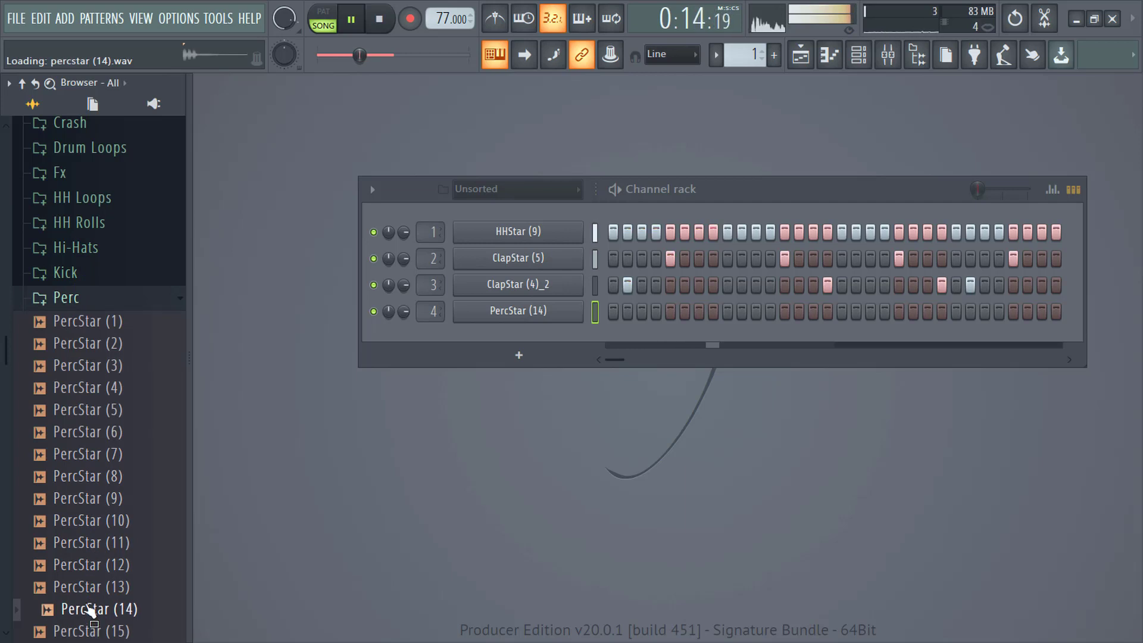
click(86, 594)
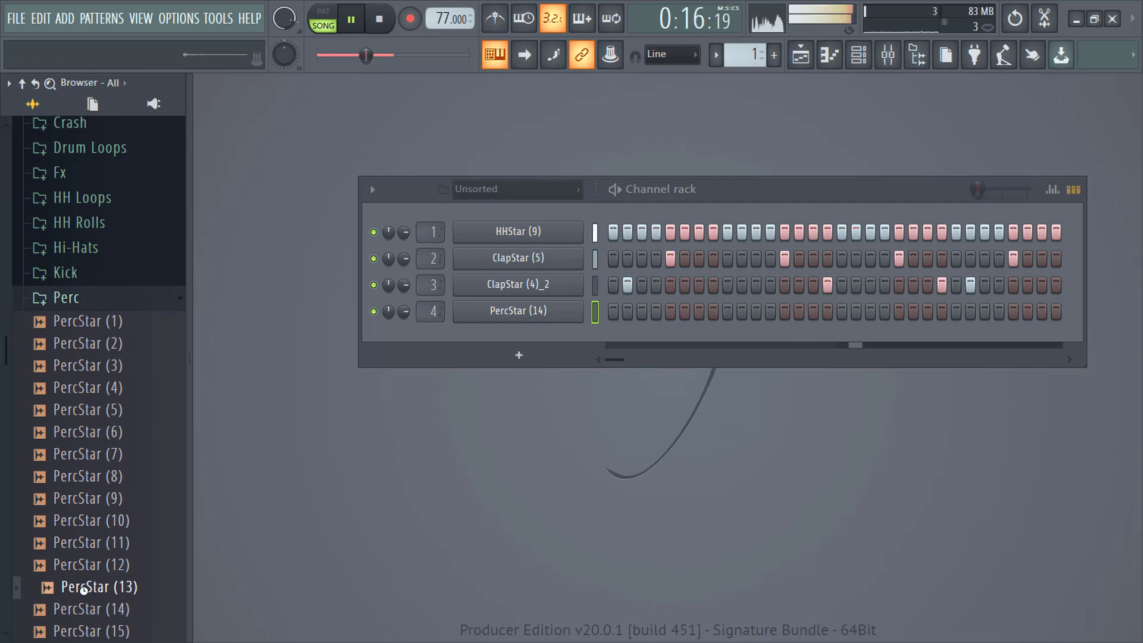
drag(84, 589, 519, 357)
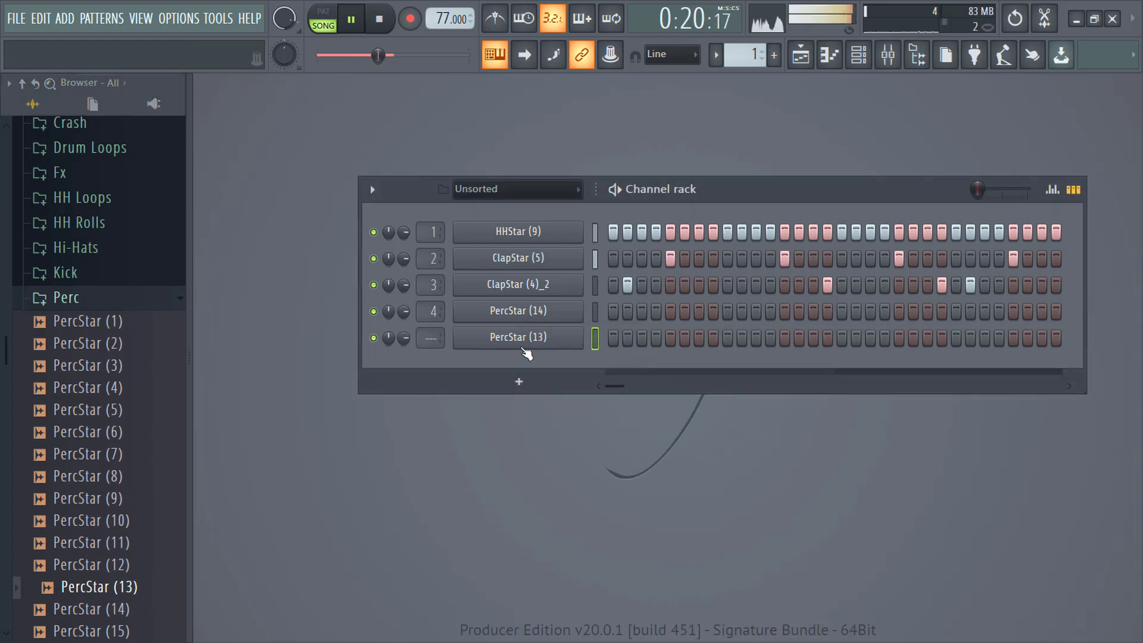
click(527, 341)
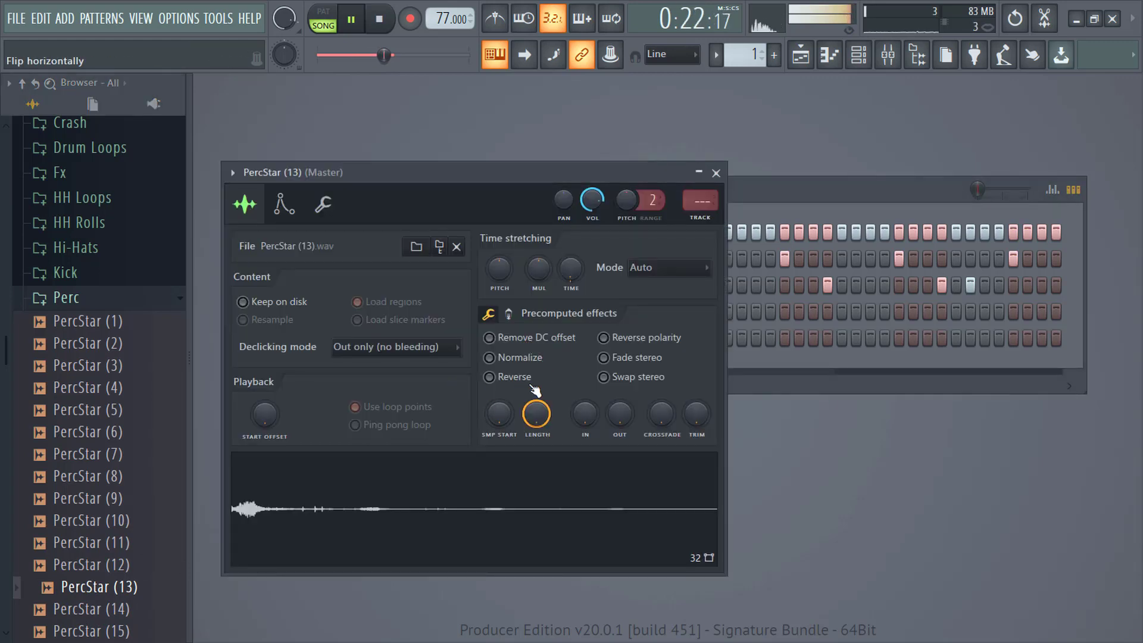
click(717, 173)
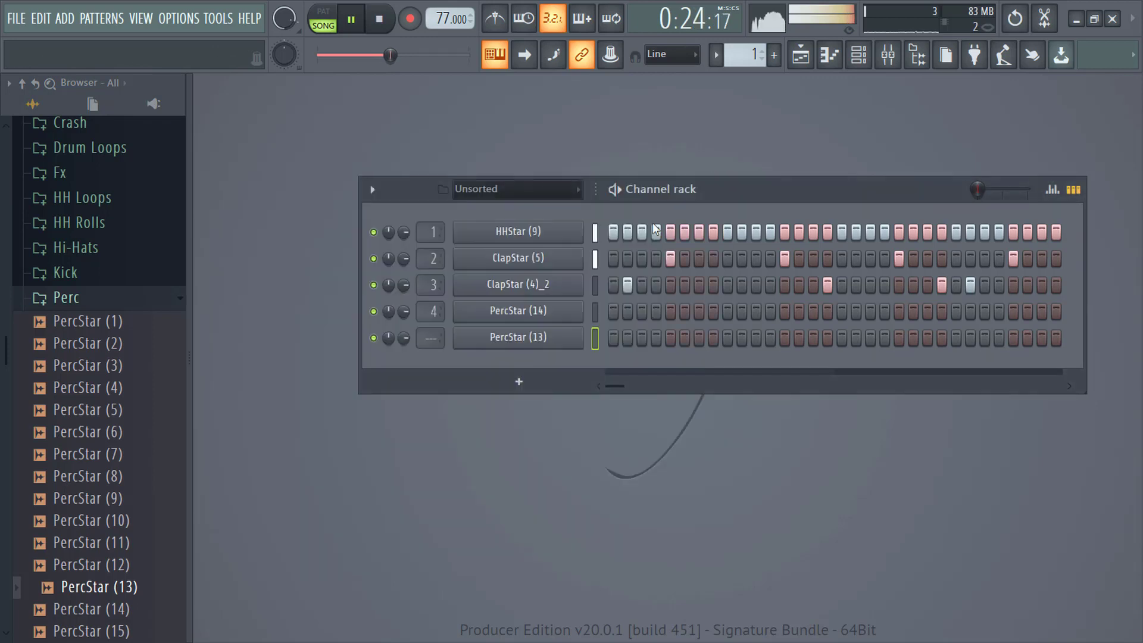
Add PercStar (13) hits on steps 1 and 9 of bars 1 and 2.
click(615, 337)
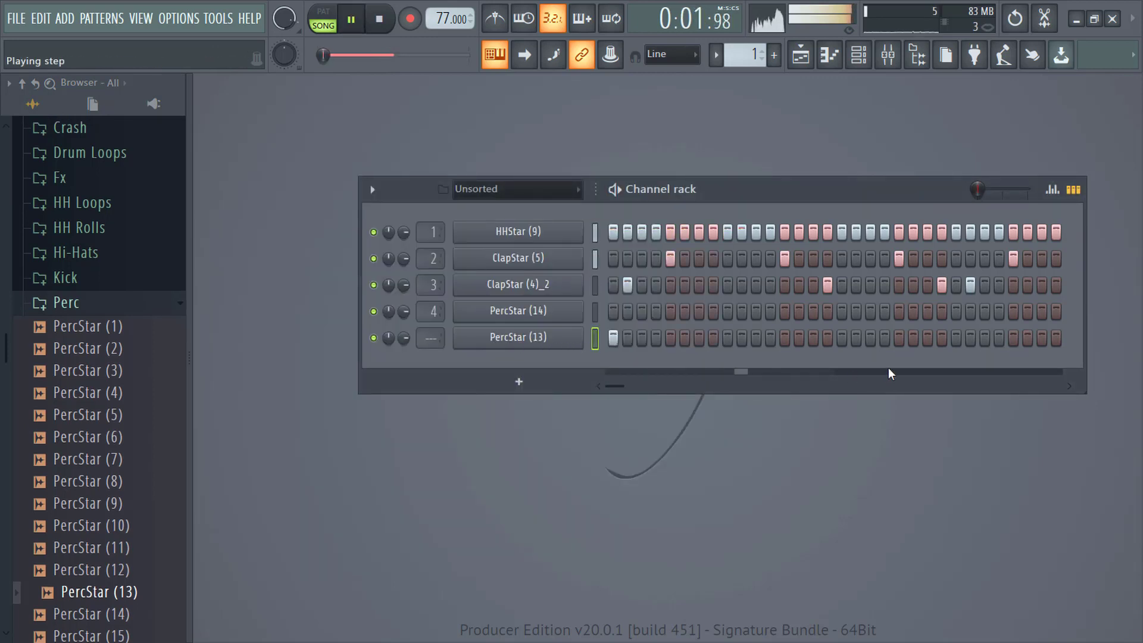
click(728, 336)
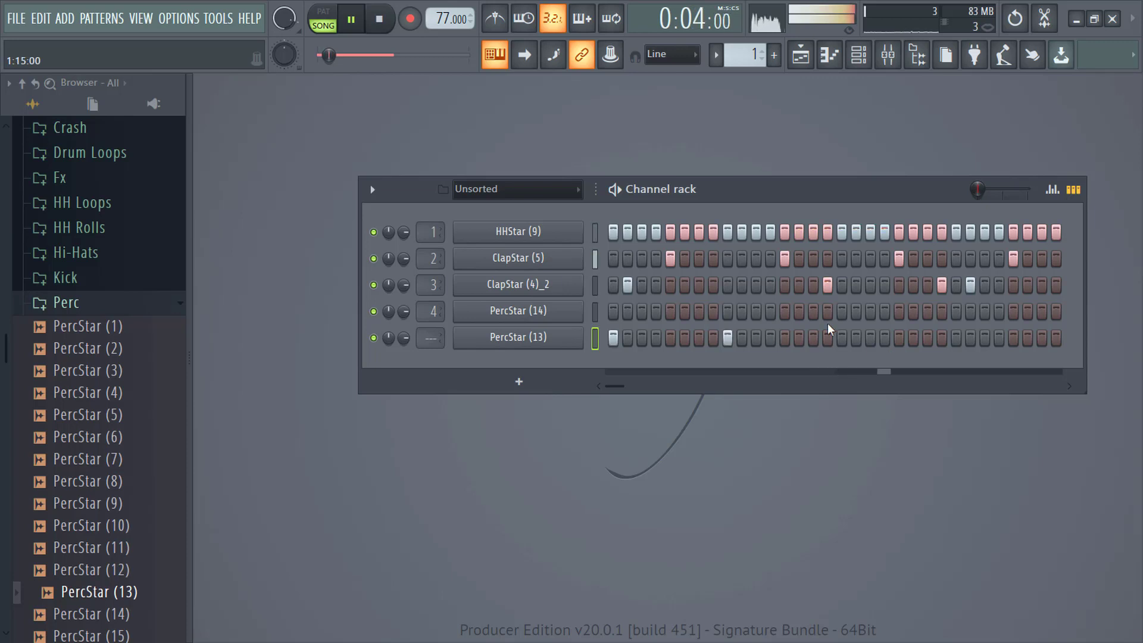
click(842, 336)
key(space)
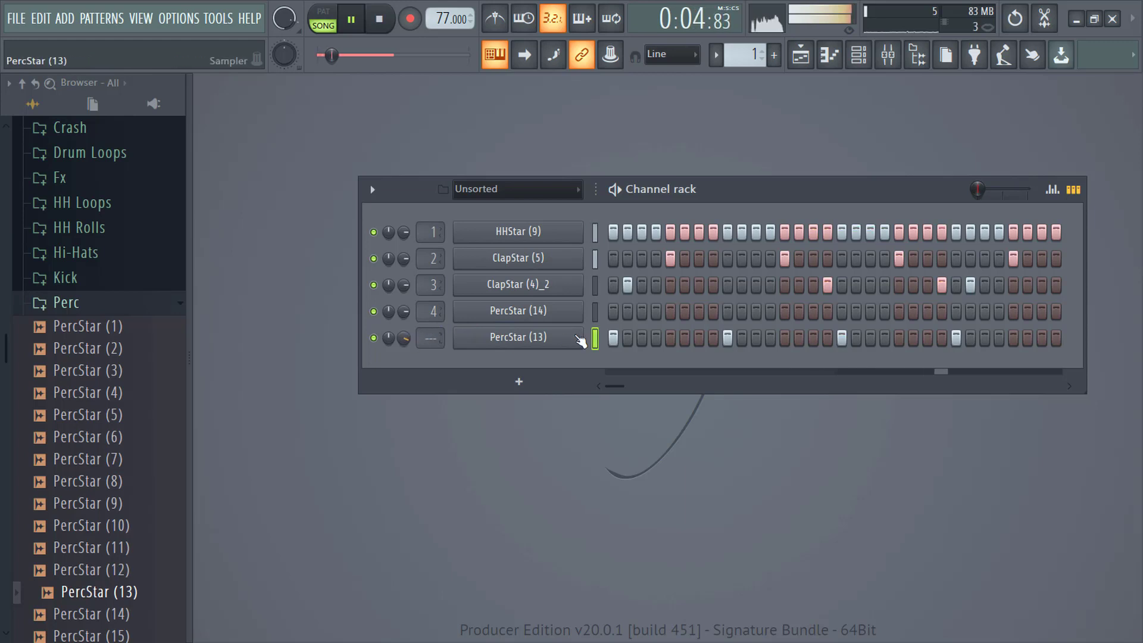
Add PercStar (13) hits on steps 1 and 9 of bars 3 and 4.
drag(605, 382, 811, 372)
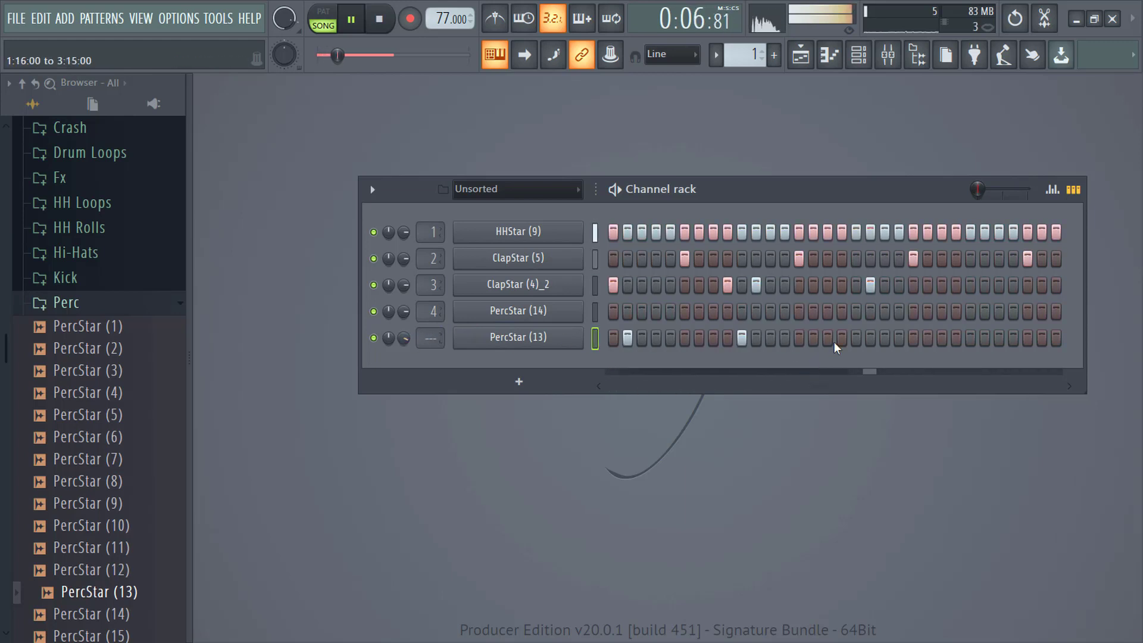
click(858, 337)
click(969, 338)
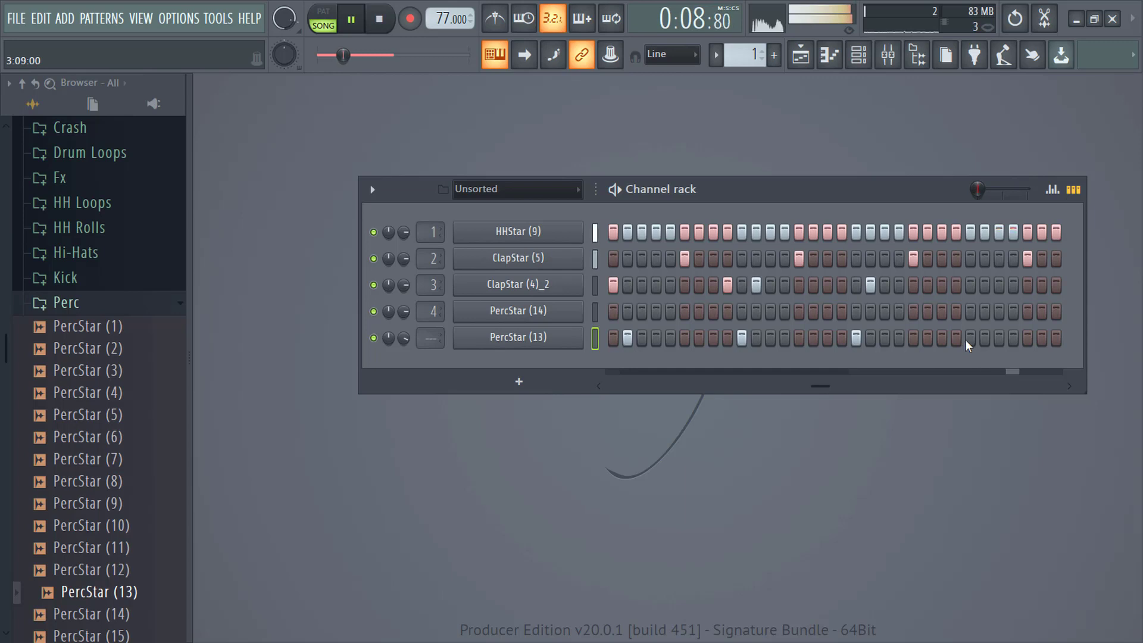
drag(852, 387, 993, 373)
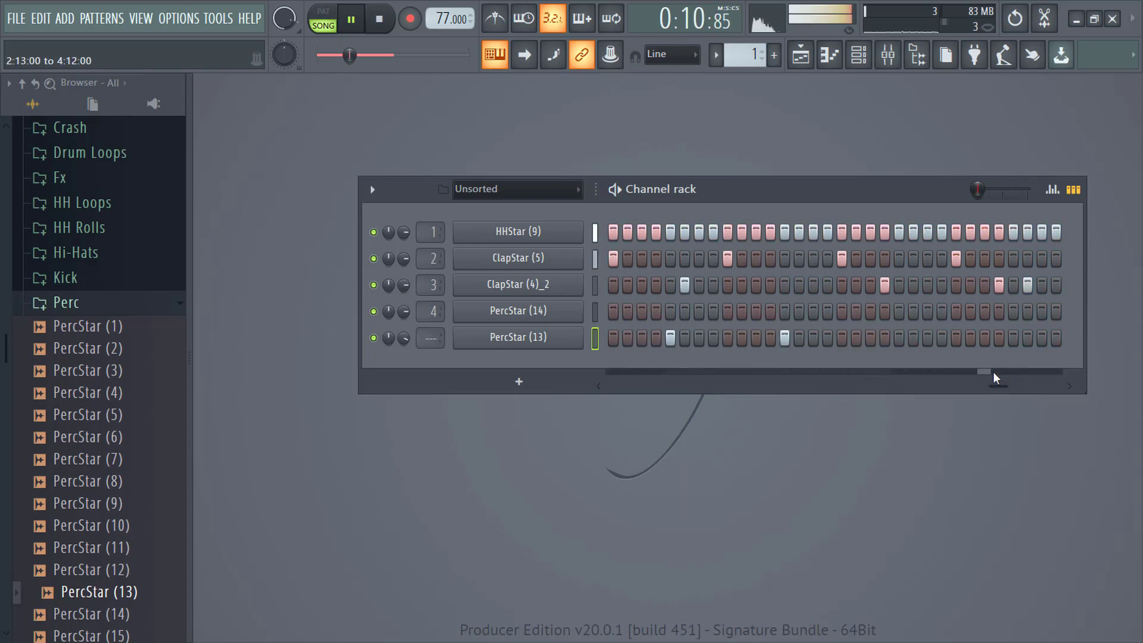
click(898, 338)
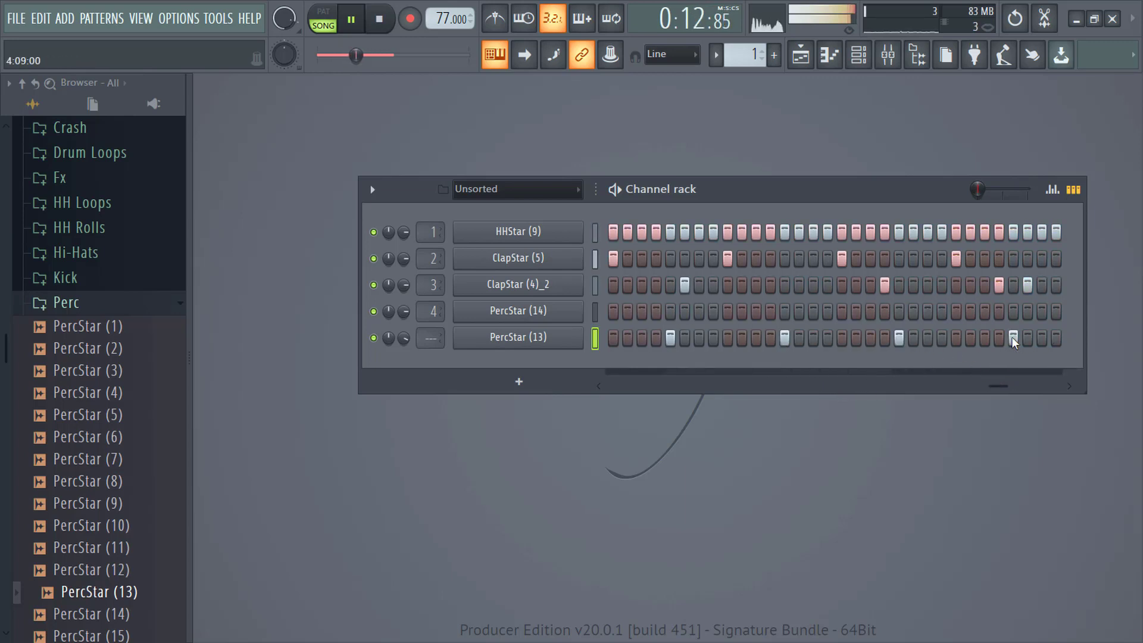
Open the PercStar (13) piano roll, show note pan, and pan bar 1's first note left and its second note right.
drag(994, 384, 598, 316)
right_click(568, 338)
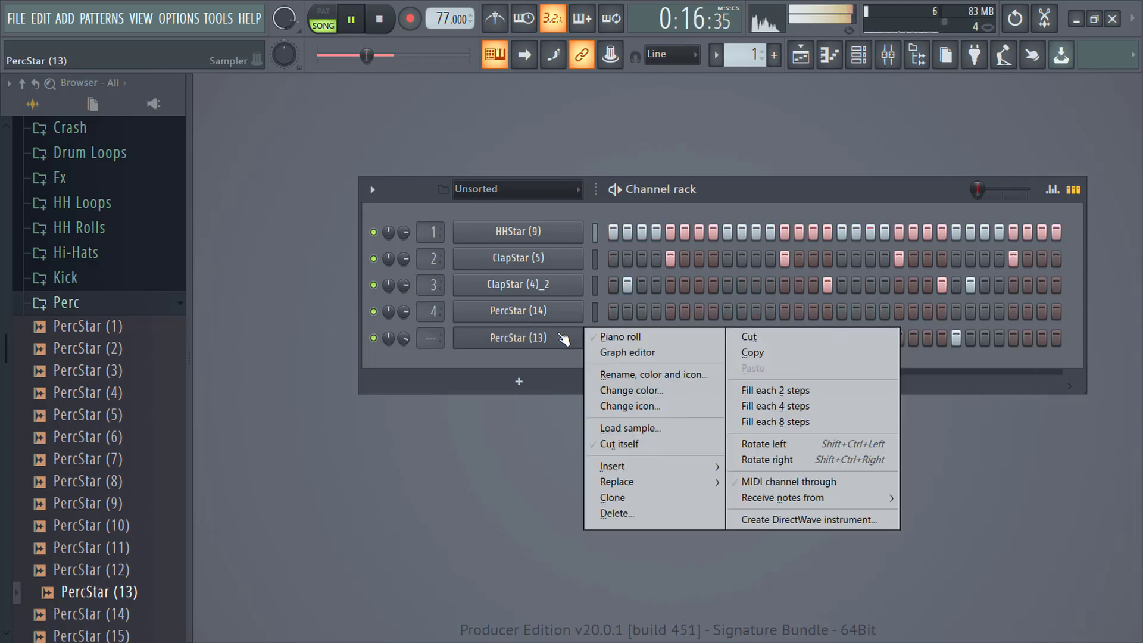
click(610, 338)
click(224, 529)
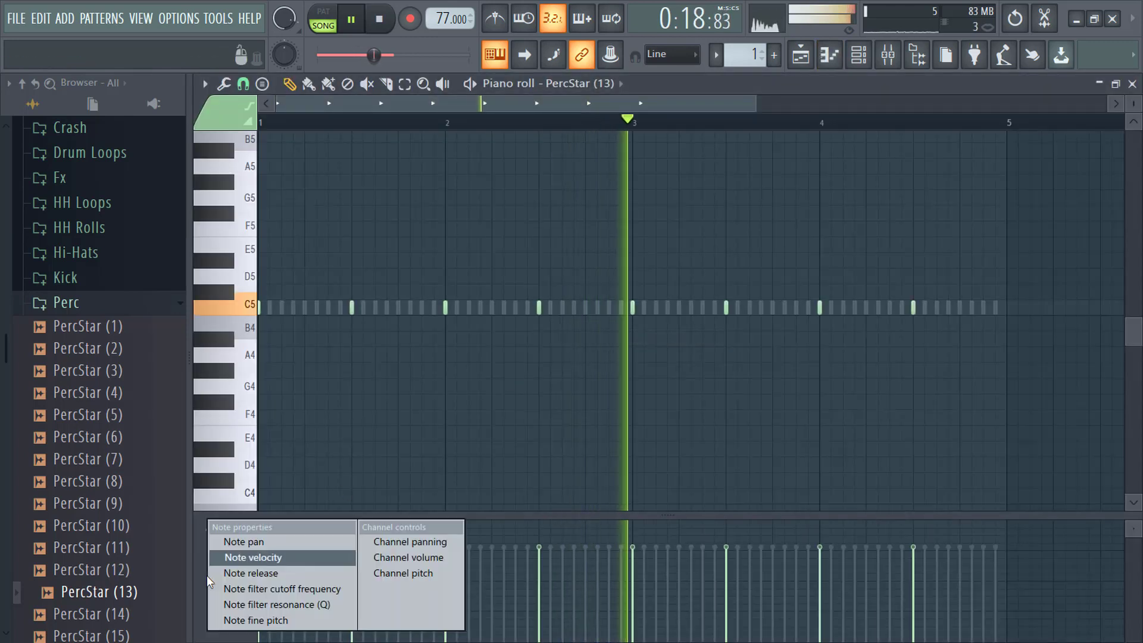
click(238, 542)
mouse_move(360, 556)
mouse_down()
mouse_move(360, 536)
mouse_move(358, 551)
mouse_up()
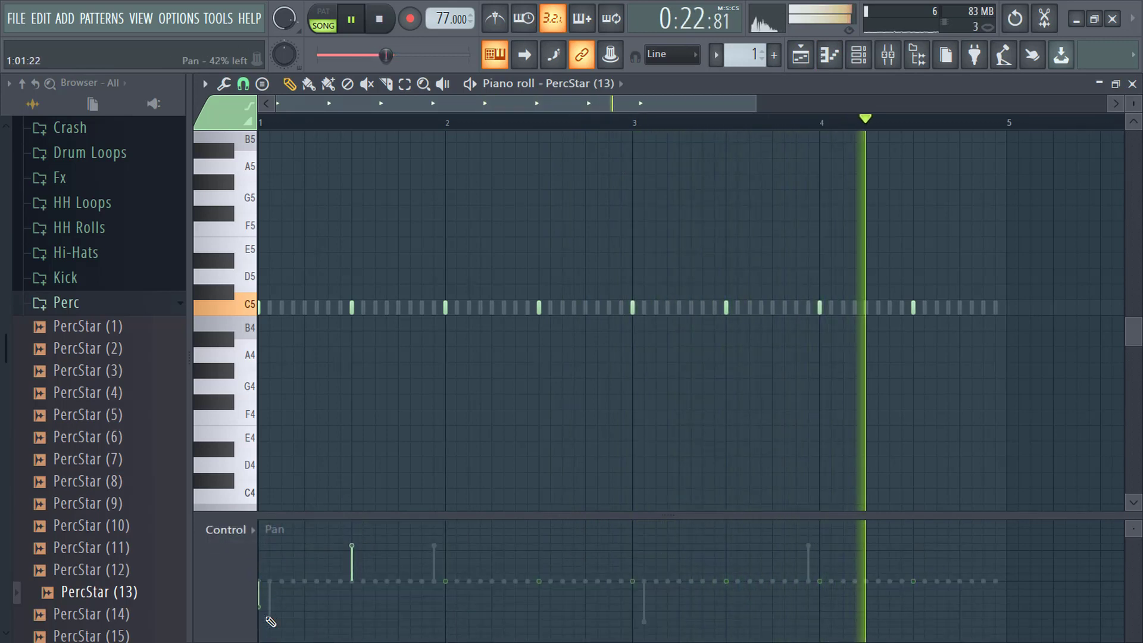
drag(265, 595, 269, 631)
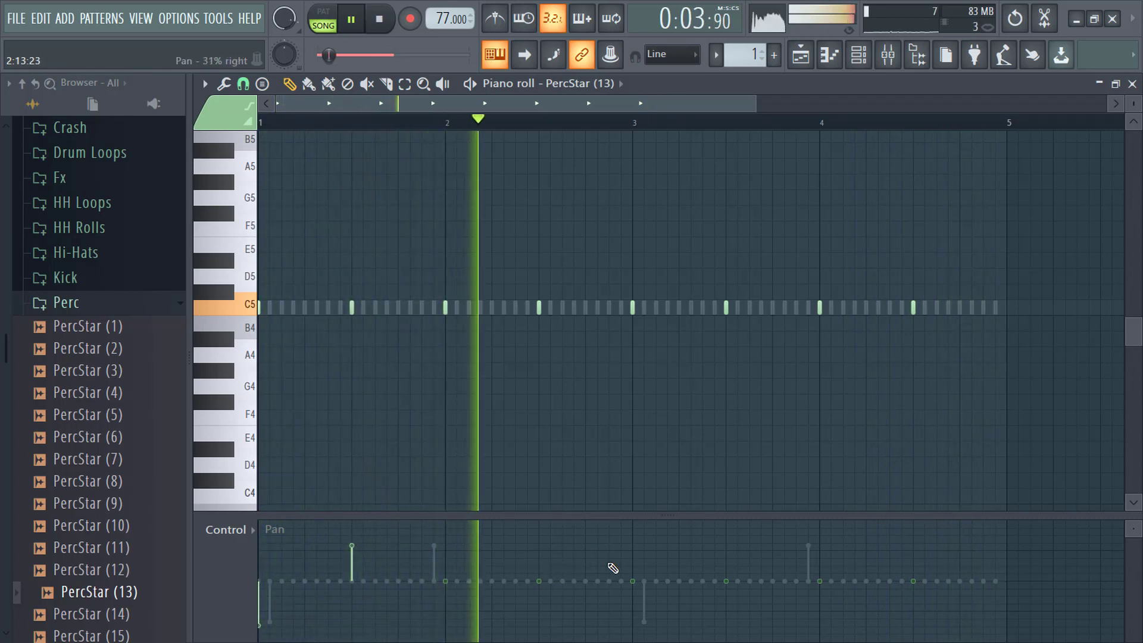
Pan bar 3's first PercStar (13) note left and its second note right, and close the piano roll.
drag(637, 613, 633, 635)
drag(738, 562, 738, 539)
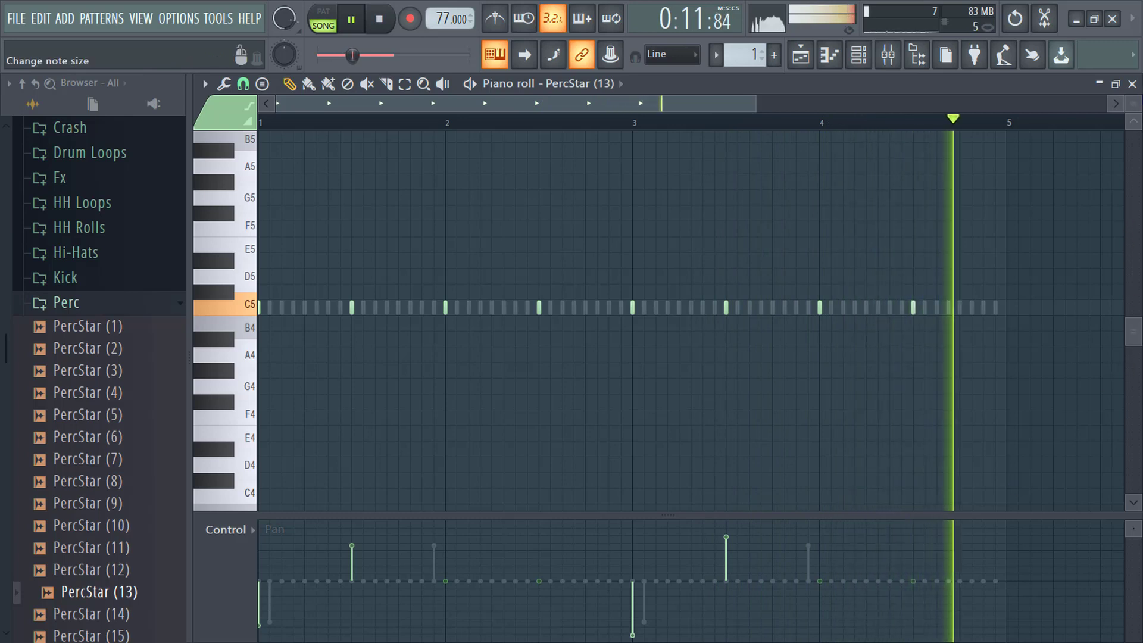
click(1132, 84)
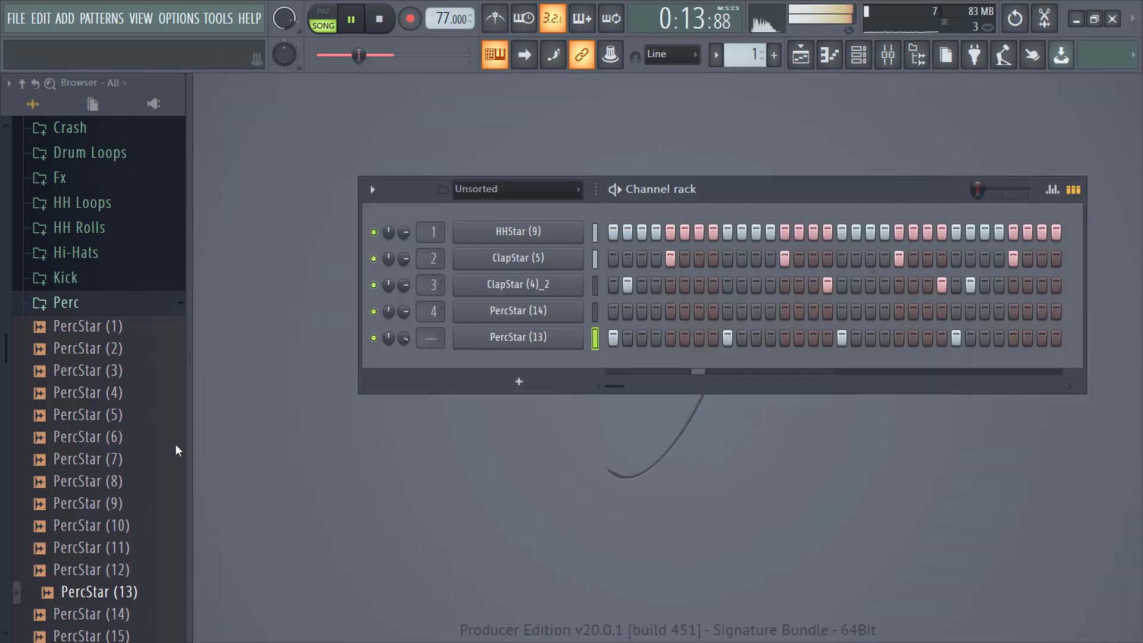
Audition the samples PercStar (6) down to PercStar (1) and collapse the Perc folder.
click(70, 415)
click(76, 442)
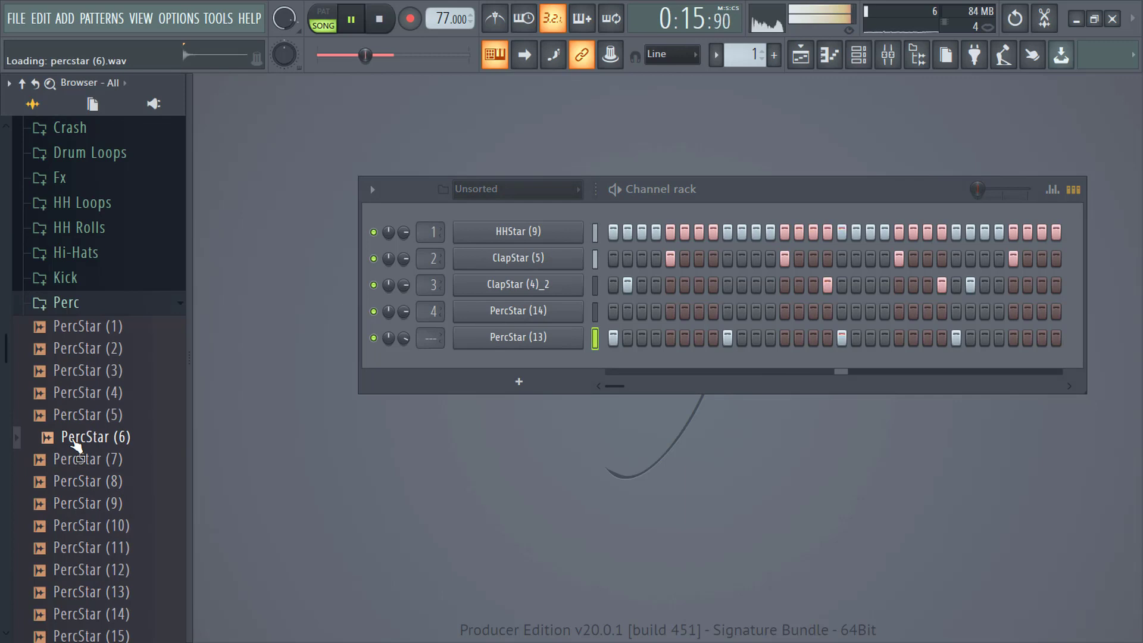
click(73, 425)
click(80, 396)
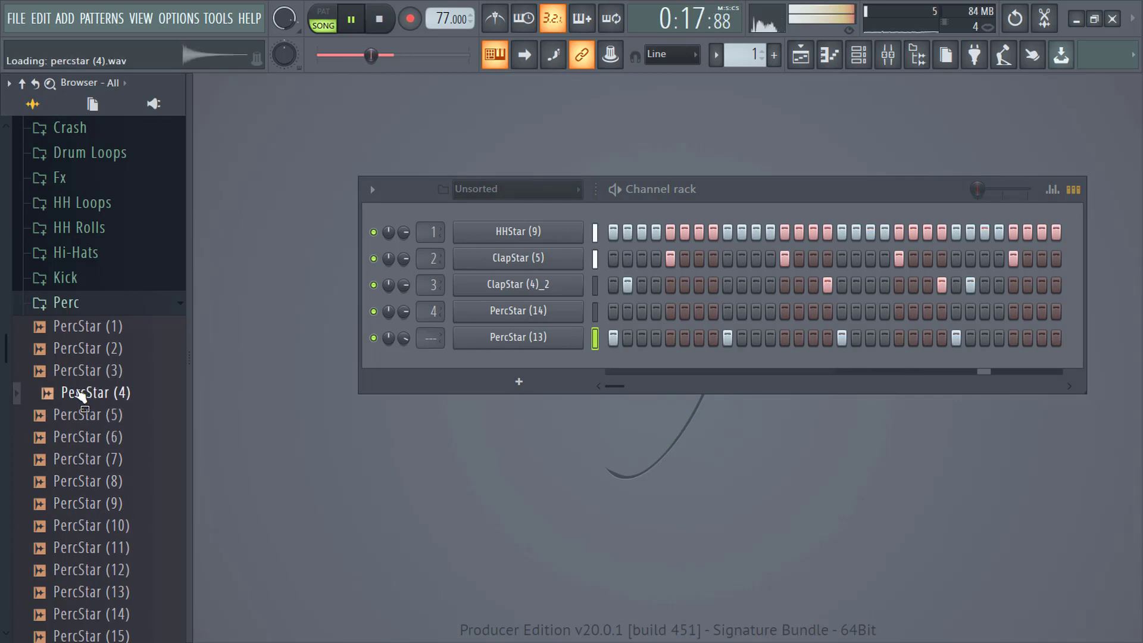
click(80, 373)
click(79, 359)
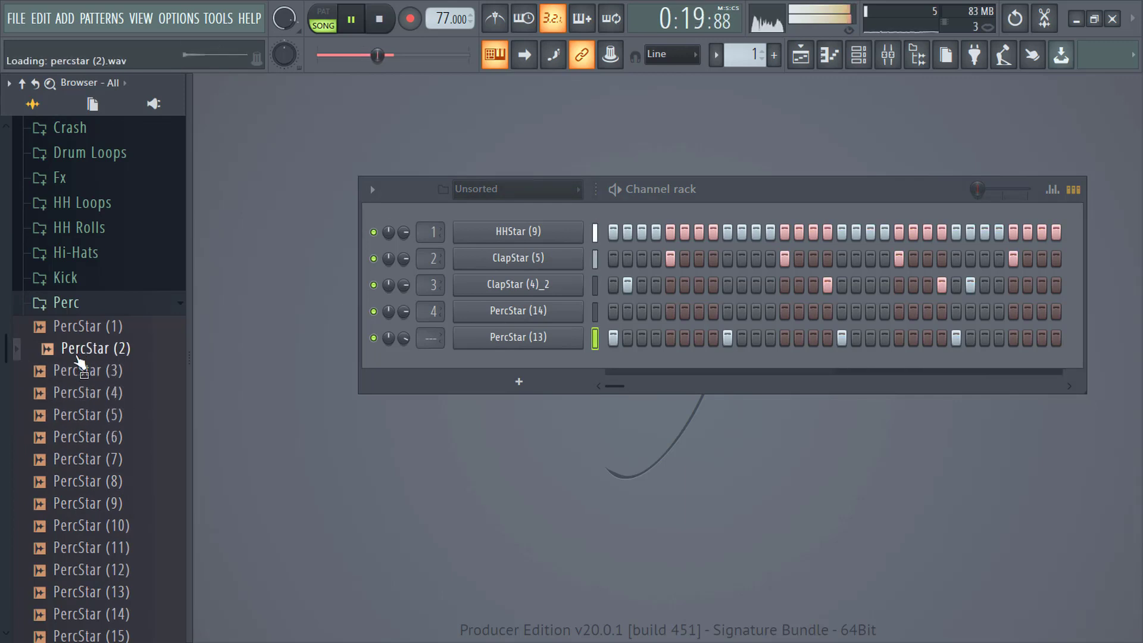
click(67, 326)
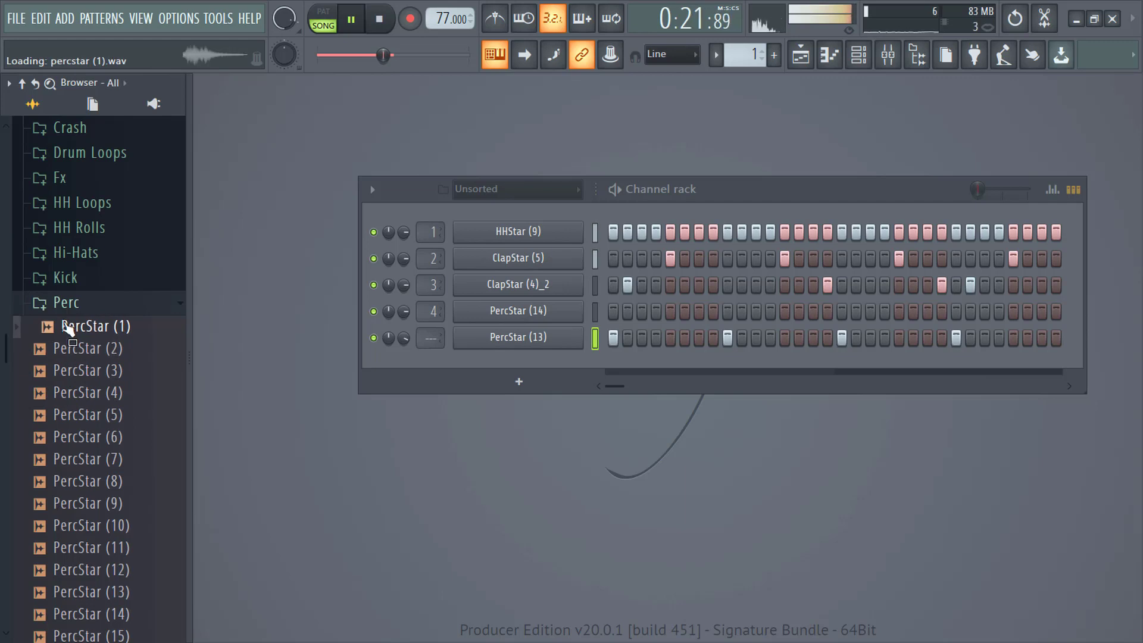
click(65, 302)
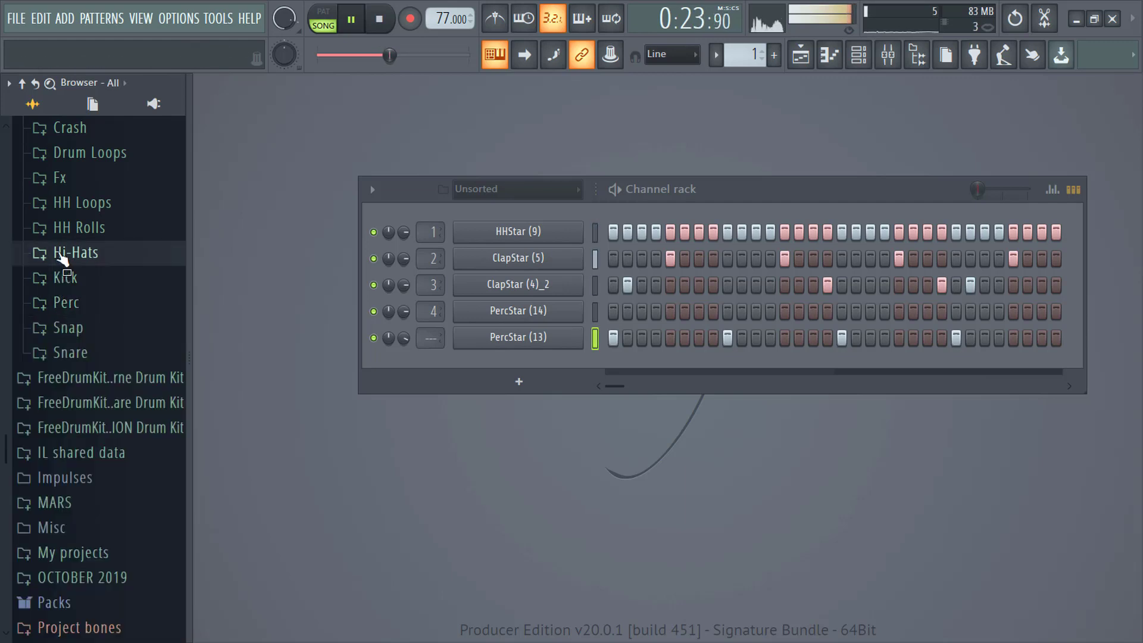
Audition hi-hats in the Hi-Hats folder and add HHStar (1) as a new channel below HHStar (9).
click(67, 254)
click(73, 307)
click(72, 280)
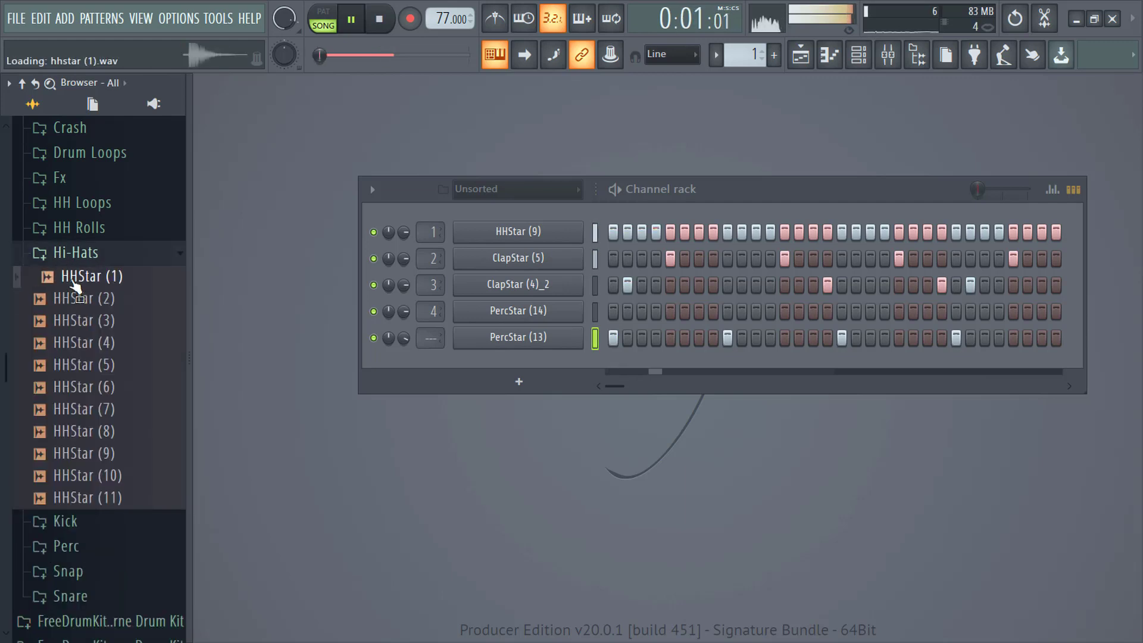
drag(74, 284, 532, 245)
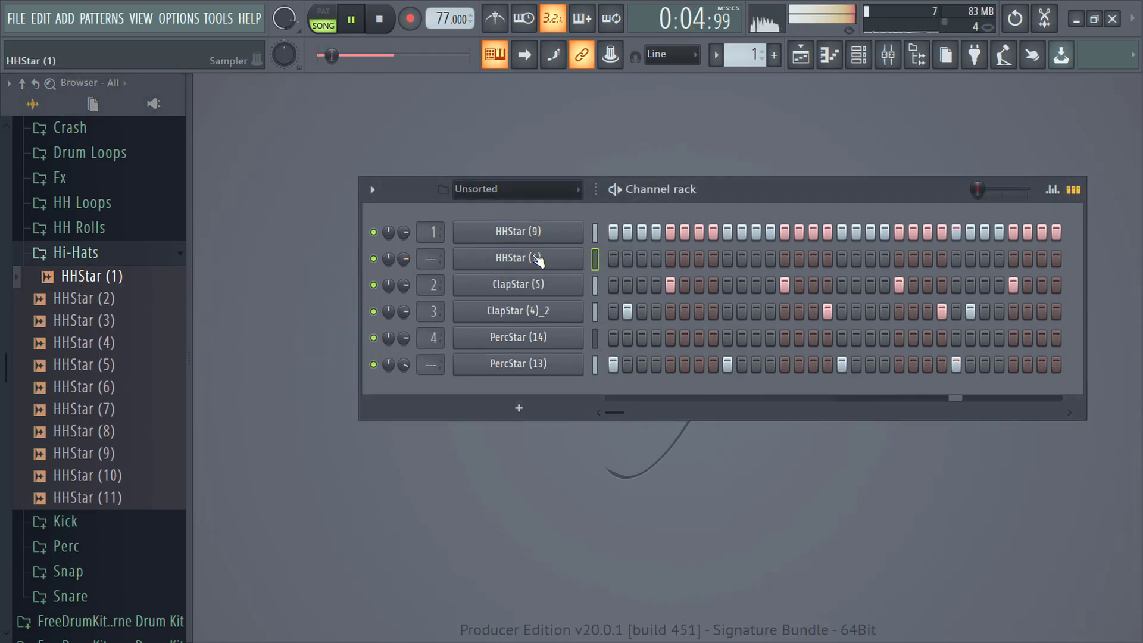
Place three C5 notes from beat 2 of bar 1 in the HHStar (1) piano roll with 1/6 beat snap, and play them back.
right_click(536, 257)
click(613, 263)
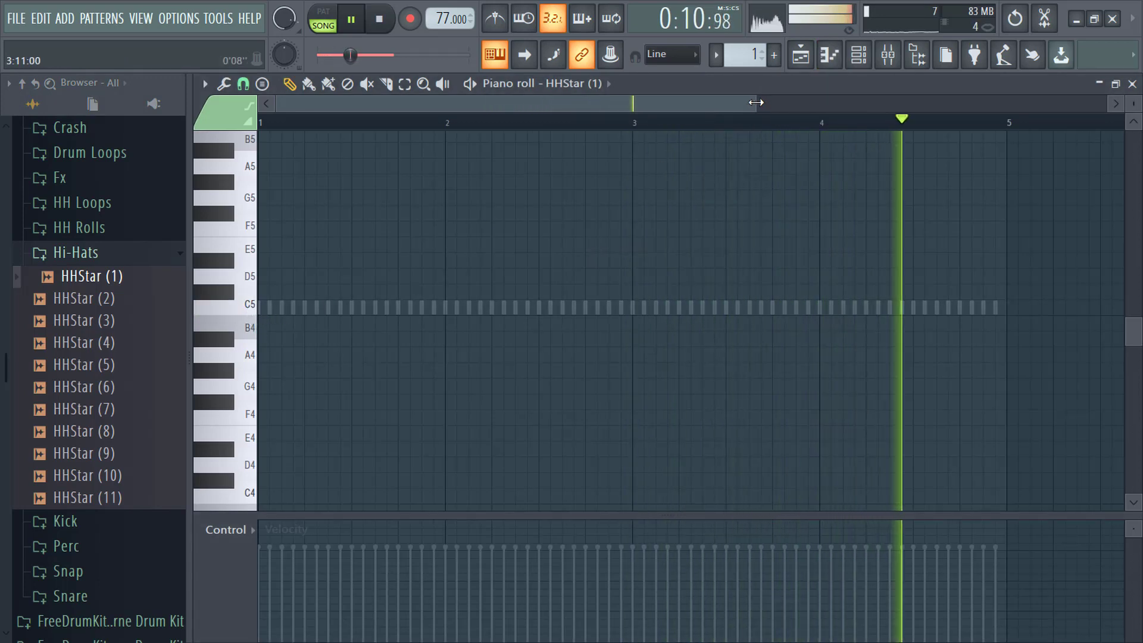
drag(756, 105, 459, 105)
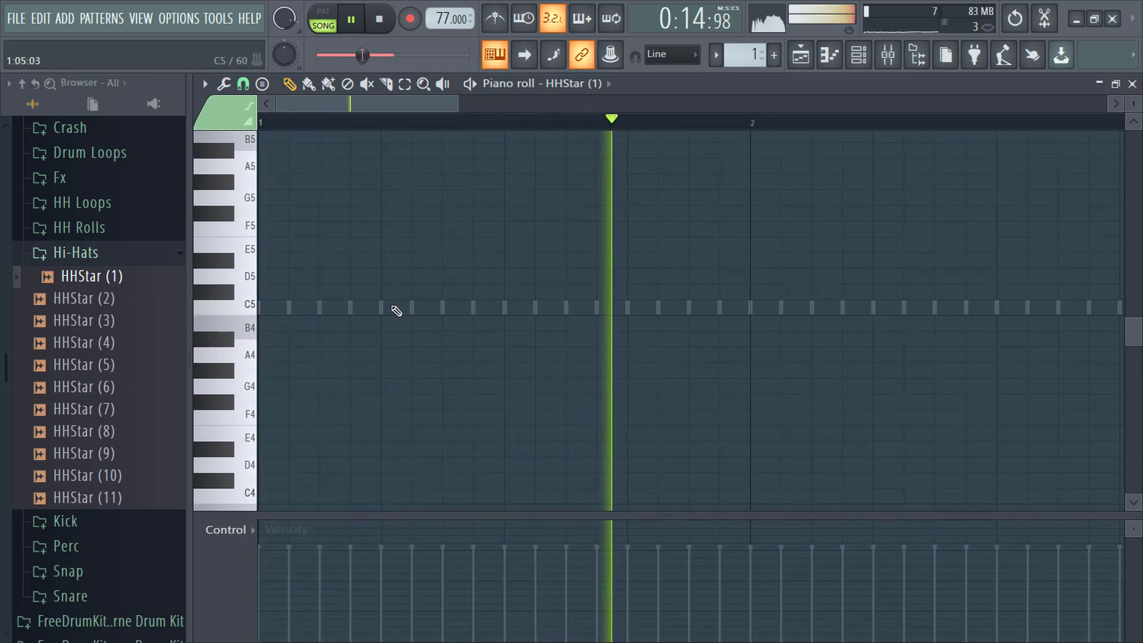
click(382, 308)
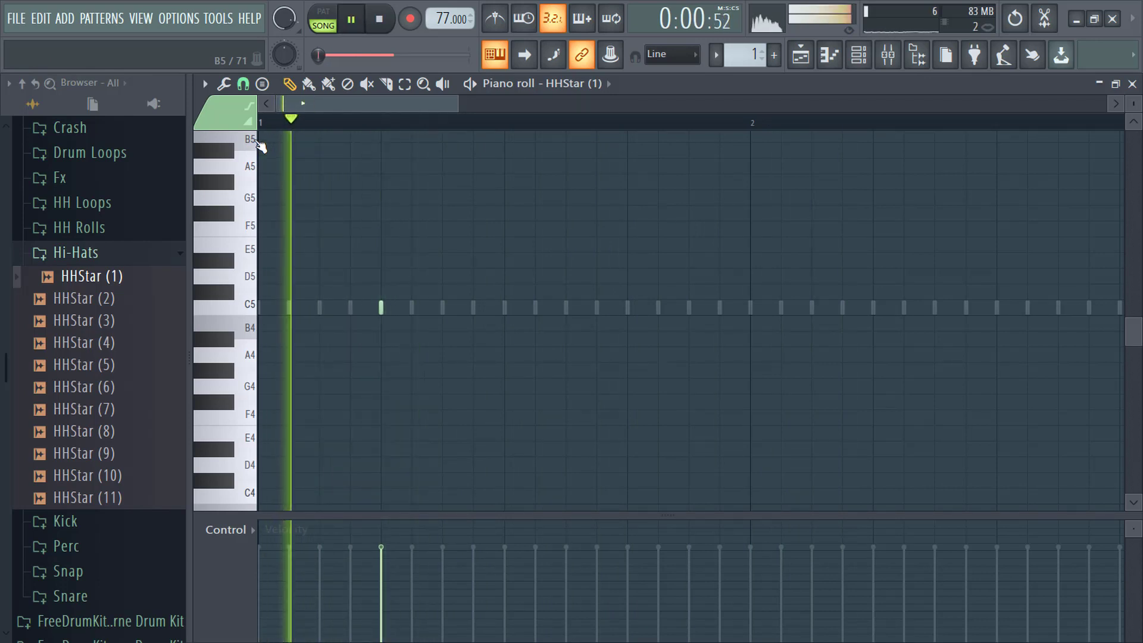
click(244, 86)
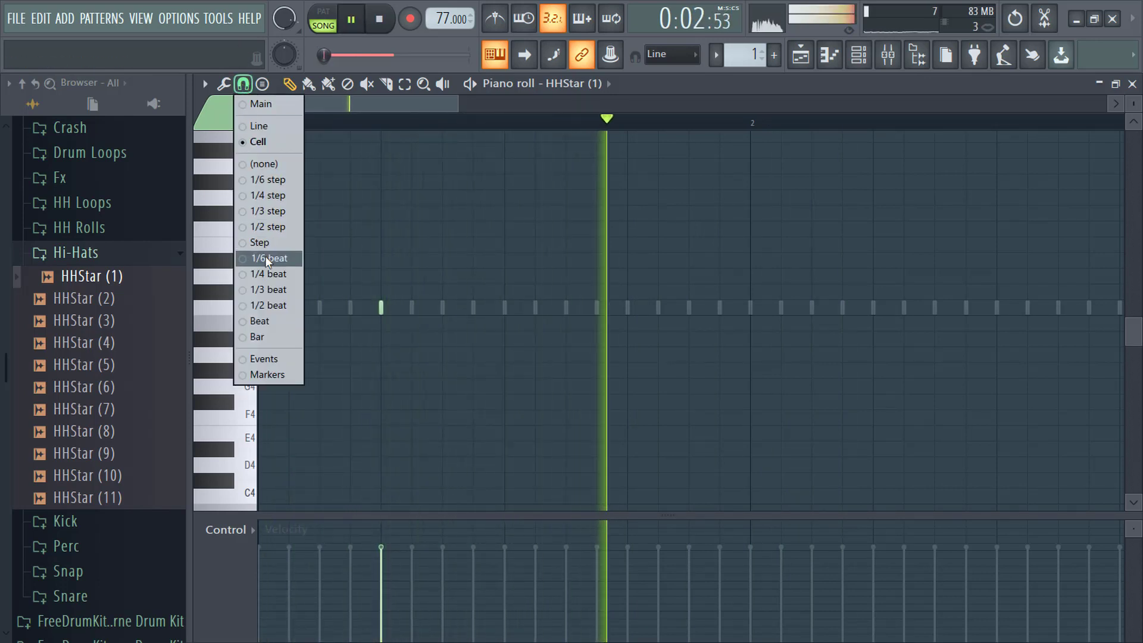
click(268, 258)
drag(459, 105, 429, 105)
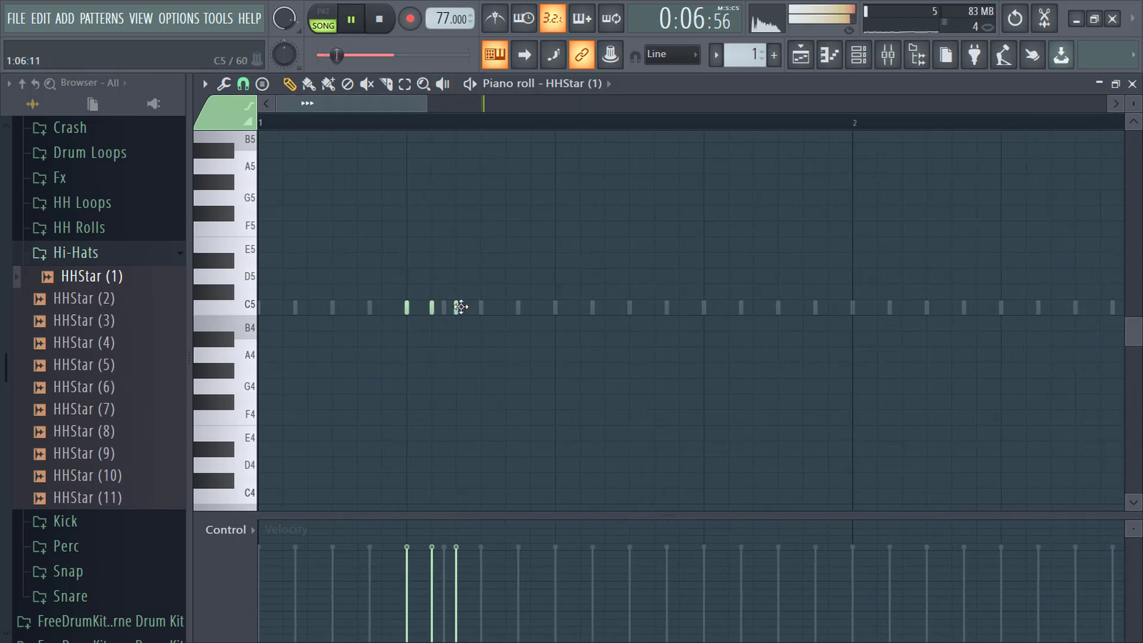
key(space)
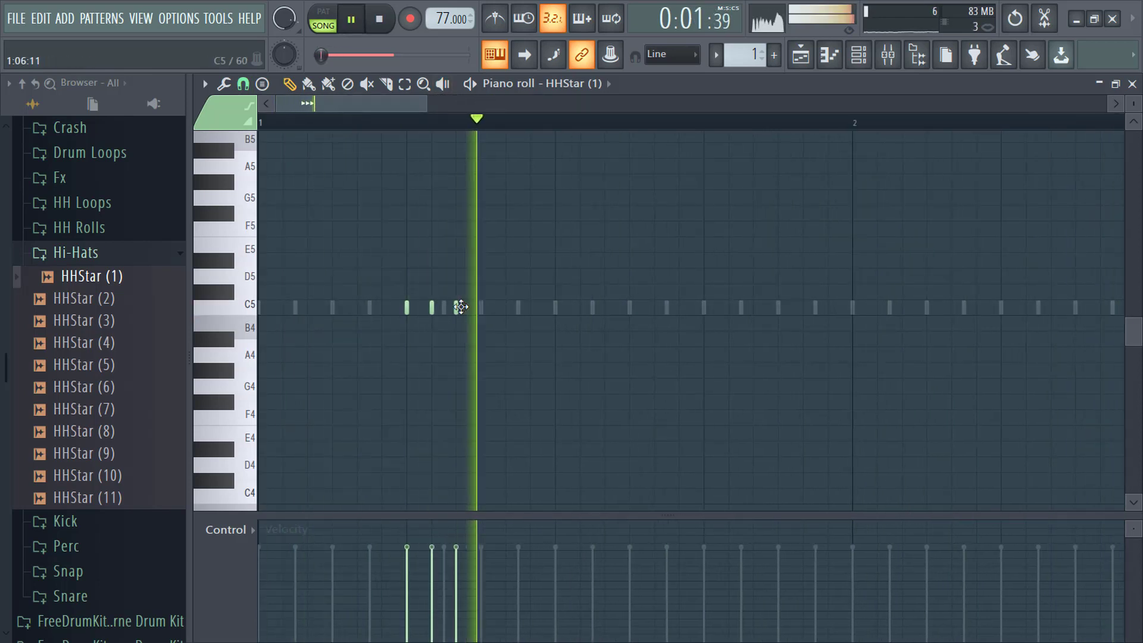
key(space)
Set snap to 1/3 step, tighten the beat 2 notes into a four-note hi-hat roll, and add a three-note roll near bar 1's end.
click(244, 84)
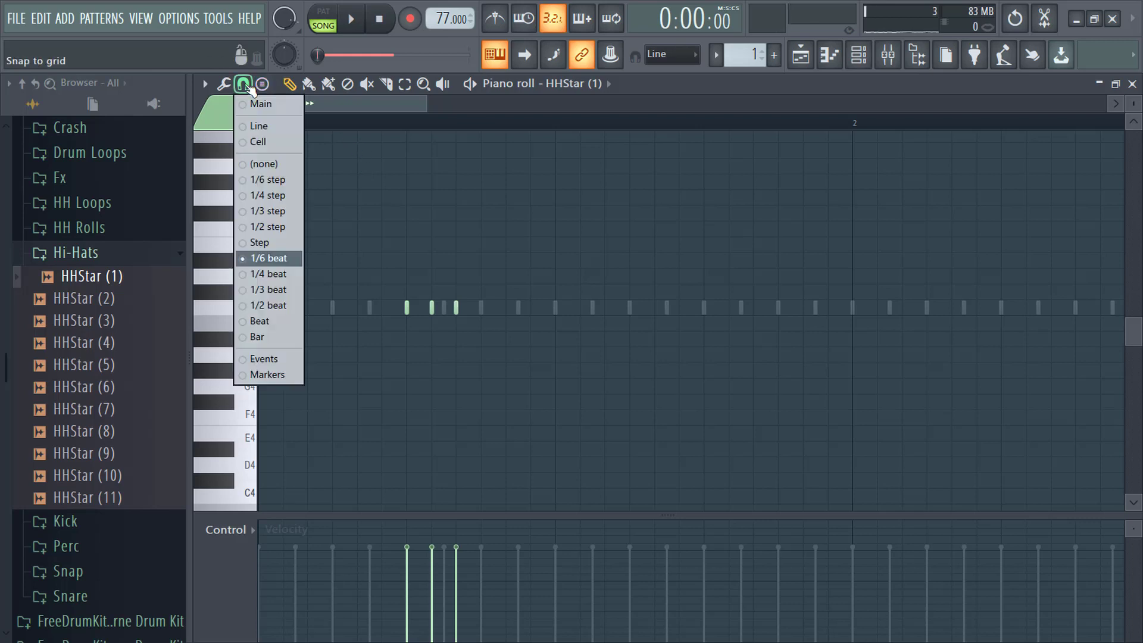
click(280, 212)
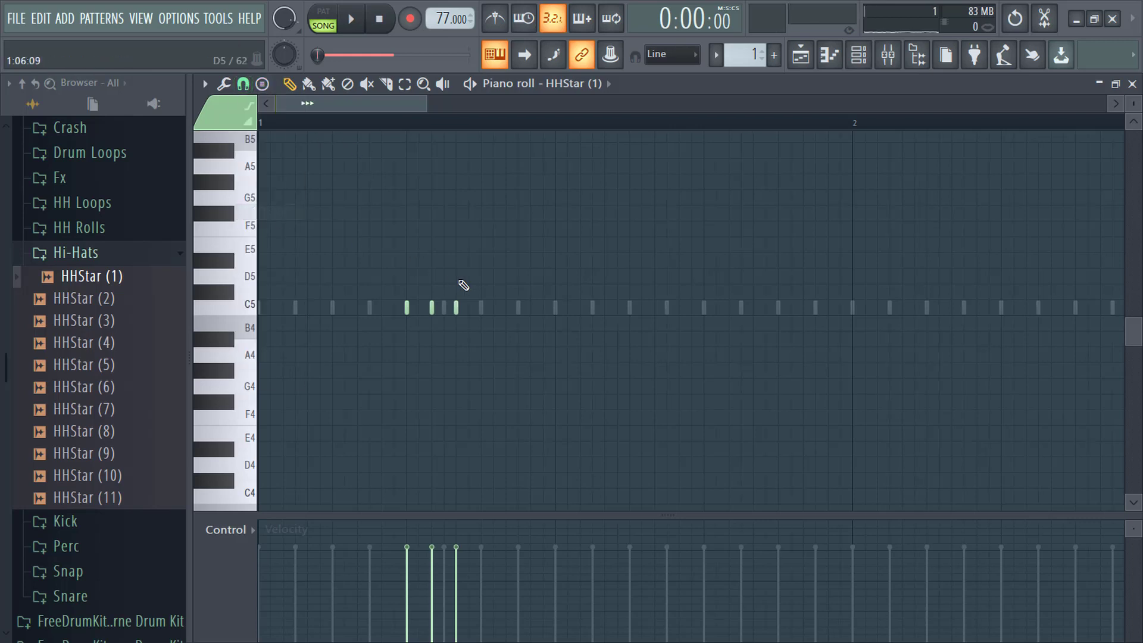
click(421, 308)
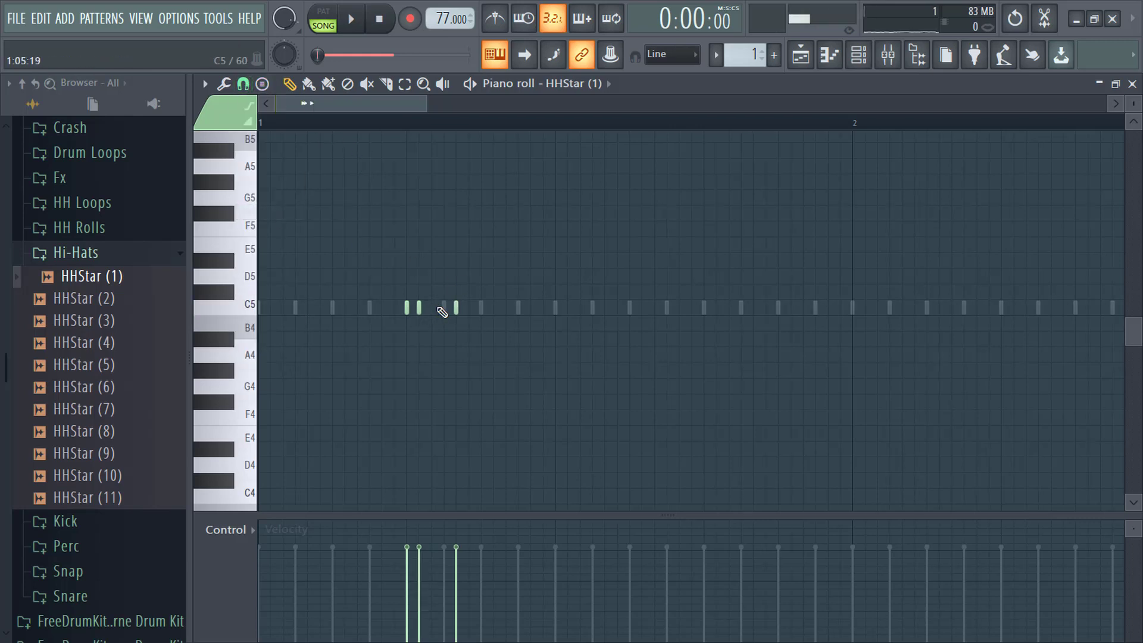
click(436, 307)
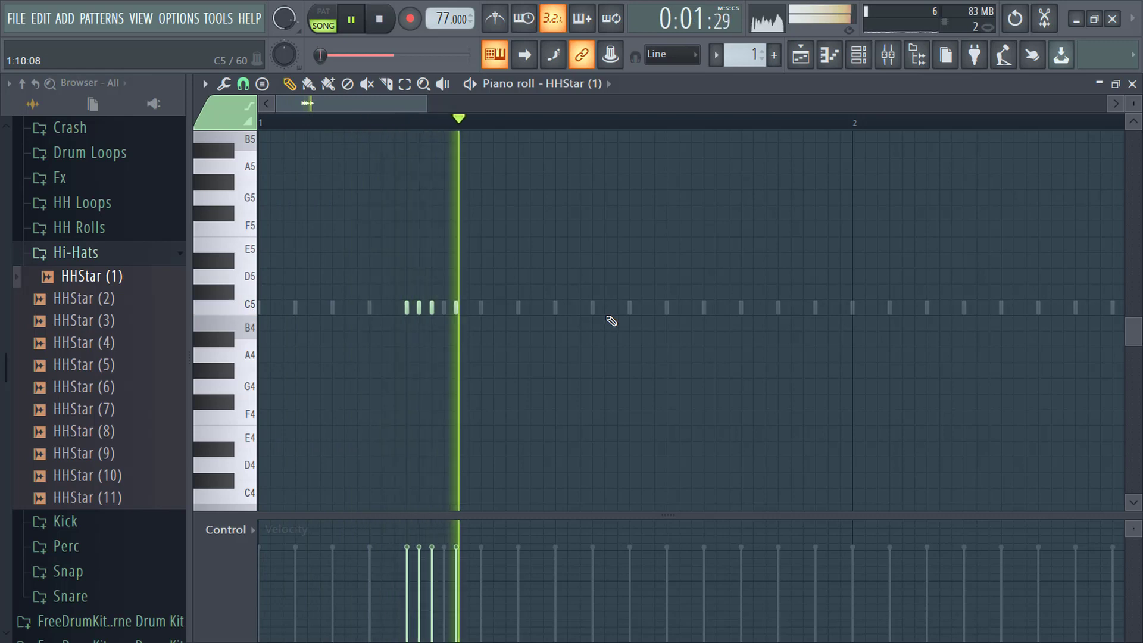
click(791, 307)
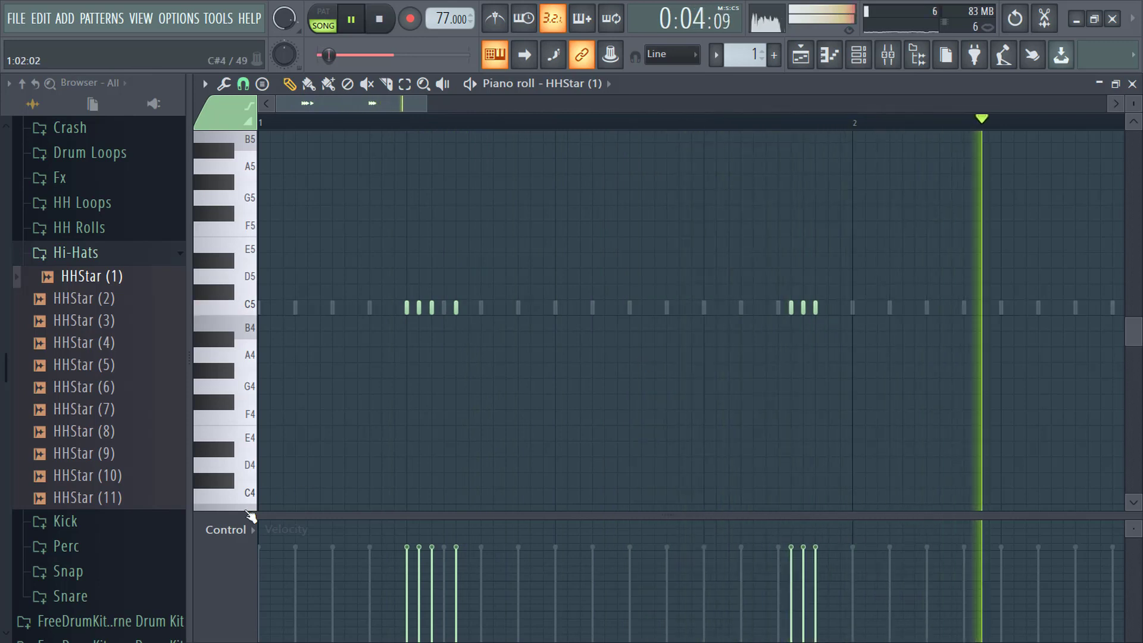
Show note pan for HHStar (1) and pan the notes of both hi-hat rolls progressively from left to right.
click(235, 530)
click(256, 542)
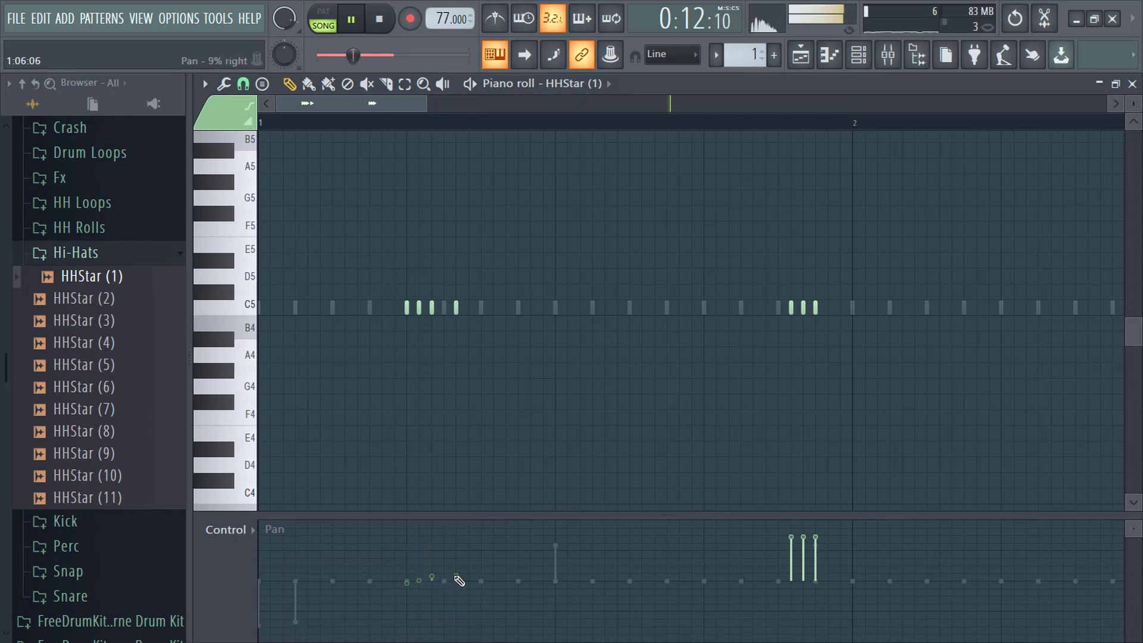
click(407, 617)
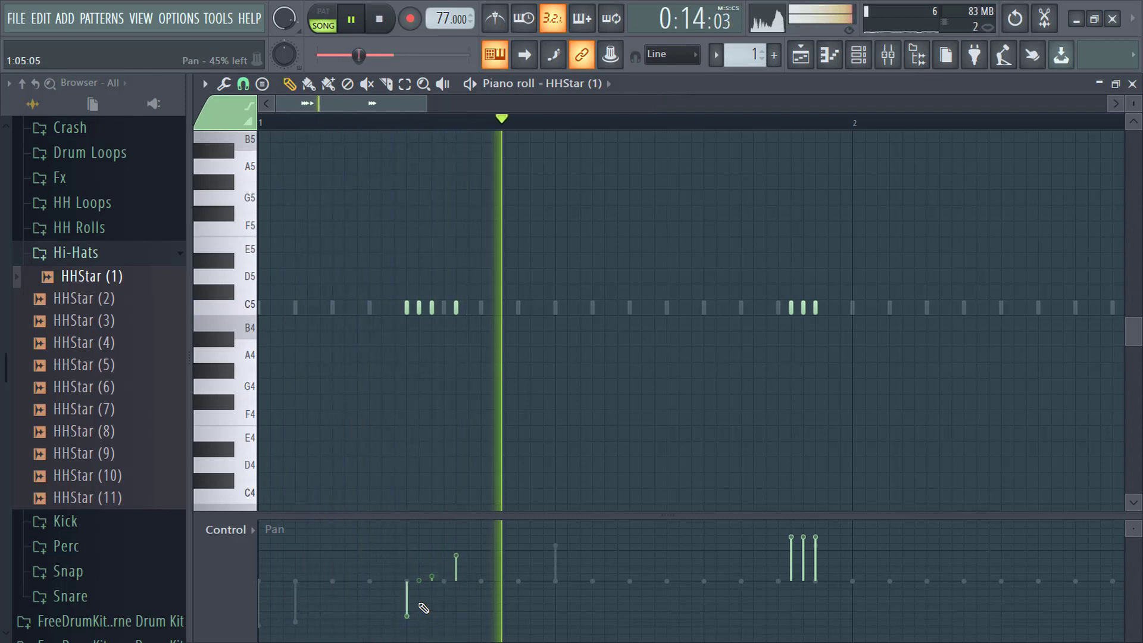
click(419, 600)
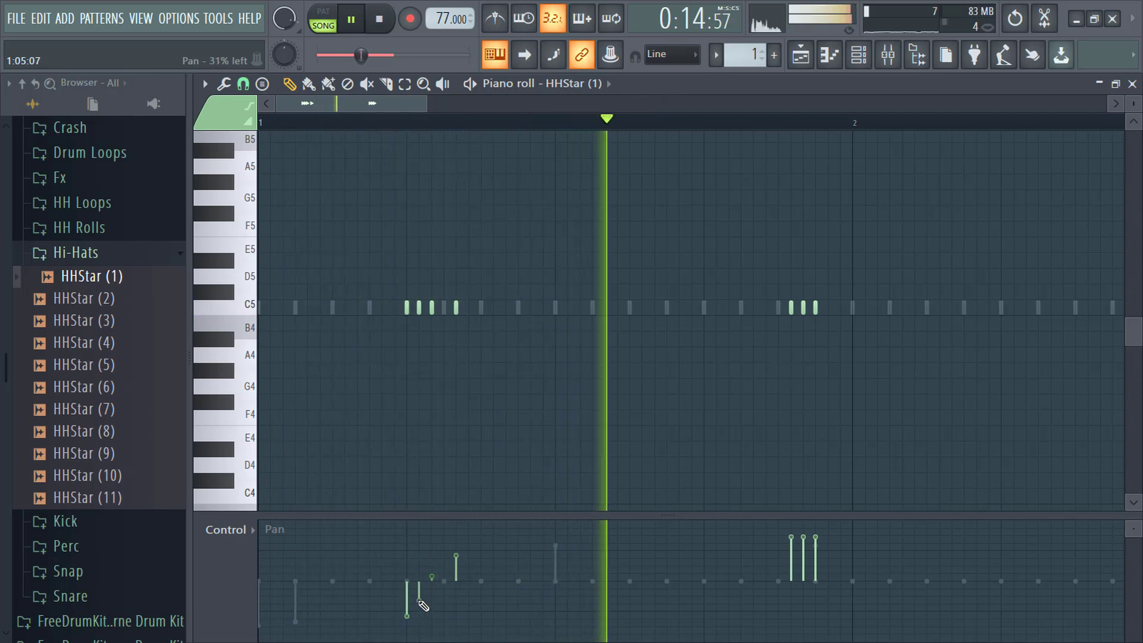
click(791, 612)
click(804, 588)
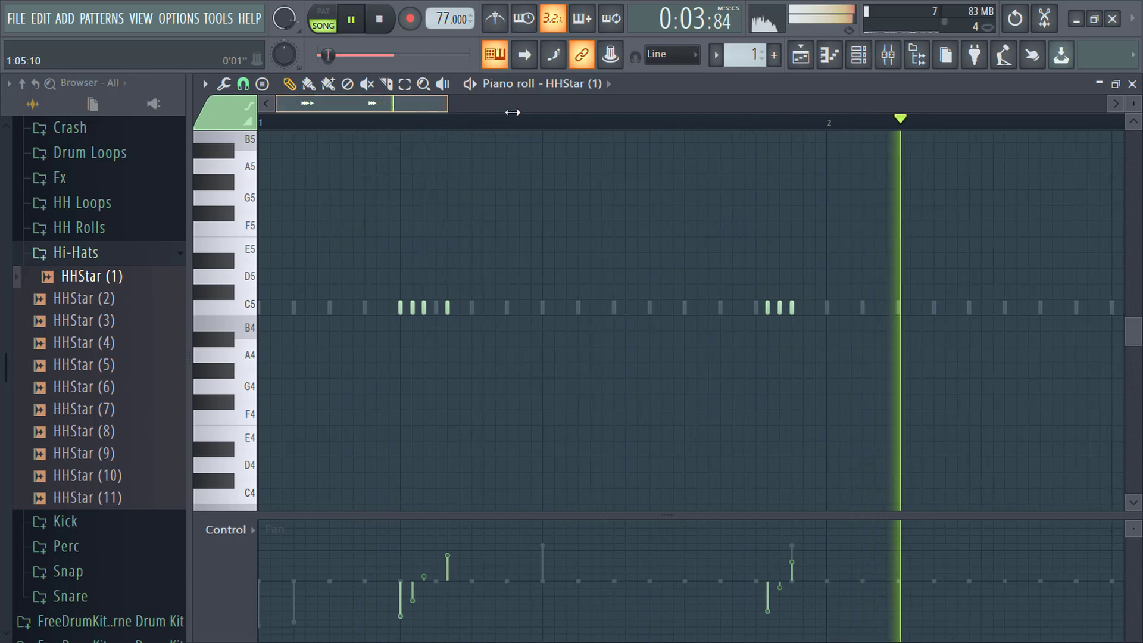
Set snap to Cell, duplicate bar 1's panned HHStar (1) rolls across bars 2 to 4, and close the piano roll.
scroll(708, 217, down, 2)
drag(791, 223, 307, 381)
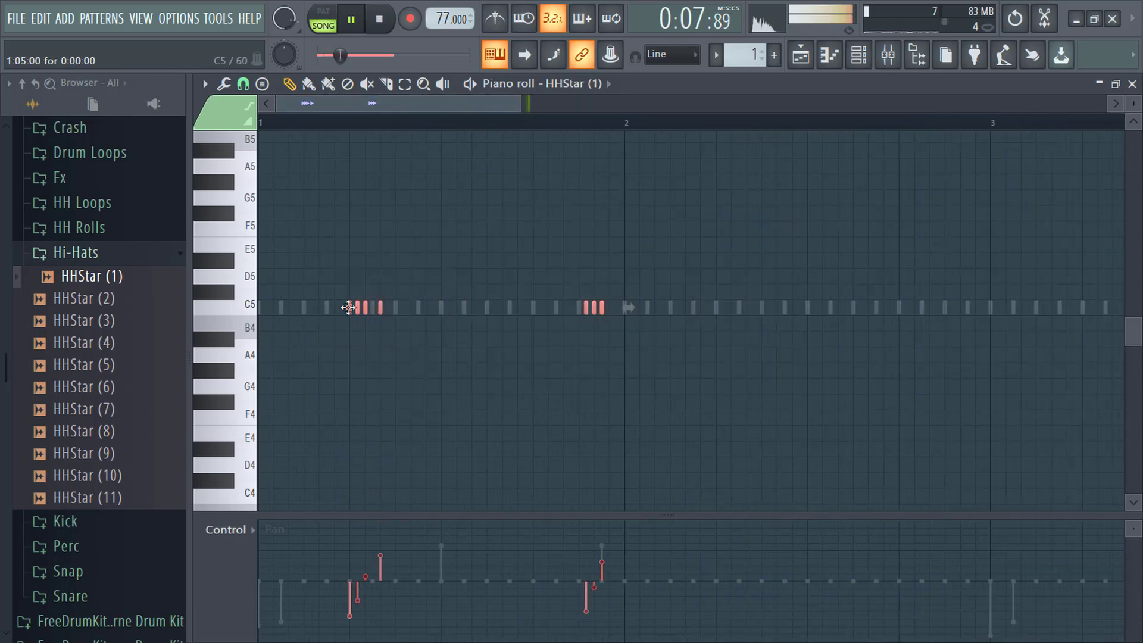
click(244, 85)
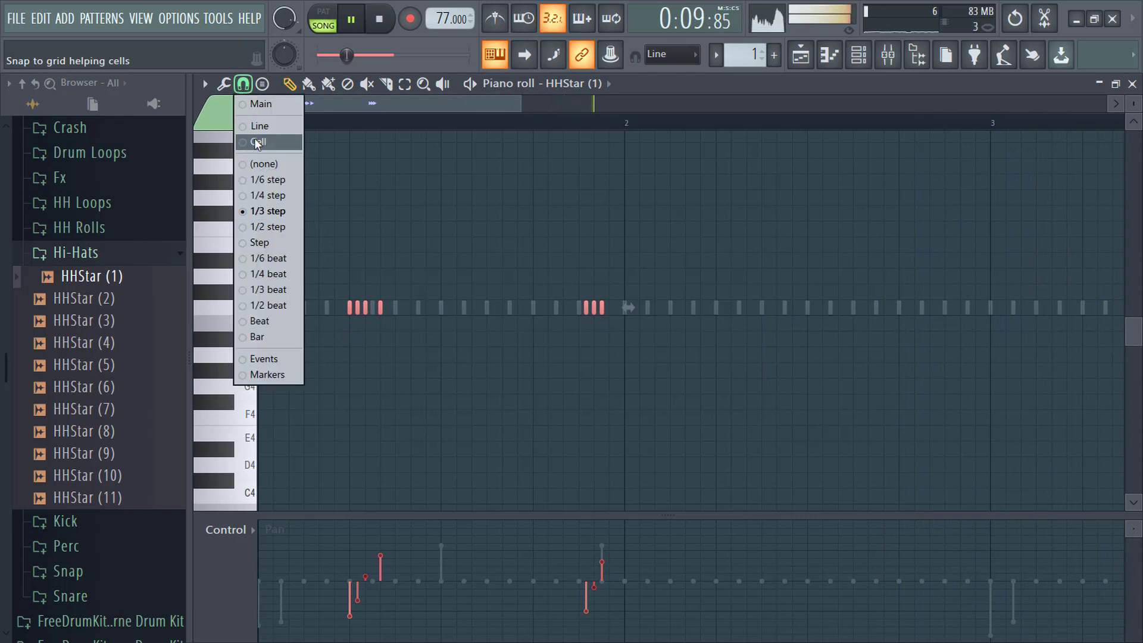
click(257, 143)
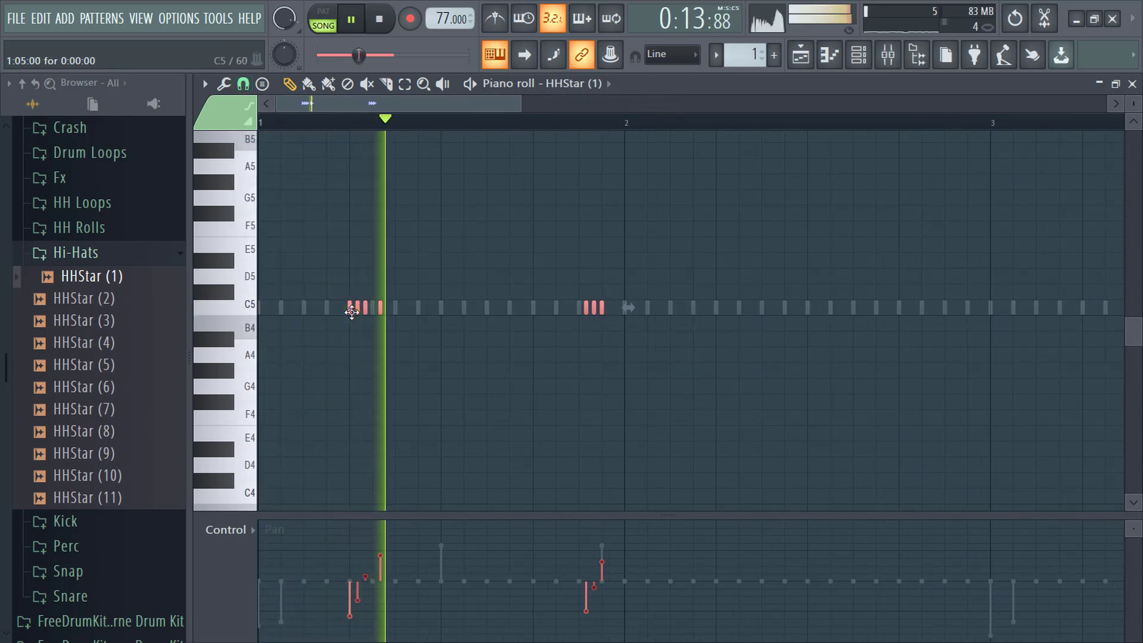
key(ctrl+b)
drag(597, 335, 712, 319)
click(999, 253)
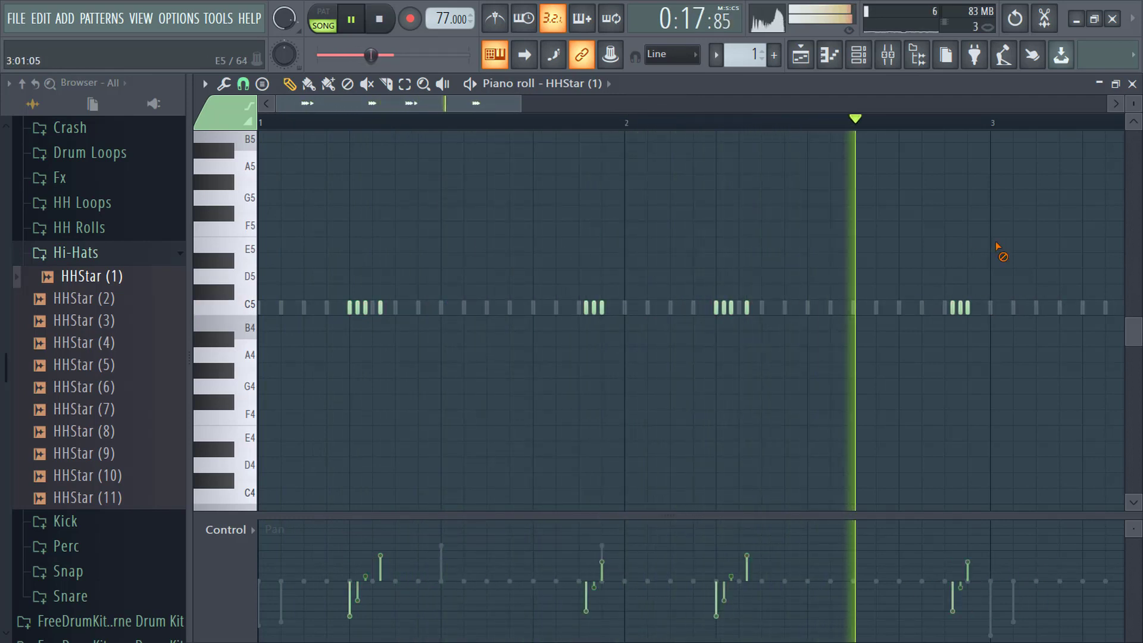
drag(988, 271, 349, 344)
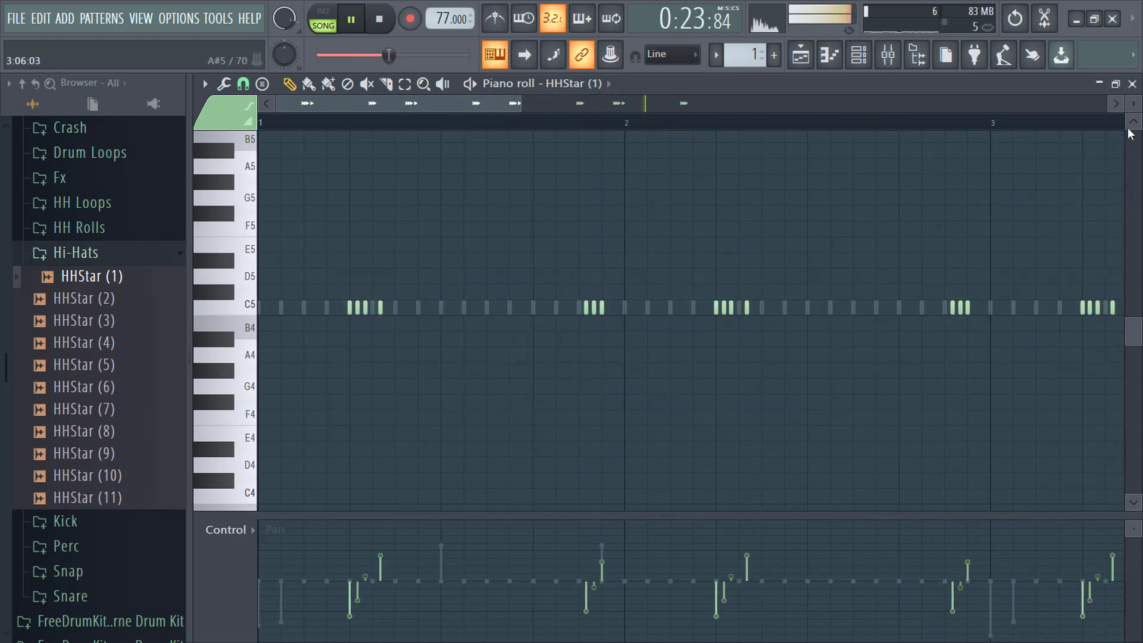
click(1133, 83)
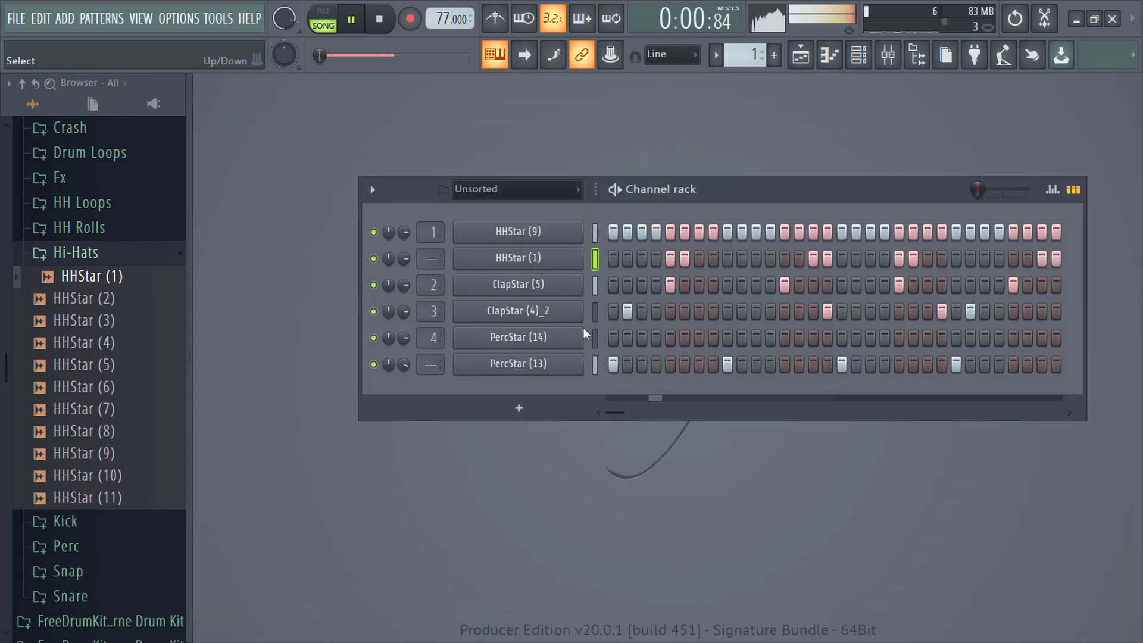
Open the PercStar (13) piano roll, show note velocity, and try lowering individual note velocities.
right_click(542, 370)
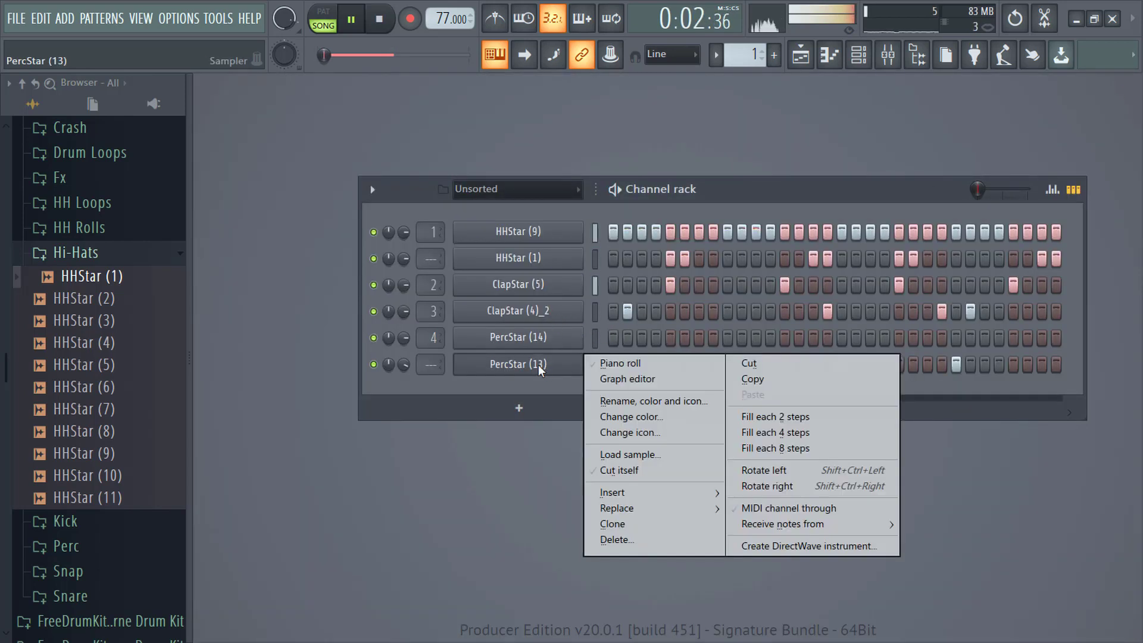
click(599, 363)
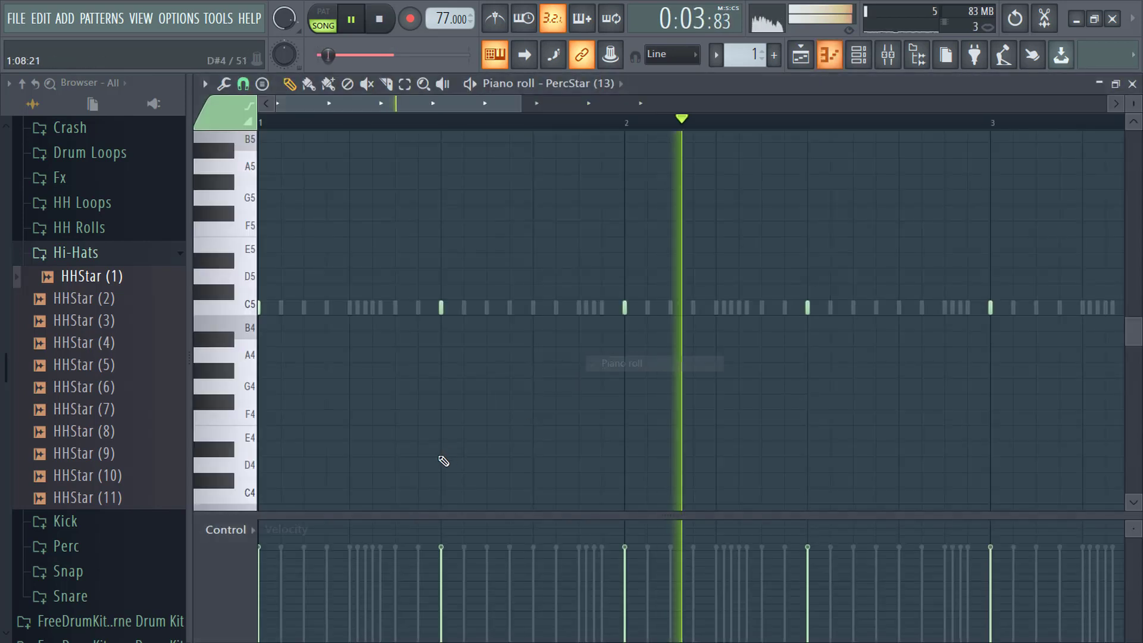
click(214, 571)
click(237, 558)
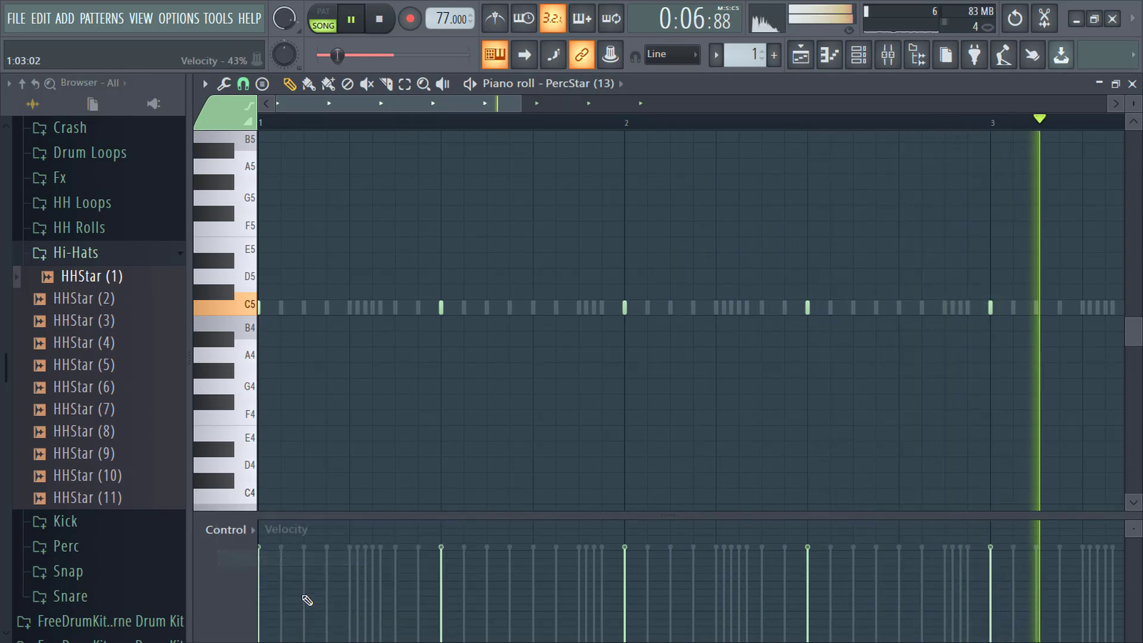
drag(272, 595, 272, 588)
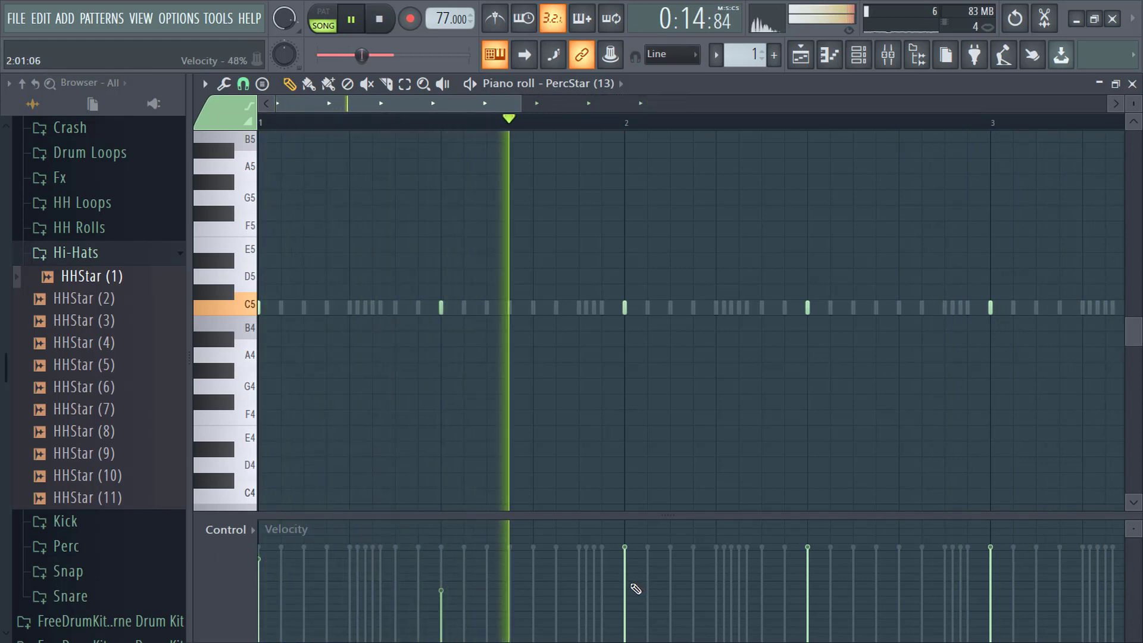
click(807, 591)
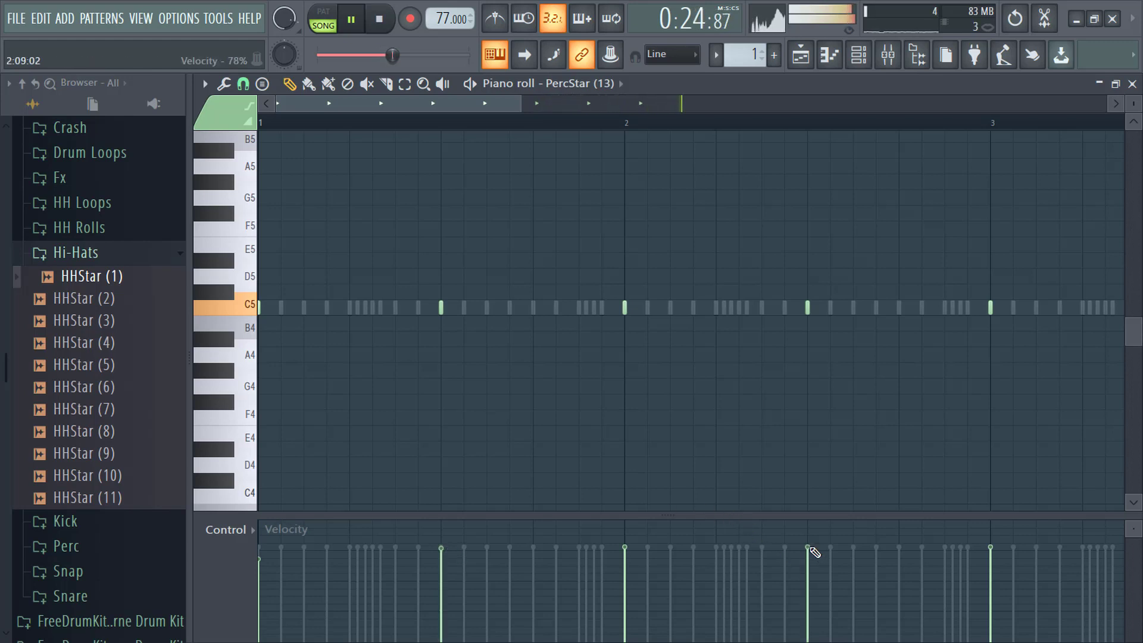
Vary the PercStar (13) note velocities with the LFO tool by adjusting its range, speed and phase, and close the piano roll.
key(alt+o)
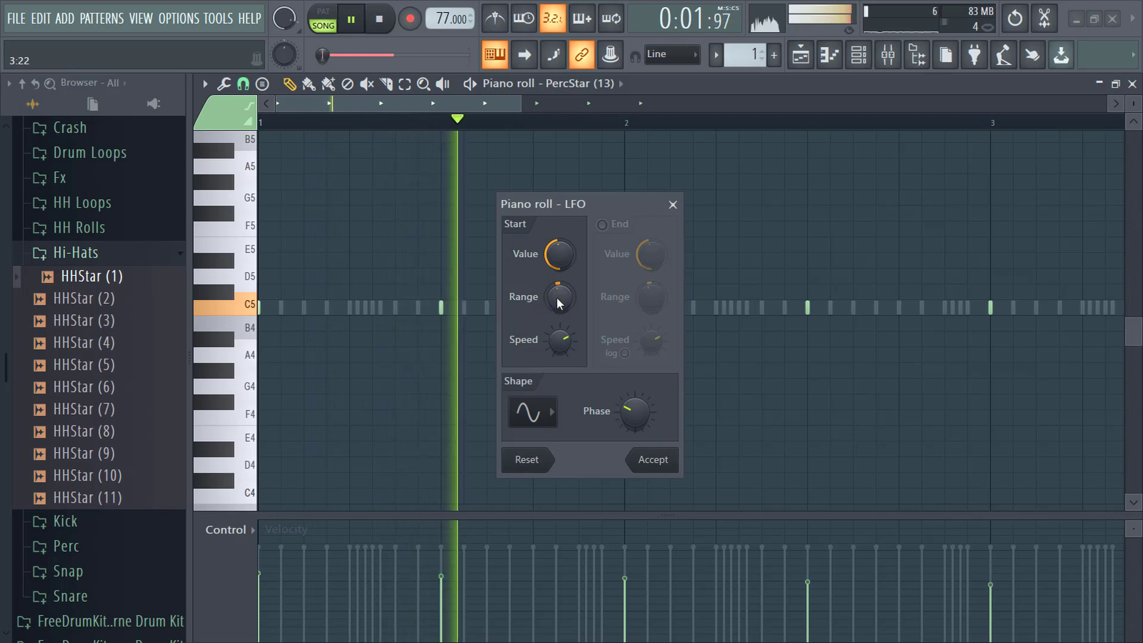
drag(564, 298, 563, 279)
drag(563, 349, 563, 339)
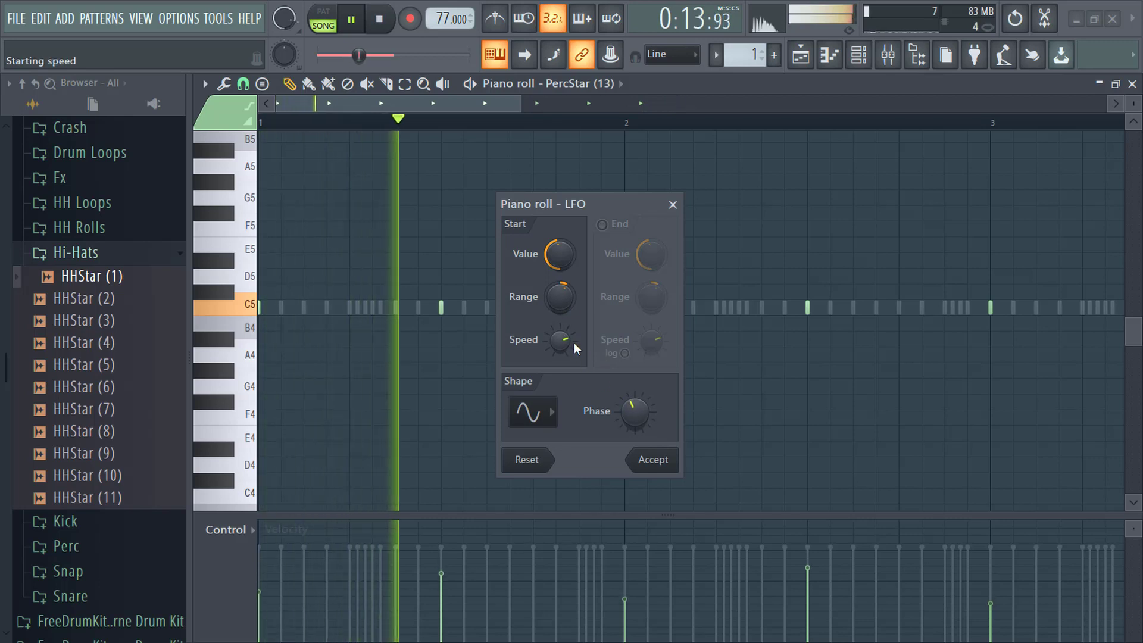
click(651, 462)
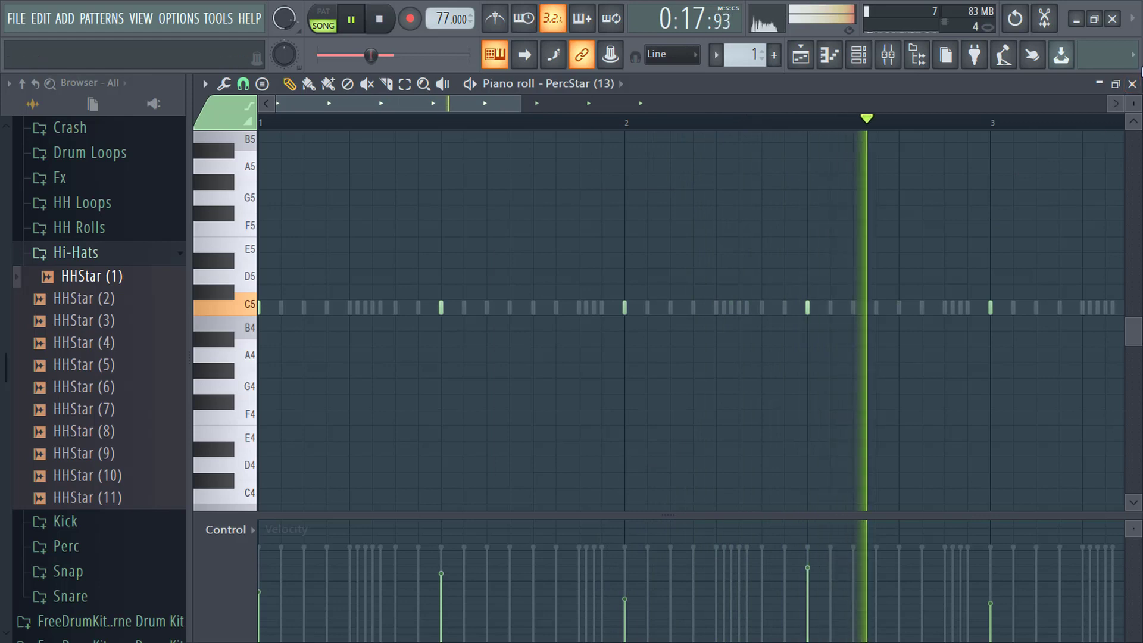
click(1133, 84)
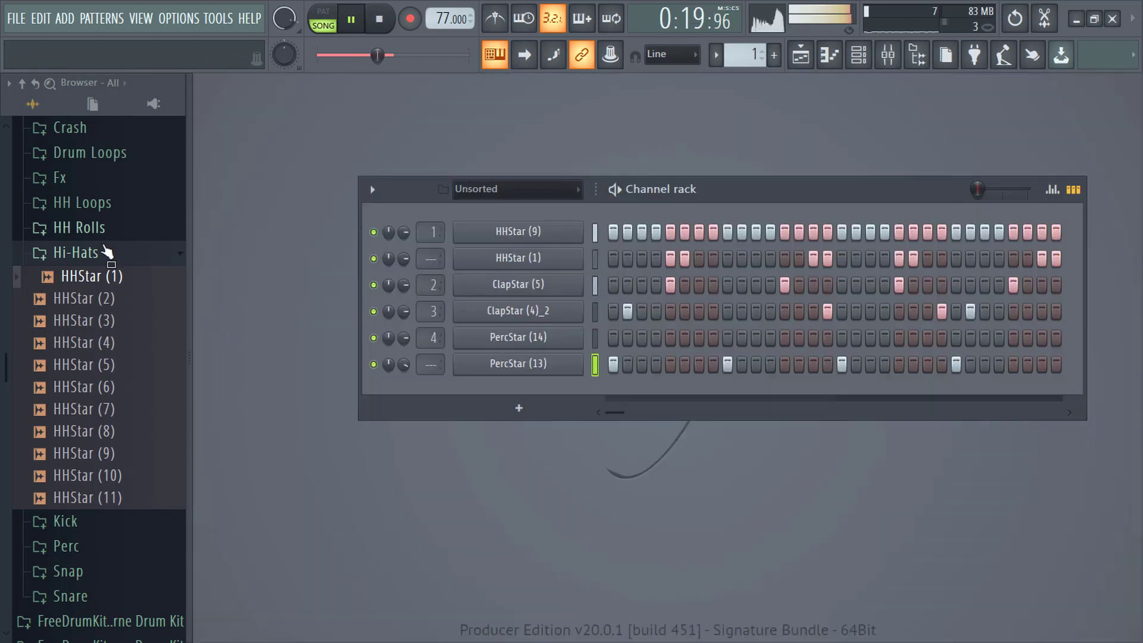
Collapse the Hi-Hats folder, expand the 808 folder, and add 808Star (1) as a new channel below PercStar (13).
click(102, 253)
scroll(2, 427, up, 4)
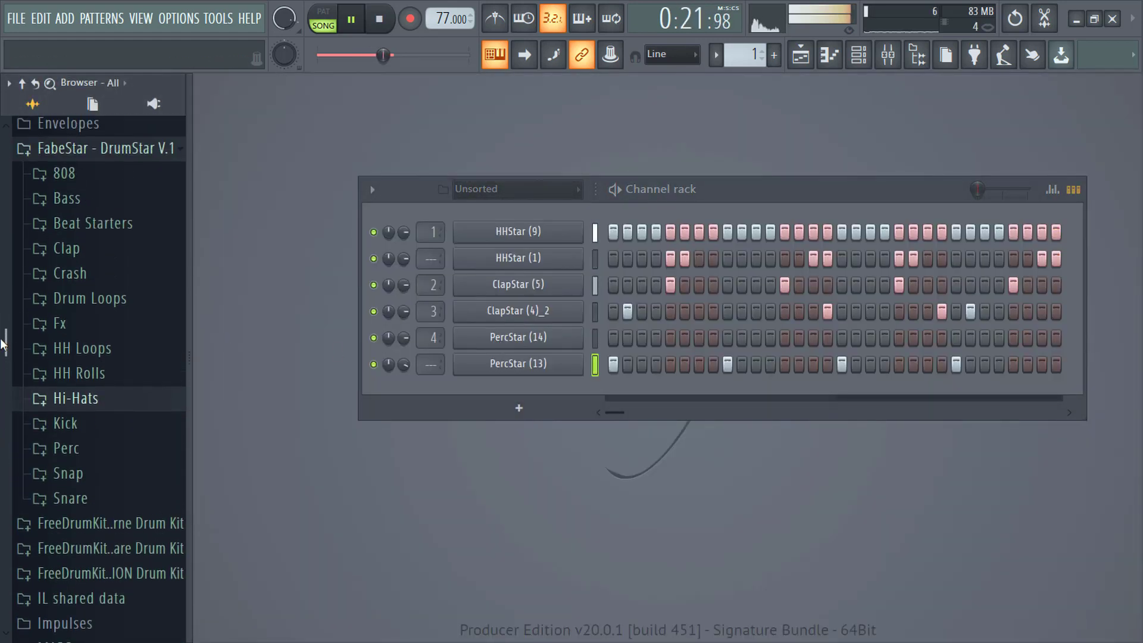
click(72, 216)
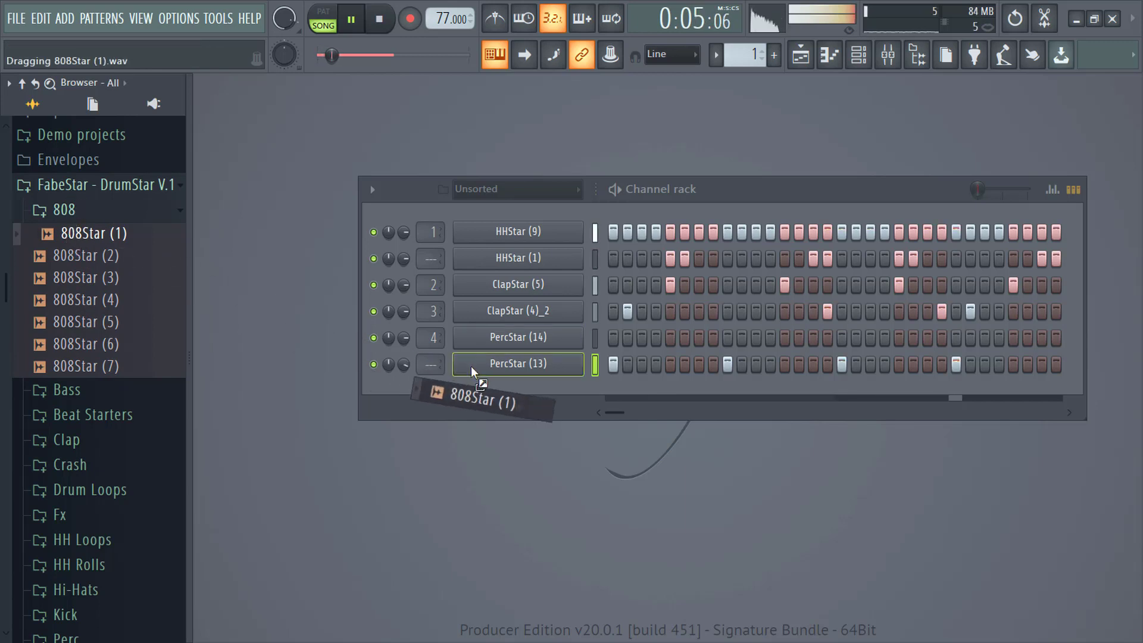
drag(489, 387, 490, 388)
Enable Cut itself for the 808Star (1) channel and open its piano roll.
right_click(490, 388)
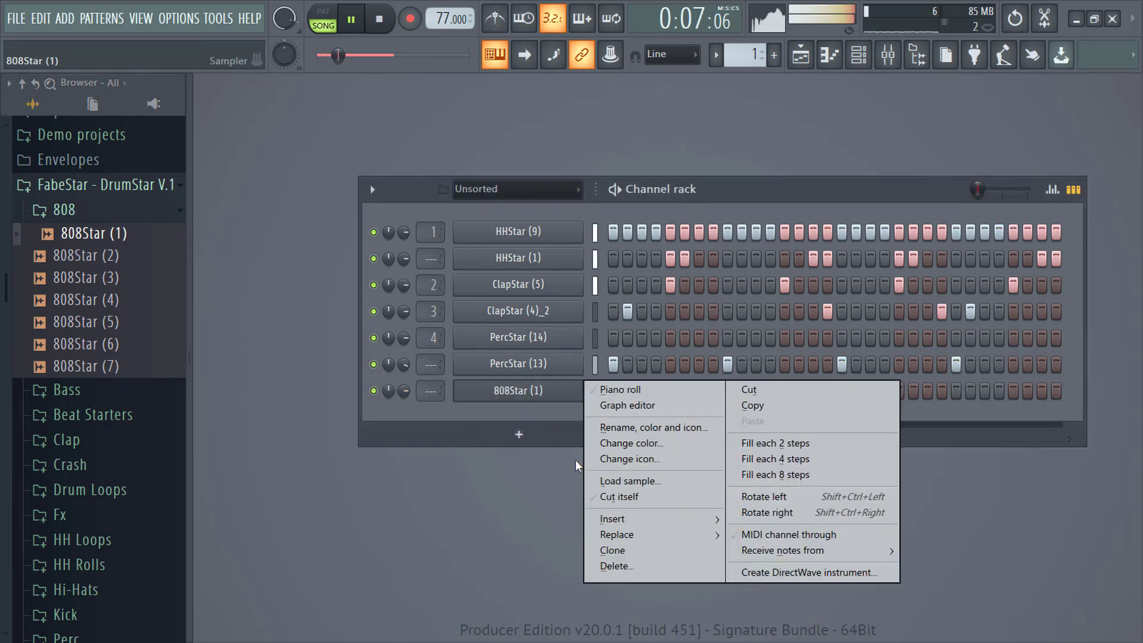
click(600, 495)
right_click(533, 396)
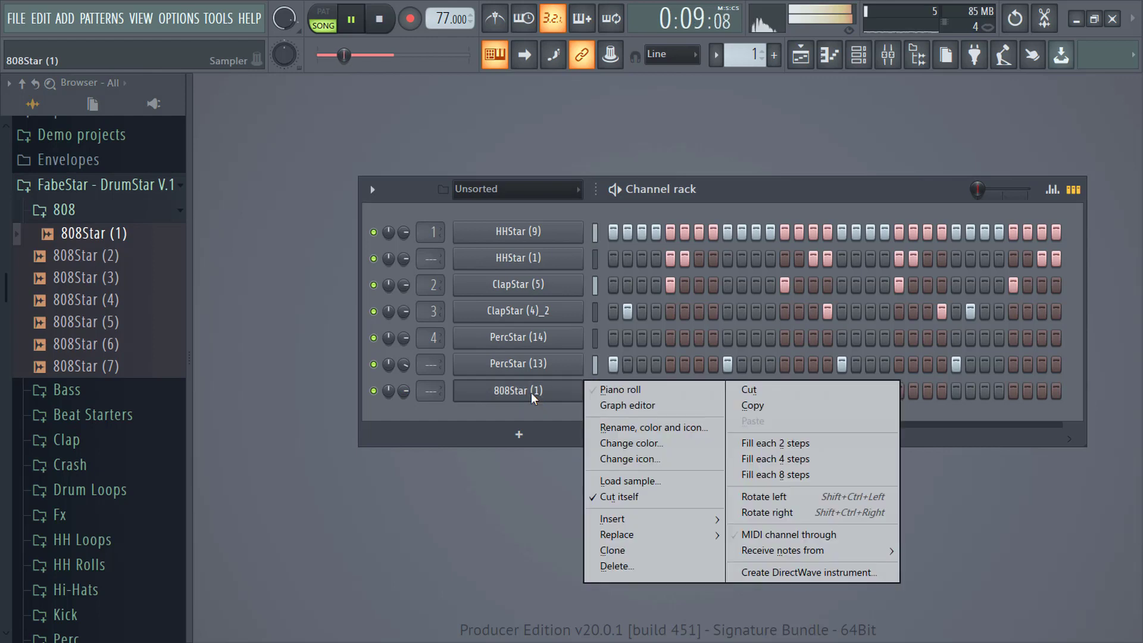
click(620, 389)
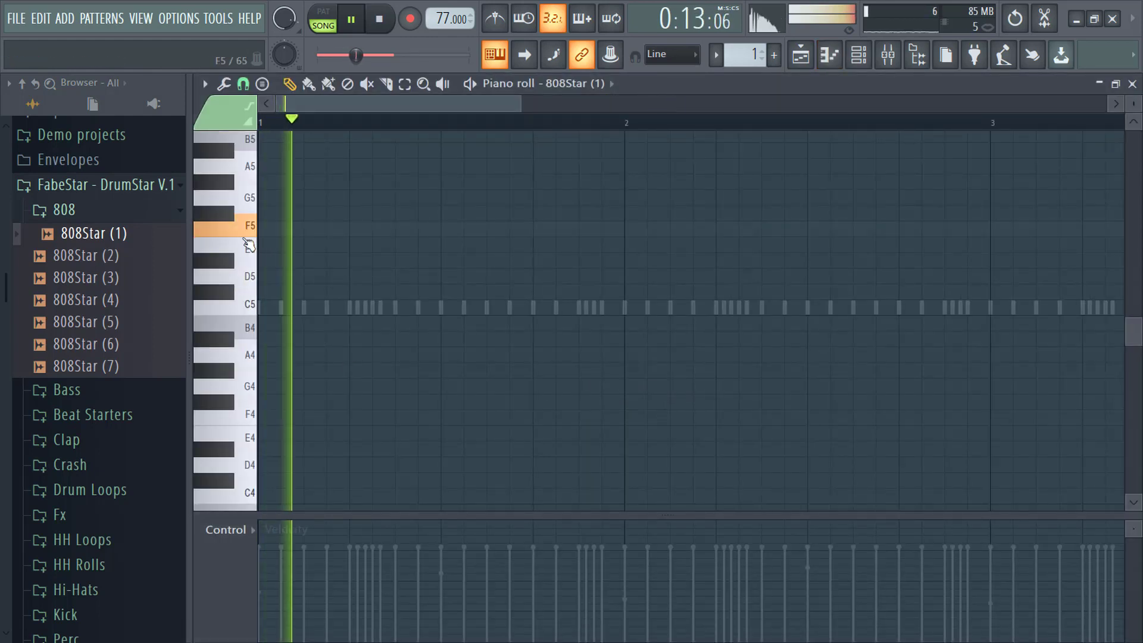
Place 808 notes in the 808Star (1) piano roll: two D#6 and one F#6 in bar 1, and C#6 at the start of bar 2.
drag(1134, 332, 1139, 278)
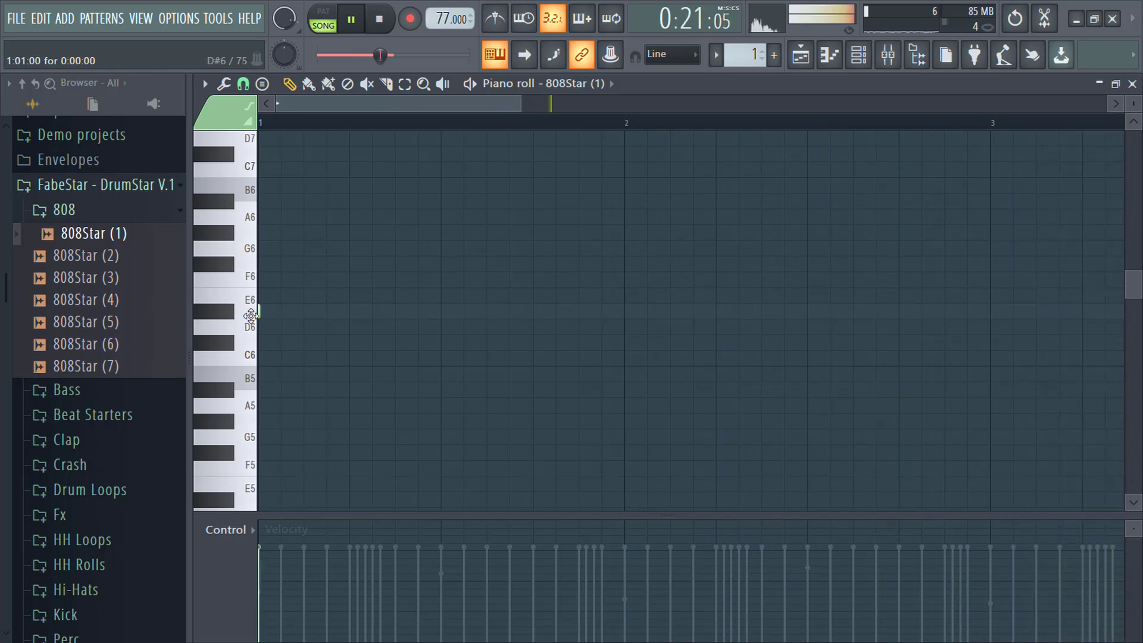
key(space)
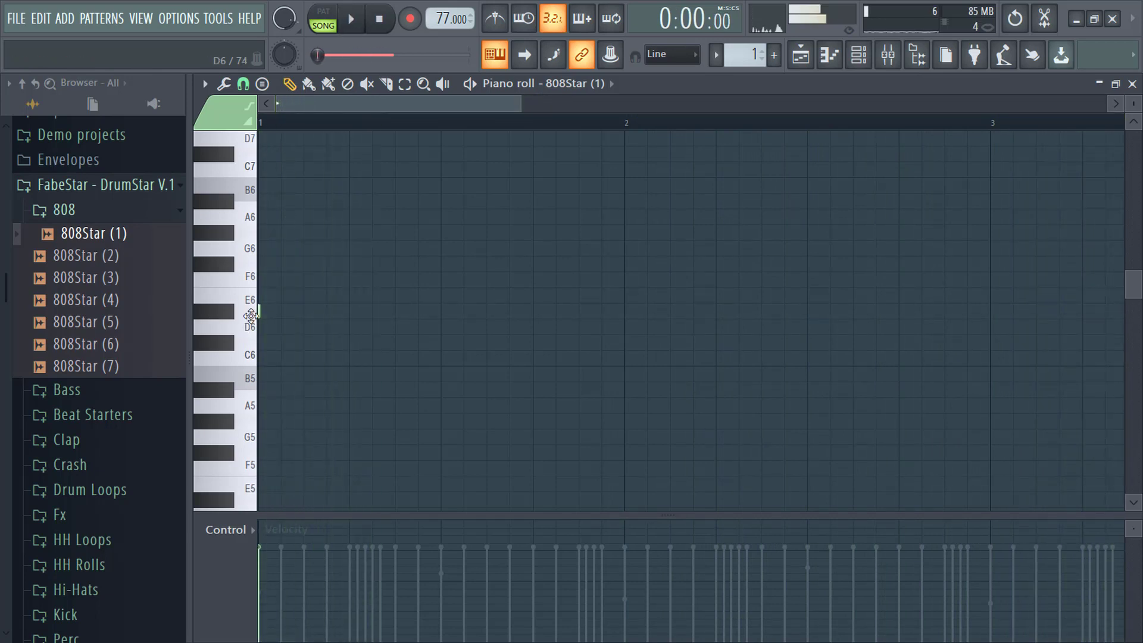
click(398, 313)
key(space)
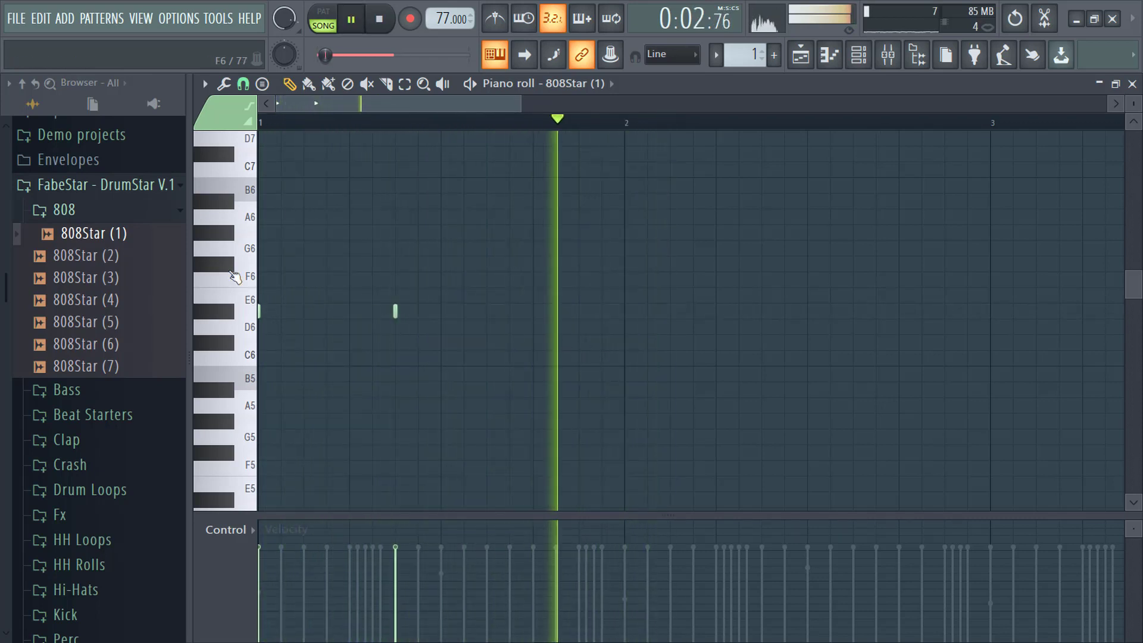
click(487, 263)
key(space)
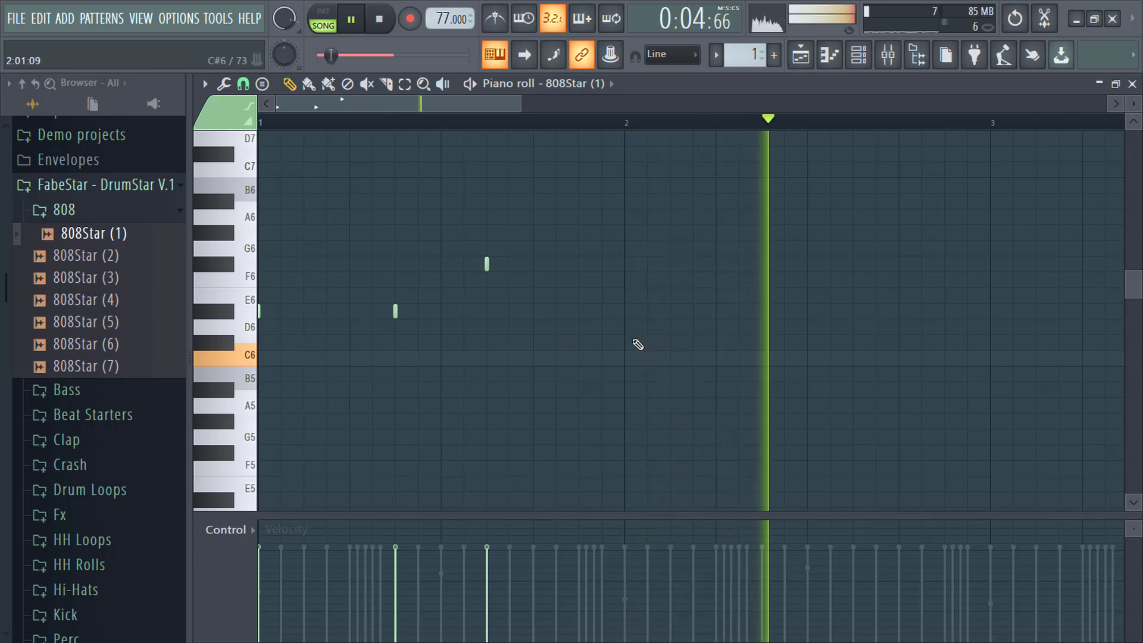
click(627, 343)
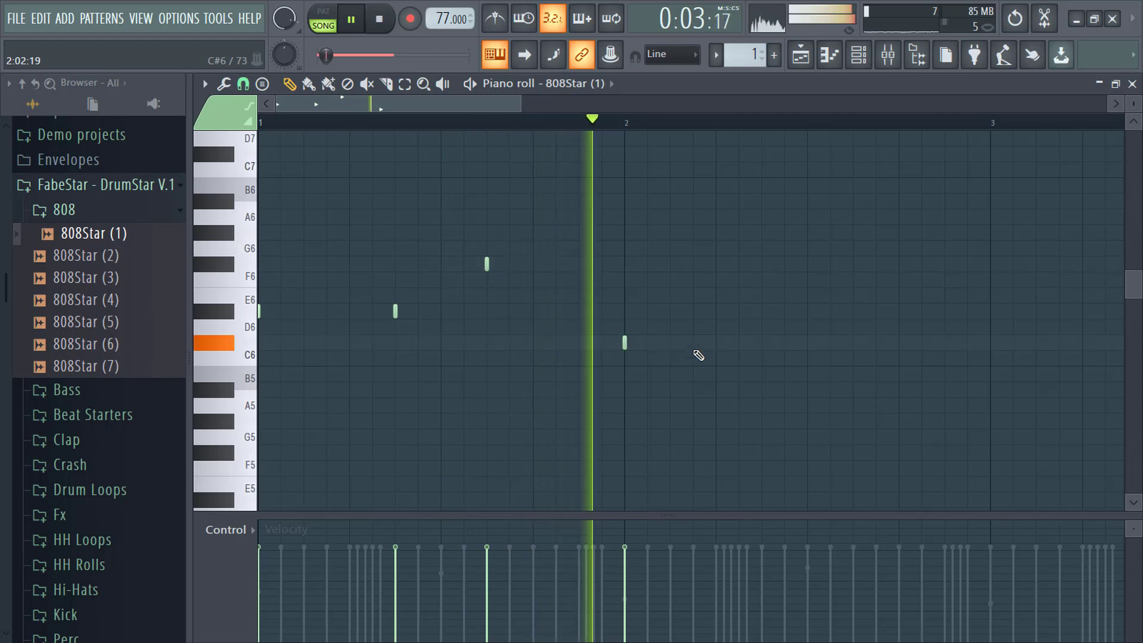
click(252, 387)
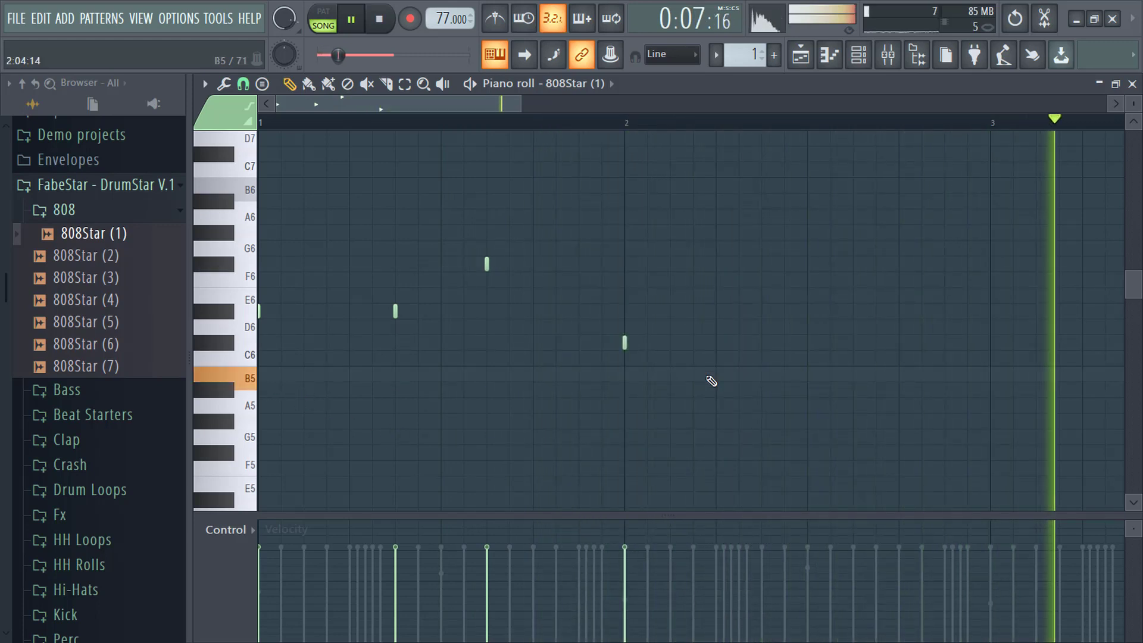
click(768, 377)
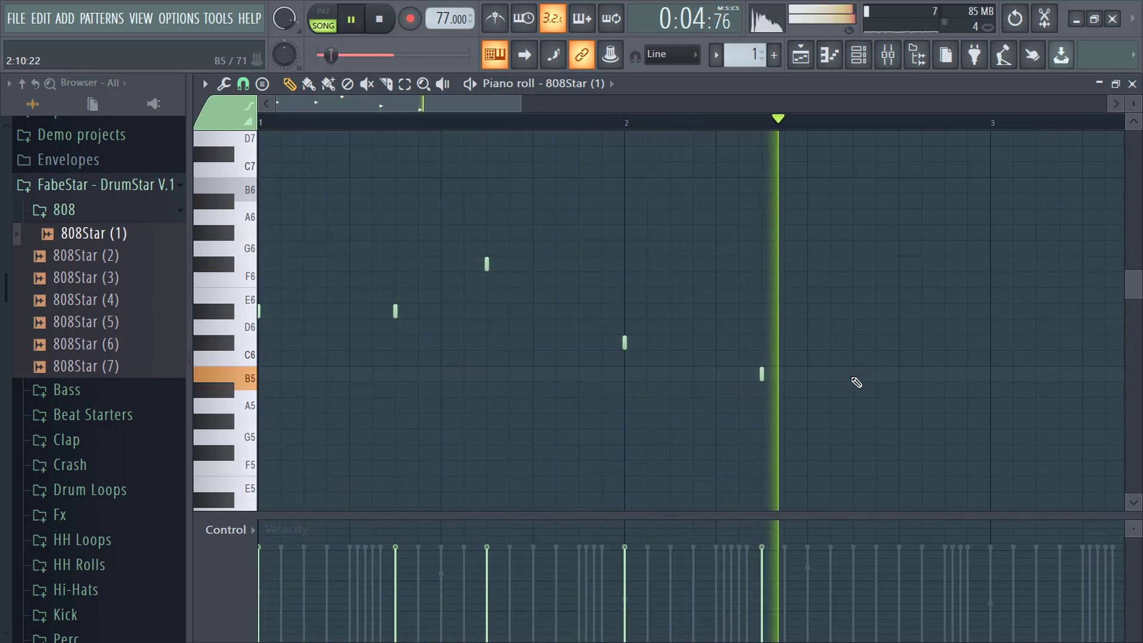
right_click(762, 376)
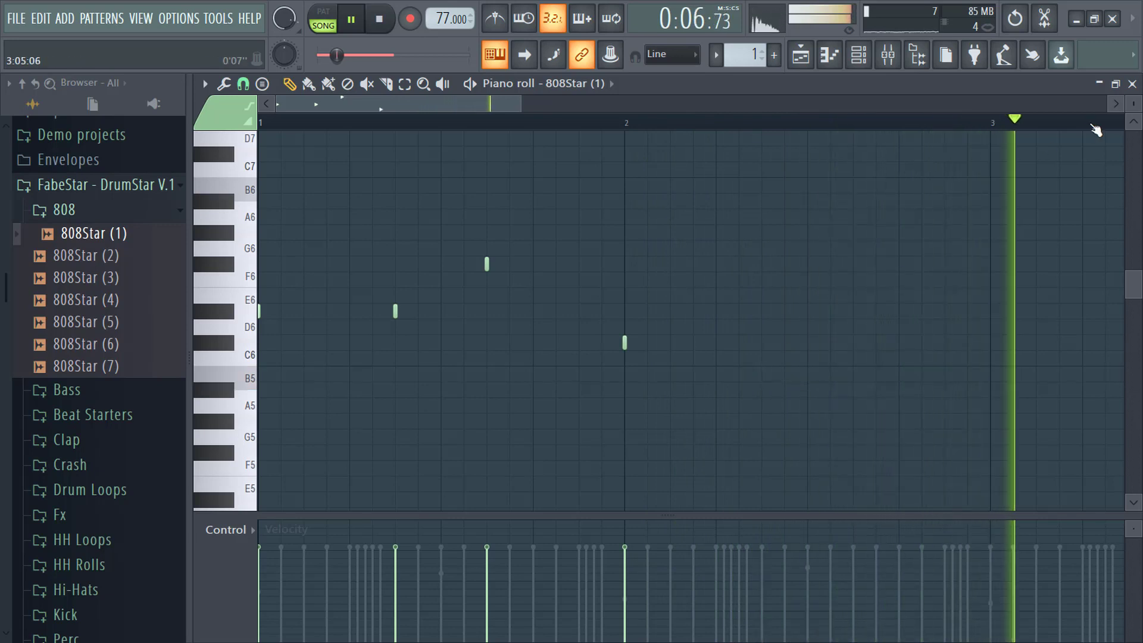
Replace the 808Star (1) sample with basic 808 from the FreeDrumKit..rne Drum Kit folder and check the channel's notes in the piano roll.
click(1132, 84)
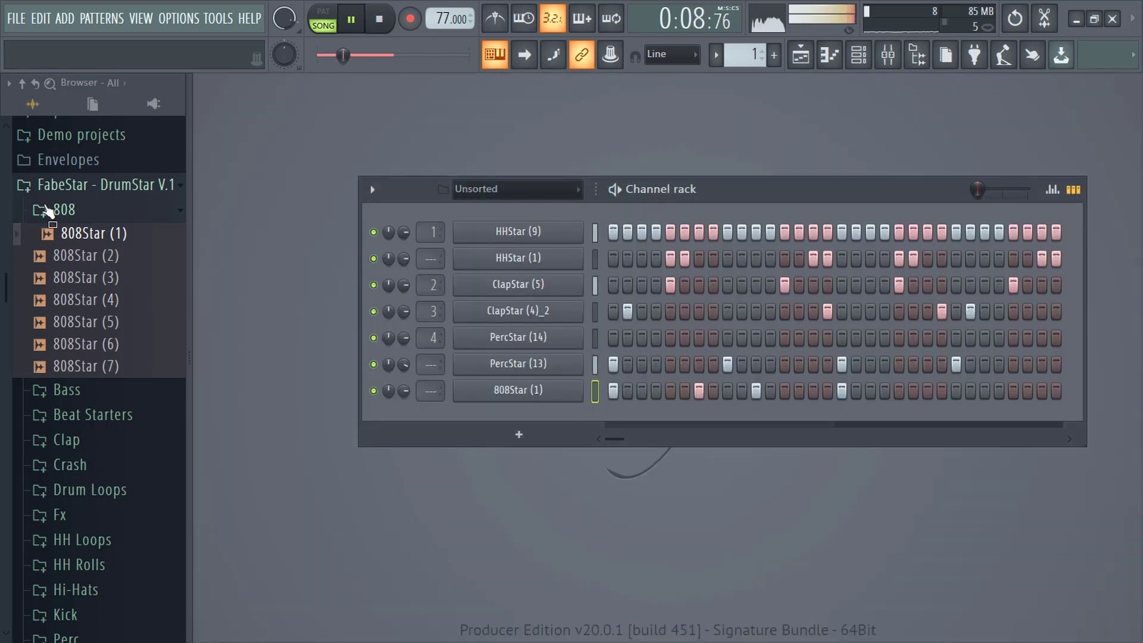
click(65, 190)
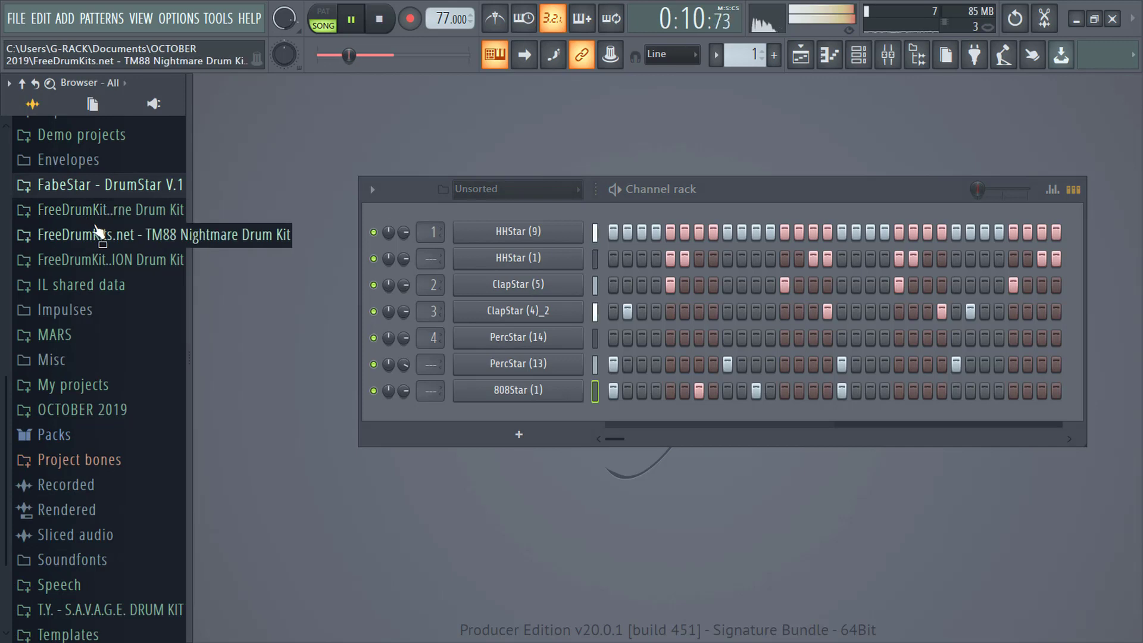
click(101, 215)
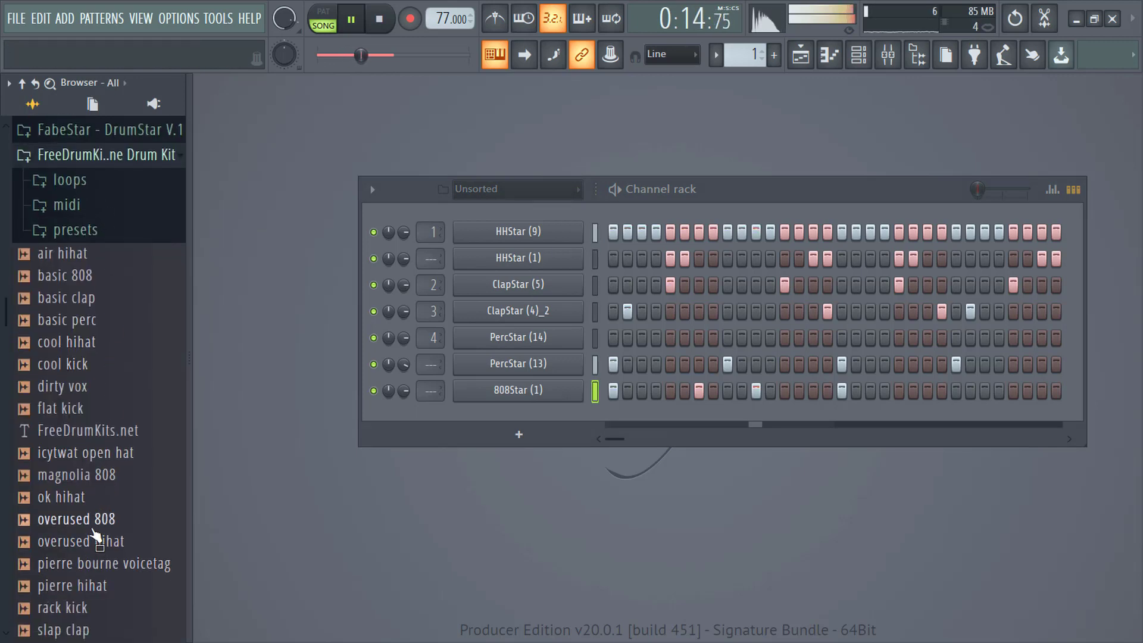
key(space)
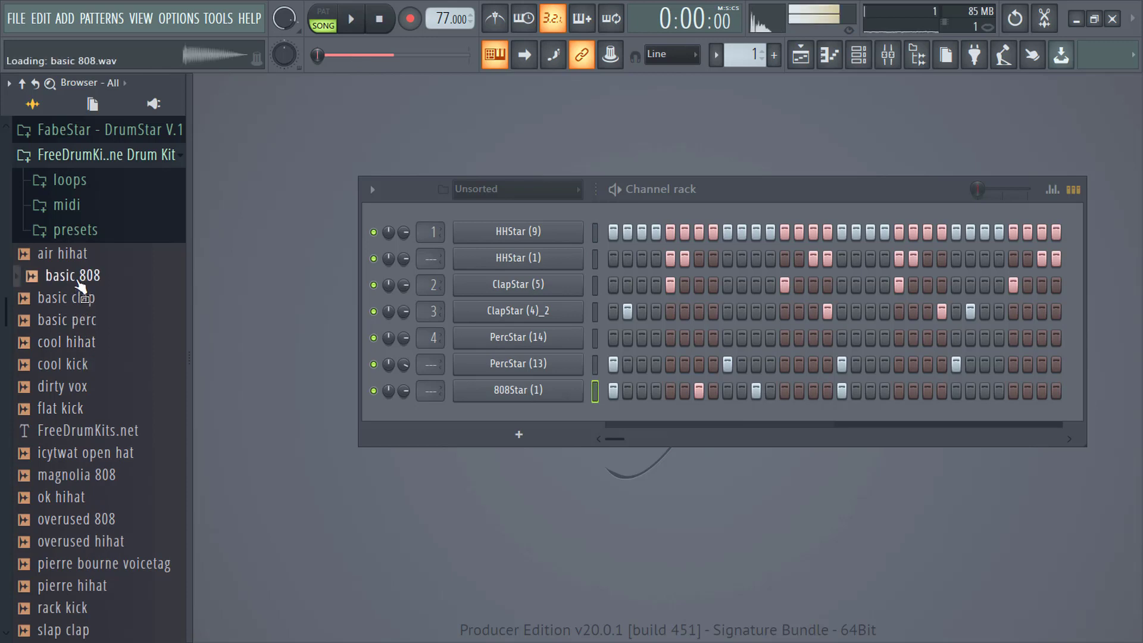
drag(520, 402, 527, 387)
right_click(582, 386)
click(602, 389)
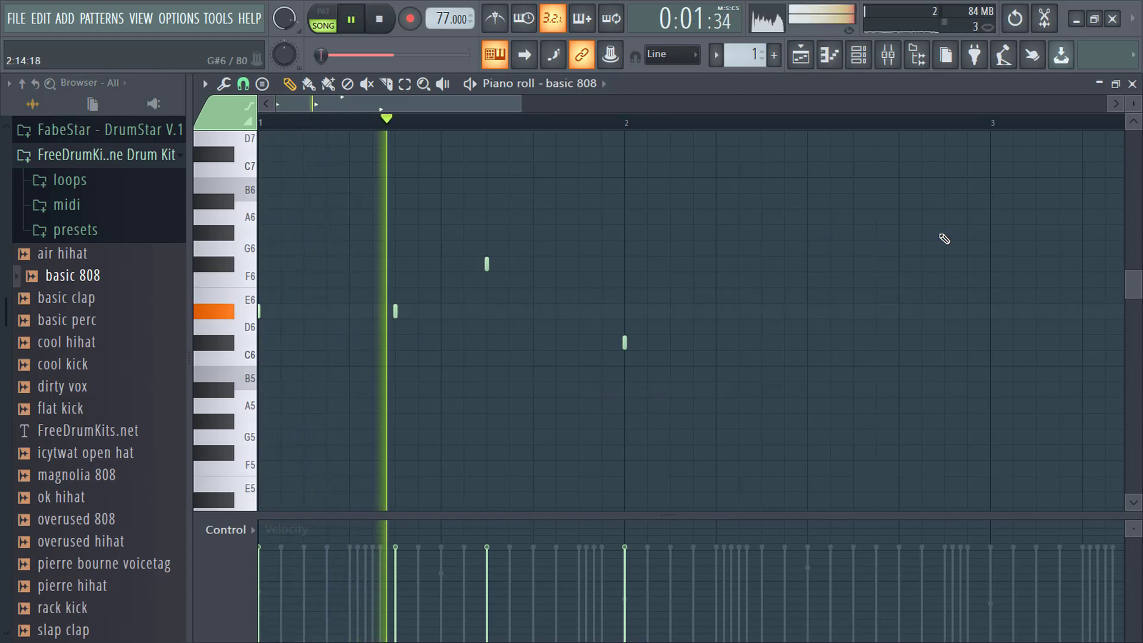
click(1133, 85)
Open the basic 808 sample in Edison from its channel settings and detect its pitch regions.
click(556, 398)
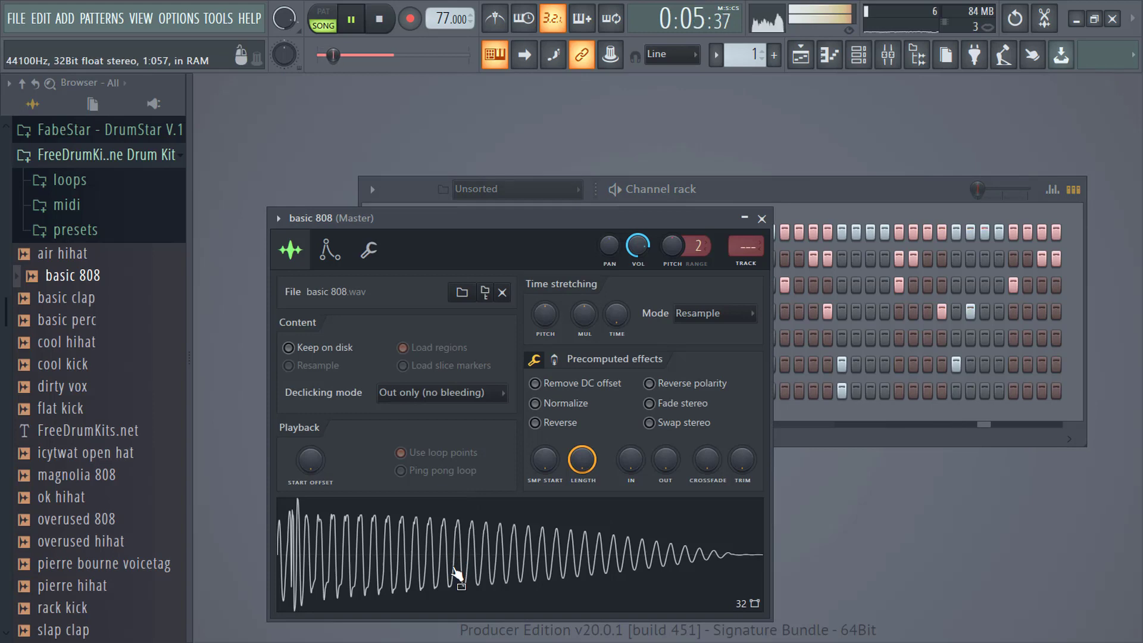
right_click(477, 568)
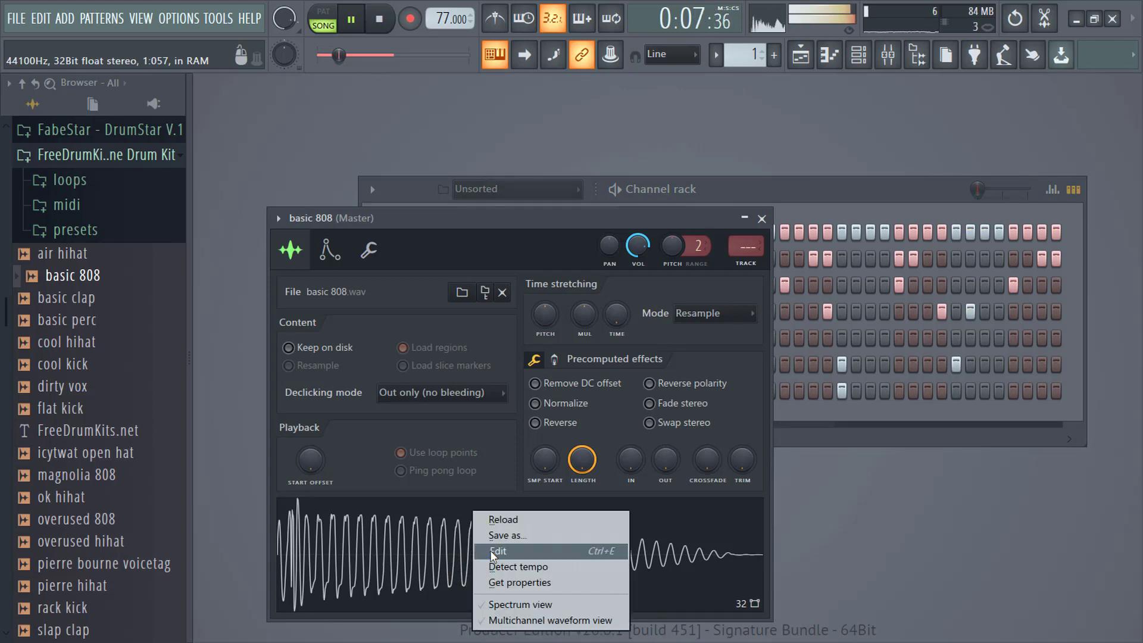
click(494, 550)
click(384, 176)
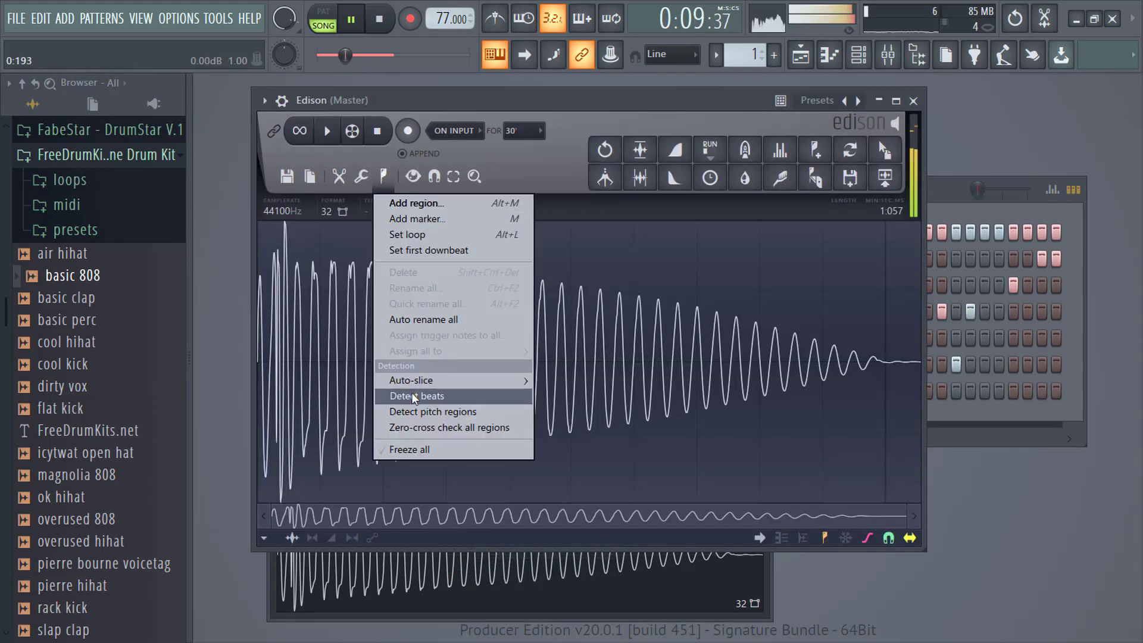
click(415, 412)
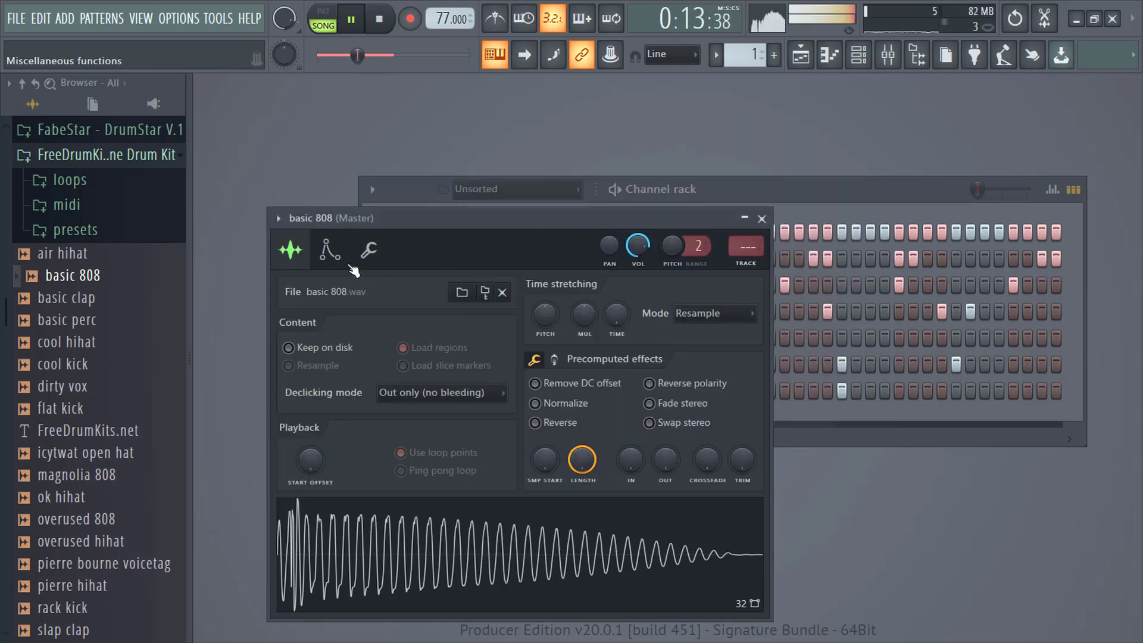
Set the basic 808 channel's root note to B1, close its settings, and open its piano roll.
click(329, 250)
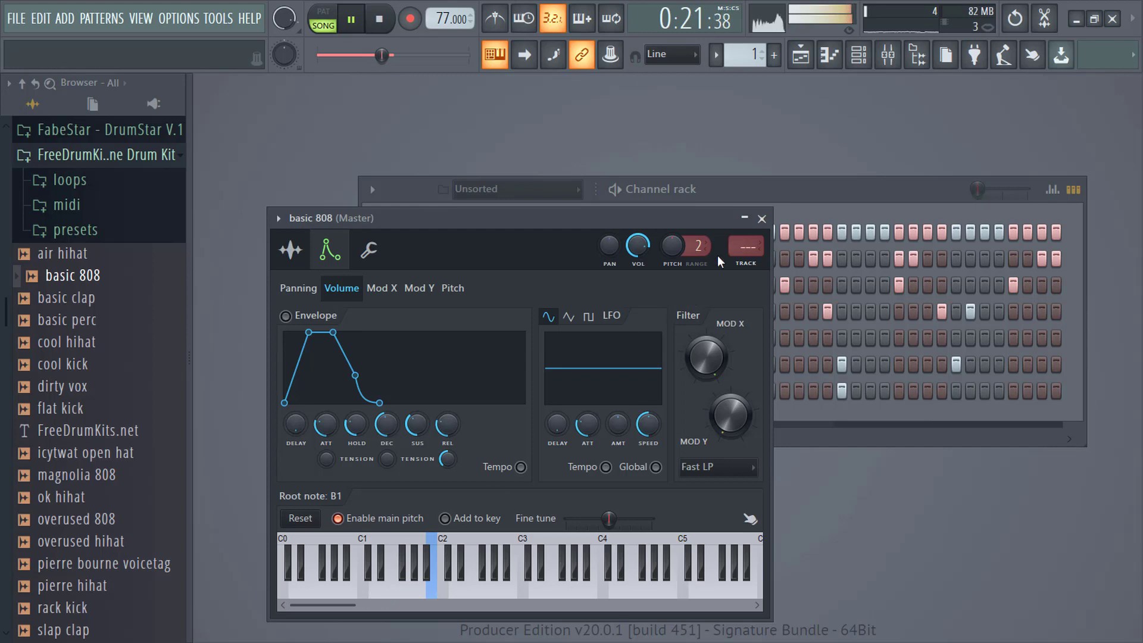
click(763, 218)
right_click(548, 390)
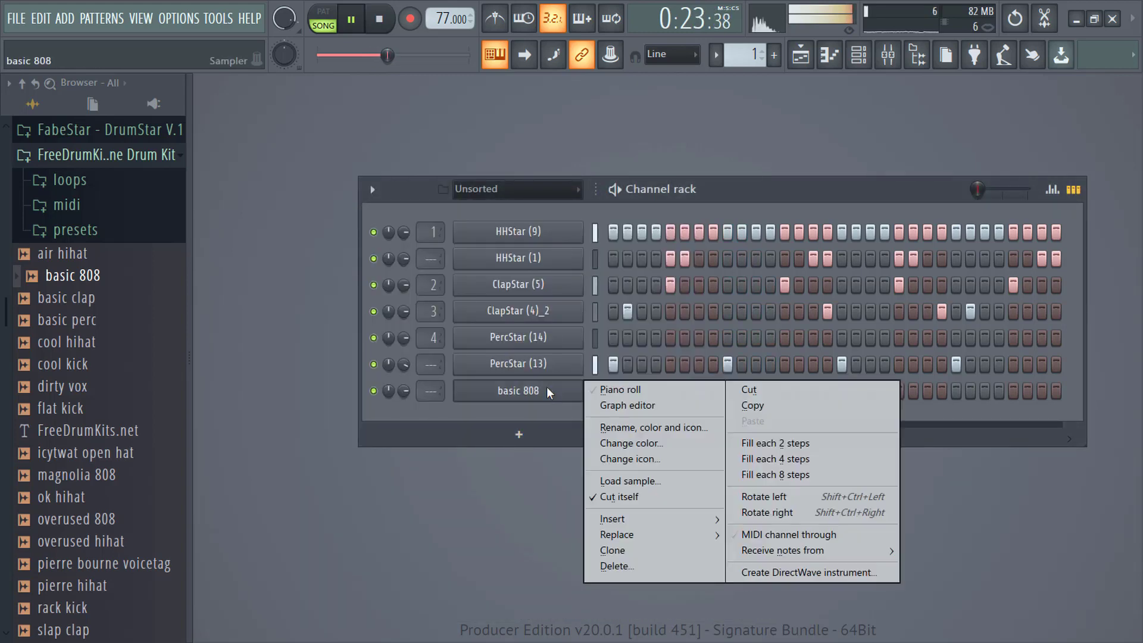
click(603, 391)
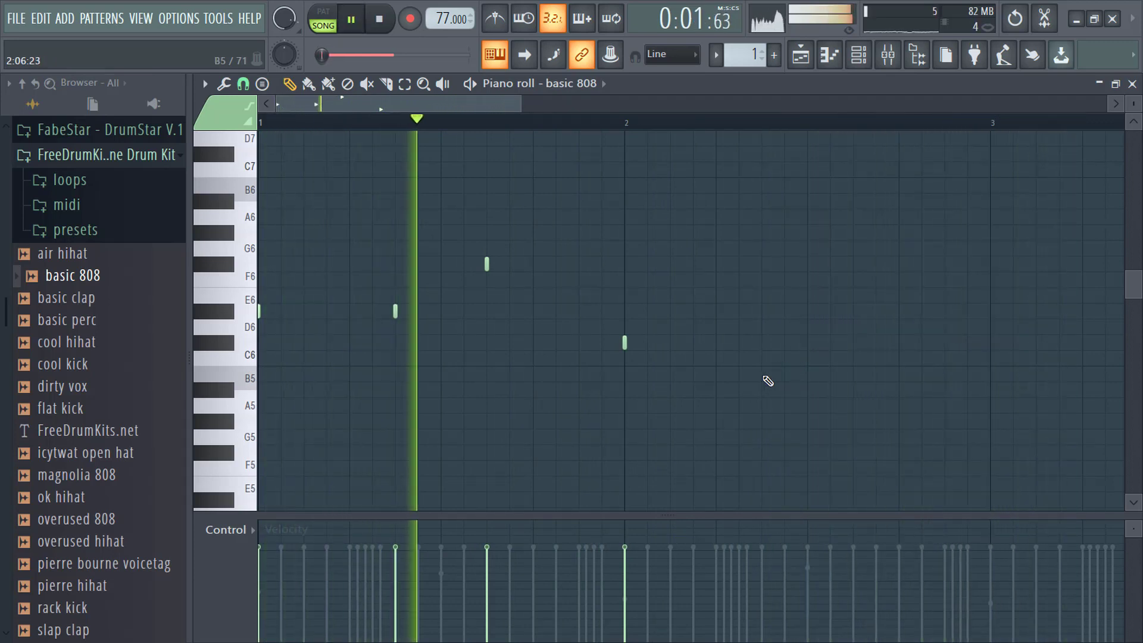
Add a B5 note in bar 2, audition it at several positions, and keep only the one at 2:08.
click(762, 375)
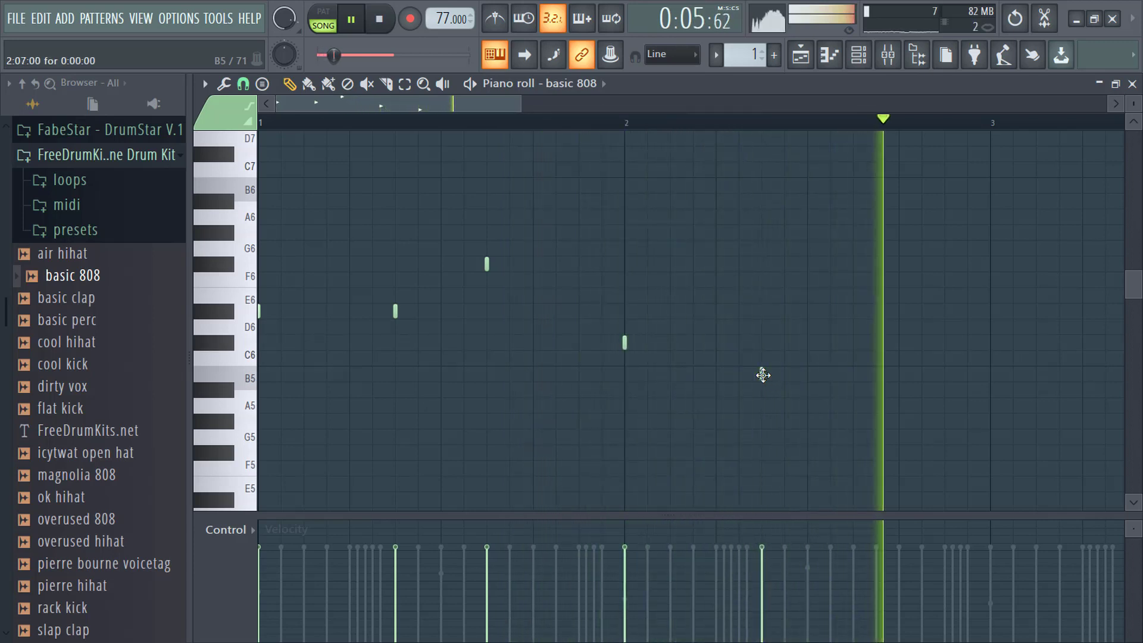
drag(763, 375, 857, 373)
key(space)
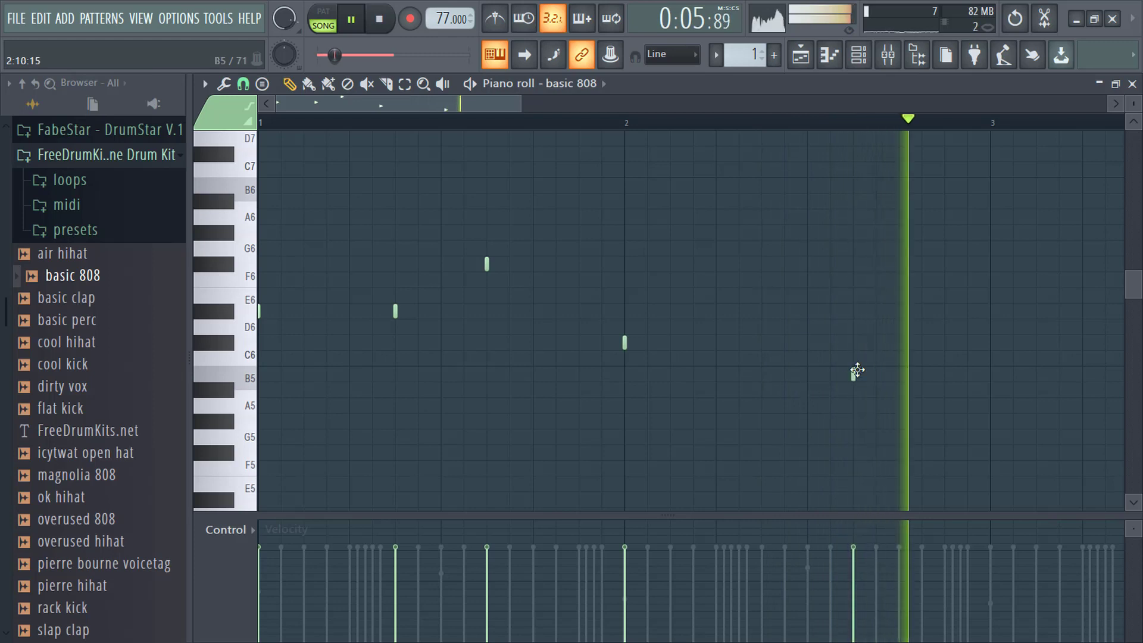
click(739, 374)
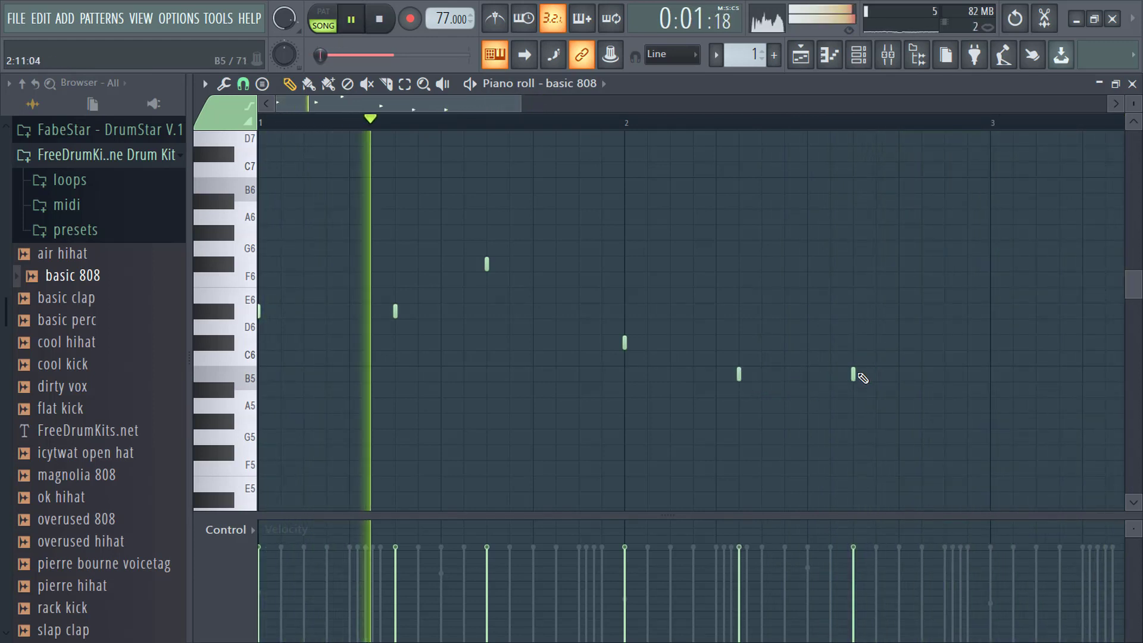
drag(853, 374, 786, 373)
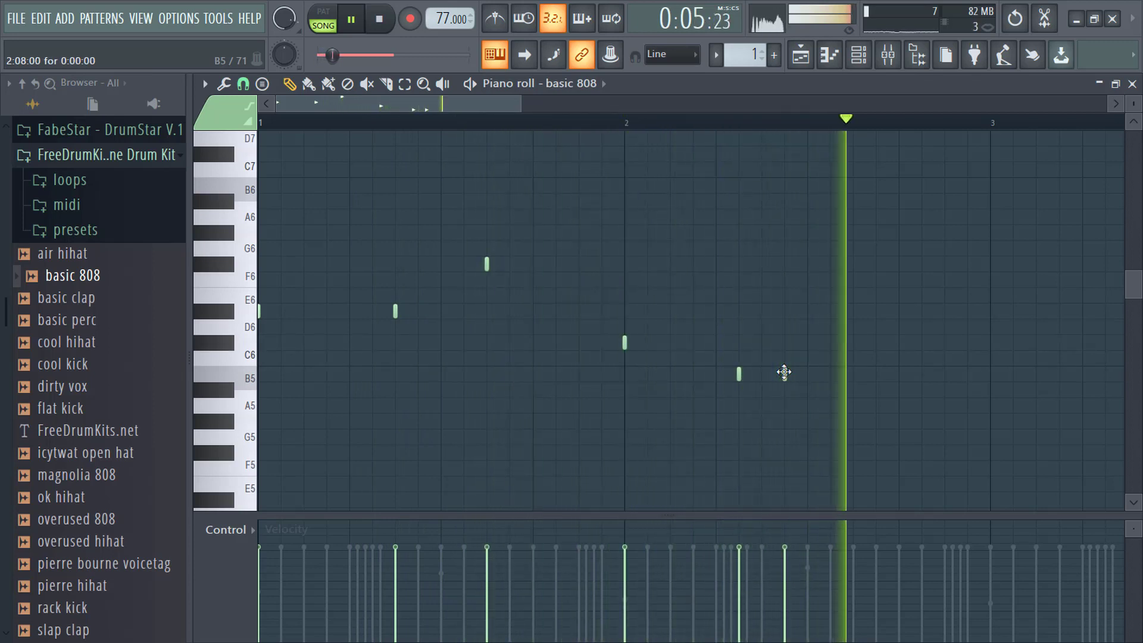
right_click(740, 373)
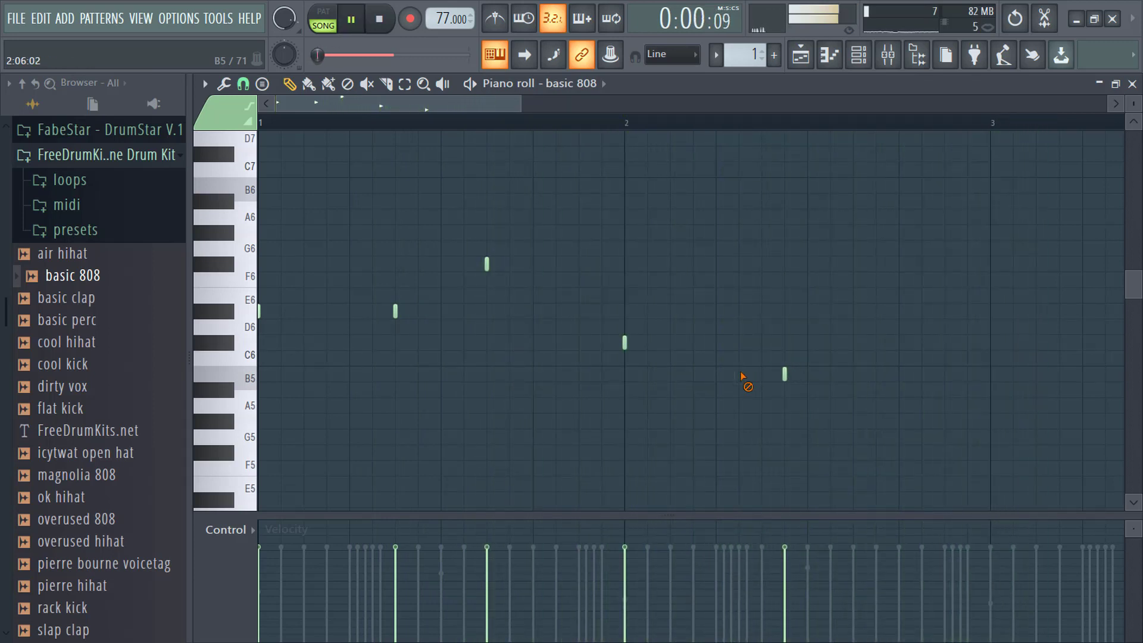
Lengthen the notes with Quick Legato, hold C#6 until 2:11, and fill the rest of bar 2 with B5 notes at 2:11 and 2:14.
key(ctrl+l)
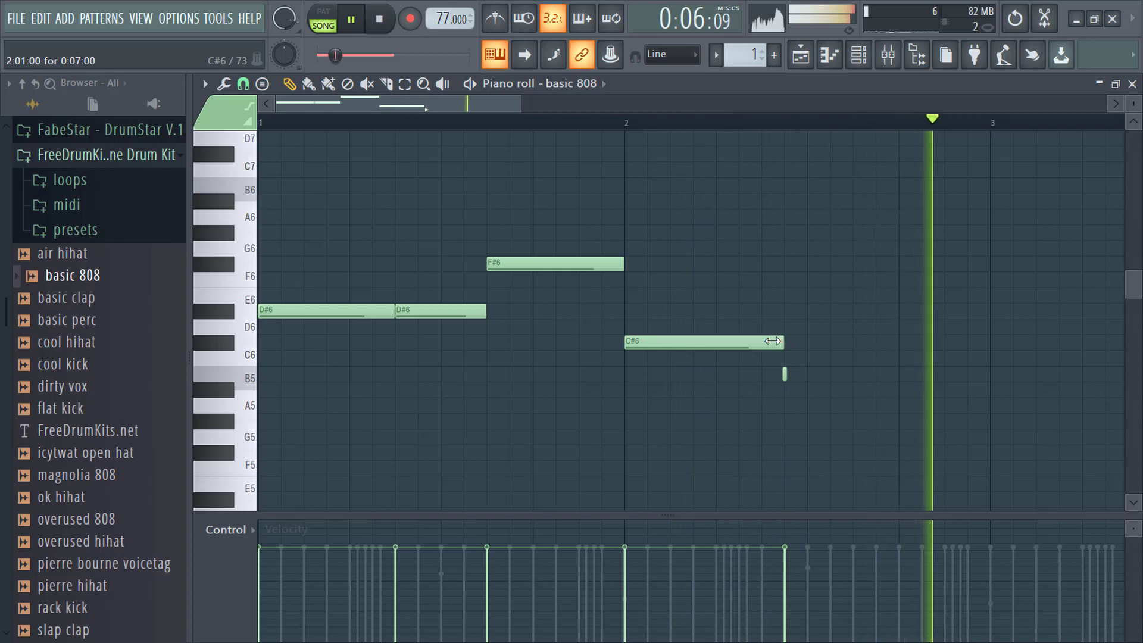
drag(784, 342, 738, 341)
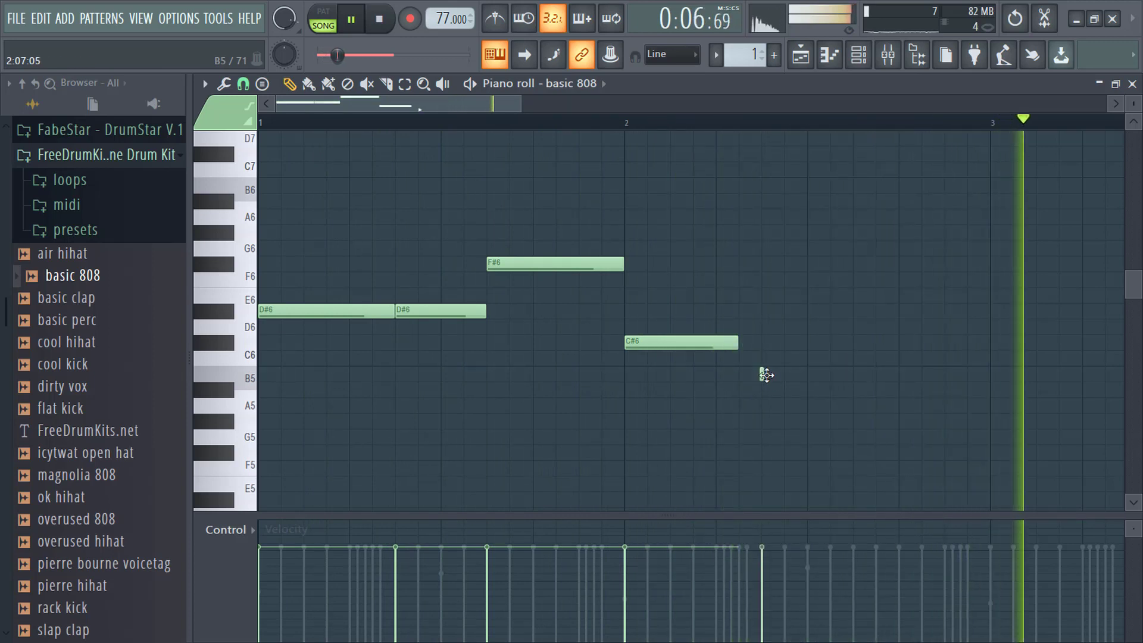
click(761, 374)
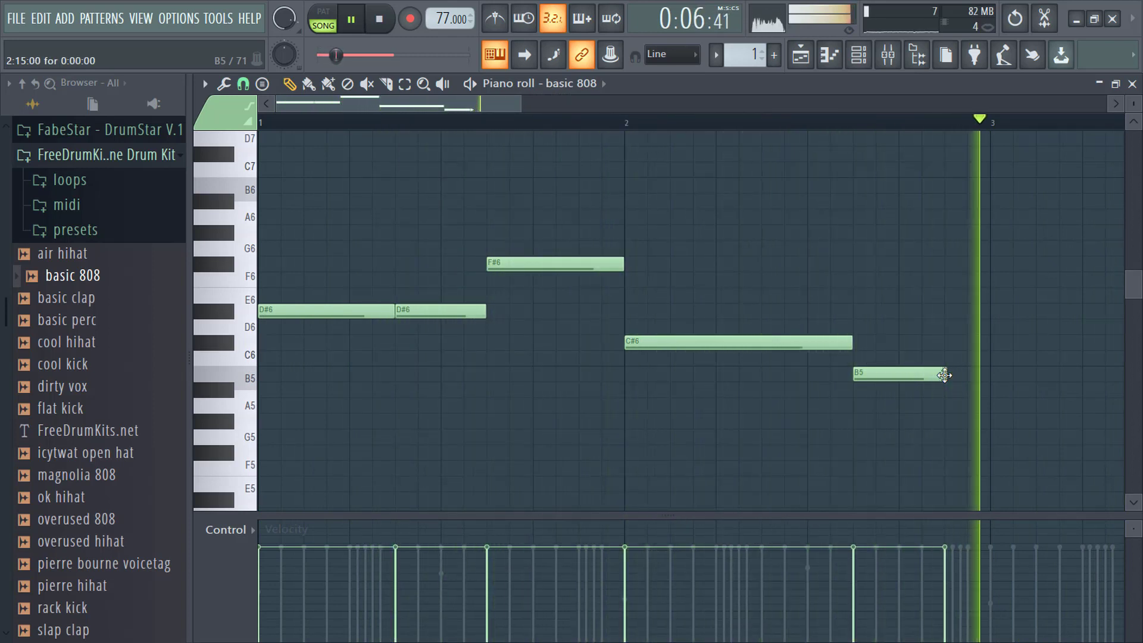
drag(945, 375, 920, 374)
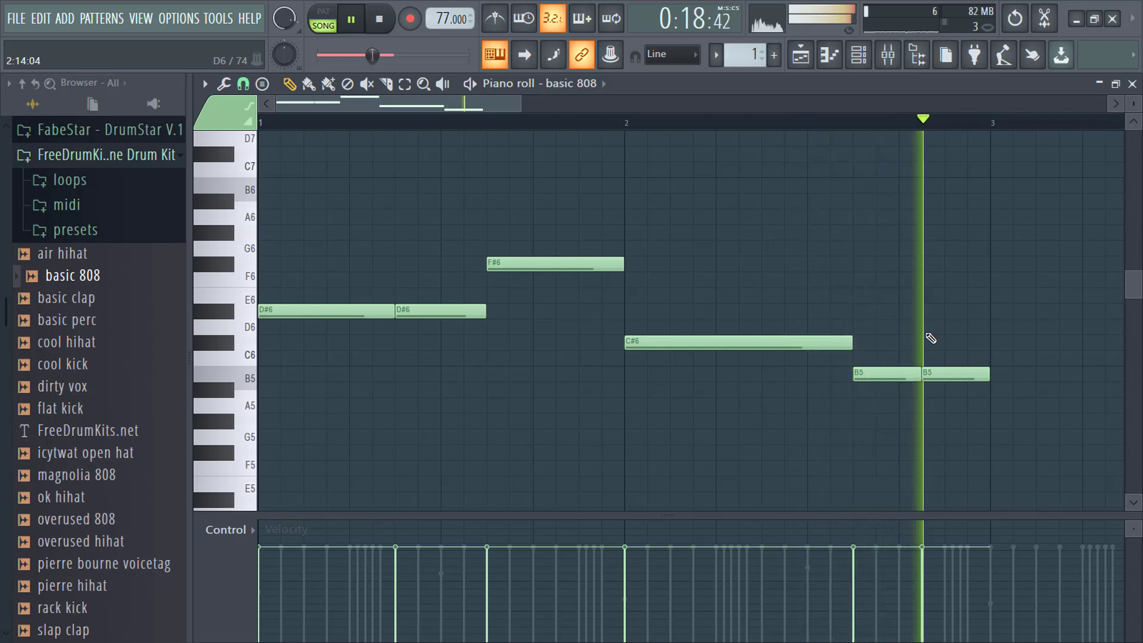
Shorten the C#6 note to 2:07, fill the gap with another B5 note, and duplicate the two-bar pattern into bars 3 and 4.
key(space)
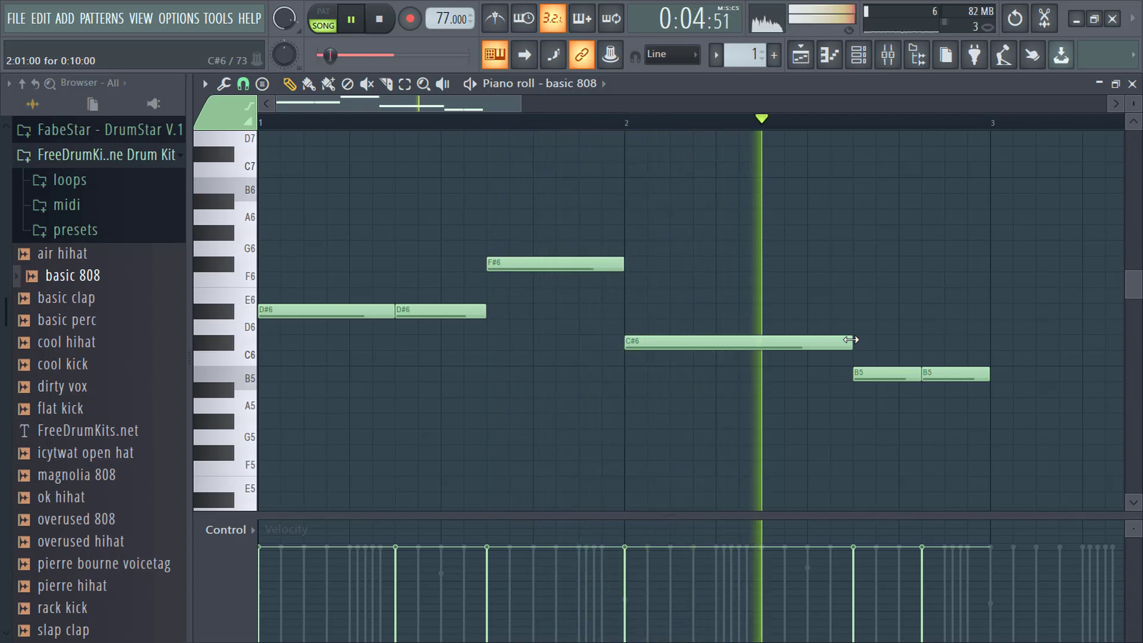
drag(835, 341, 744, 342)
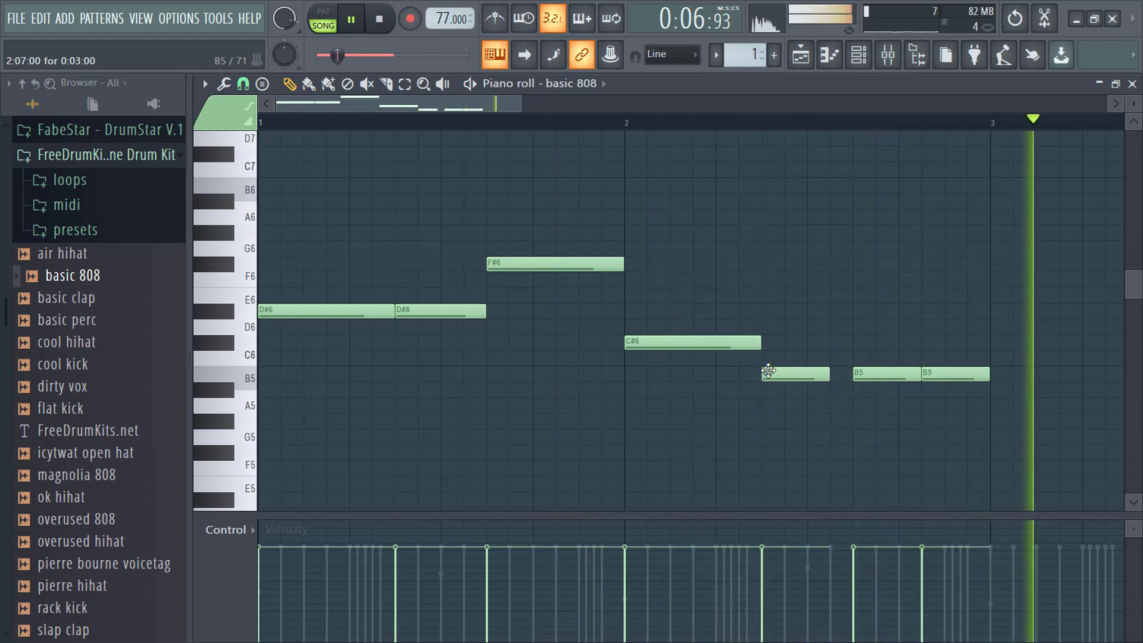
key(ctrl+b)
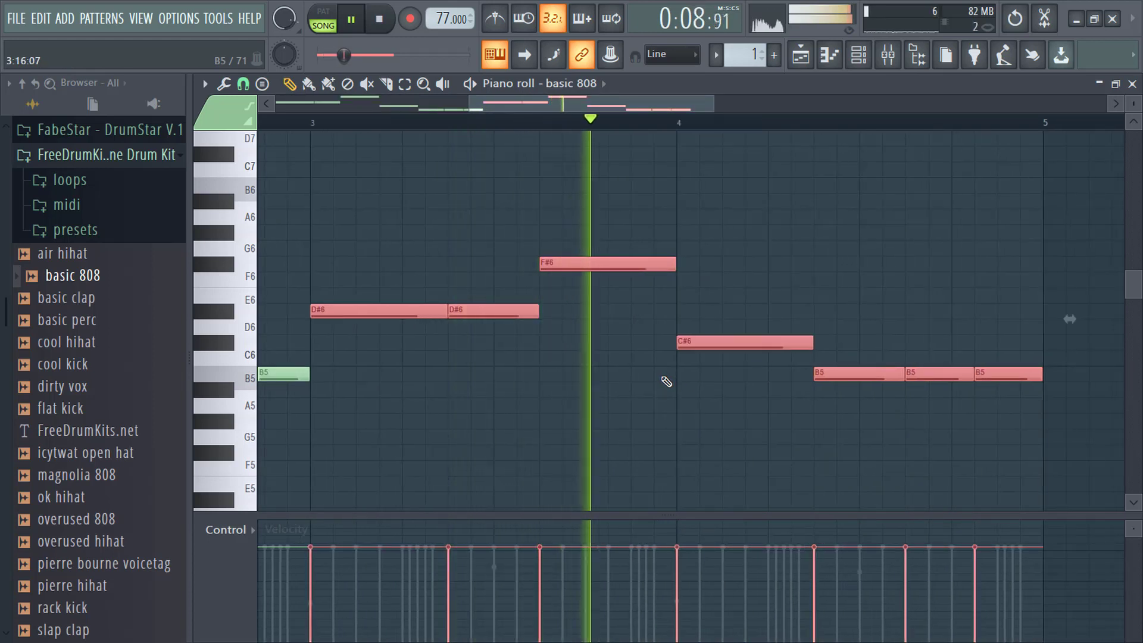
Transpose all the basic 808 notes down one octave.
right_click(662, 376)
key(ctrl+Down)
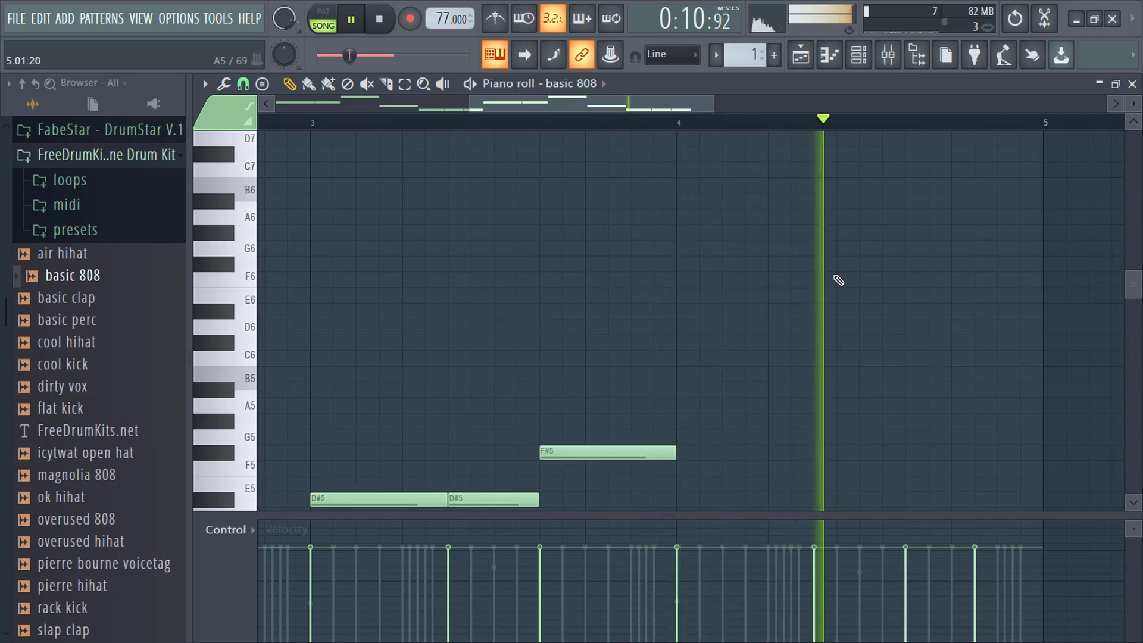
click(412, 110)
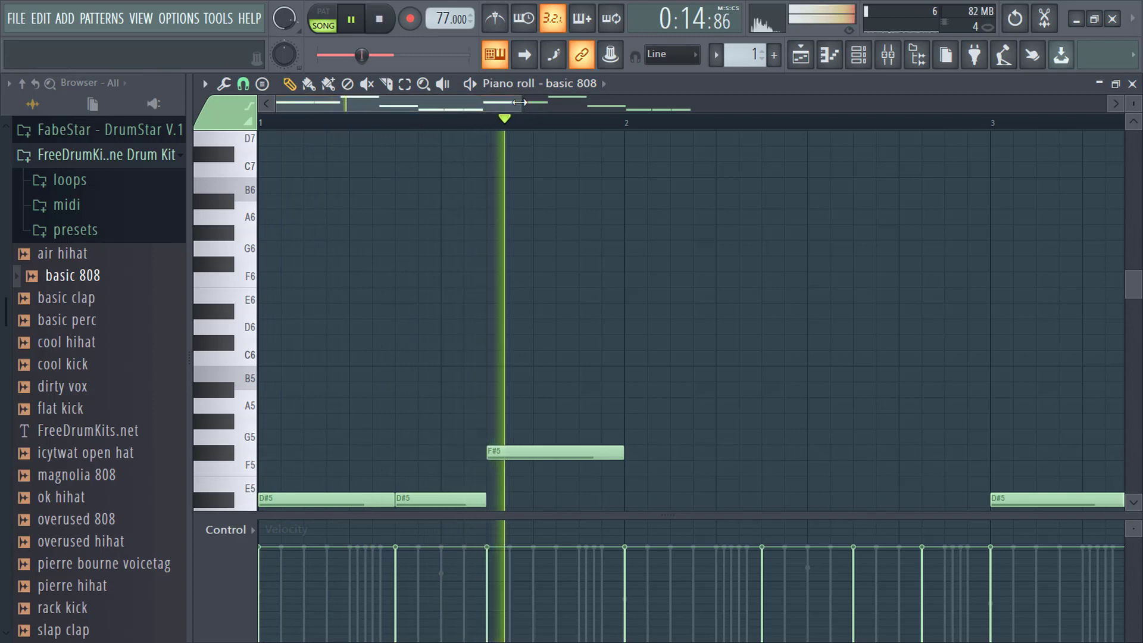
drag(523, 105, 706, 106)
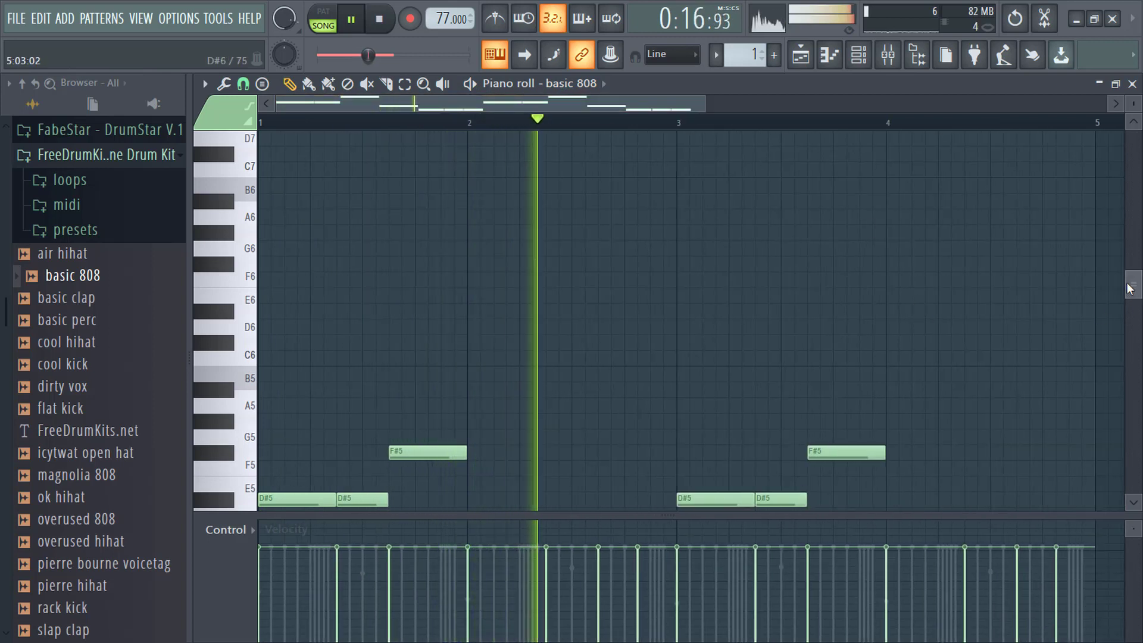
Transpose all the basic 808 notes down three more octaves, so the first note sits on D#2.
scroll(905, 324, down, 4)
scroll(876, 332, down, 4)
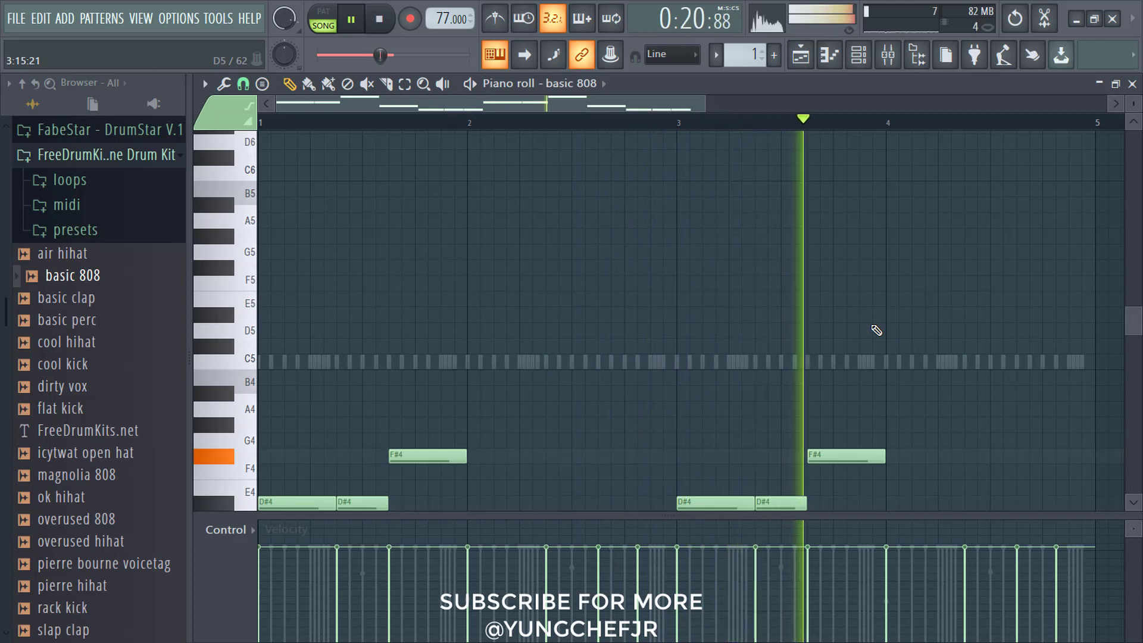
key(ctrl+Down)
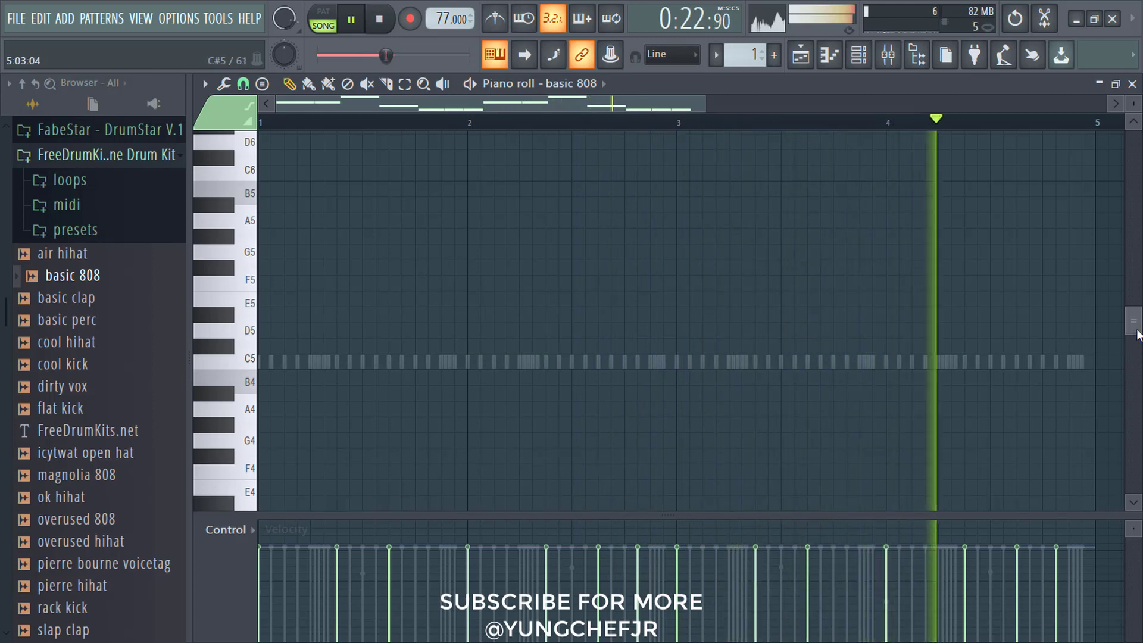
scroll(876, 331, down, 10)
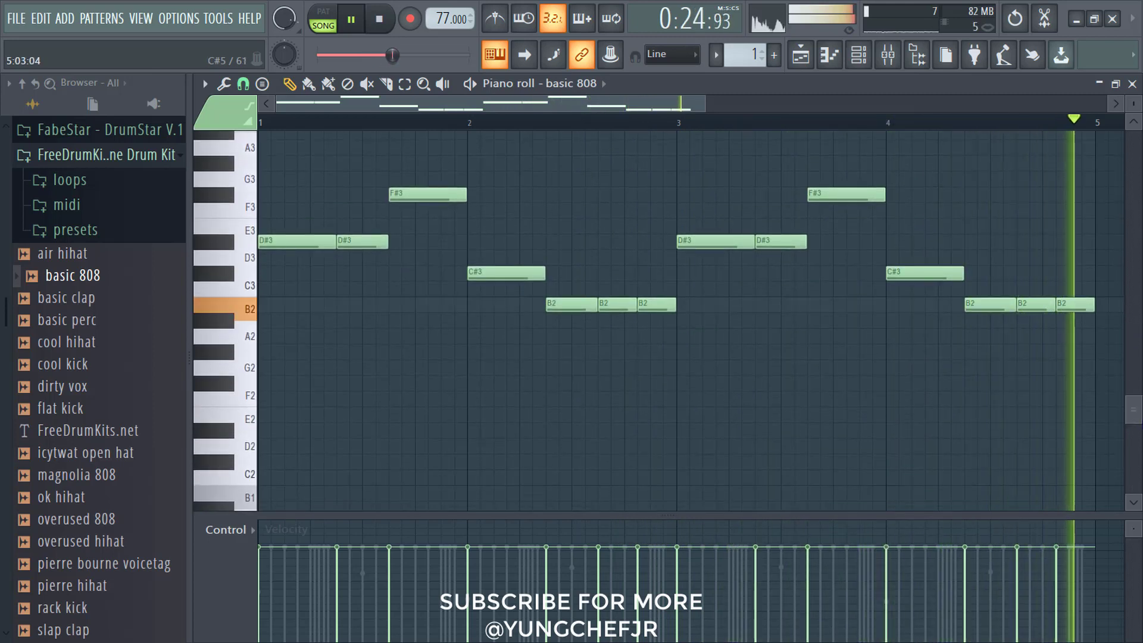
key(ctrl+Down)
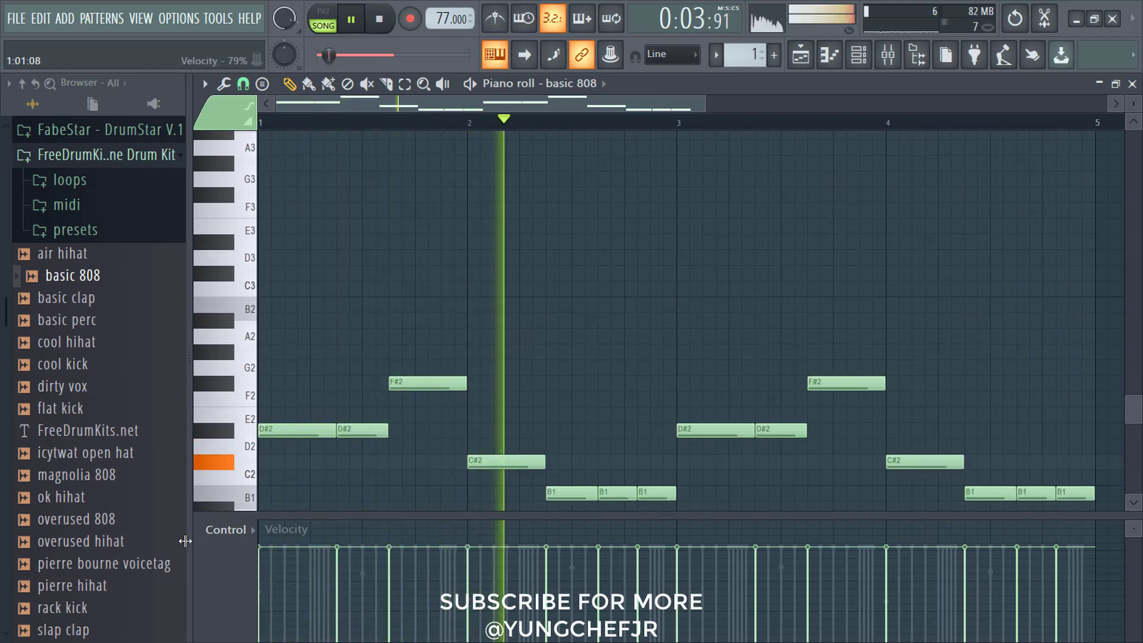
Show the note pan values and draw the panning of all the 808 notes back to about centre.
click(227, 529)
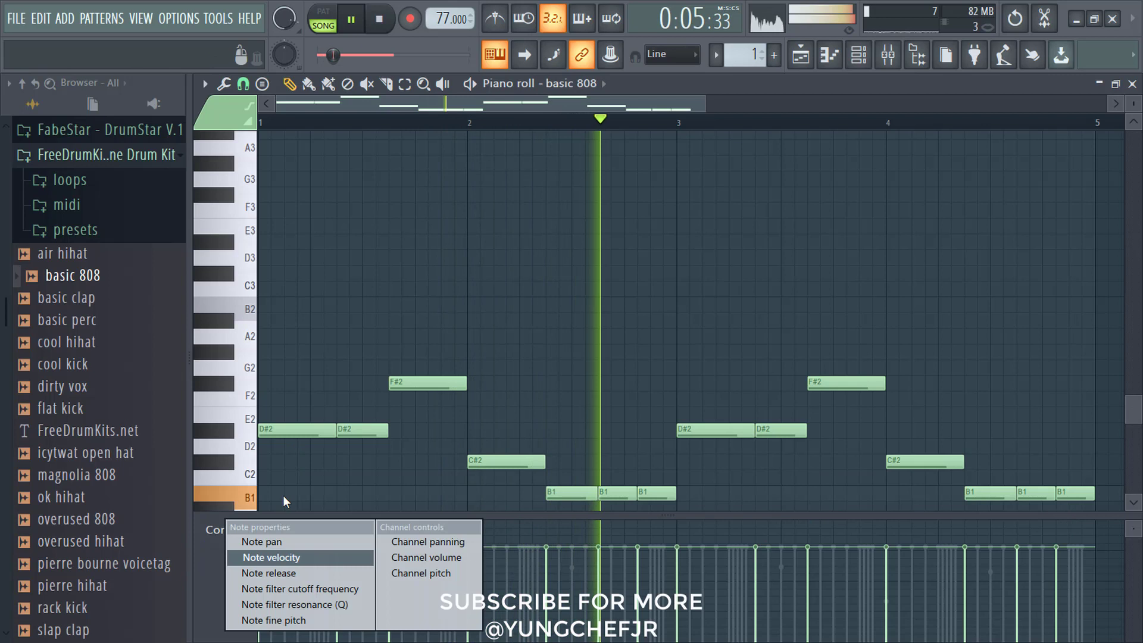
click(271, 563)
click(196, 583)
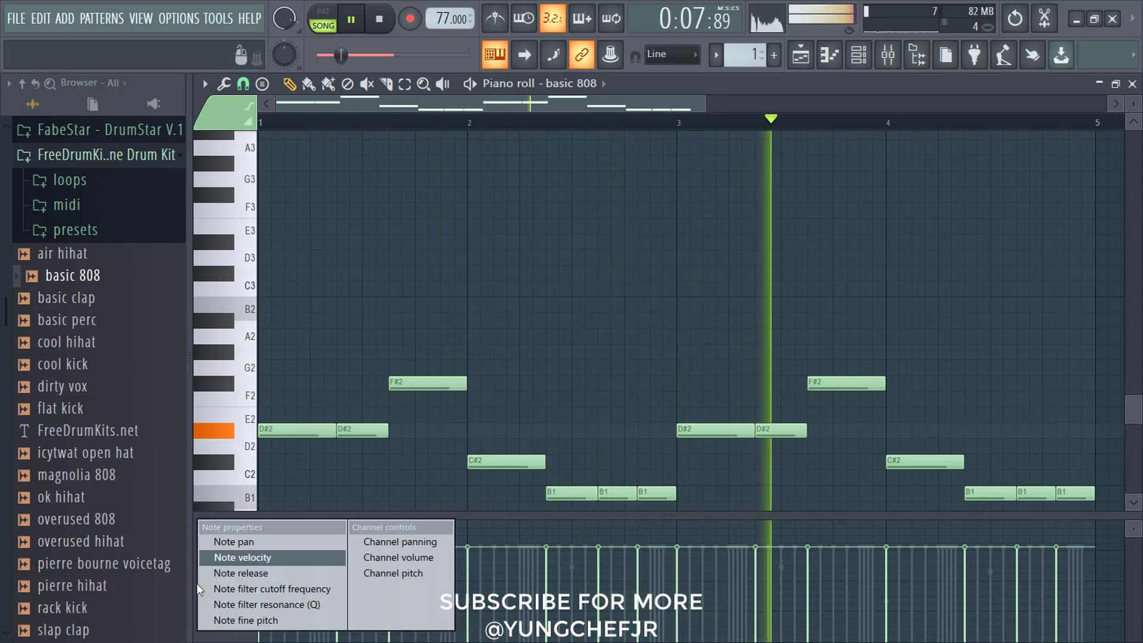
click(227, 543)
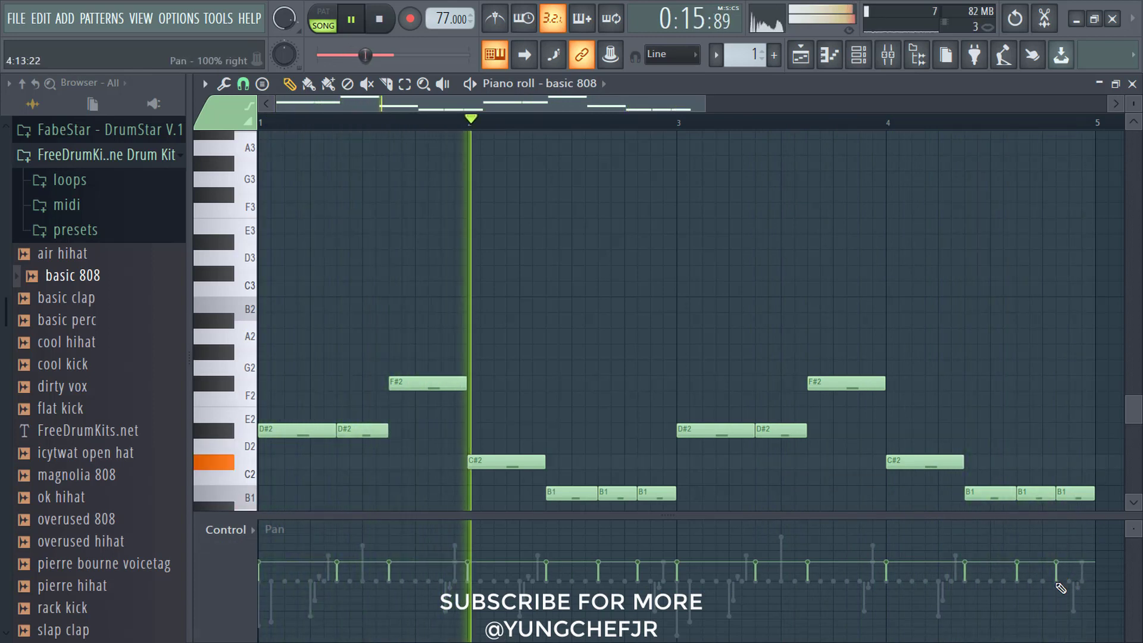
mouse_move(1066, 563)
mouse_down()
mouse_move(1059, 583)
mouse_move(1021, 585)
mouse_up()
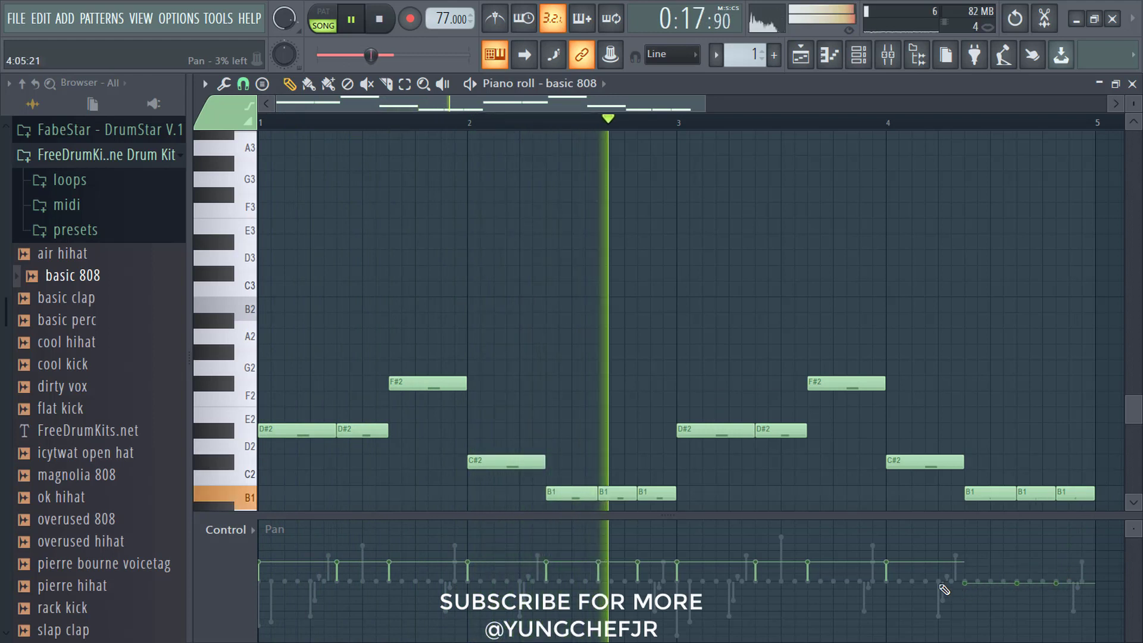
drag(945, 590, 279, 584)
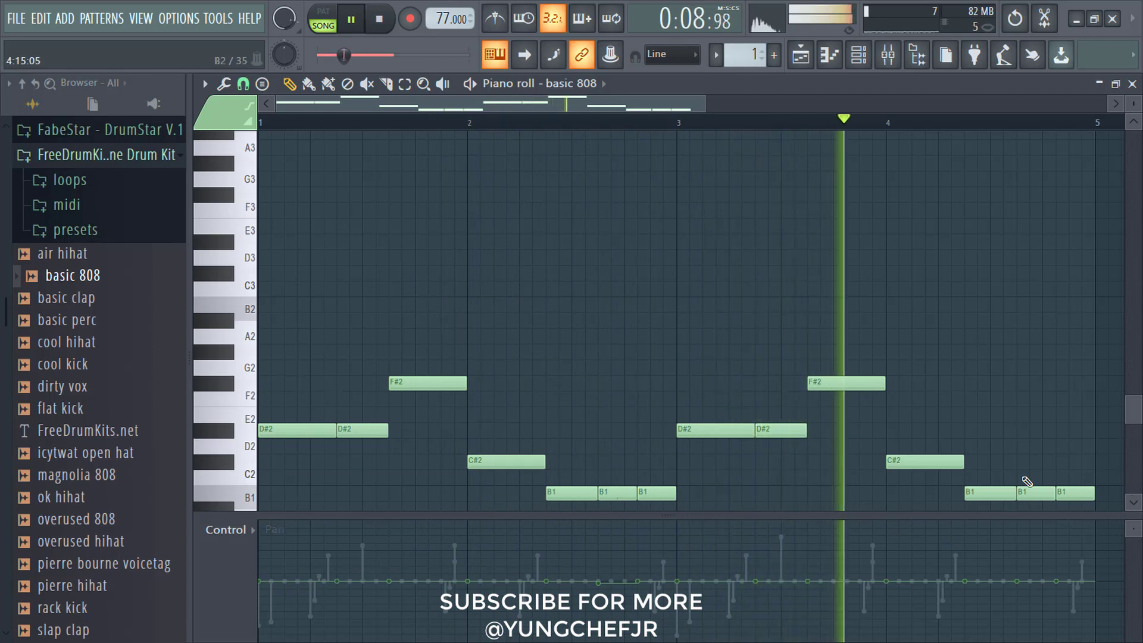
Switch back to note velocity and raise the 808 notes to maximum, except the last B1 note in bar 2.
click(227, 563)
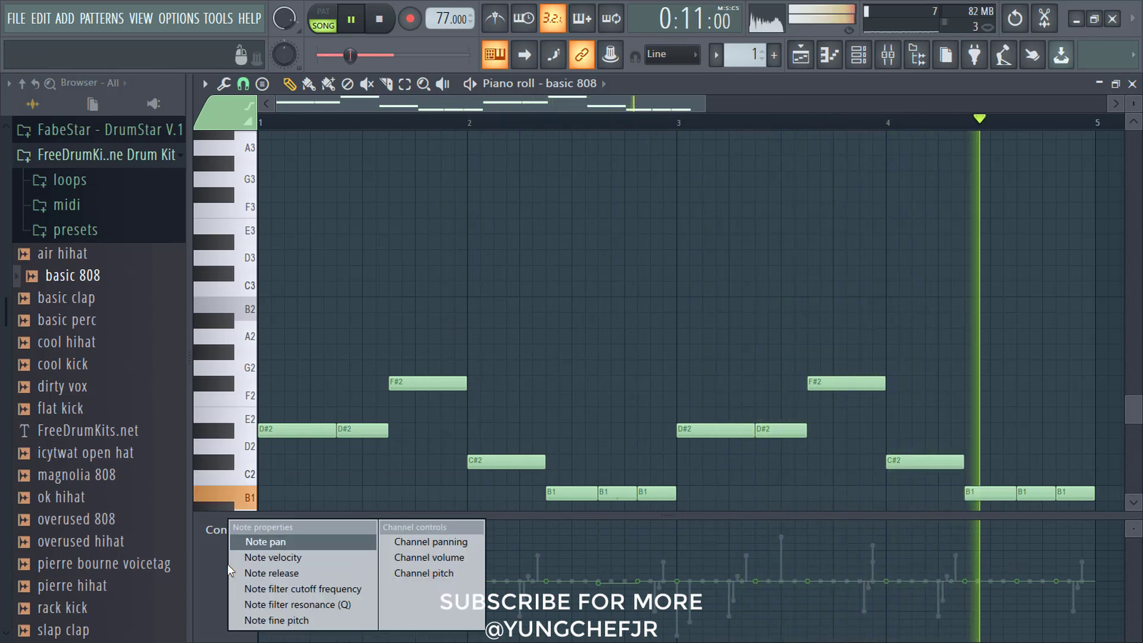
click(264, 554)
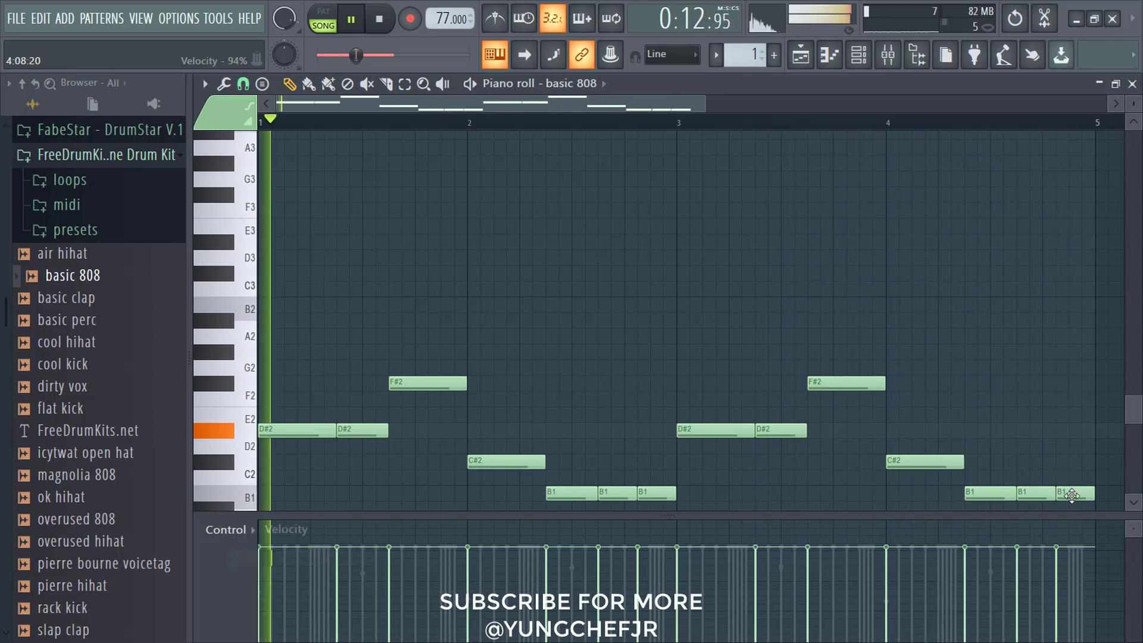
drag(1069, 503, 1035, 163)
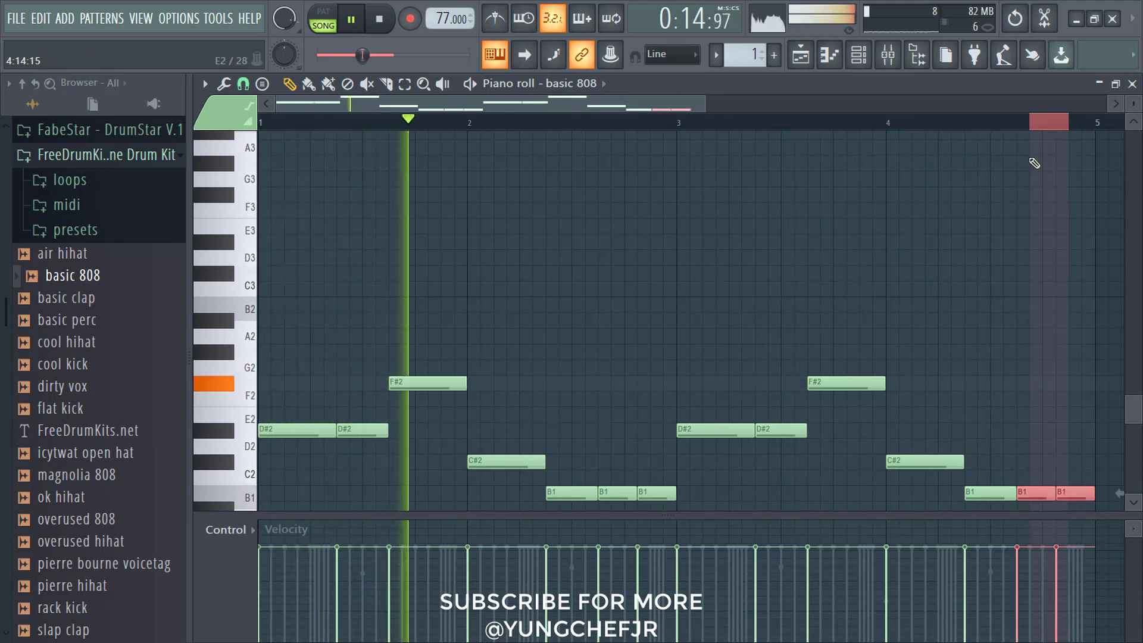
click(766, 123)
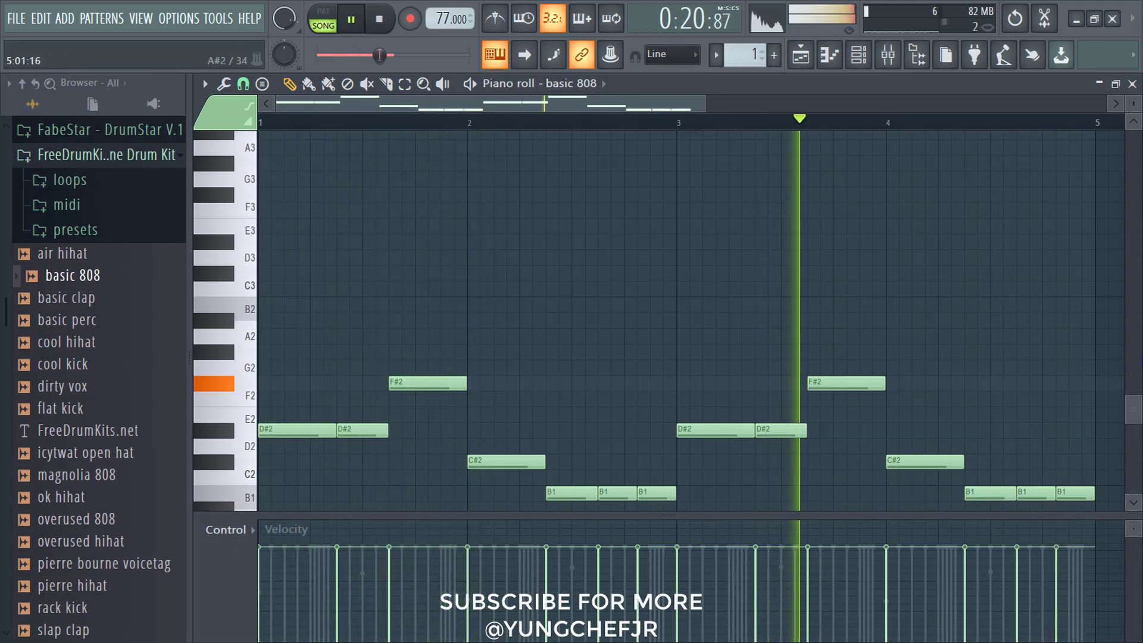
mouse_move(1072, 526)
mouse_down()
mouse_move(954, 465)
mouse_move(512, 379)
mouse_move(254, 309)
mouse_up()
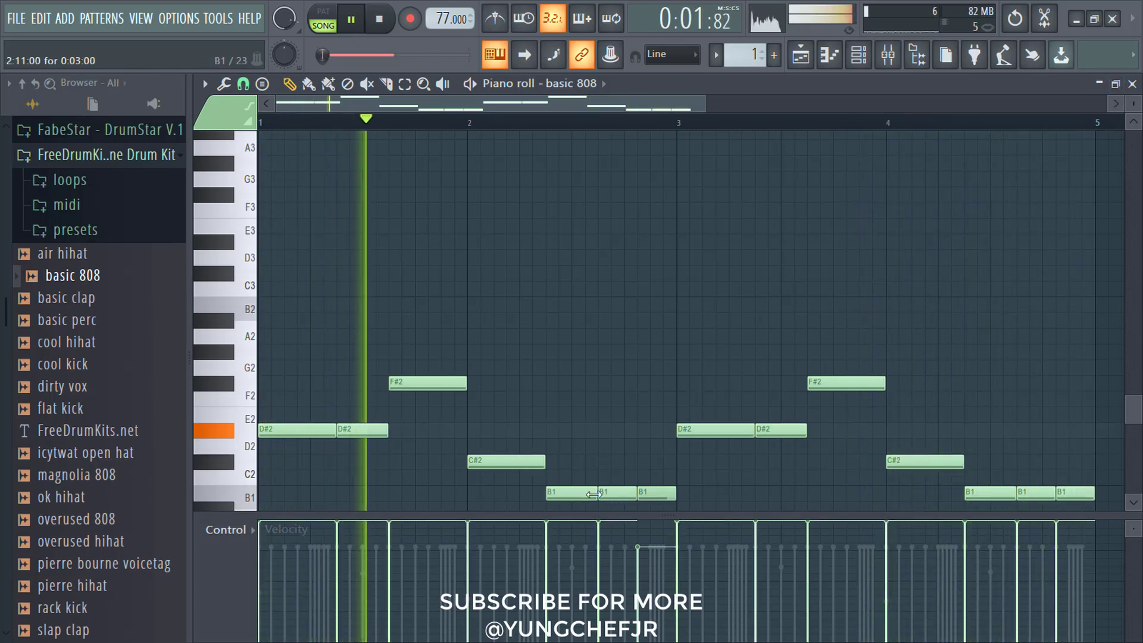
Raise the B1 notes at 2:07 and 4:07 to C#2 and close the piano roll.
drag(574, 494, 574, 457)
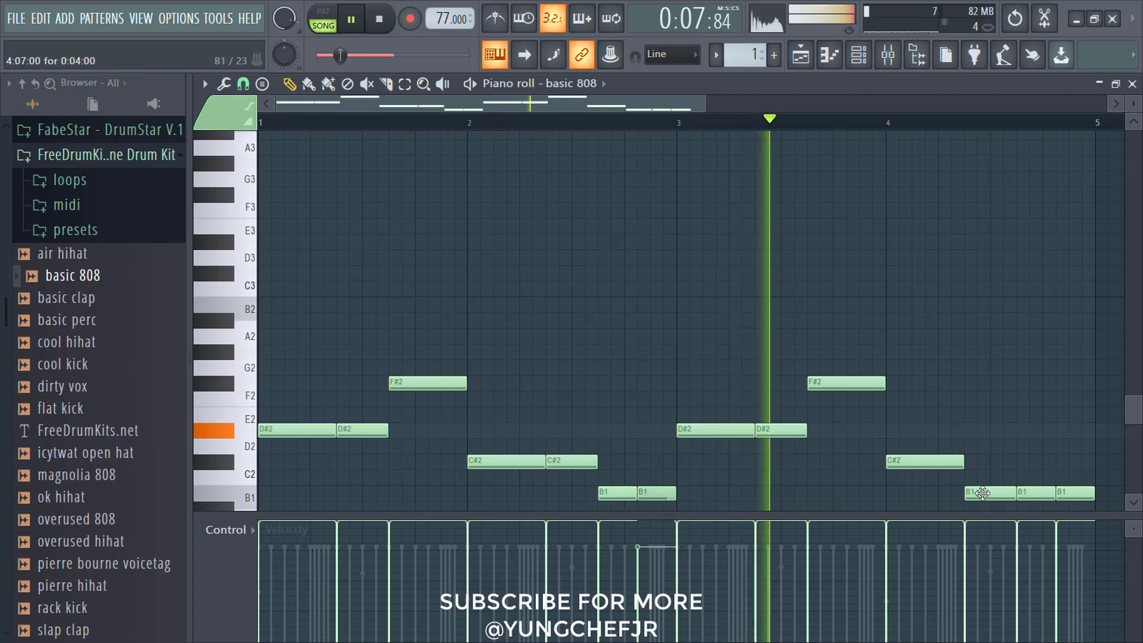
drag(982, 492, 984, 458)
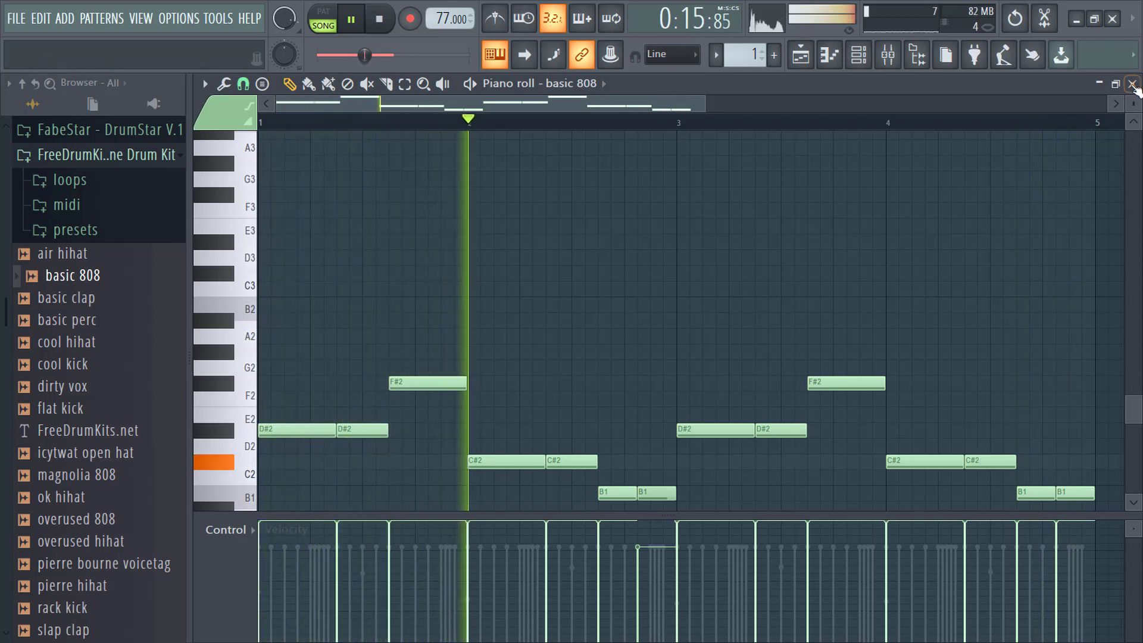
click(1132, 84)
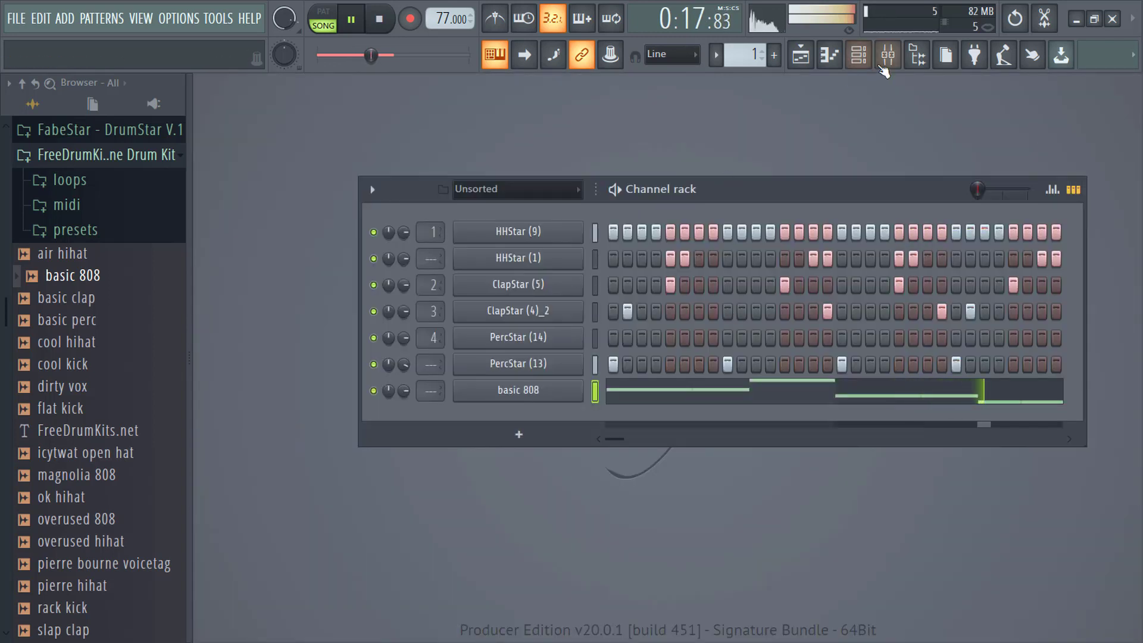
Route the basic 808 channel to mixer track Insert 5.
click(891, 55)
click(885, 55)
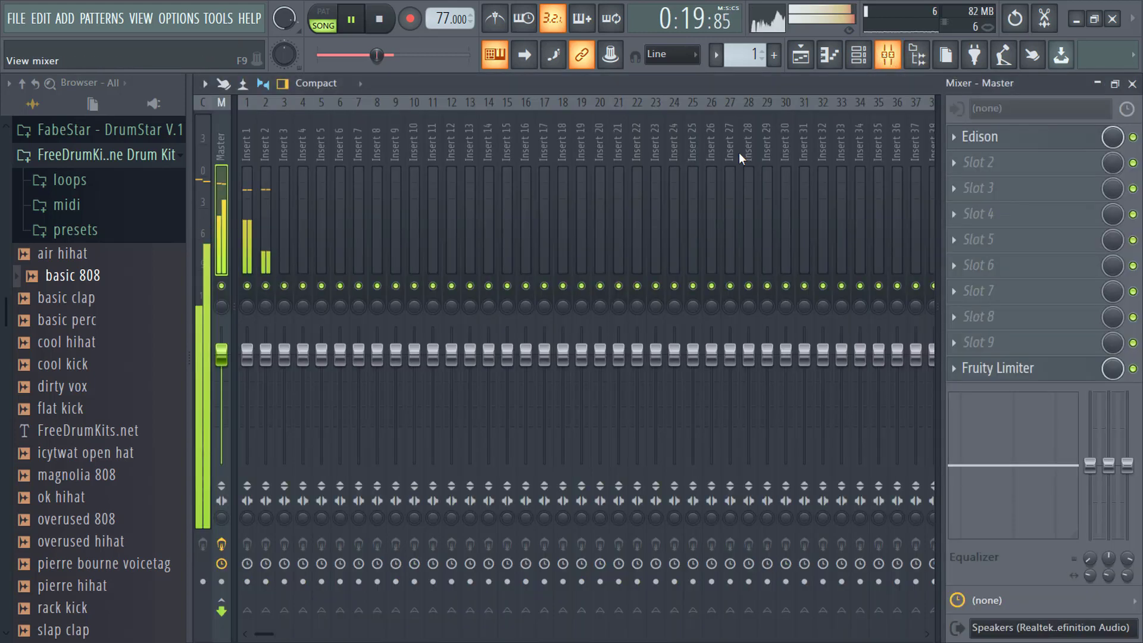
right_click(323, 208)
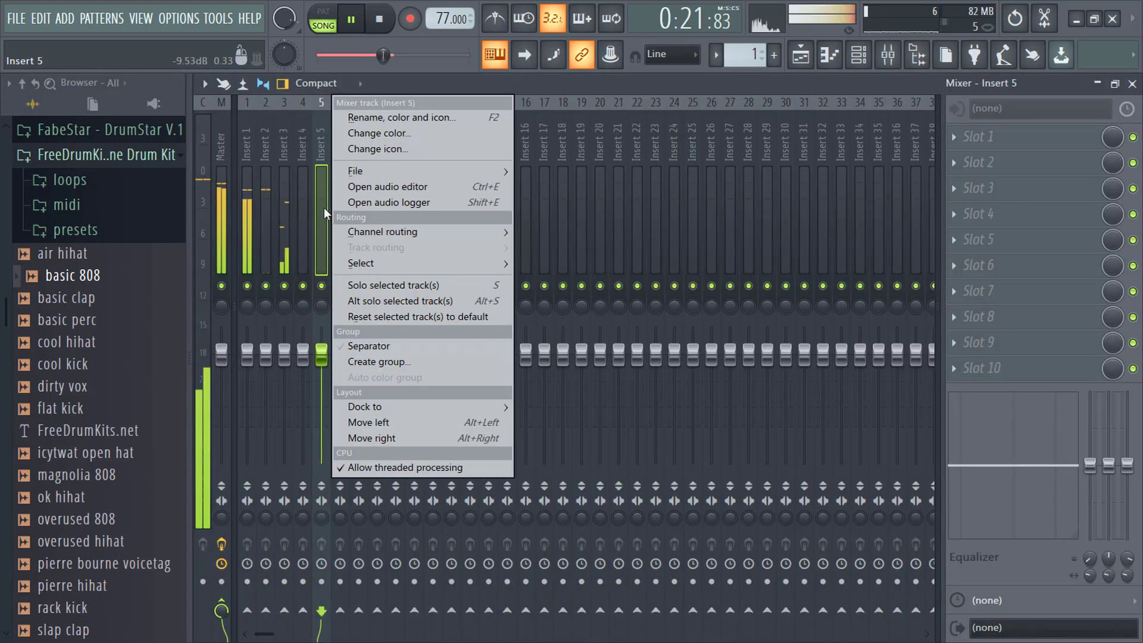
mouse_move(394, 235)
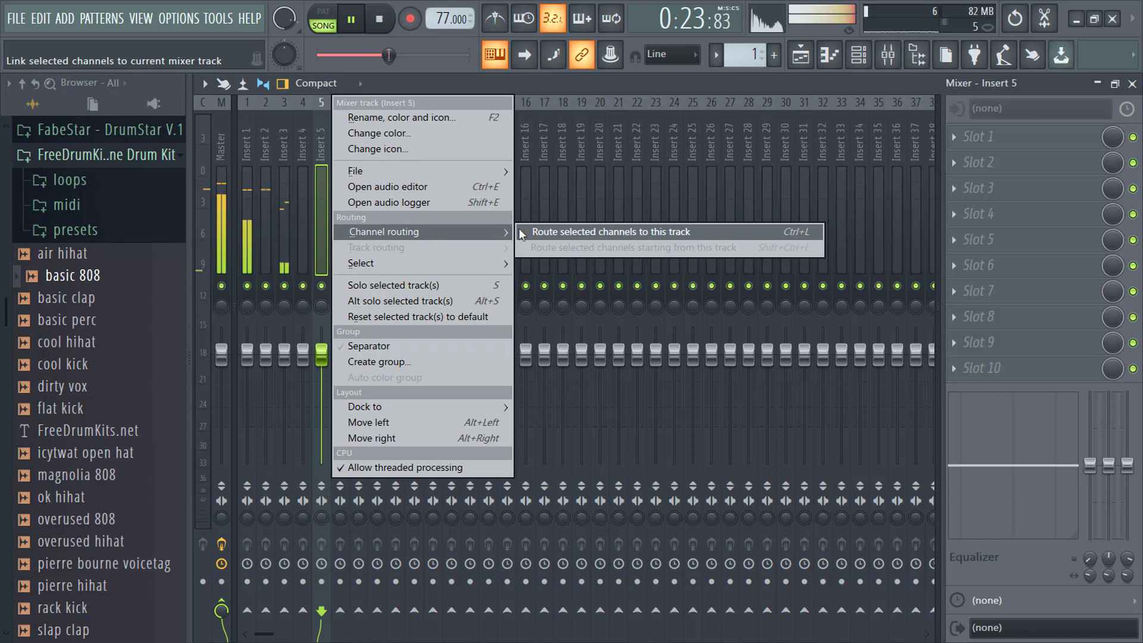
click(544, 231)
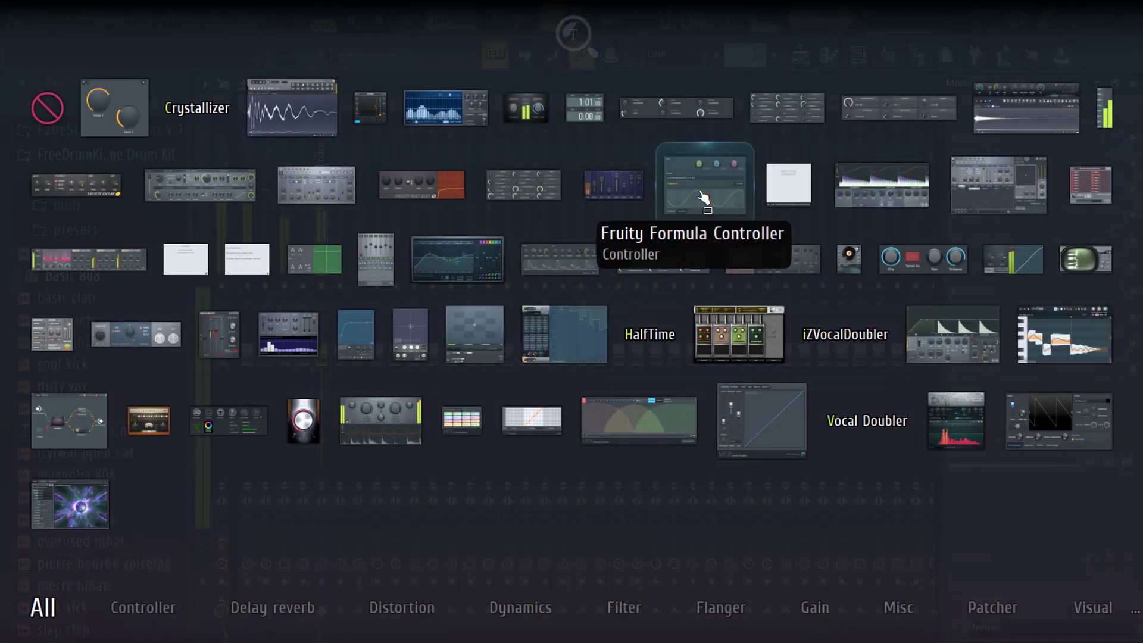
Load Fruity Fast Dist on the basic 808 mixer track, turn its mix level down to slightly below half, and close the plugin.
click(453, 188)
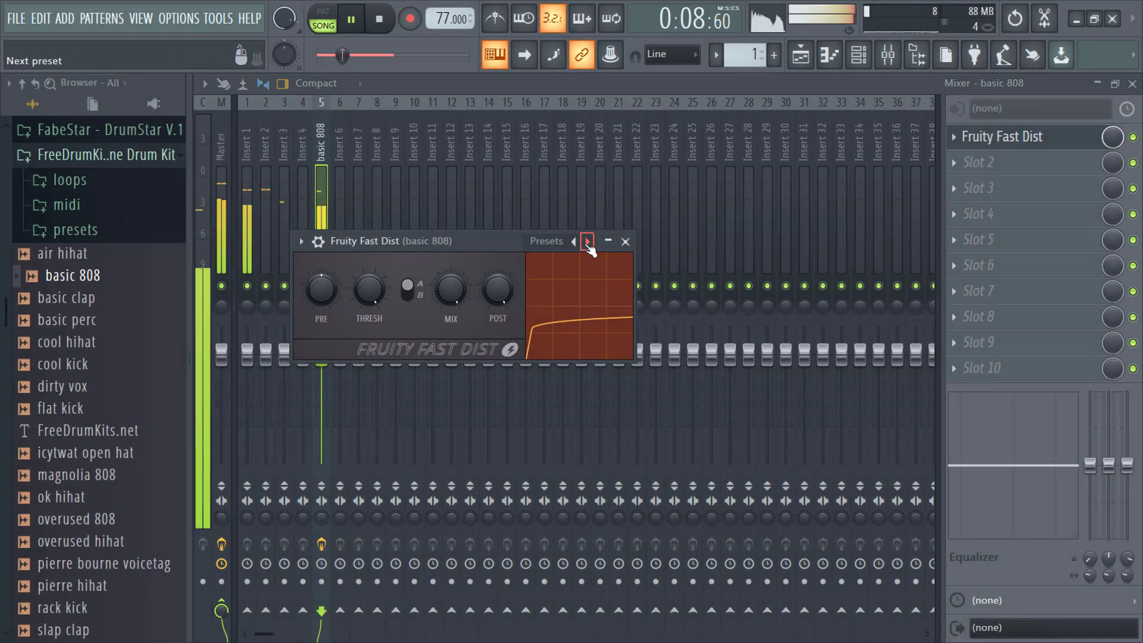
drag(458, 297, 449, 280)
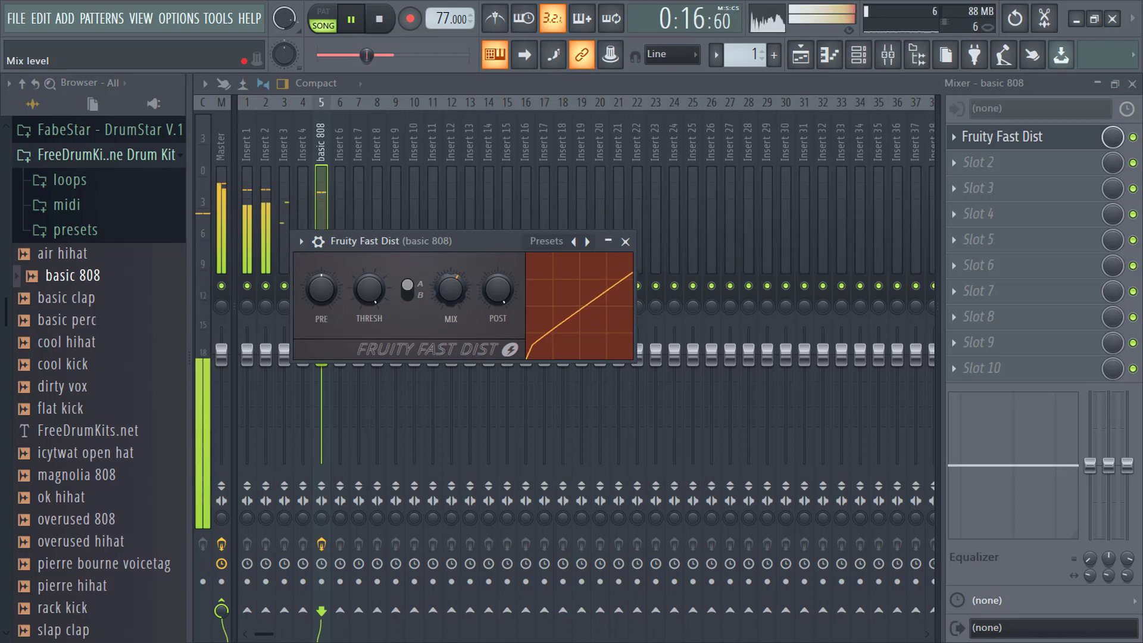
drag(487, 285, 454, 287)
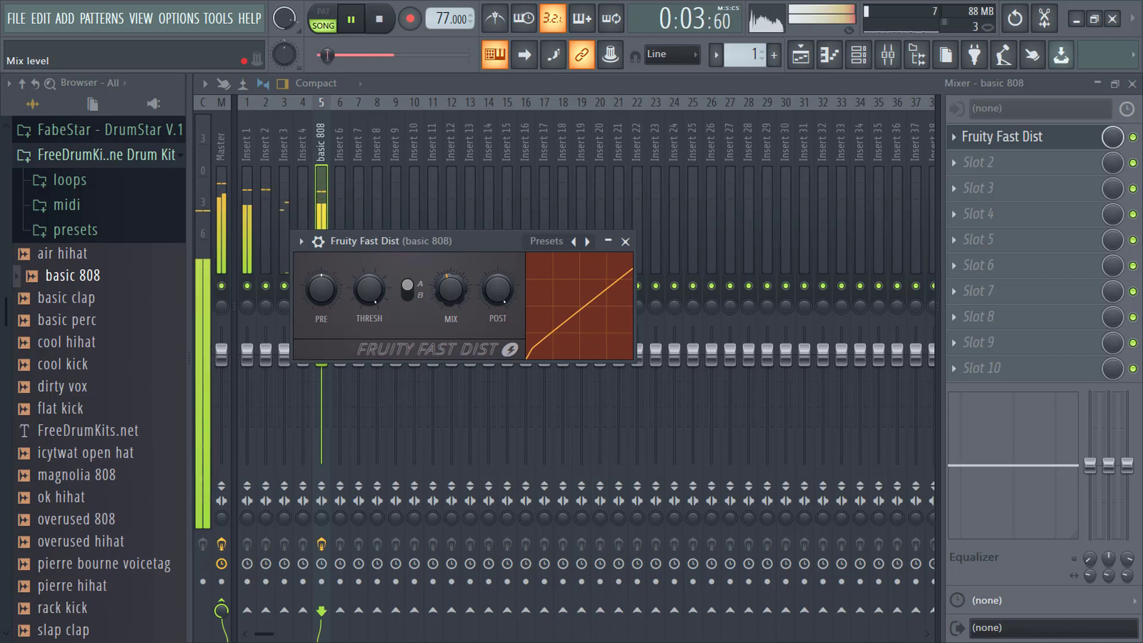
click(625, 242)
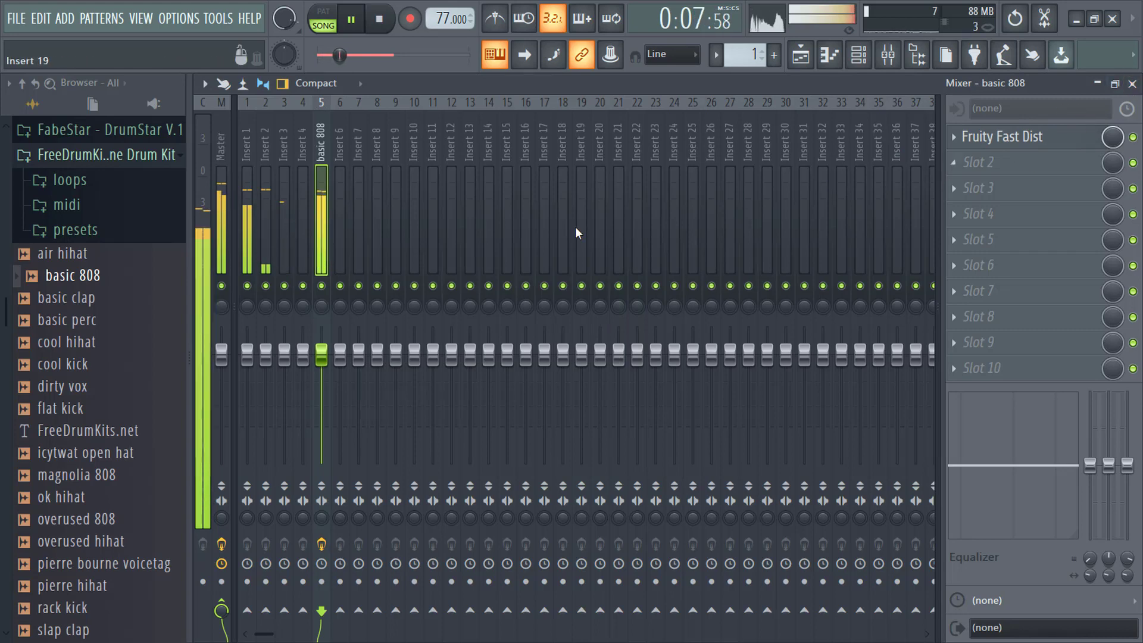
click(803, 55)
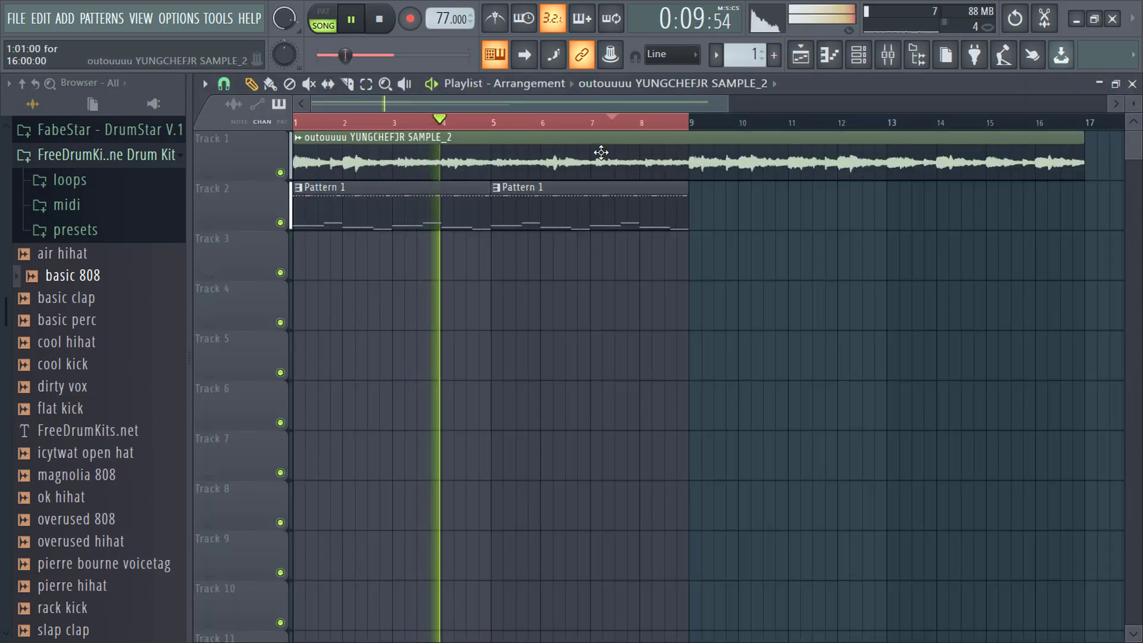
click(887, 56)
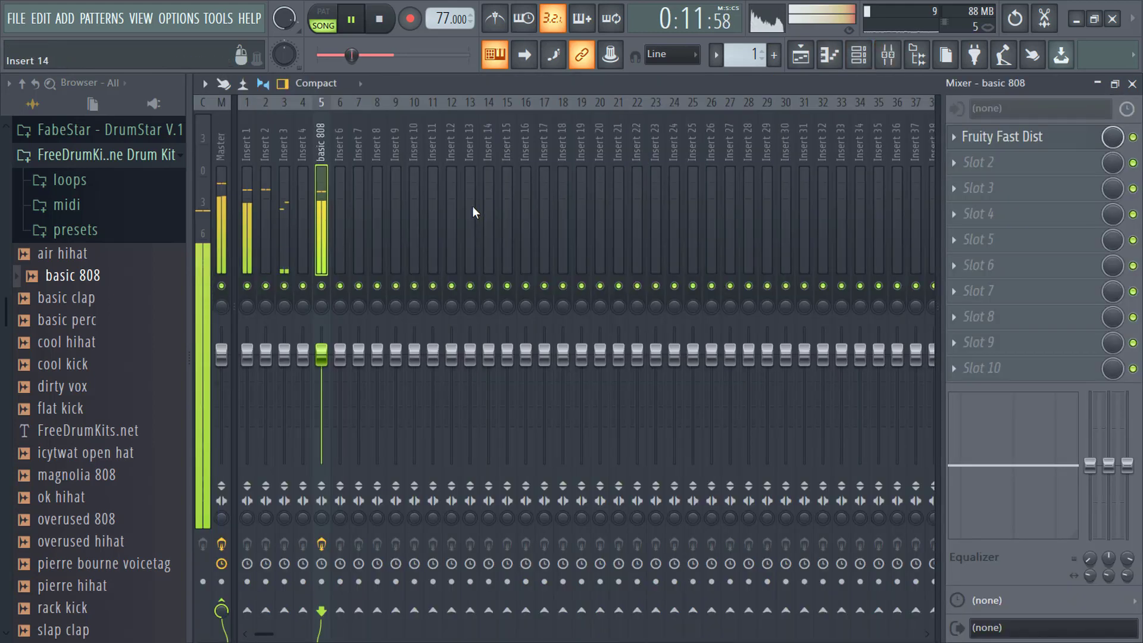
Route the audio sample's channel to mixer insert 13.
click(472, 205)
right_click(478, 205)
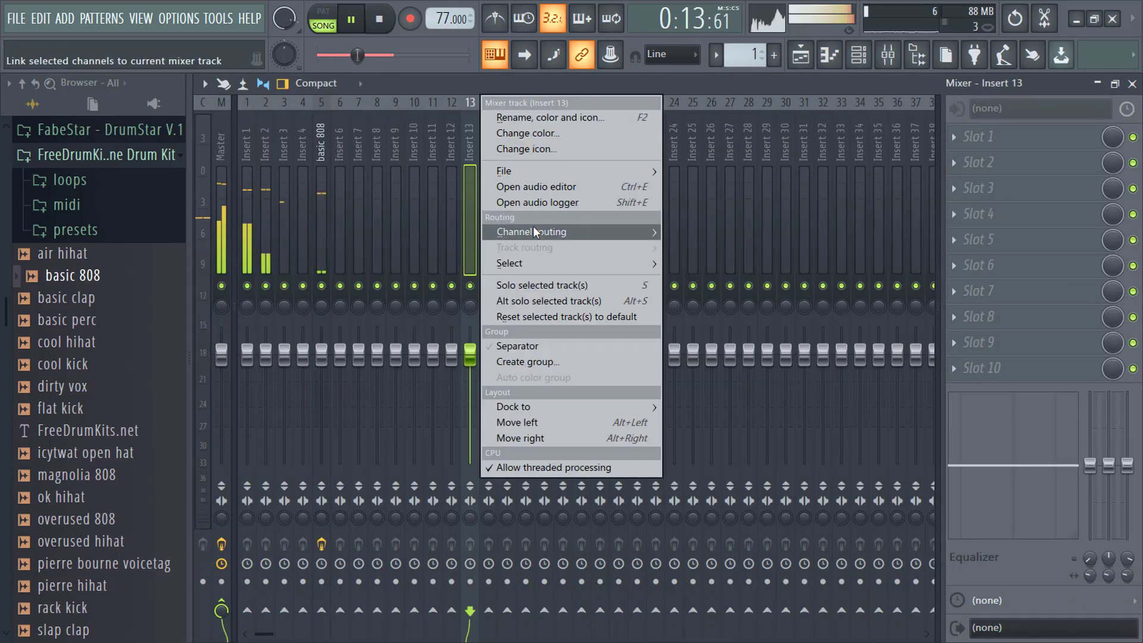
mouse_move(534, 232)
click(721, 234)
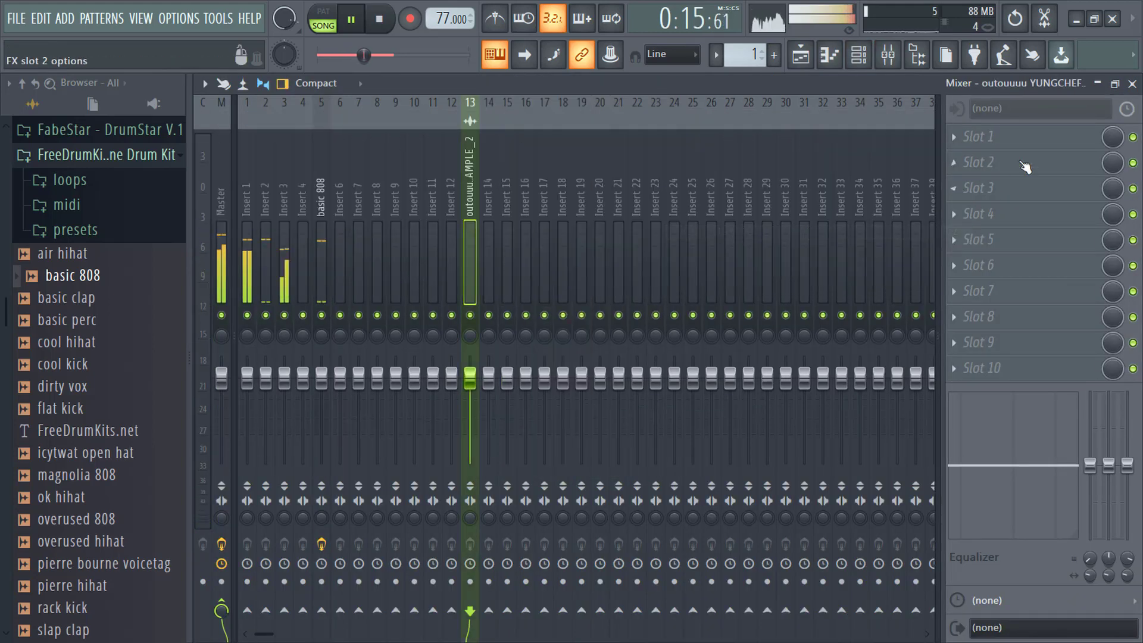
Add Fruity Parametric EQ 2 to the sample's mixer track and cut its lows with band 1 at about 168 Hz.
key(alt+p)
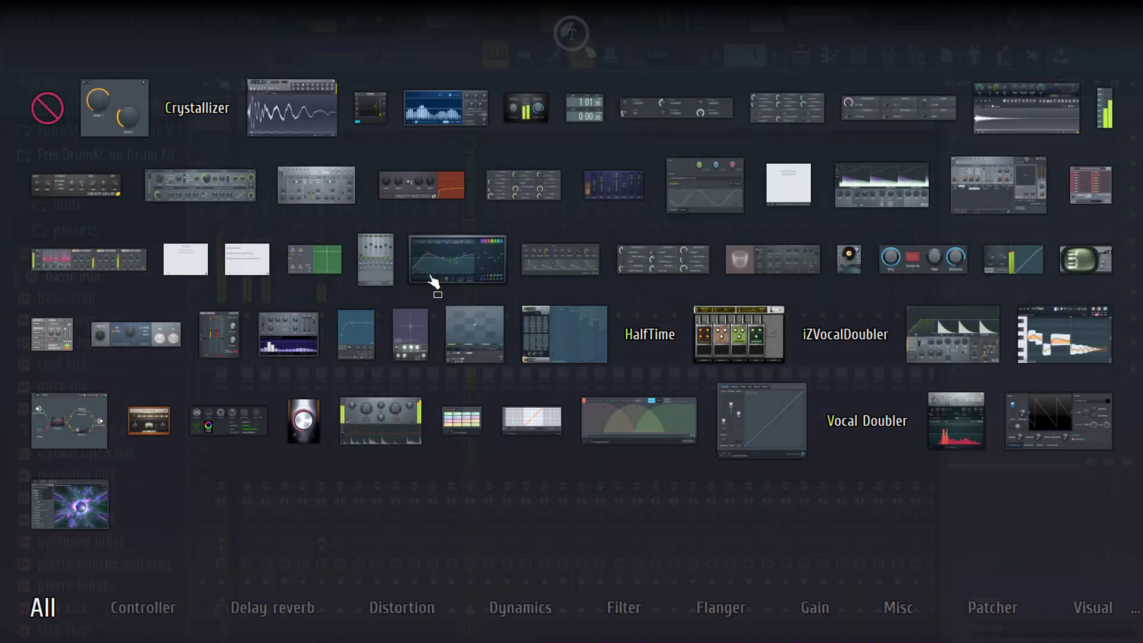
click(469, 264)
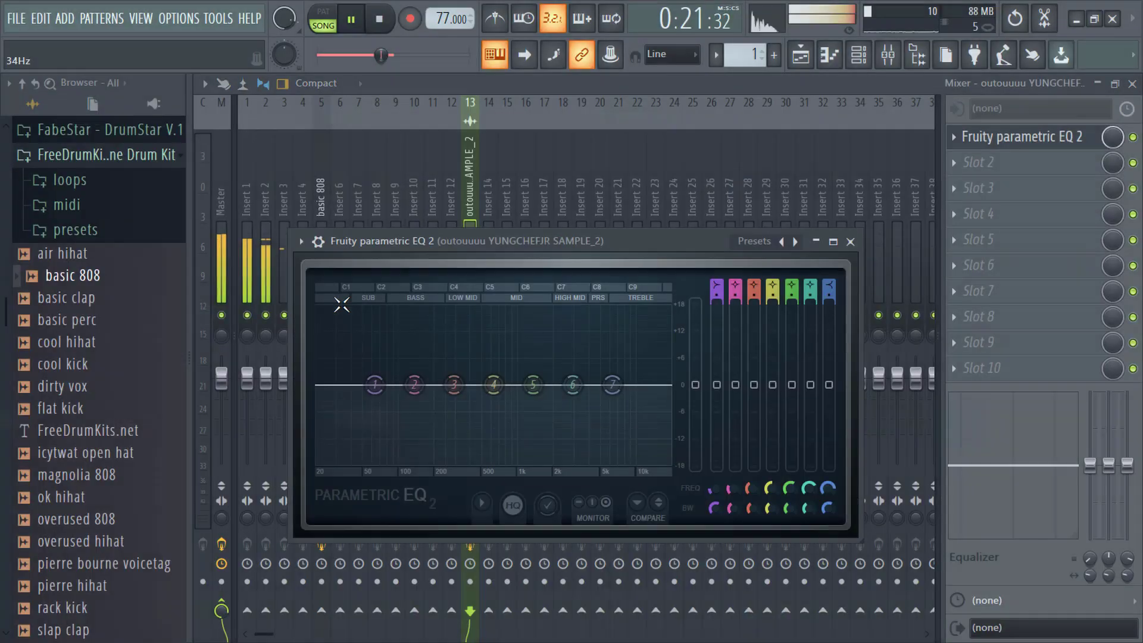
drag(363, 376, 408, 464)
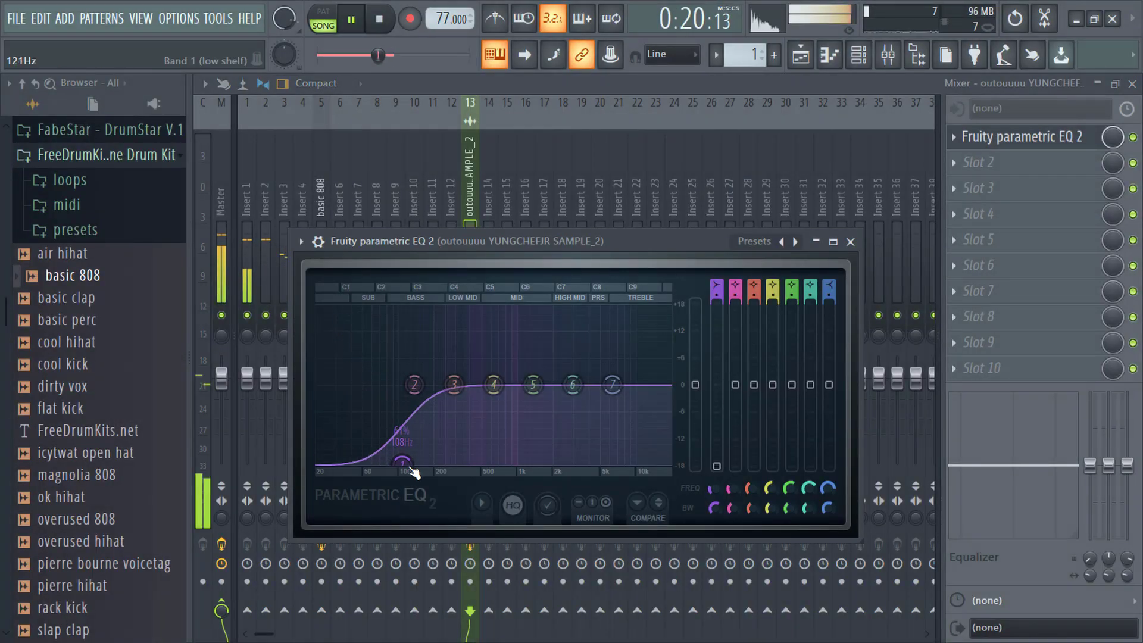
drag(411, 471, 421, 470)
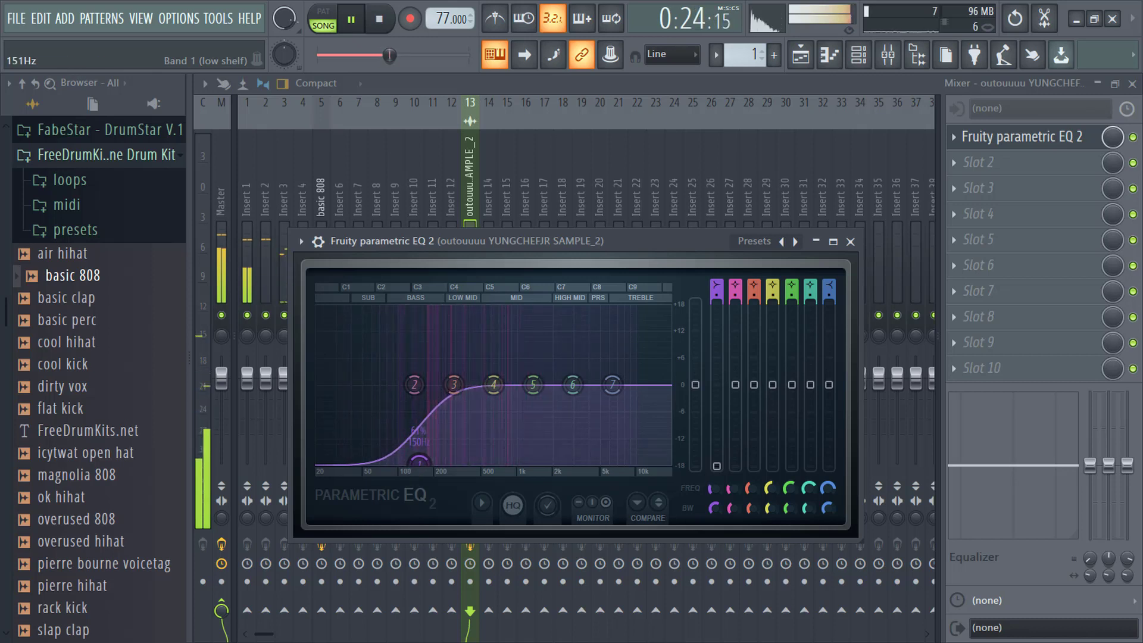
drag(419, 463, 420, 463)
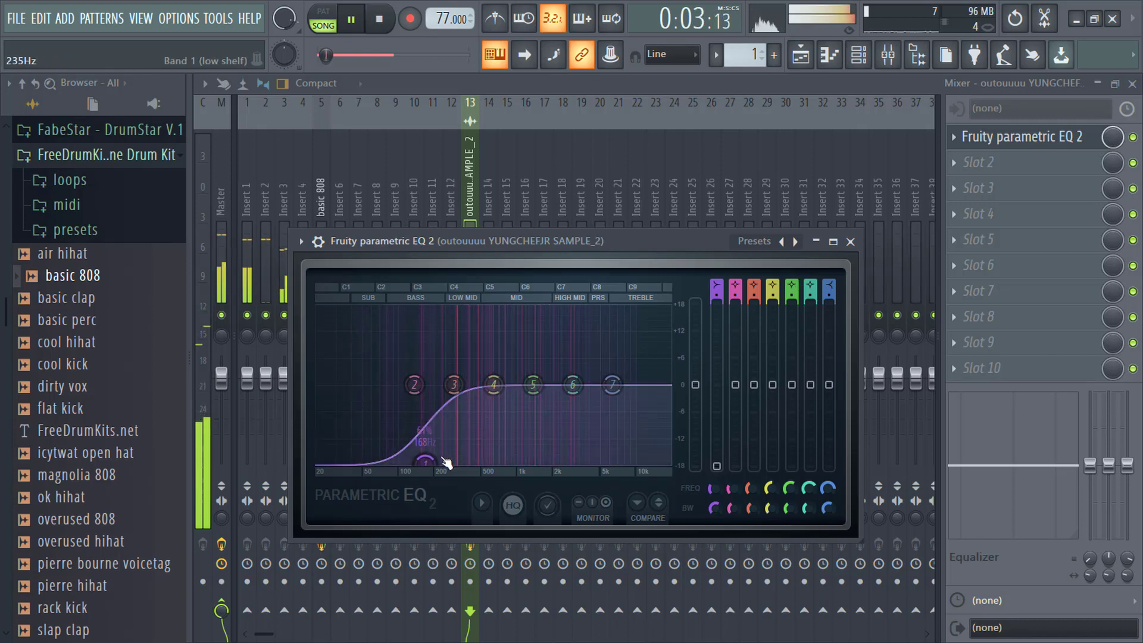
click(849, 241)
Add Fruity Parametric EQ 2 to the basic 808 mixer track and boost band 2 by about 3.5 dB in the bass range.
click(327, 249)
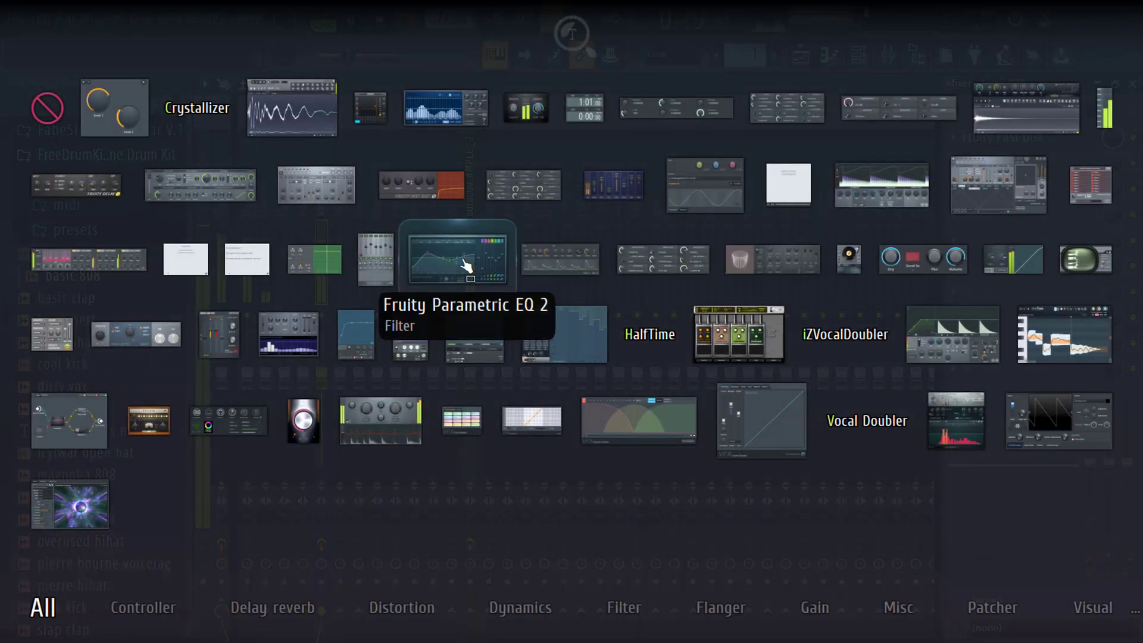
click(462, 258)
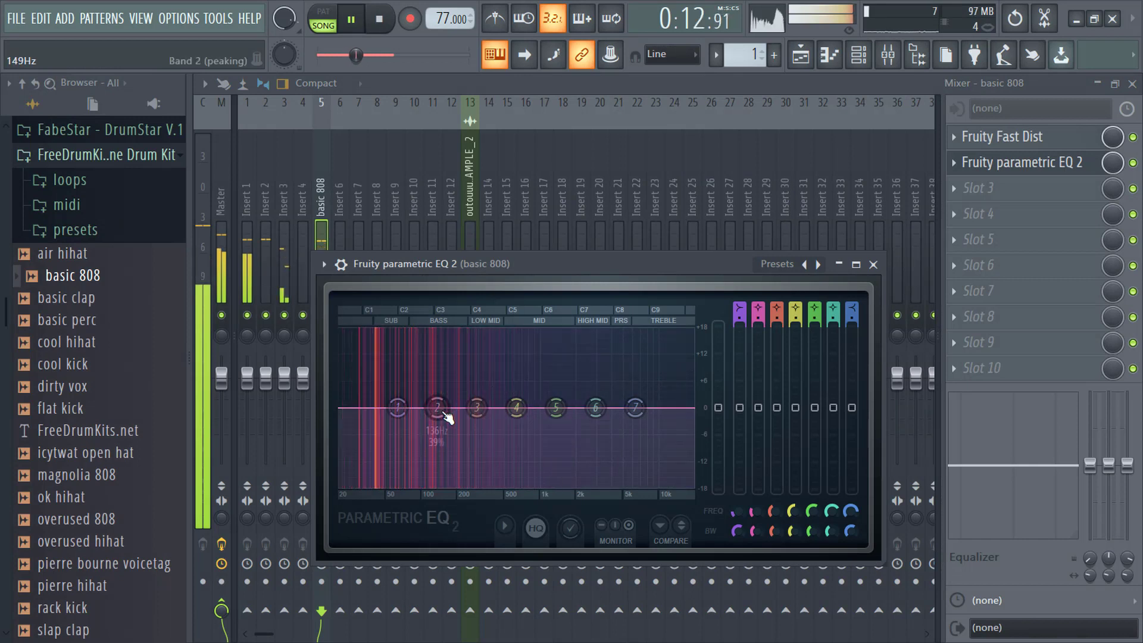
drag(445, 414, 488, 388)
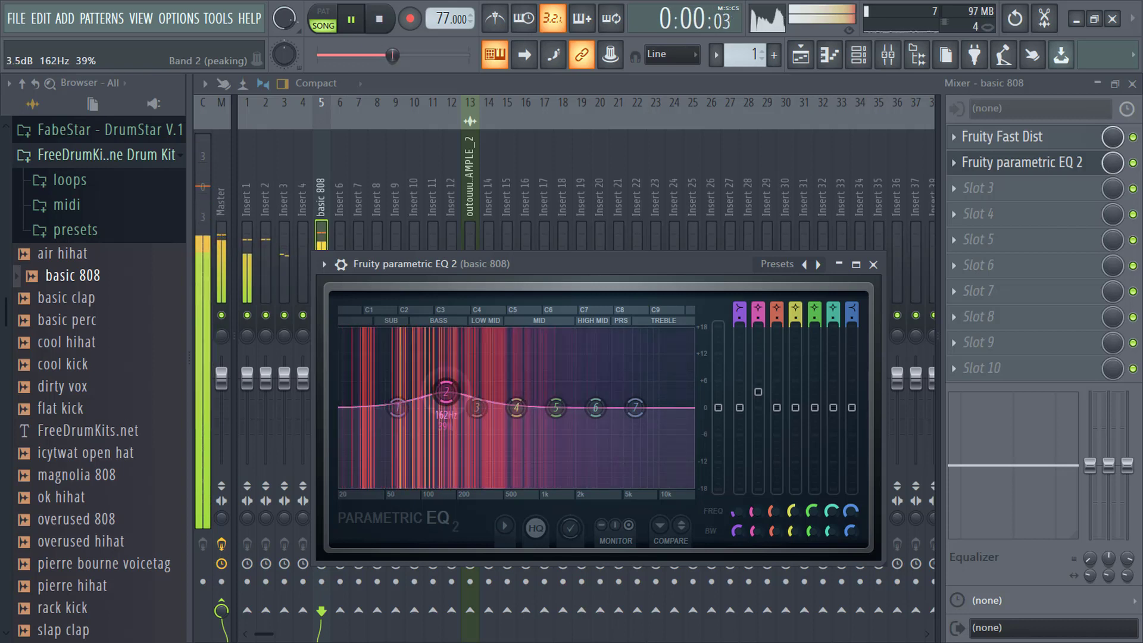
drag(446, 391, 441, 391)
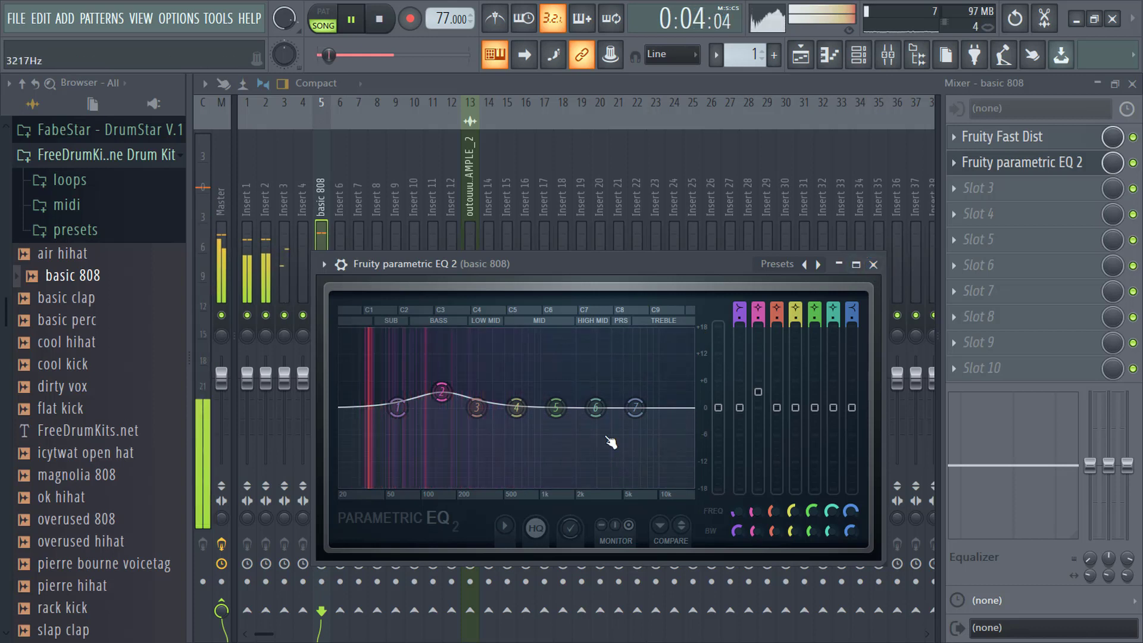
Roll off the 808's highs with EQ band 7 between 1 and 2 kHz, and return to the playlist.
drag(635, 407, 572, 485)
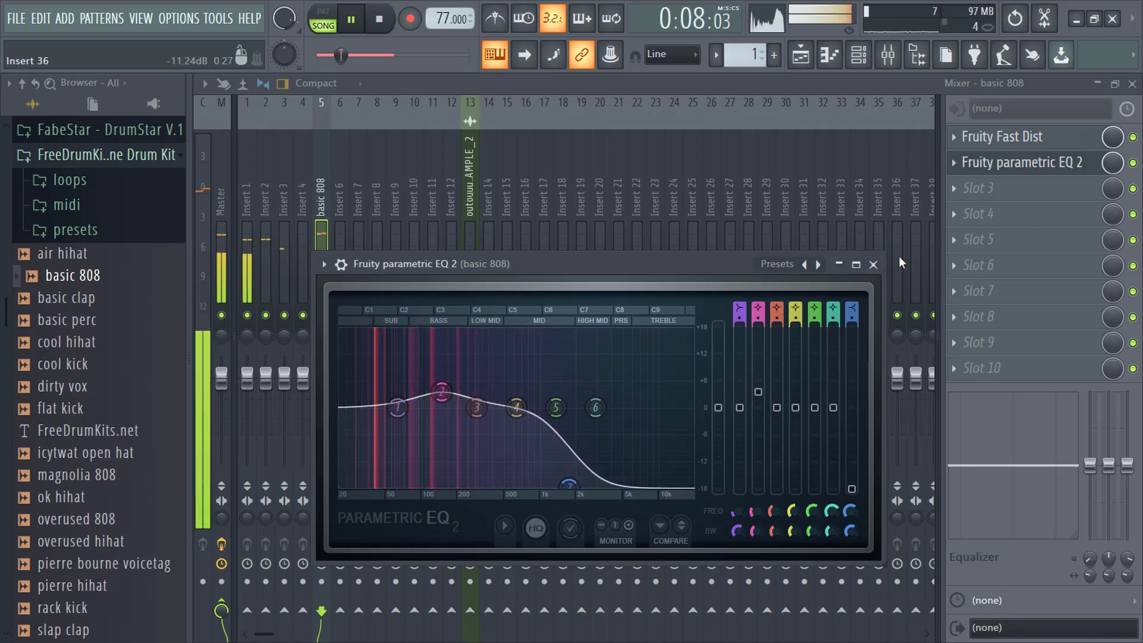
click(874, 265)
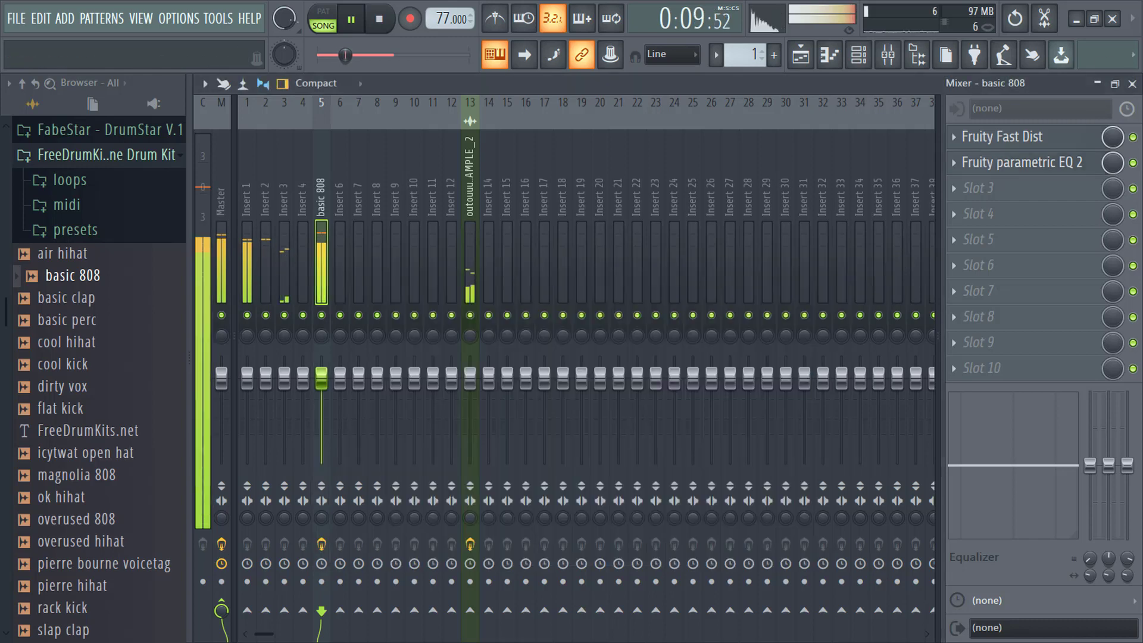
click(1134, 83)
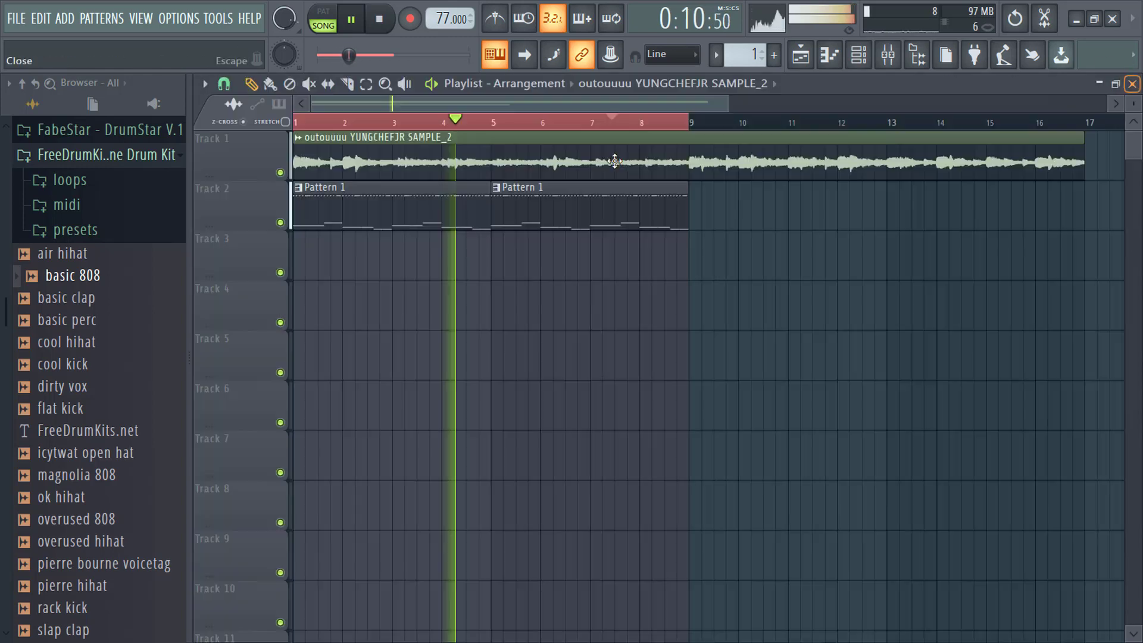
Browse to the Kick folder of the FabeStar - DrumStar V.1 kit and audition KickStar (1).
click(141, 156)
scroll(88, 209, up, 2)
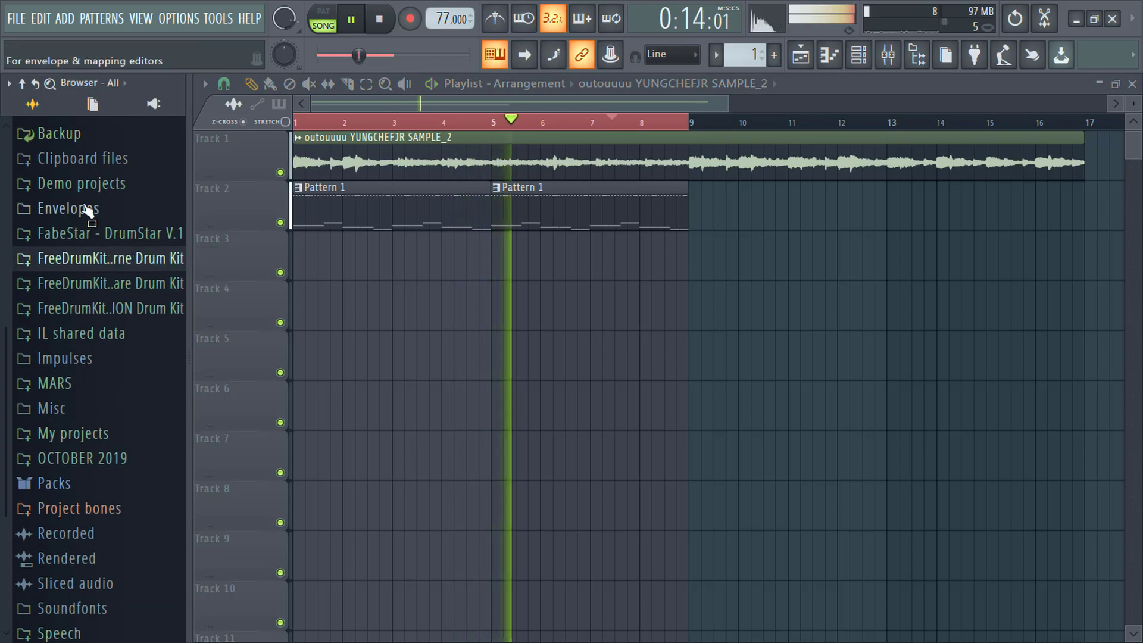
click(90, 234)
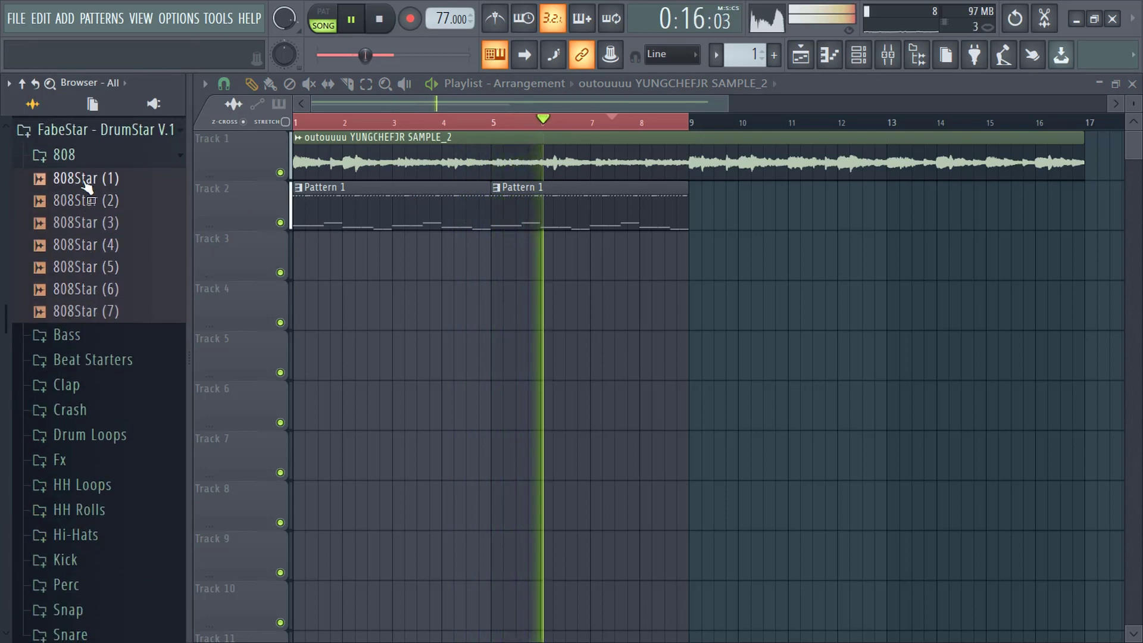
click(83, 156)
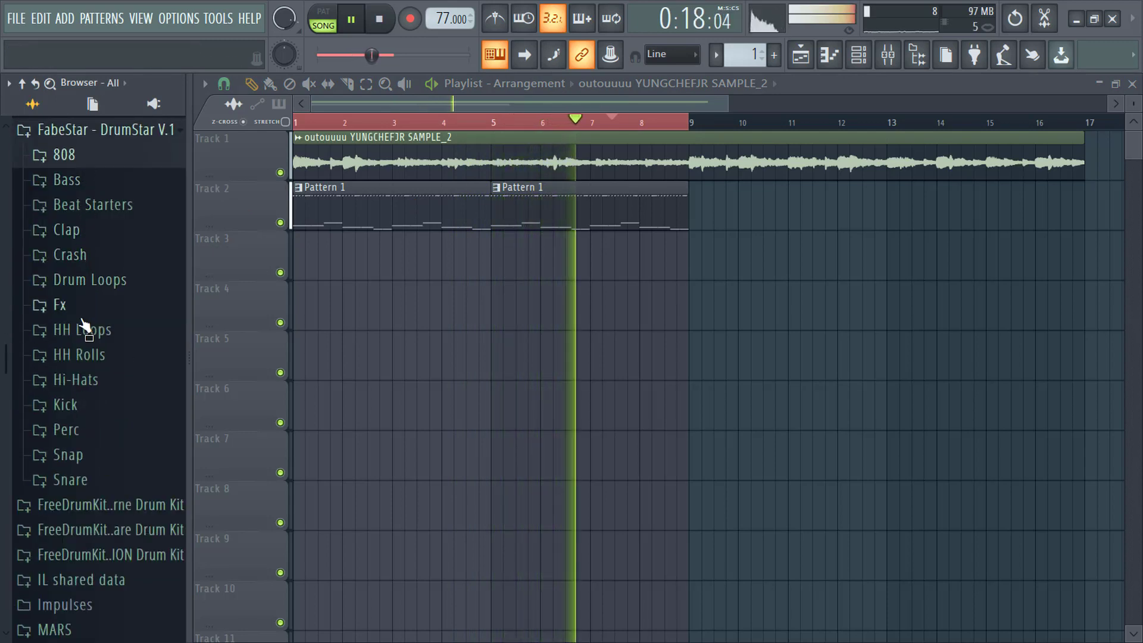
click(84, 407)
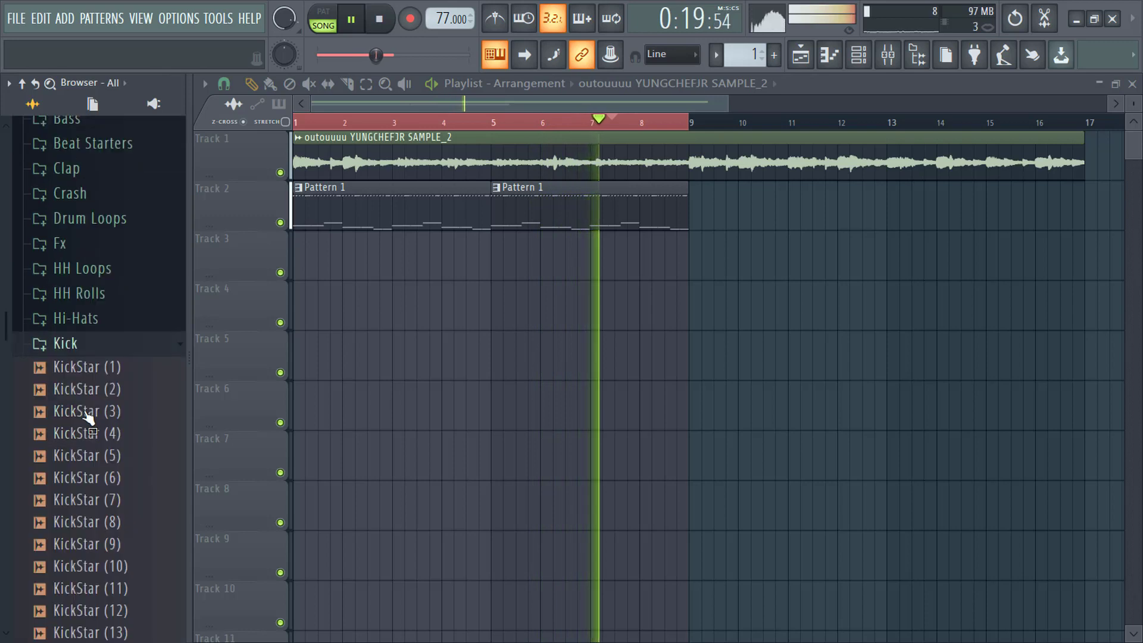
click(60, 366)
Show the unsorted channels in the channel rack and add KickStar (1) above HHStar (9).
click(859, 55)
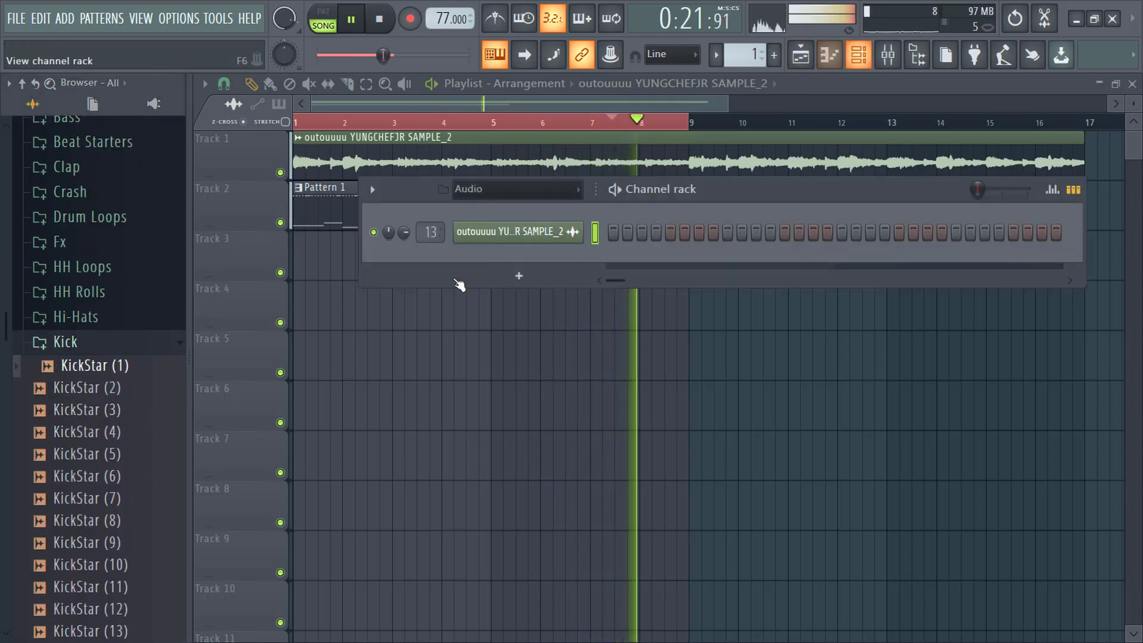
click(512, 190)
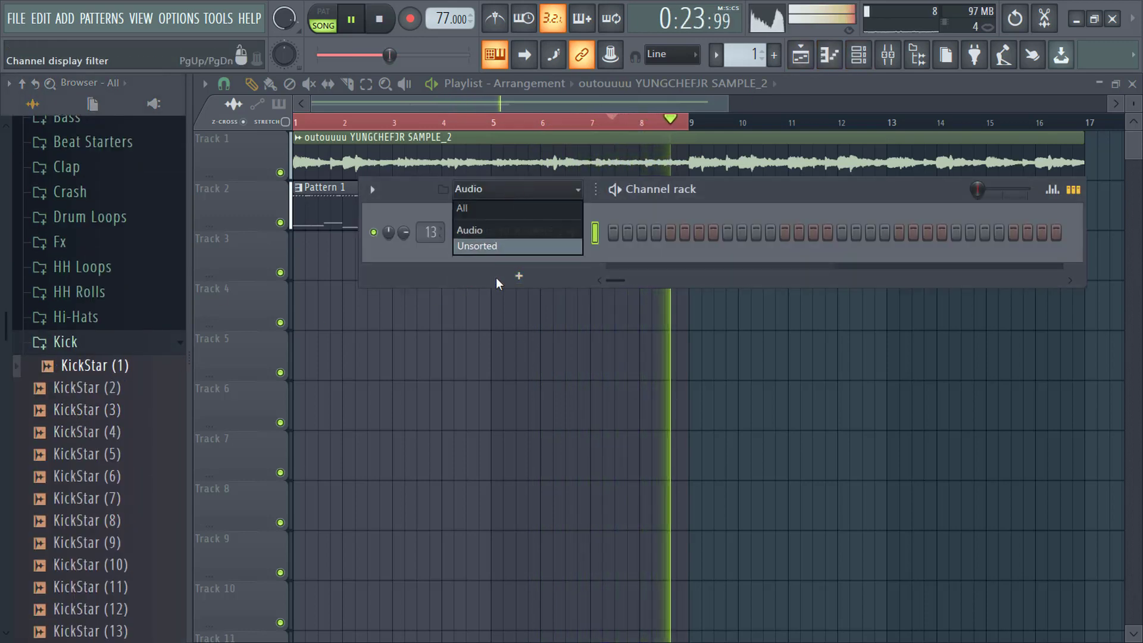
click(495, 246)
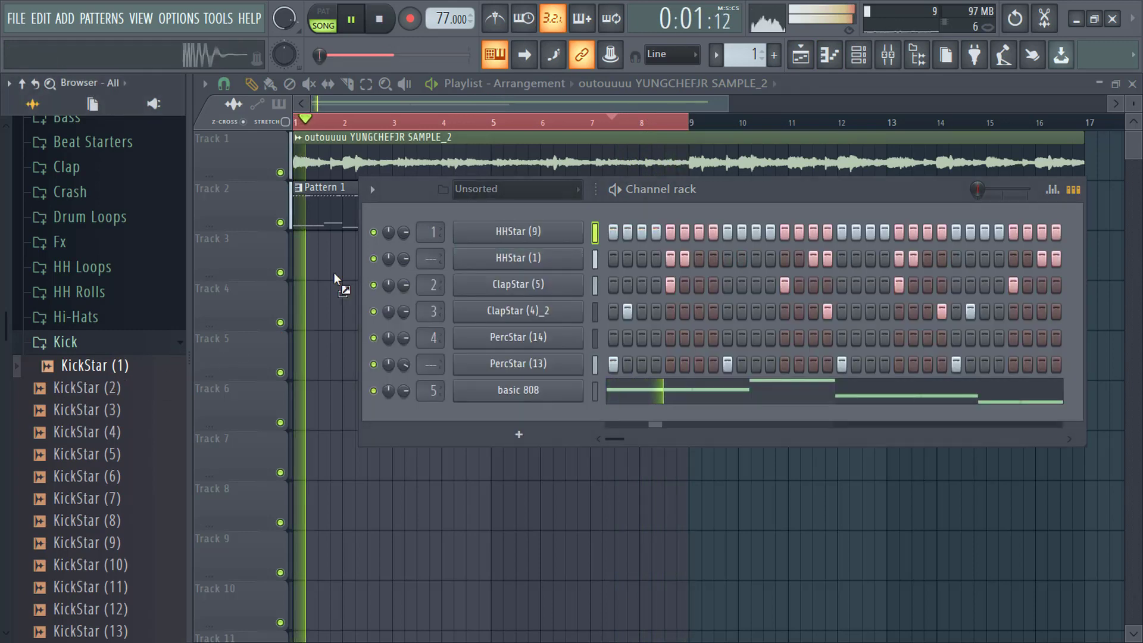
drag(334, 273, 483, 213)
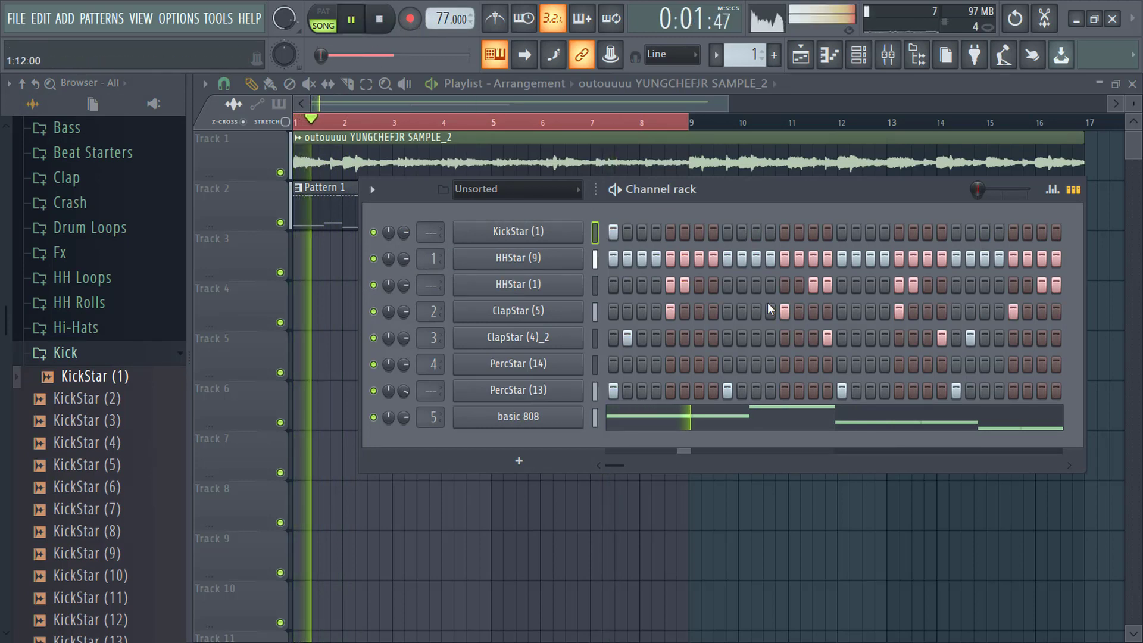
Program KickStar (1) hits on steps 7, 11, 17 and 23.
click(699, 227)
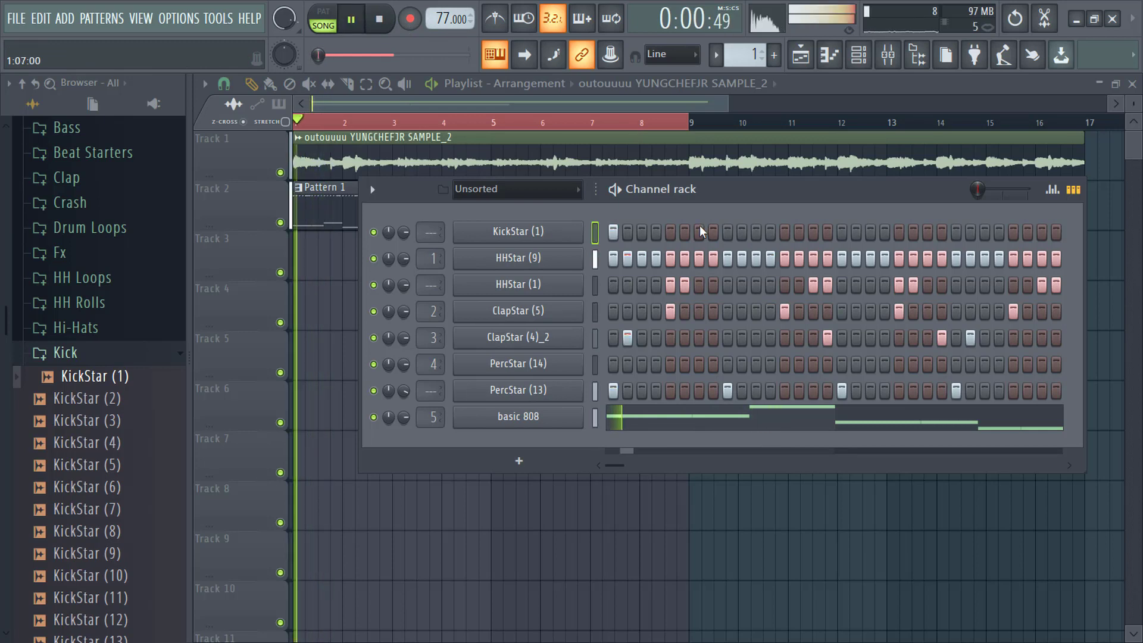
click(758, 231)
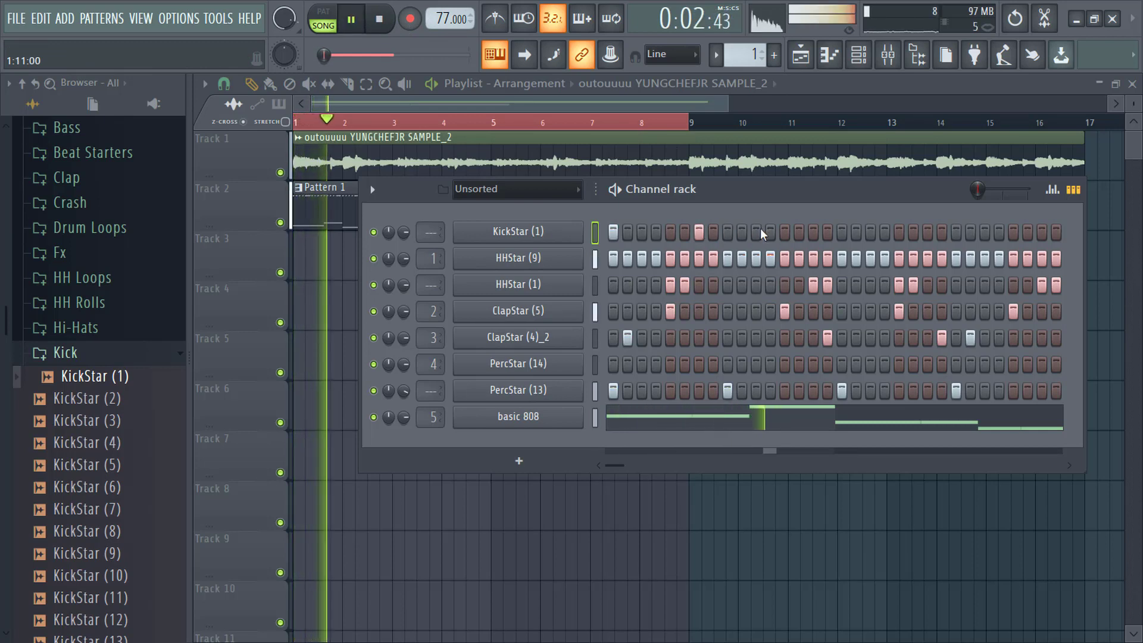
click(838, 230)
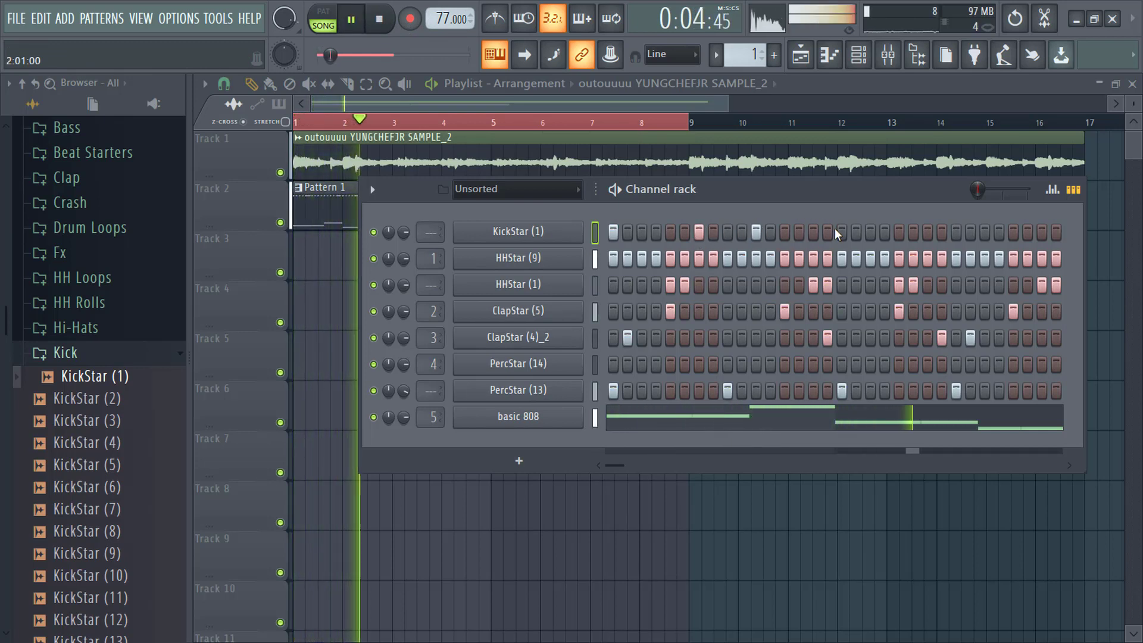
click(928, 232)
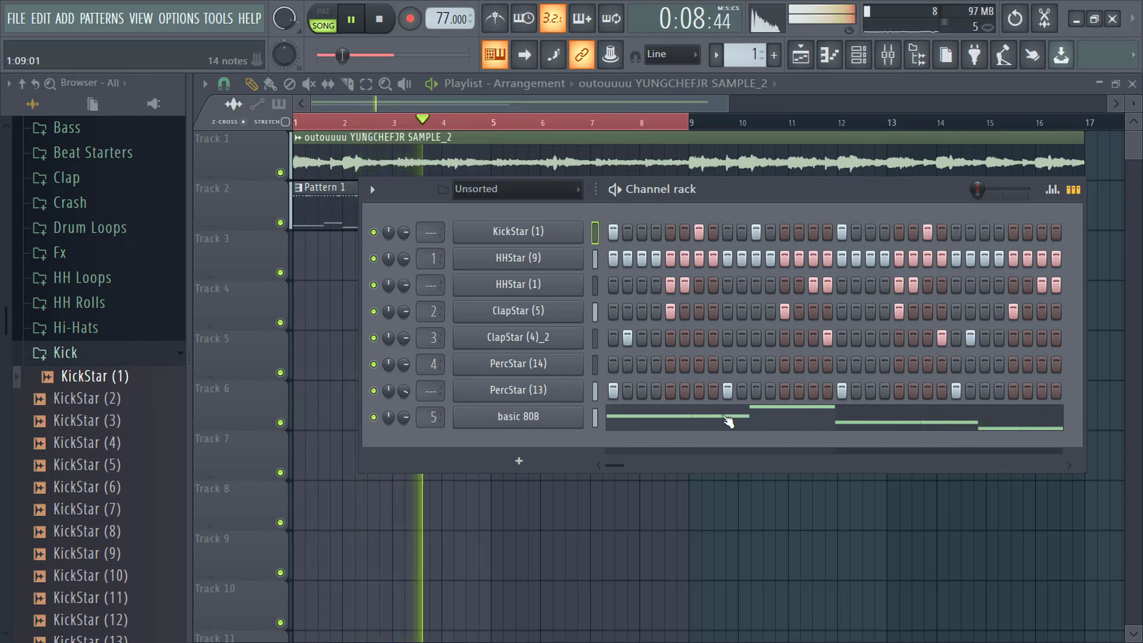
Check the basic 808 notes and add KickStar (1) hits on steps 27, 30 and 33.
click(727, 419)
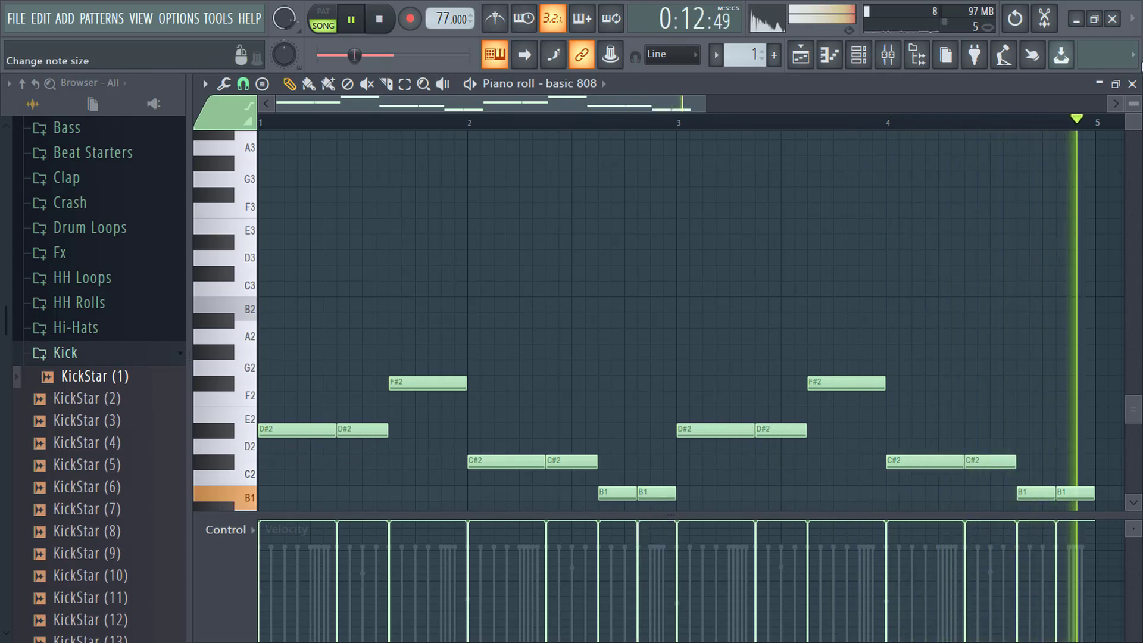
click(1133, 83)
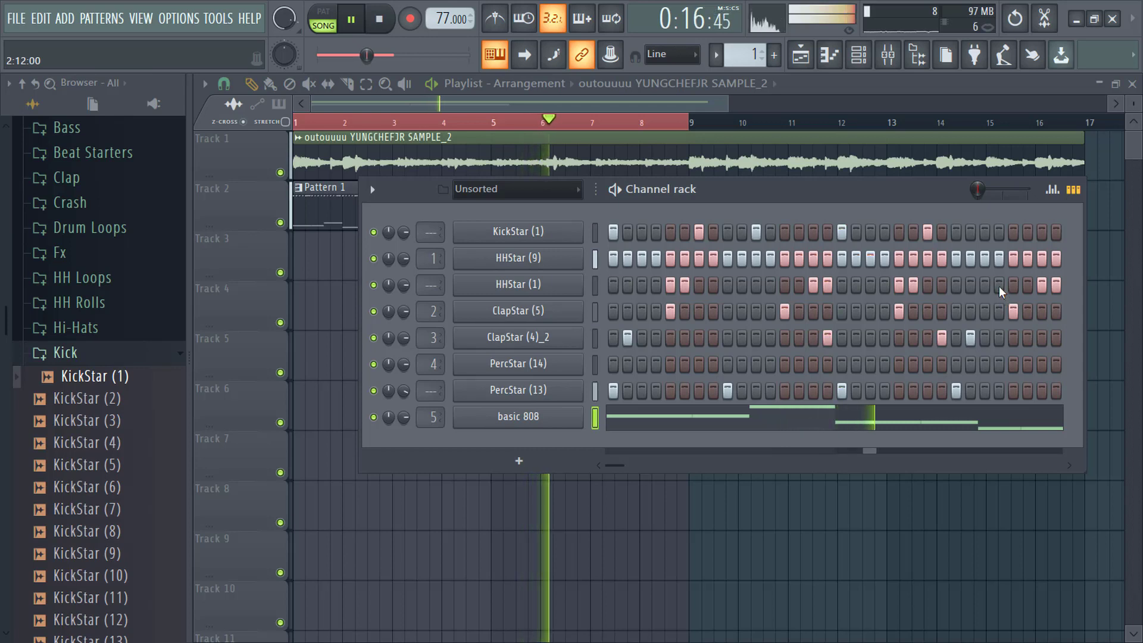
click(985, 232)
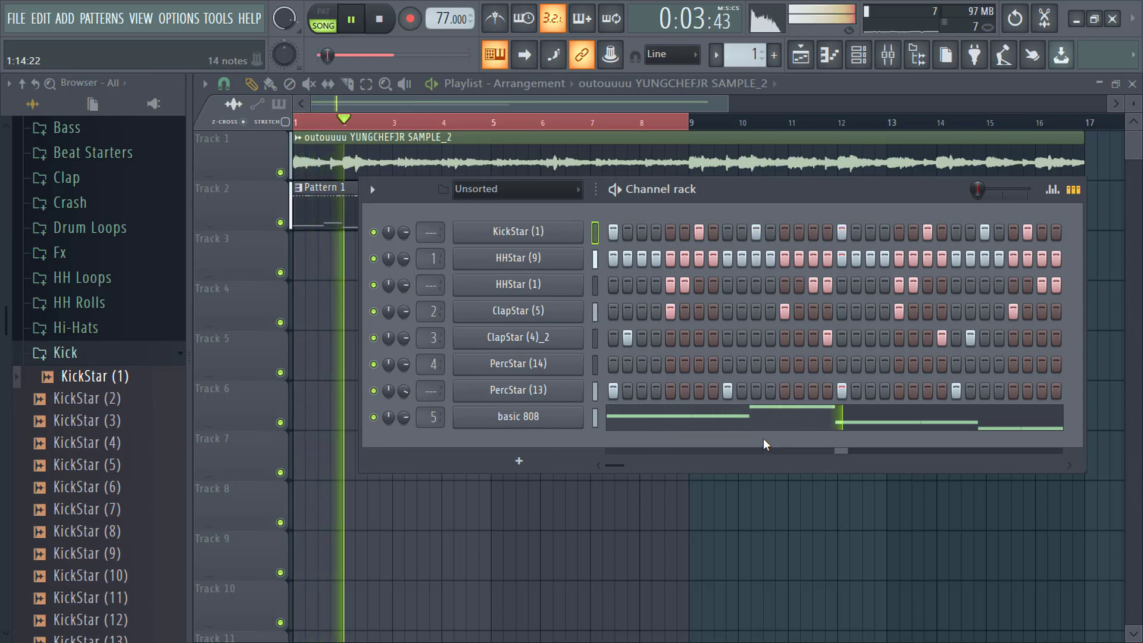
drag(630, 464, 834, 445)
click(856, 231)
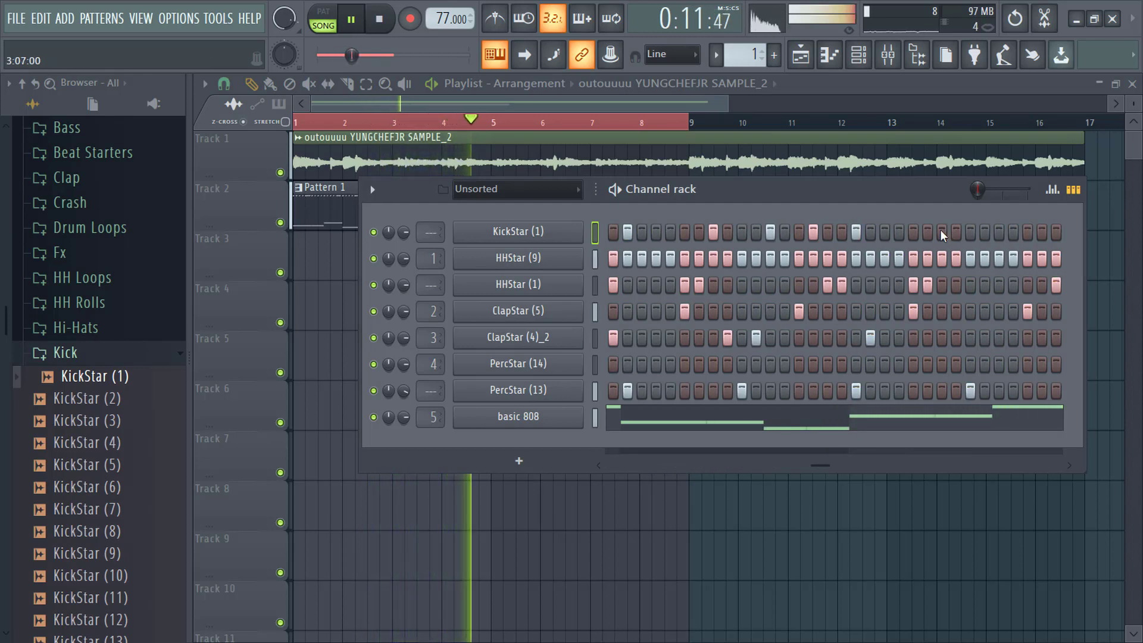
Copy the note sequence of the basic 808 channel and stop playback.
right_click(527, 417)
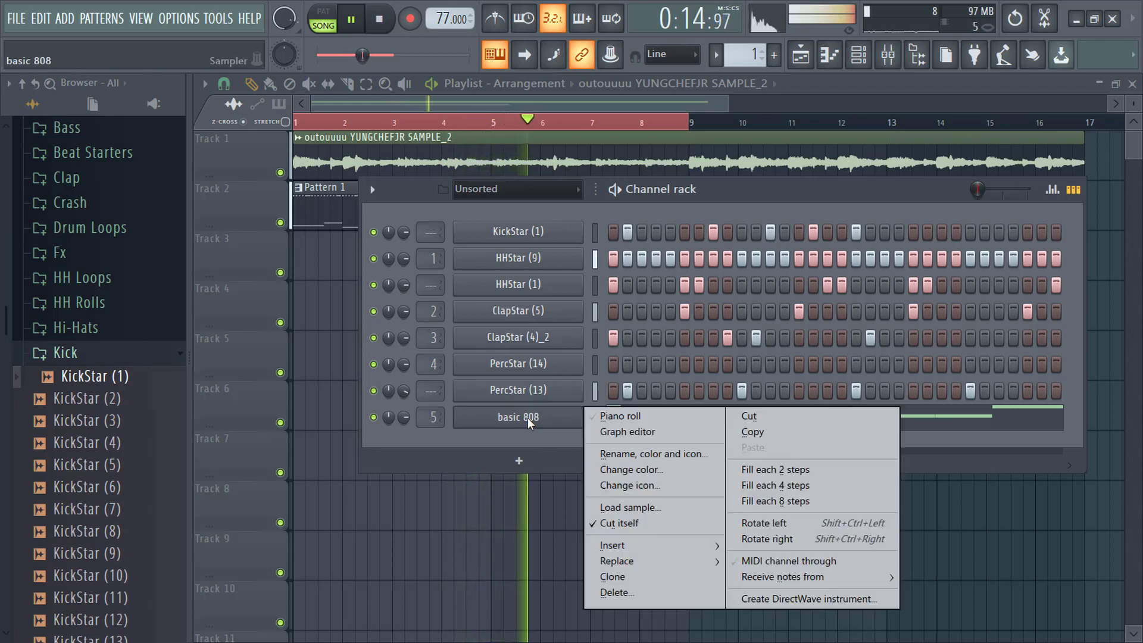
click(762, 433)
key(space)
right_click(561, 234)
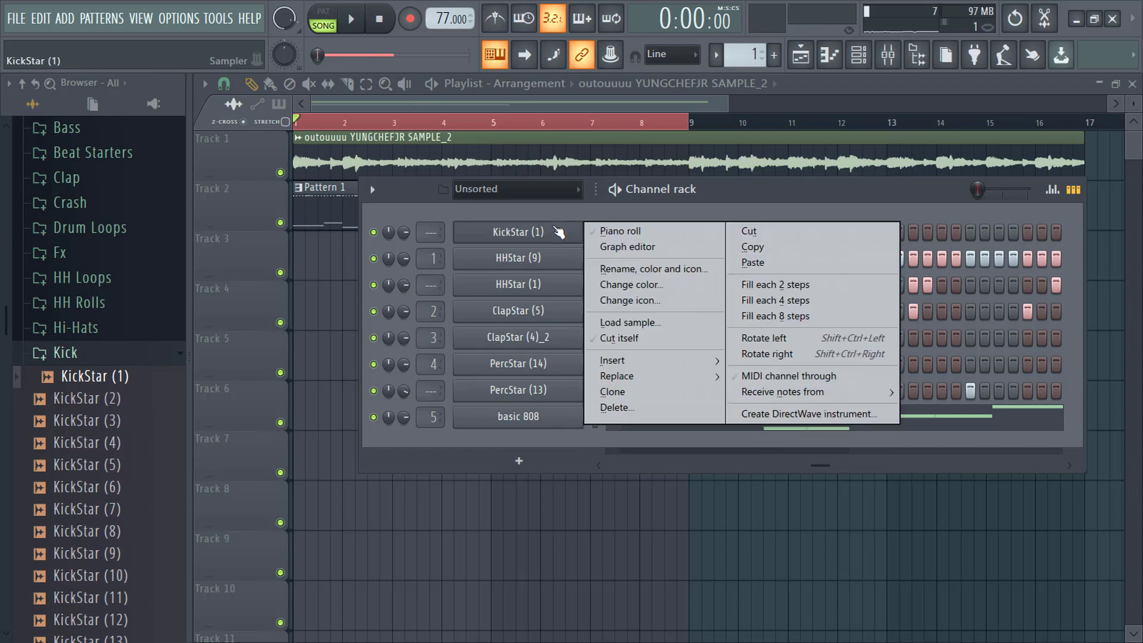
click(622, 231)
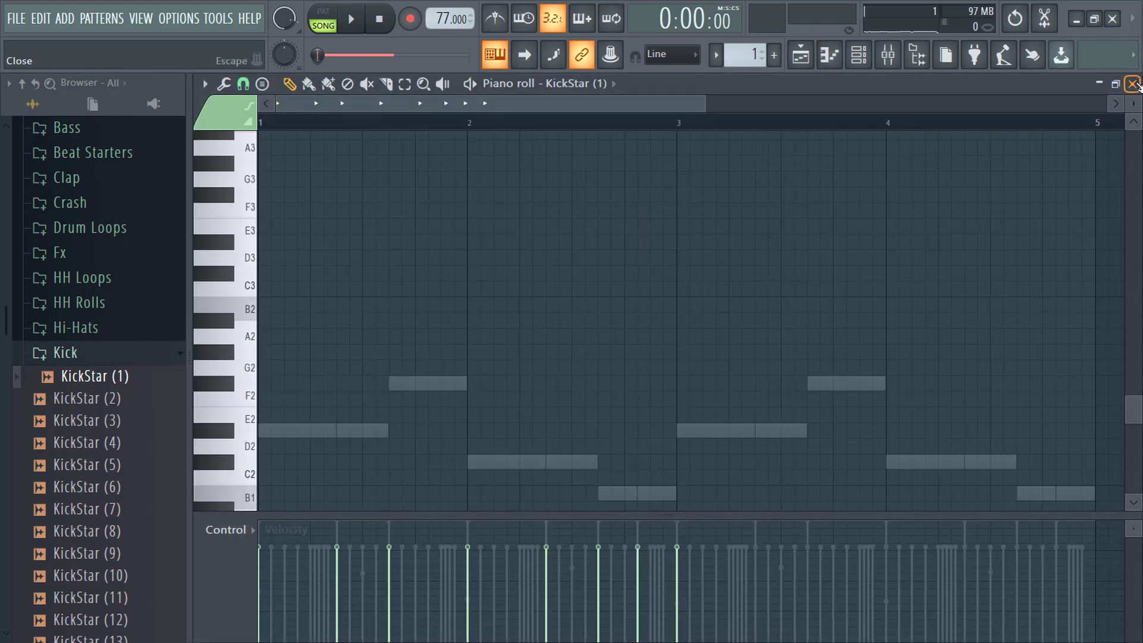
click(1133, 83)
Paste the copied 808 notes into the KickStar (1) channel.
right_click(581, 236)
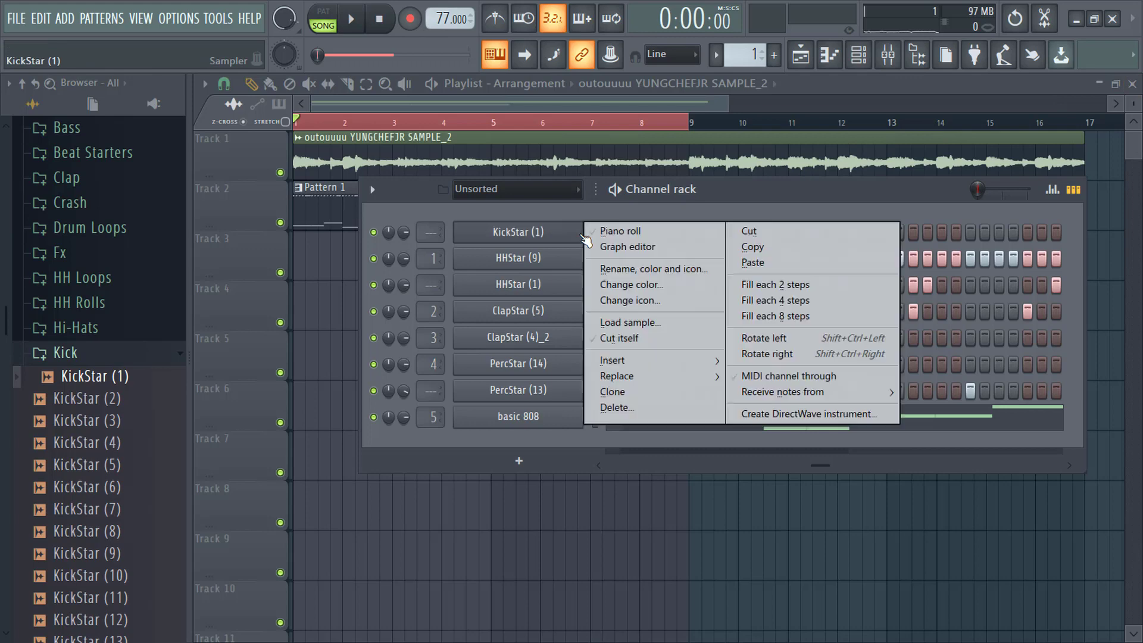
click(753, 263)
right_click(579, 240)
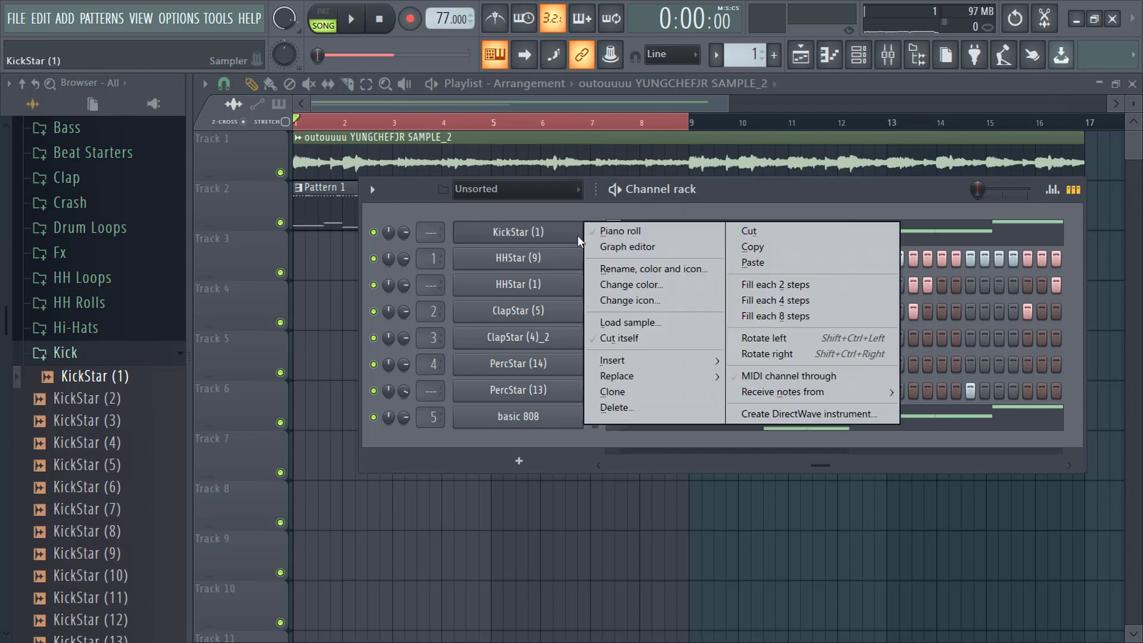
click(606, 341)
right_click(564, 416)
key(Escape)
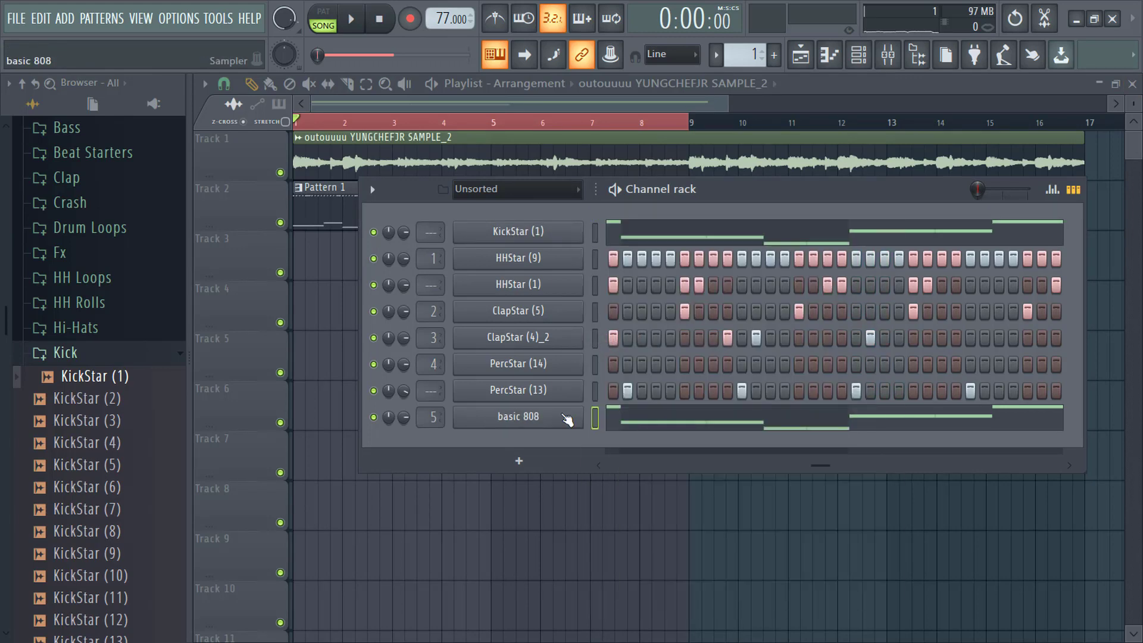
right_click(540, 234)
key(Escape)
Open the KickStar (1) notes in the piano roll and raise the first two D#2 notes of bar 1 to C5.
click(626, 234)
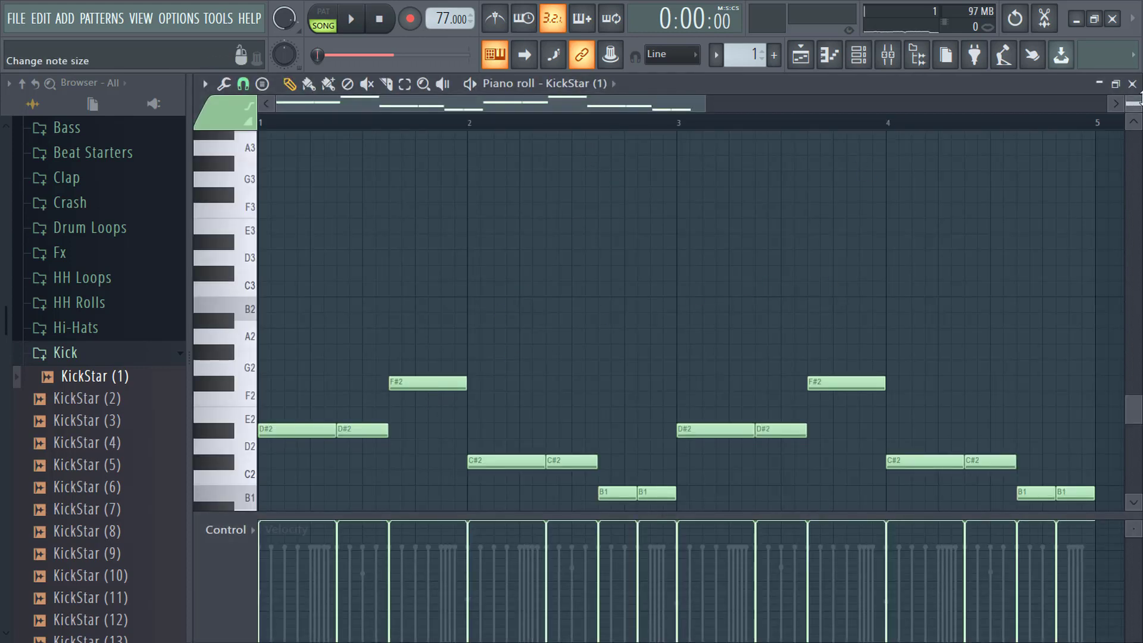
drag(1139, 98, 1139, 110)
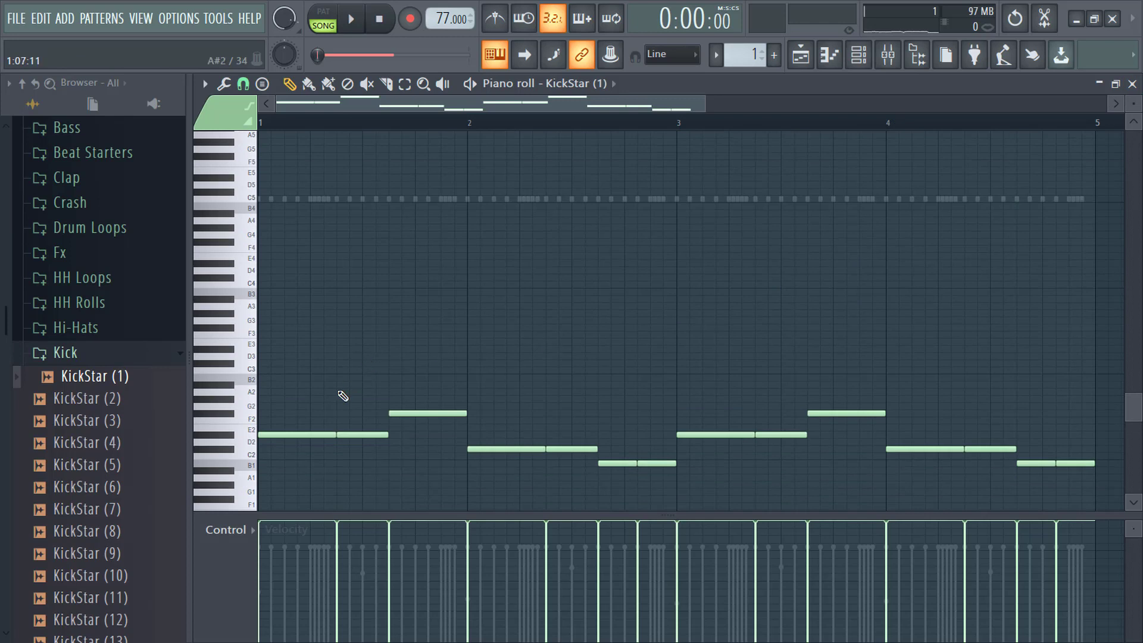
drag(366, 410, 284, 460)
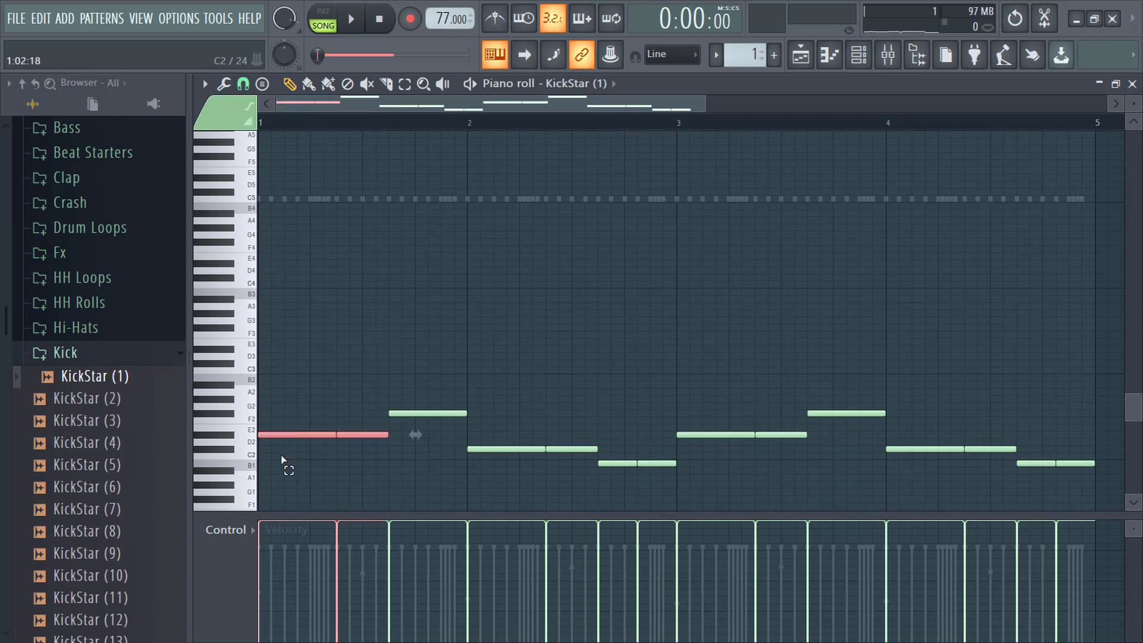
key(Up)
key(Up)
key(Up)
key(Up)
key(Up)
key(Up)
key(Up)
key(Up)
key(Up)
key(Up)
key(Up)
key(Up)
key(Up)
key(Up)
key(Up)
key(Up)
key(Up)
key(Up)
key(Up)
key(Up)
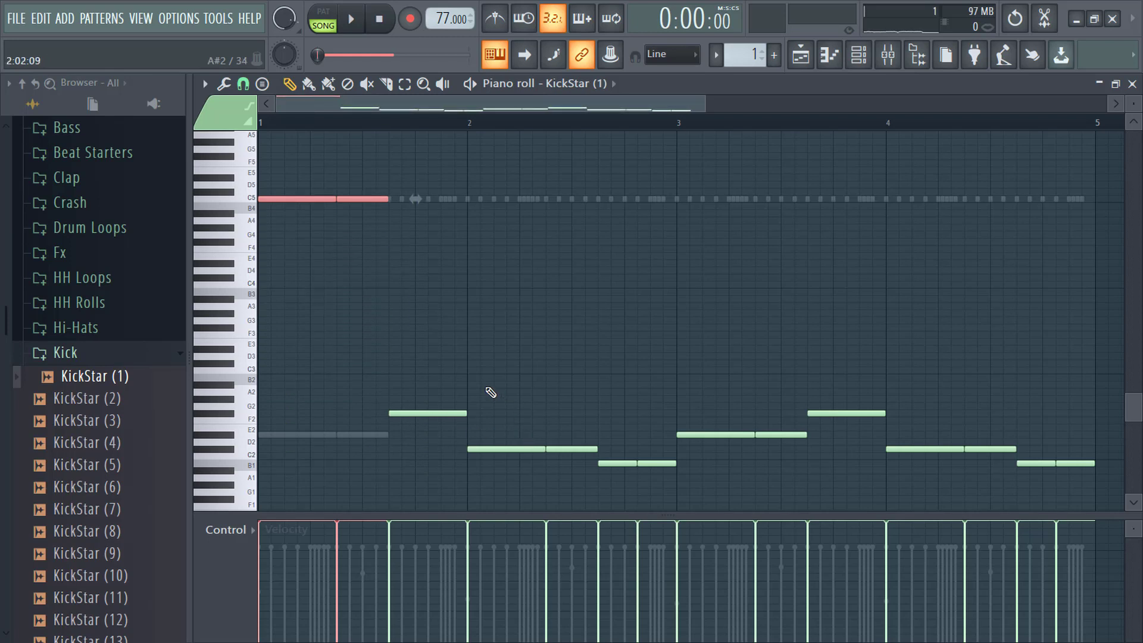
Raise the last note of bar 1 and all four notes of bar 2 to C5.
drag(485, 381, 385, 430)
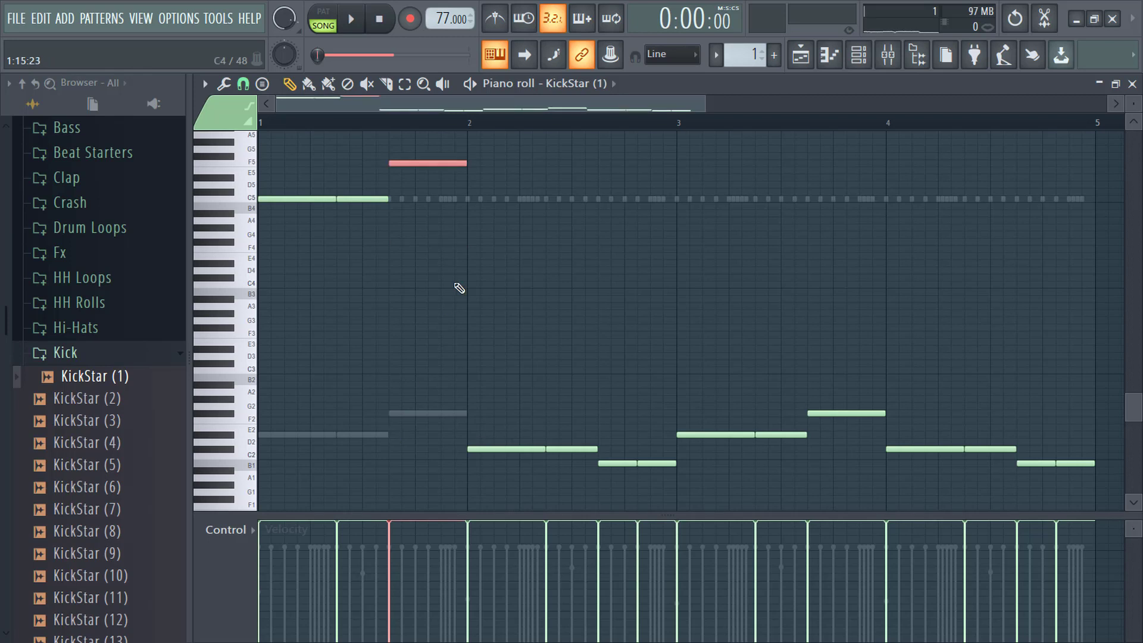
drag(593, 438, 496, 450)
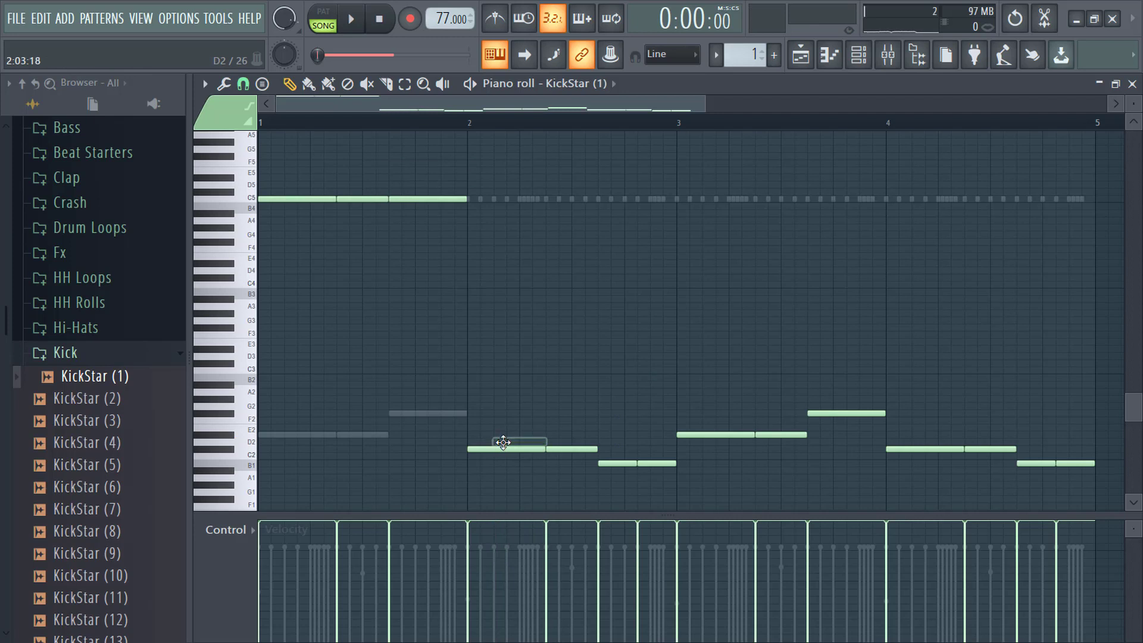
drag(571, 436, 458, 482)
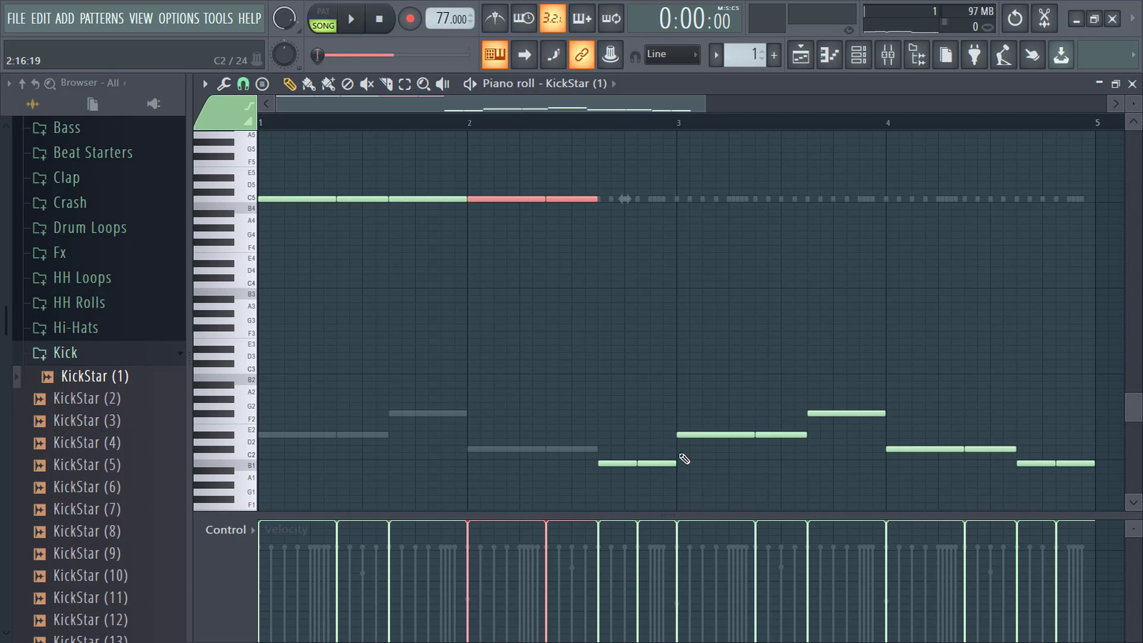
drag(692, 461, 605, 479)
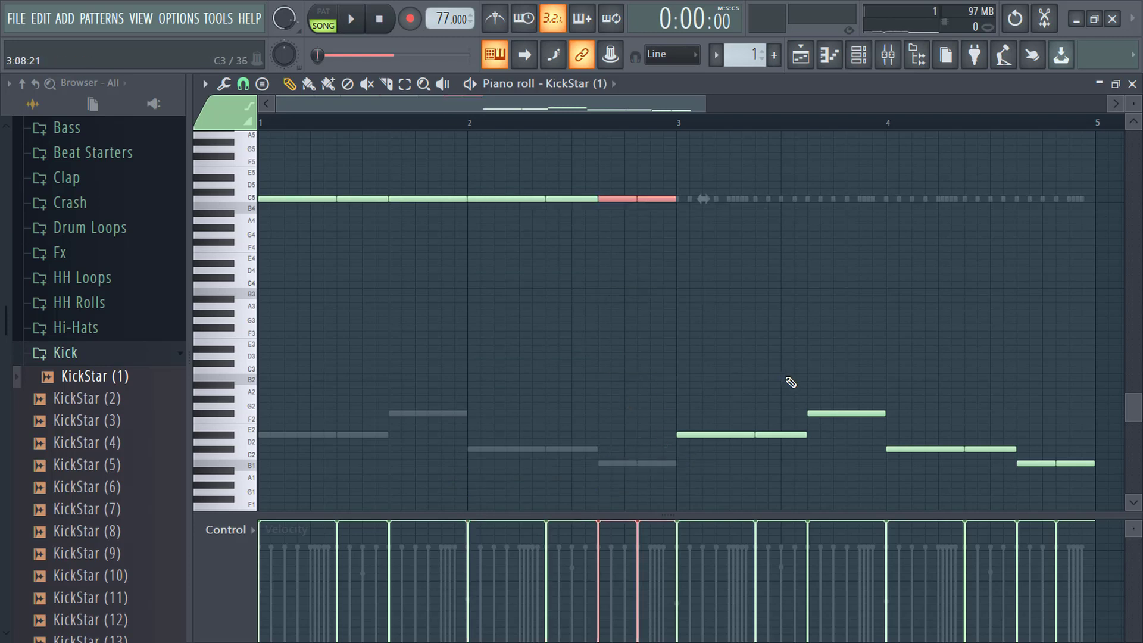
Raise all three kick notes in bar 3 to C5.
click(794, 411)
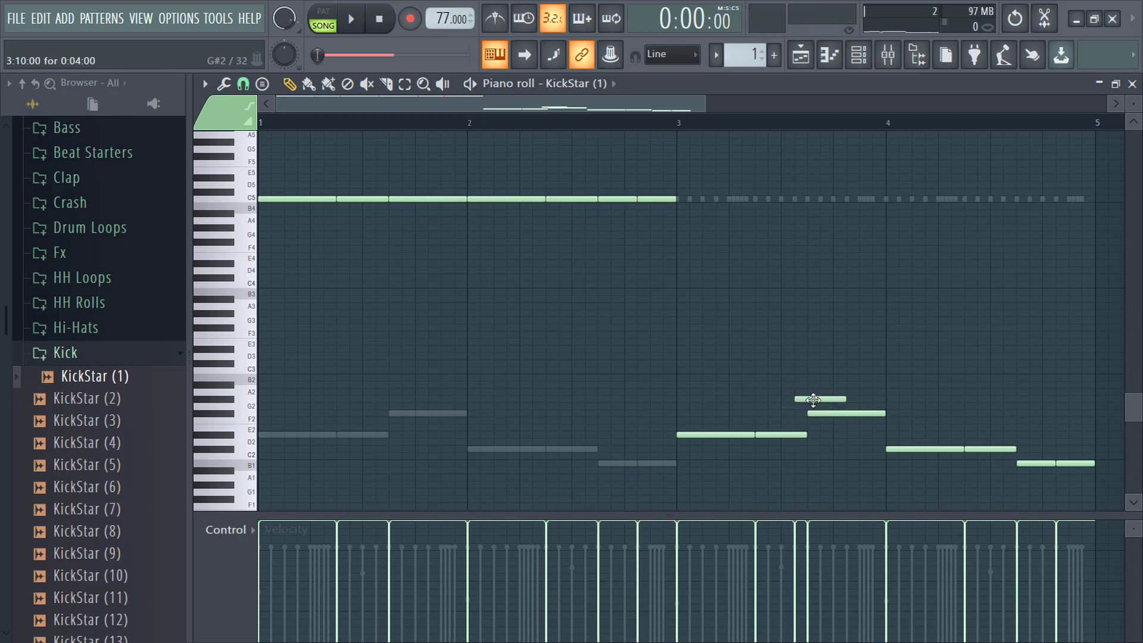
drag(774, 433, 698, 456)
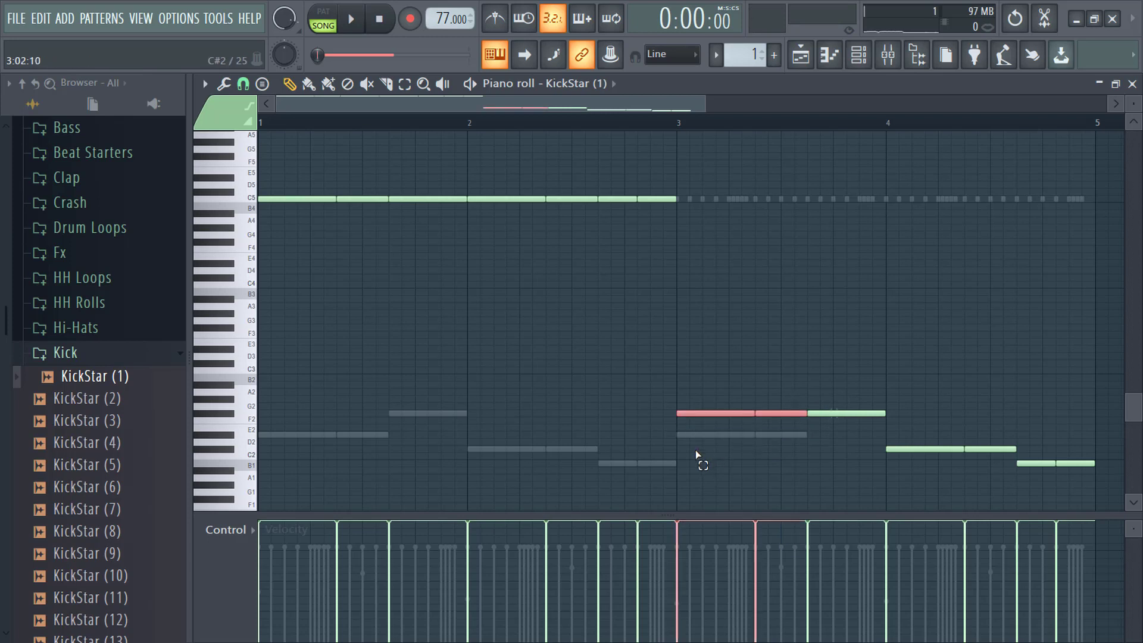
key(ctrl+Up)
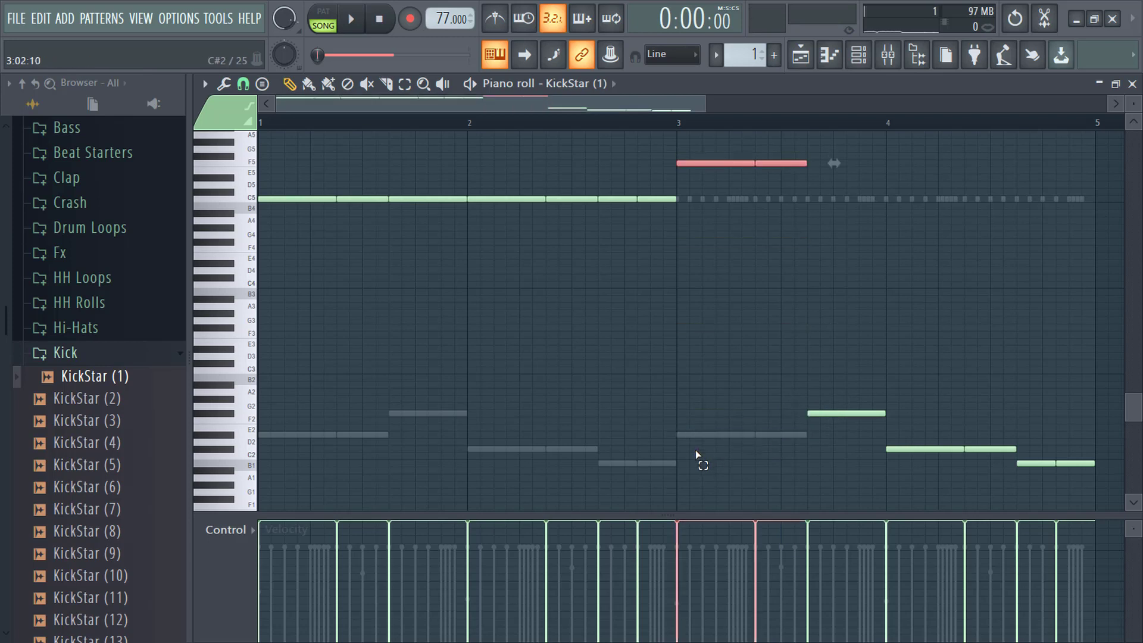
key(shift+Down)
key(shift+Down)
key(shift+Down)
key(shift+Down)
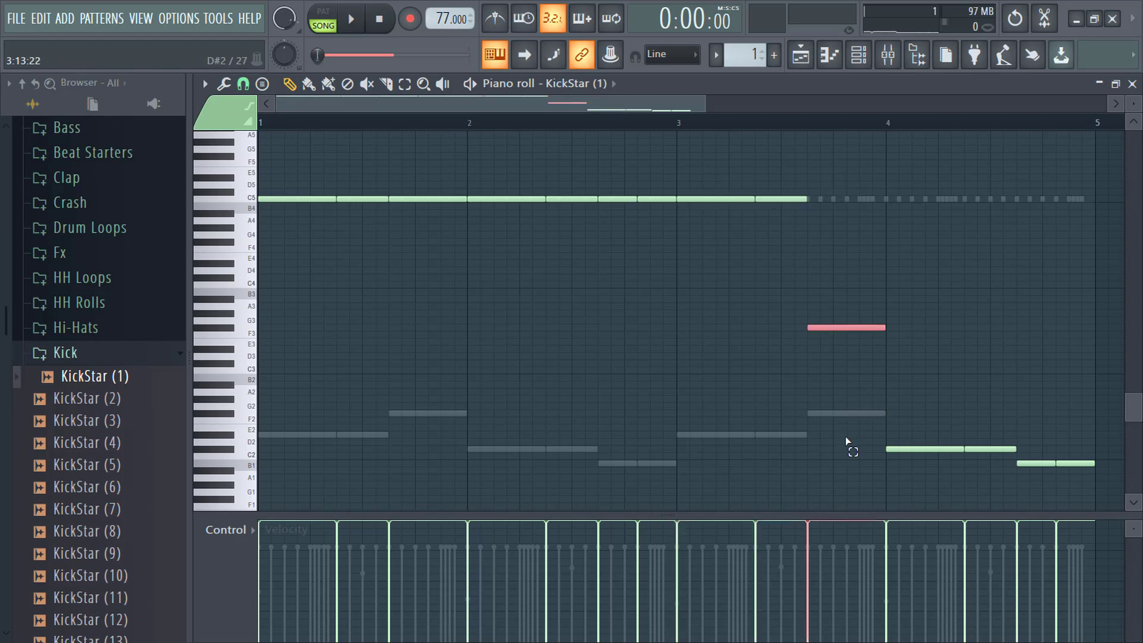
key(ctrl+Up)
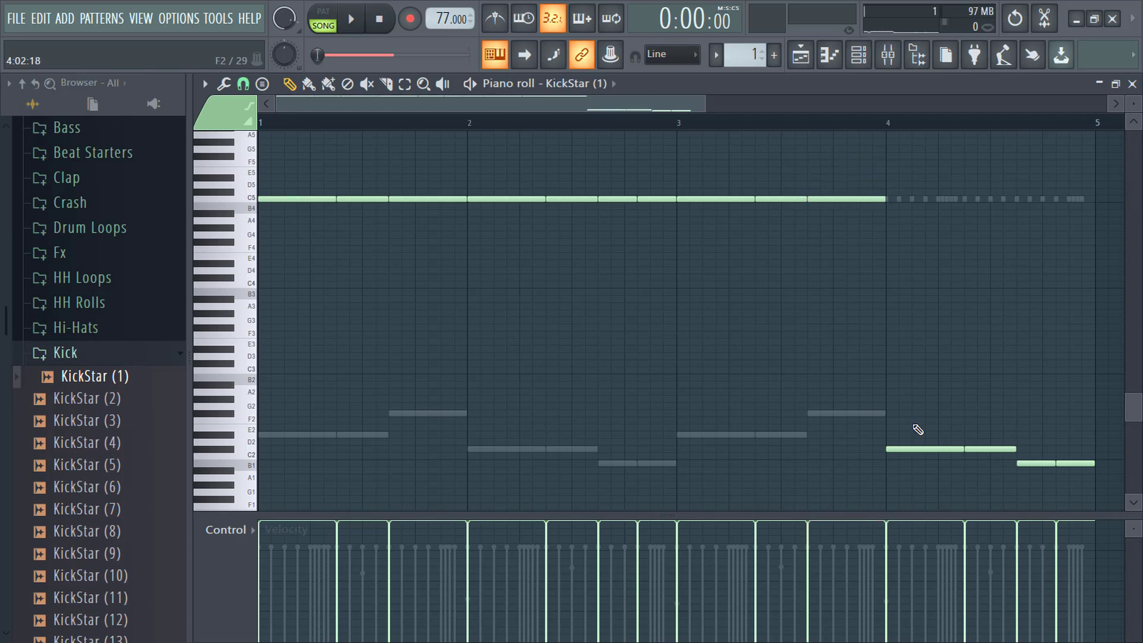
Raise all four kick notes in bar 4 to C5 and close the piano roll.
mouse_move(1013, 438)
mouse_down()
mouse_move(957, 462)
mouse_move(917, 462)
mouse_up()
key(ctrl+Up)
key(ctrl+Up)
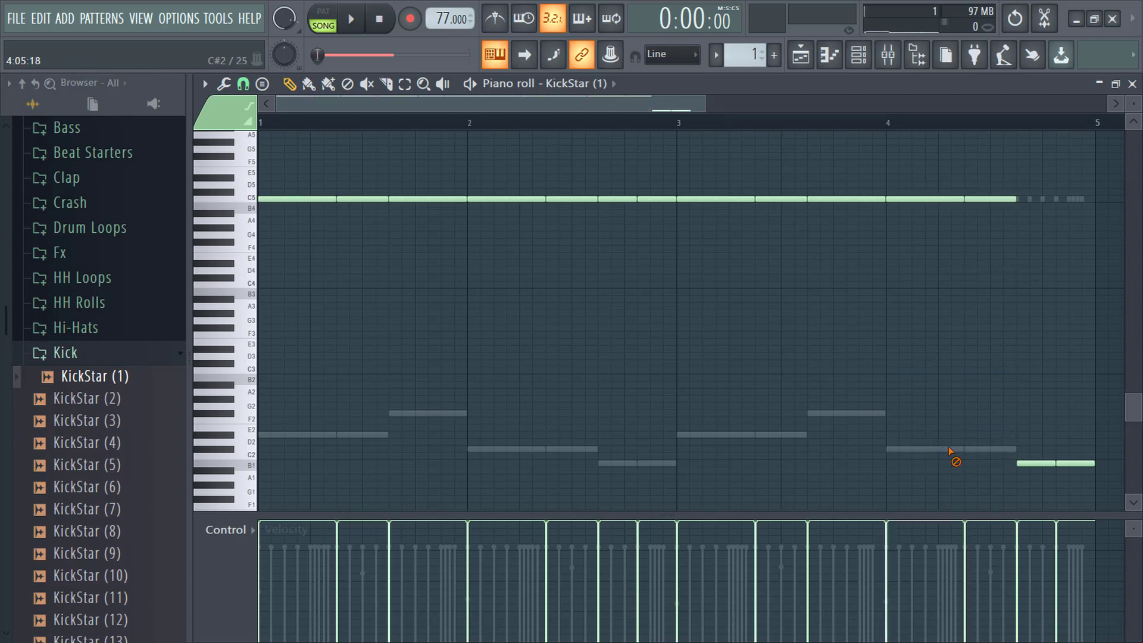
drag(1034, 462, 995, 474)
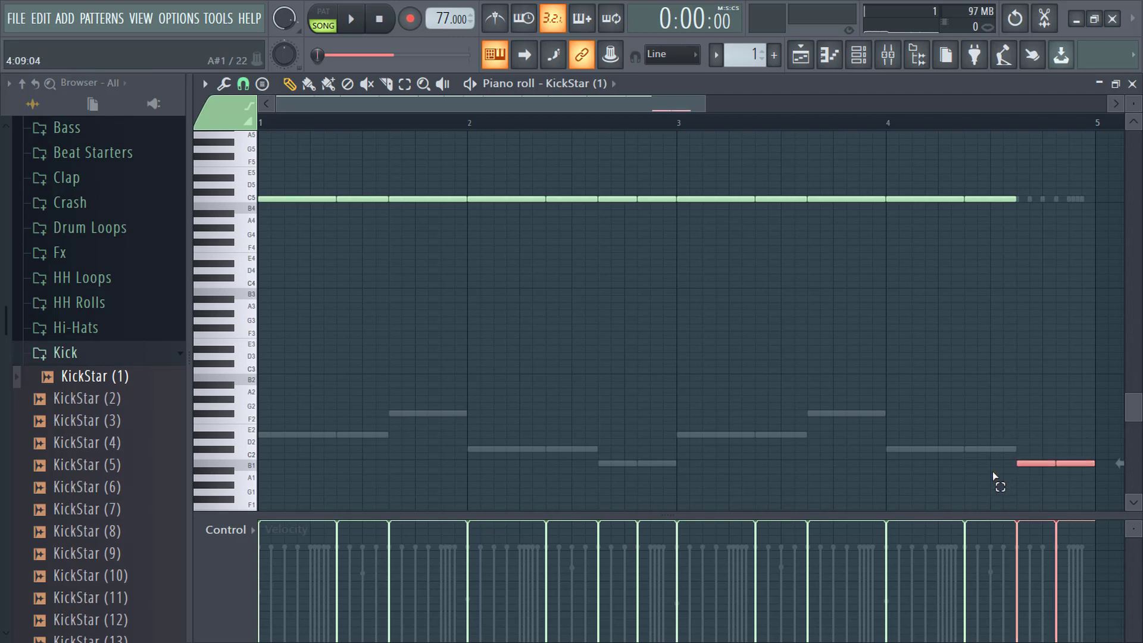
key(ctrl+Up)
key(ctrl+Up)
key(ctrl+Up)
key(Up)
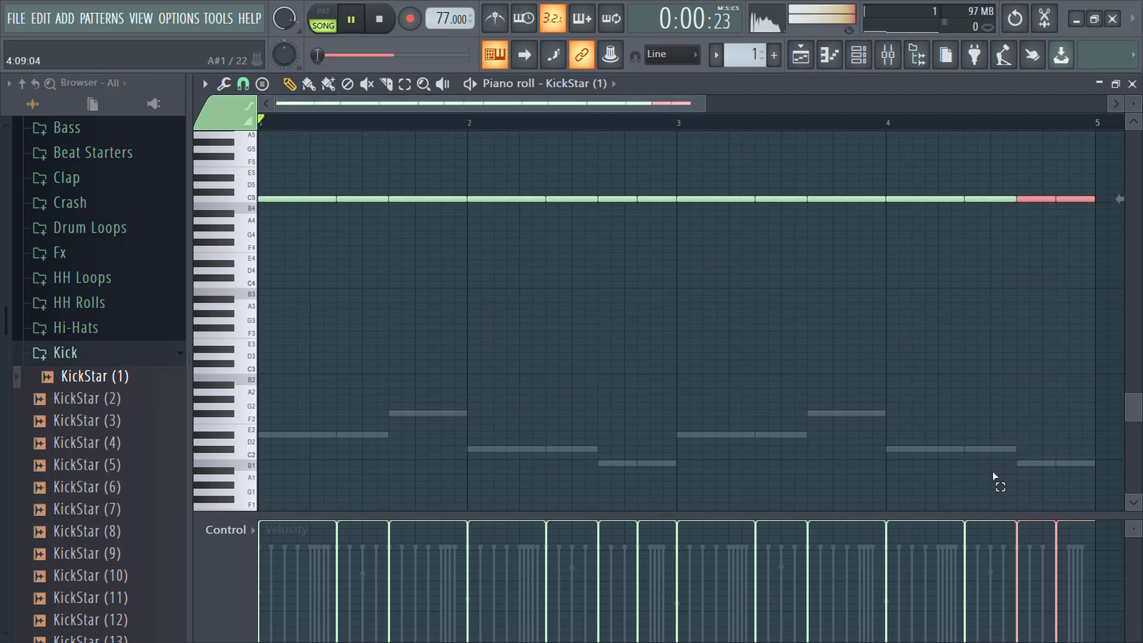
ctrl+click(846, 482)
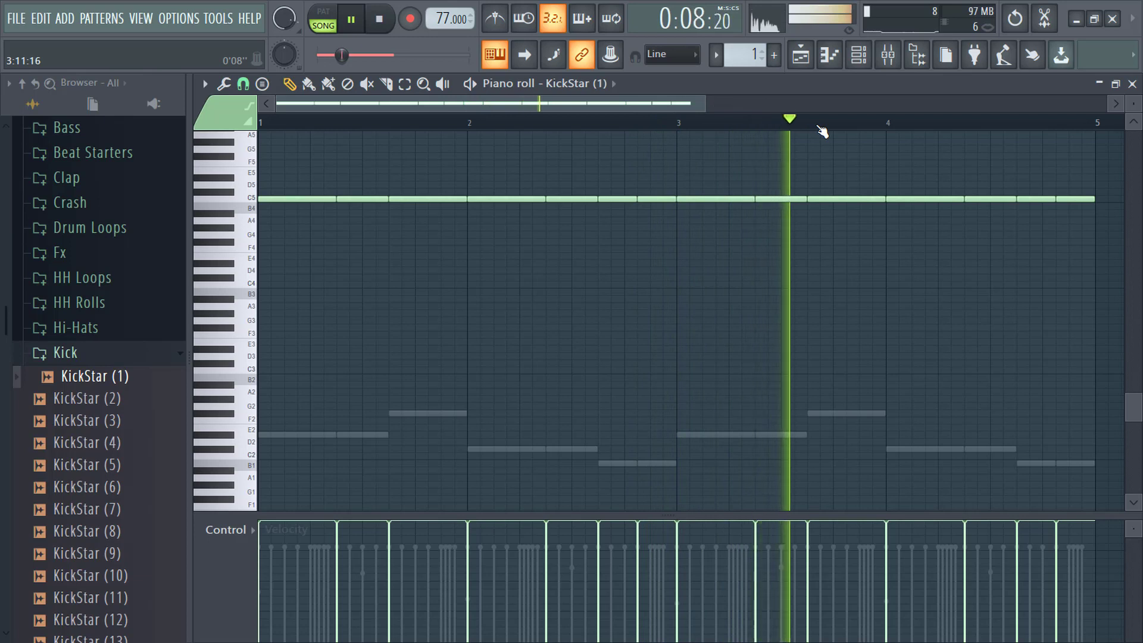
click(1133, 84)
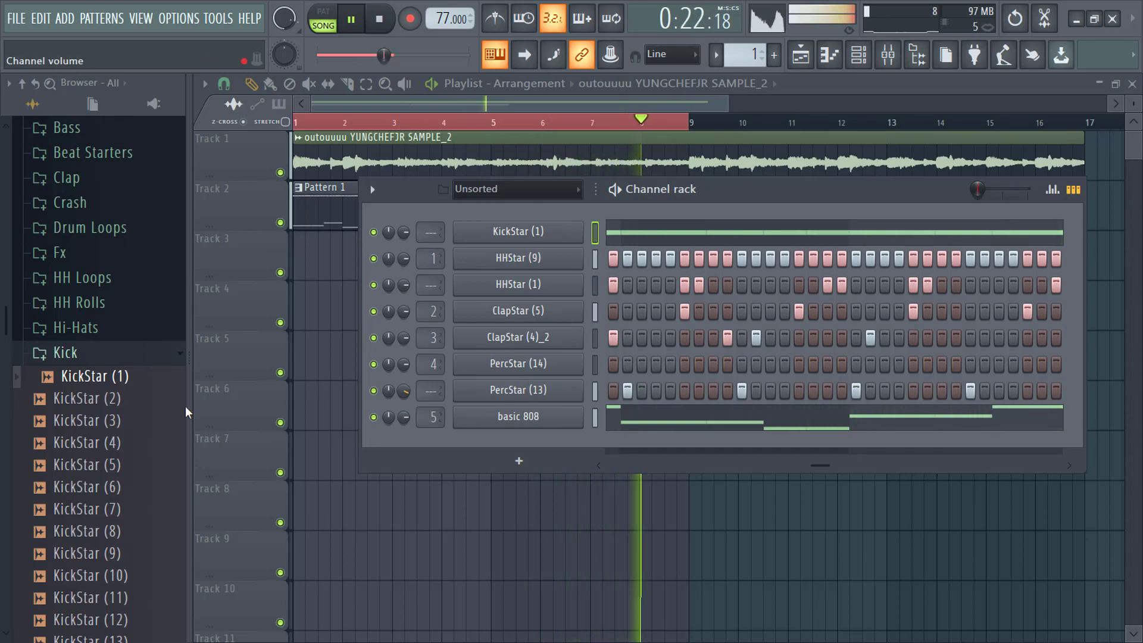
Add CrashStar (1) from the Crash folder as a new channel and place a hit on its first step.
click(83, 355)
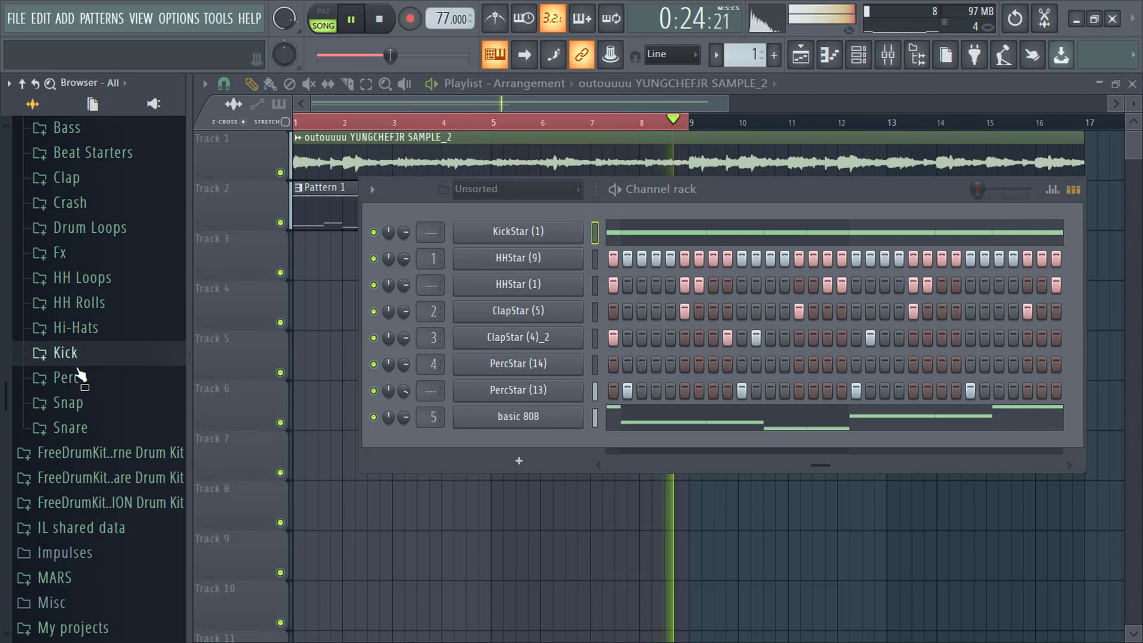
click(77, 203)
click(78, 231)
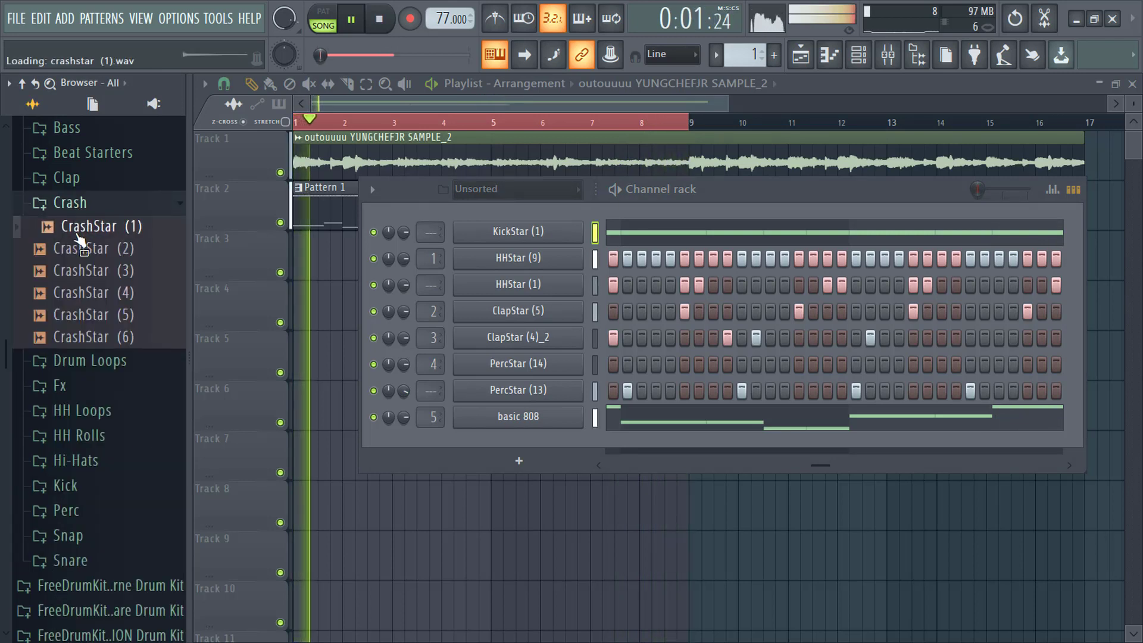
drag(77, 235, 481, 434)
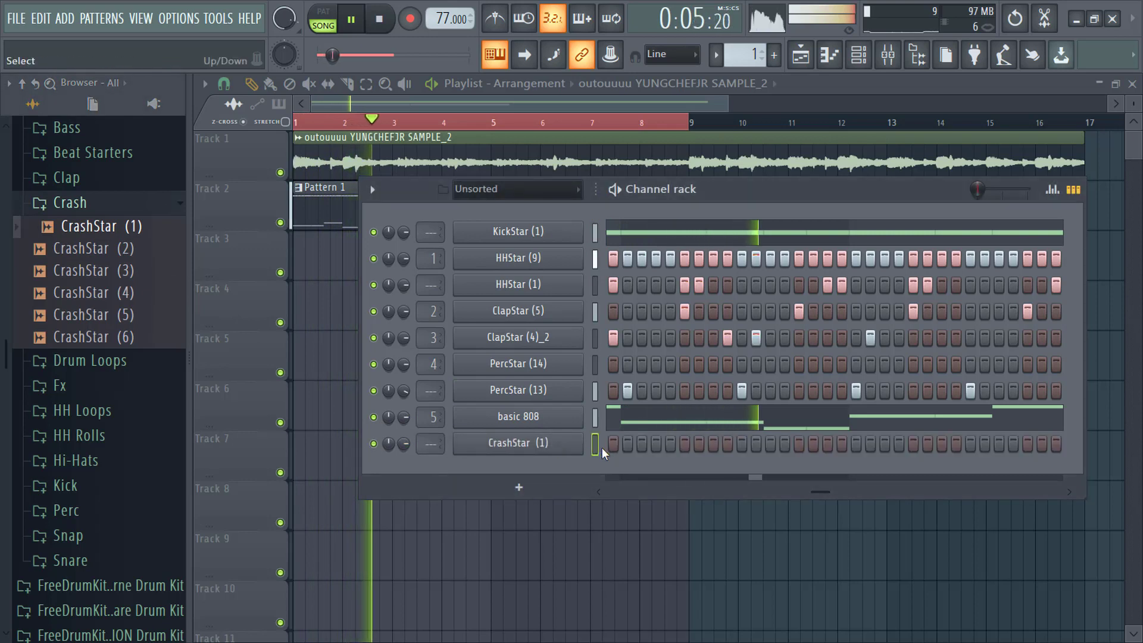
click(601, 492)
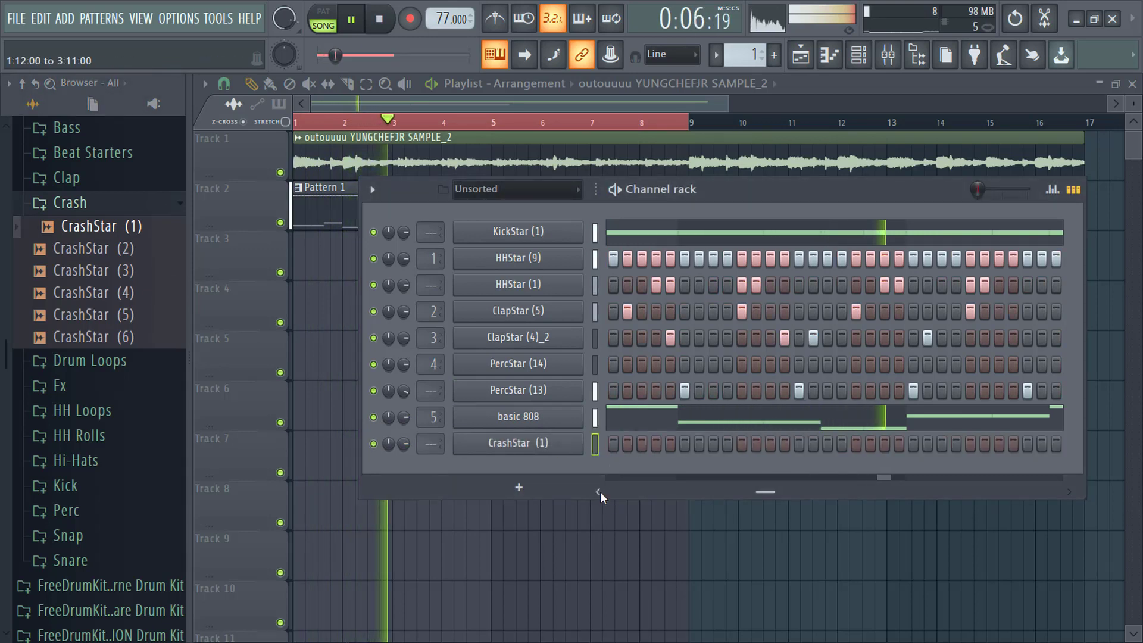
click(611, 446)
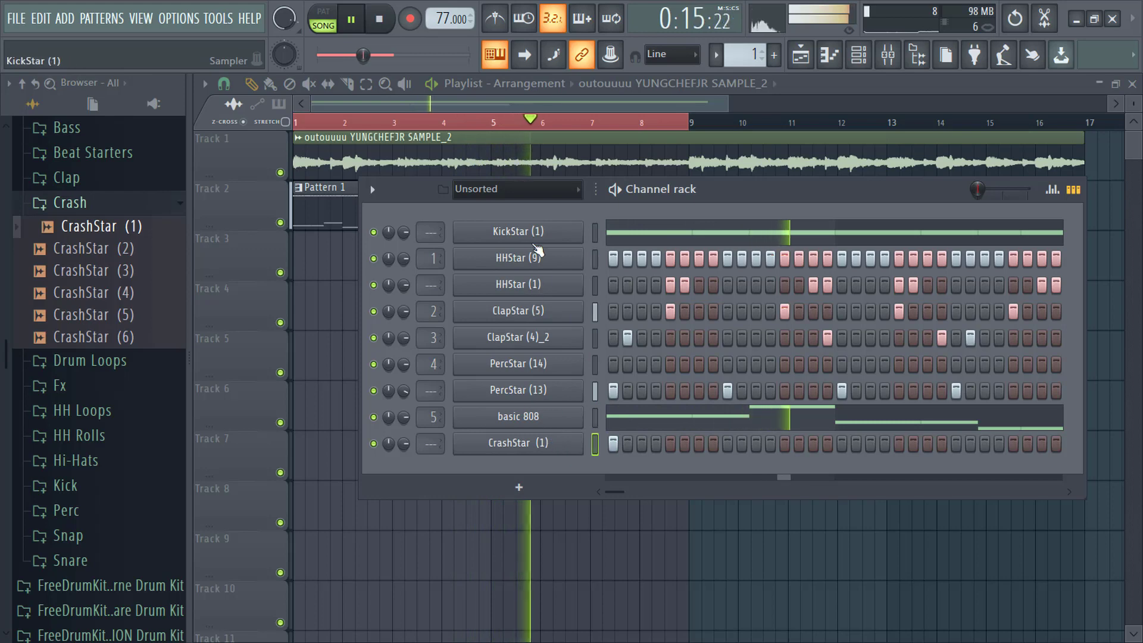
Clear the playlist's time selection and place two more Pattern 1 clips on Track 2 at bars 9 and 13.
drag(728, 103, 844, 79)
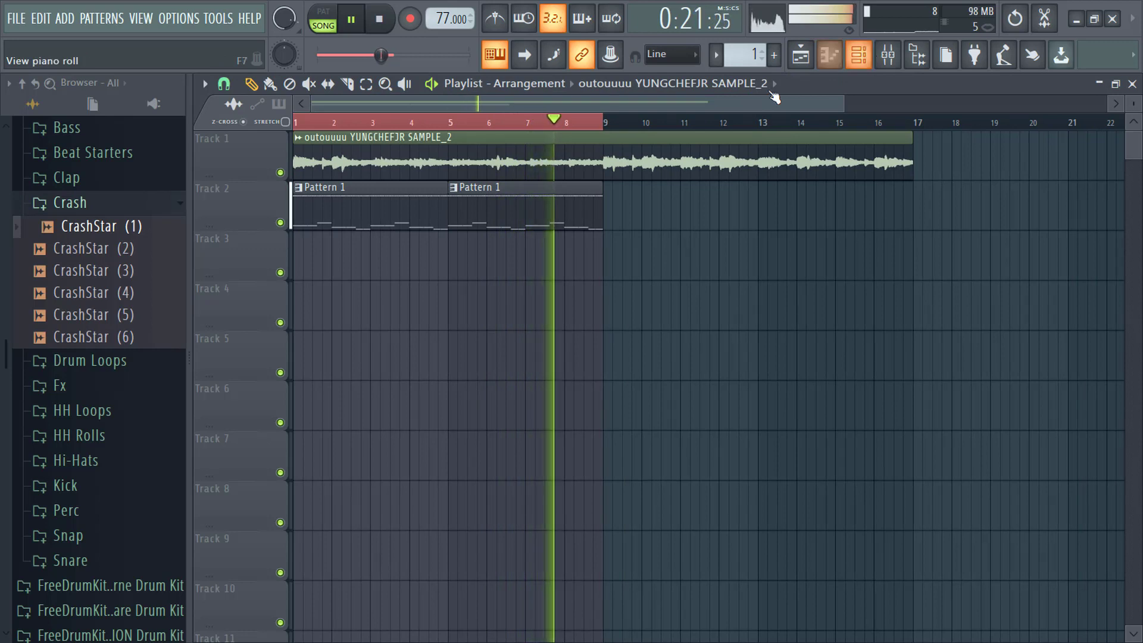
click(549, 126)
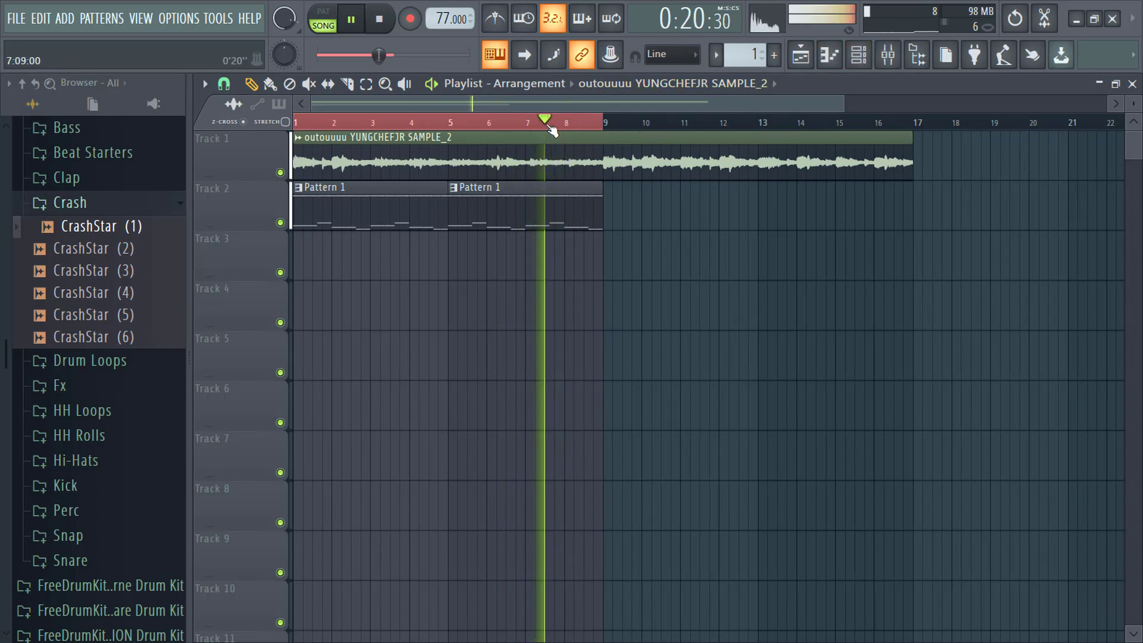
click(534, 202)
click(607, 205)
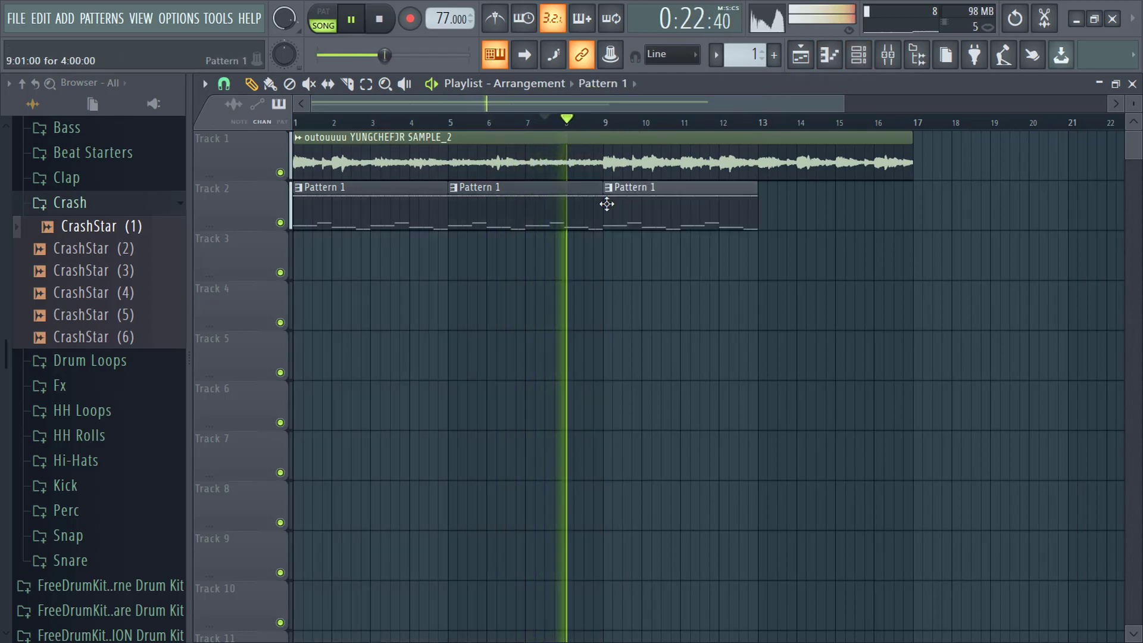
click(790, 204)
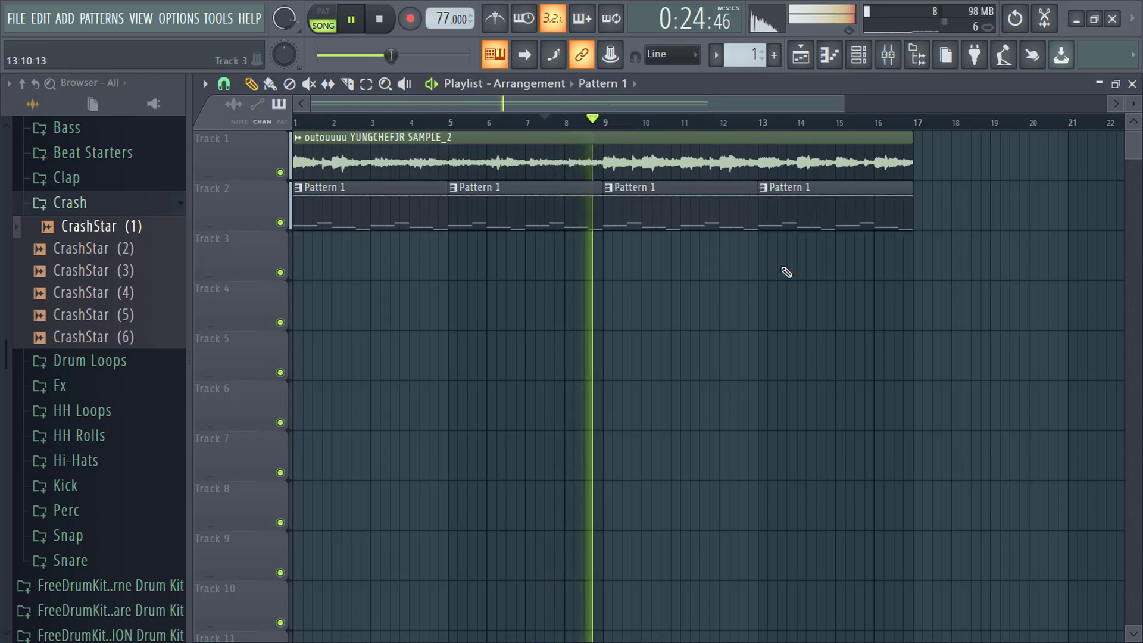
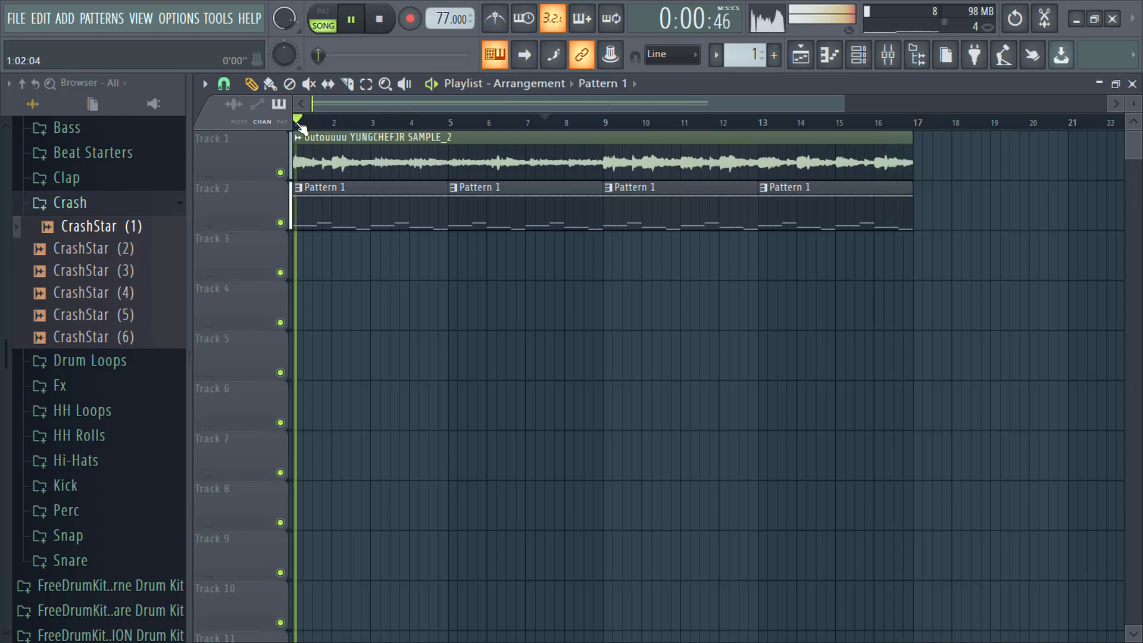
Set the playlist's loop region to bars 1 through 4.
drag(298, 123, 449, 123)
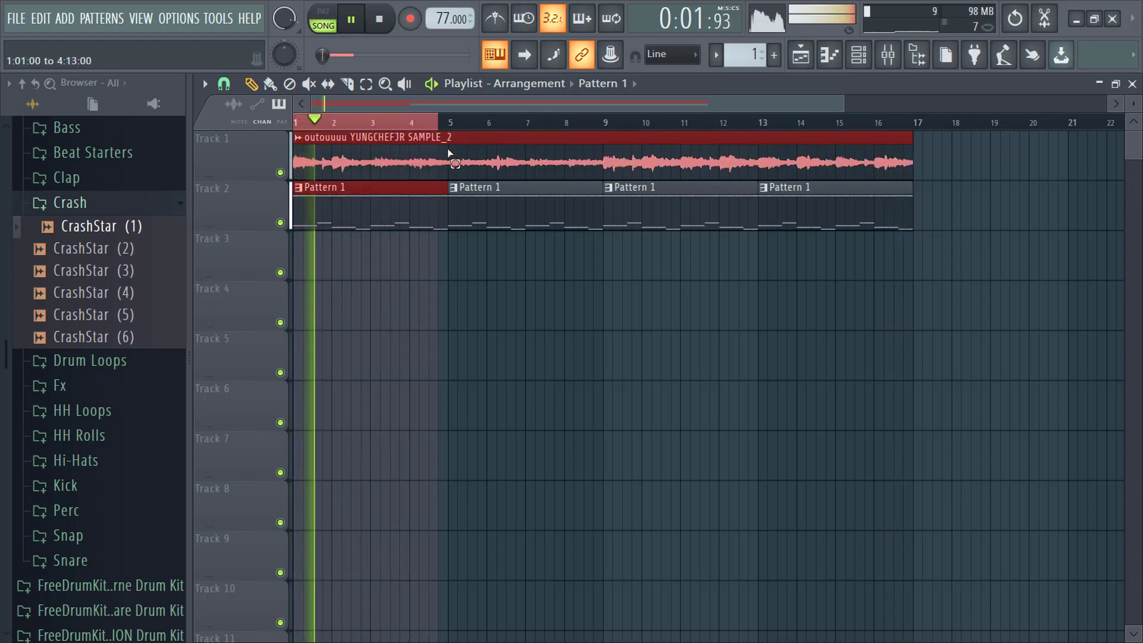
right_click(417, 300)
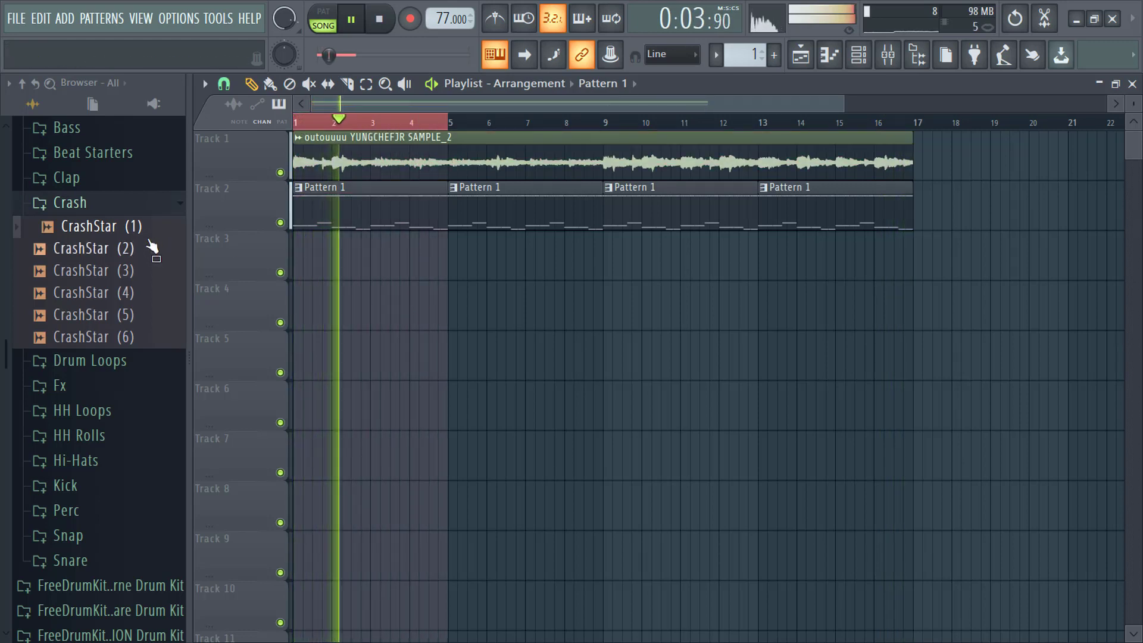
Stop playback and audition BassStar (4) and BassStar (2) from the Bass folder.
click(111, 211)
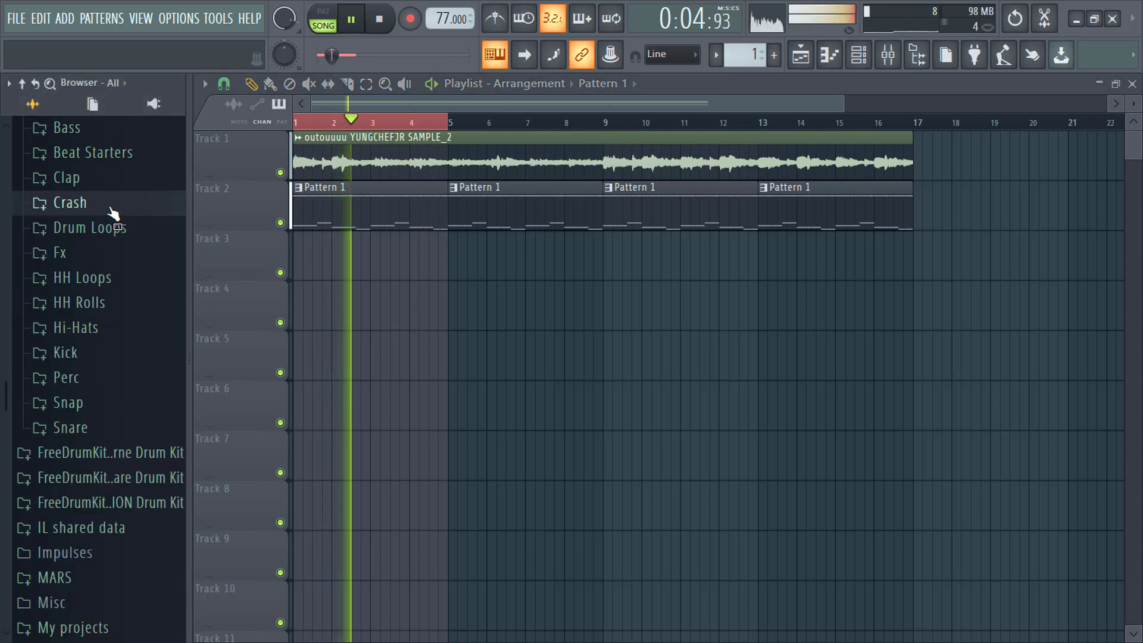
click(55, 127)
key(space)
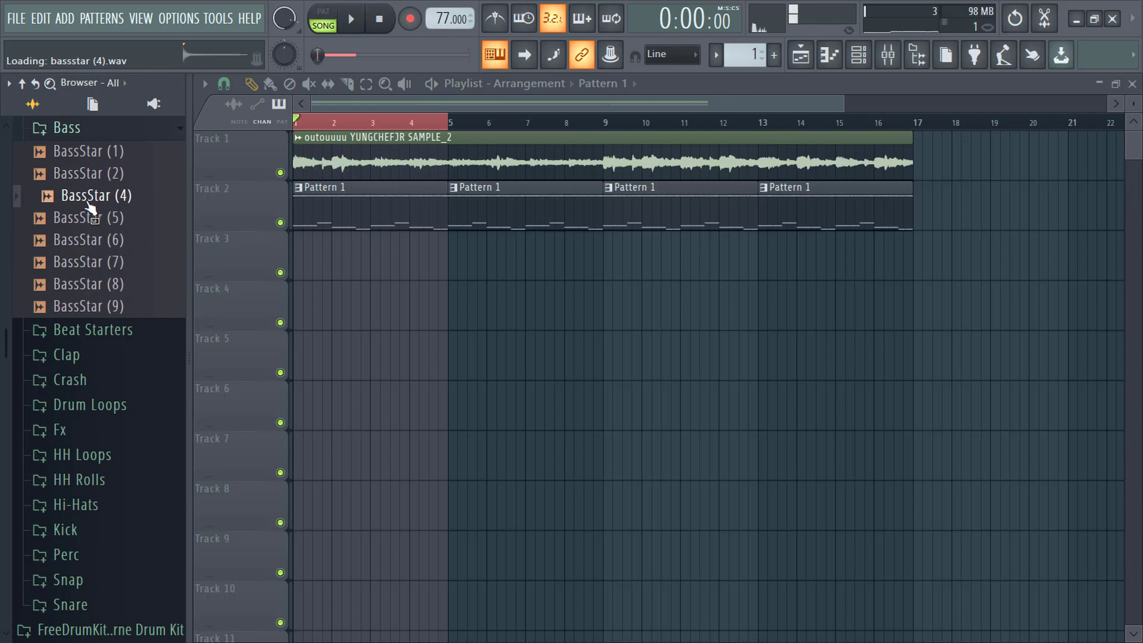
click(93, 175)
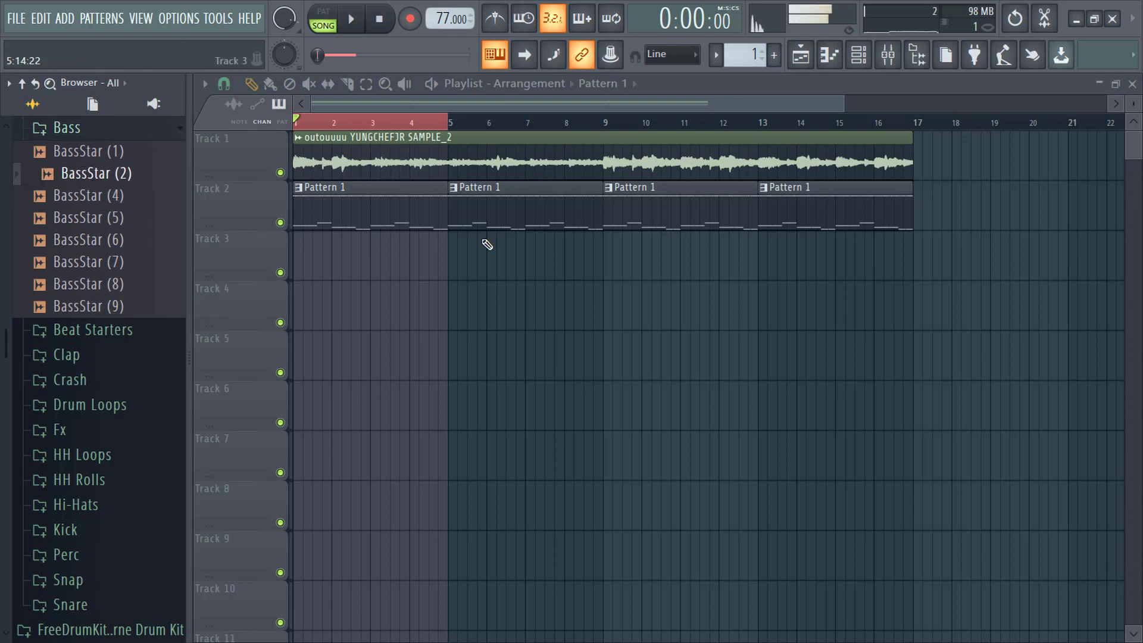
Add BassStar (2) from the Bass folder as a new channel and open its sampler settings.
click(861, 59)
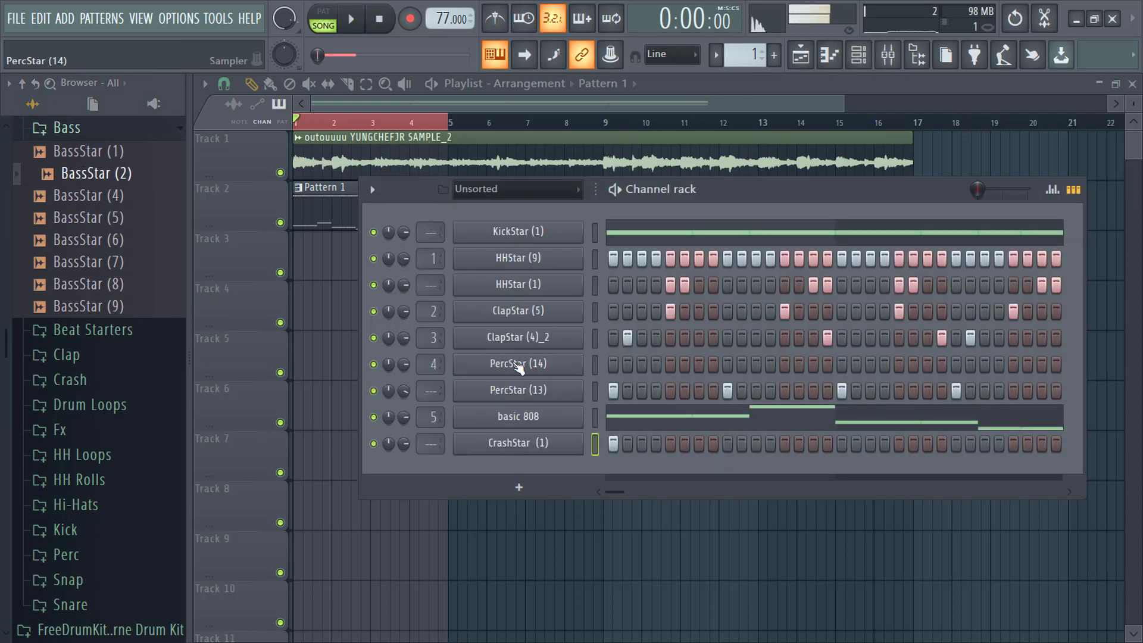
drag(122, 179, 516, 468)
click(518, 470)
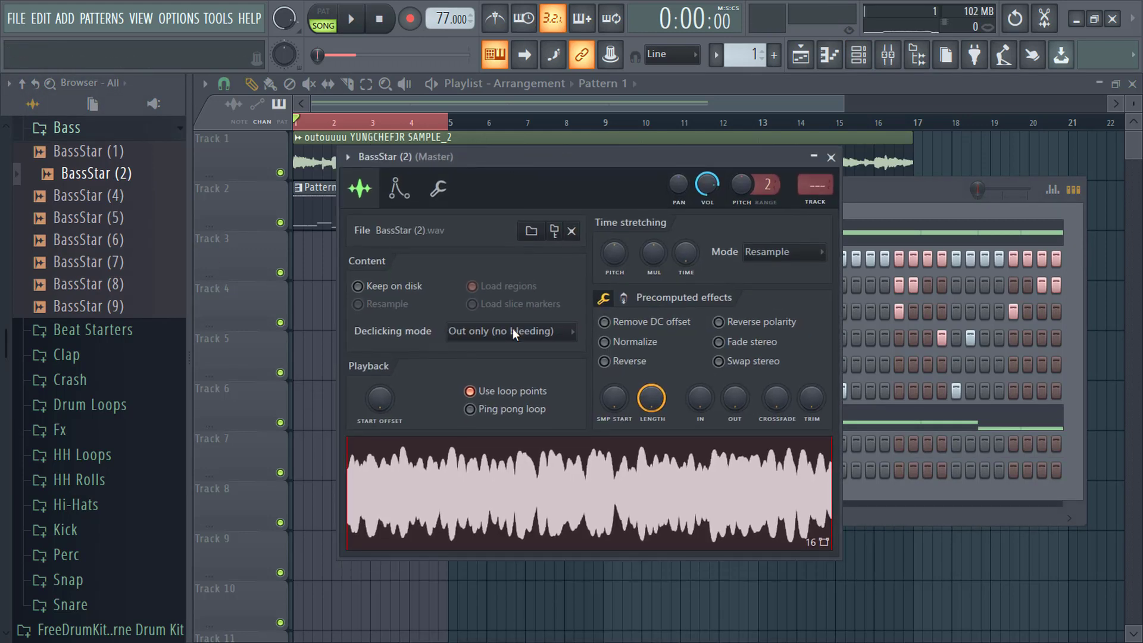
Load the BassStar (2) sample into the Edison audio editor and detect its pitch regions.
right_click(510, 467)
click(538, 503)
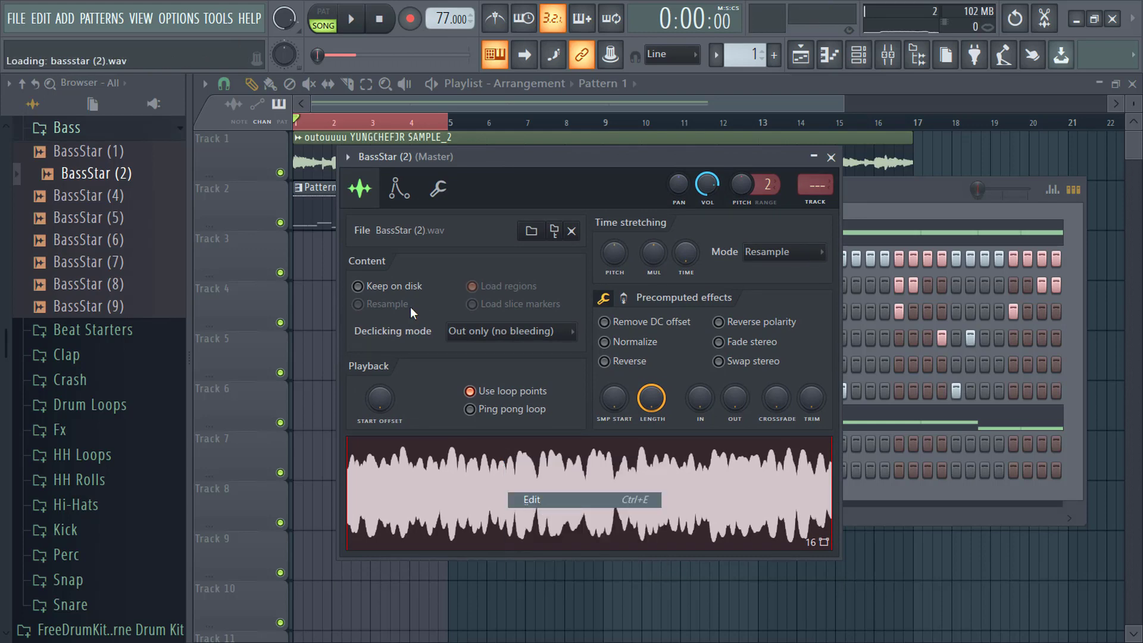
click(383, 176)
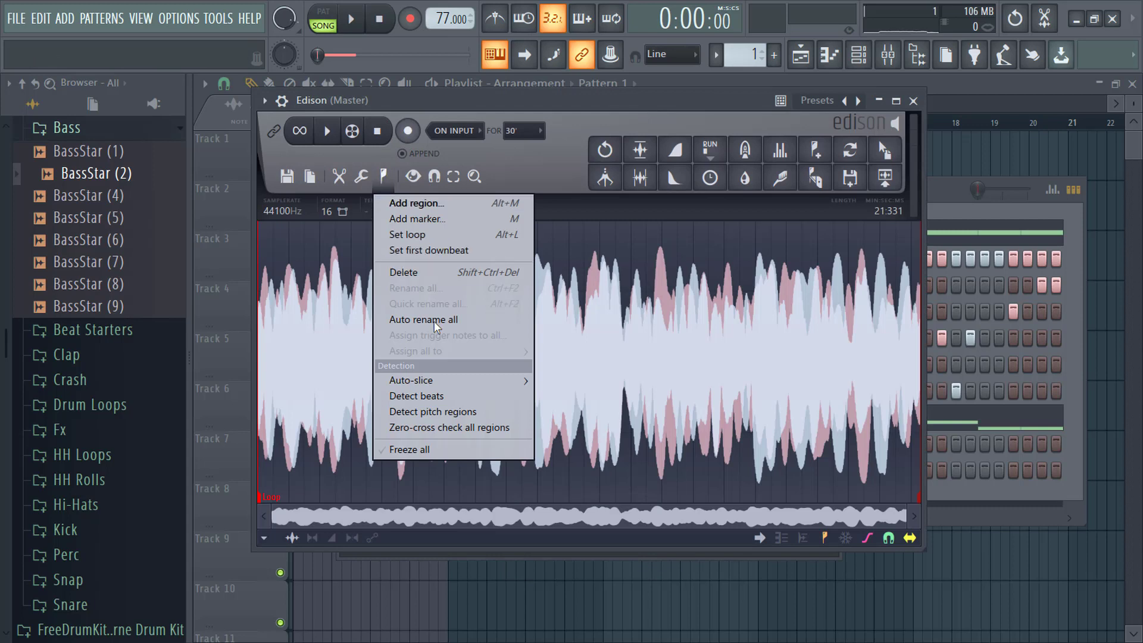
click(447, 412)
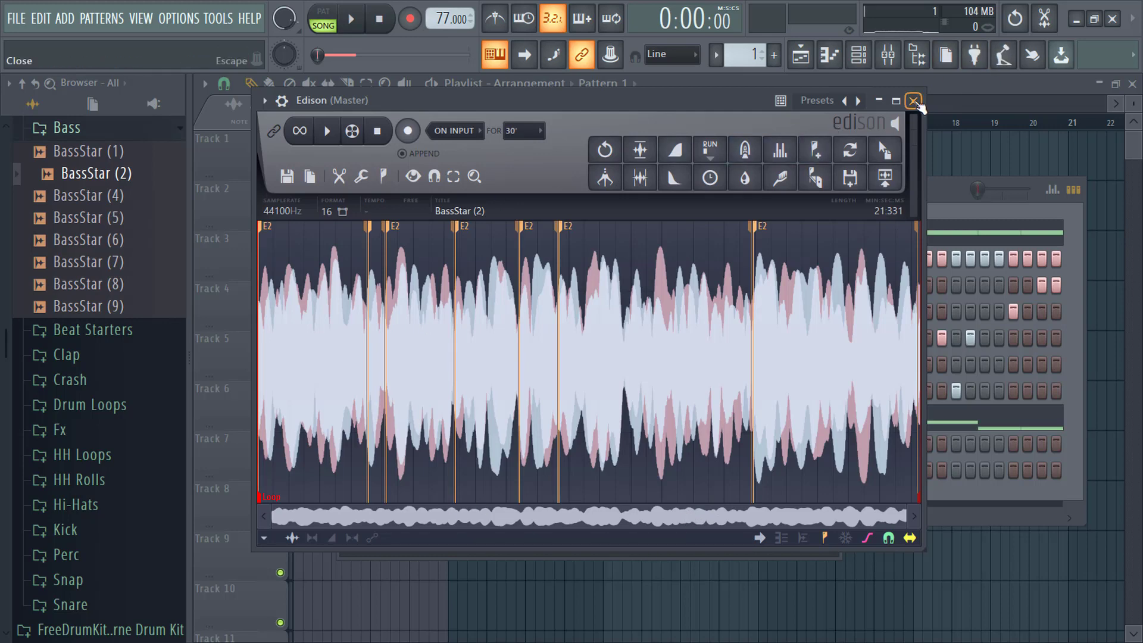
Close Edison, set BassStar (2)'s root note to E2 and enable Cut itself for the channel.
click(914, 101)
click(400, 189)
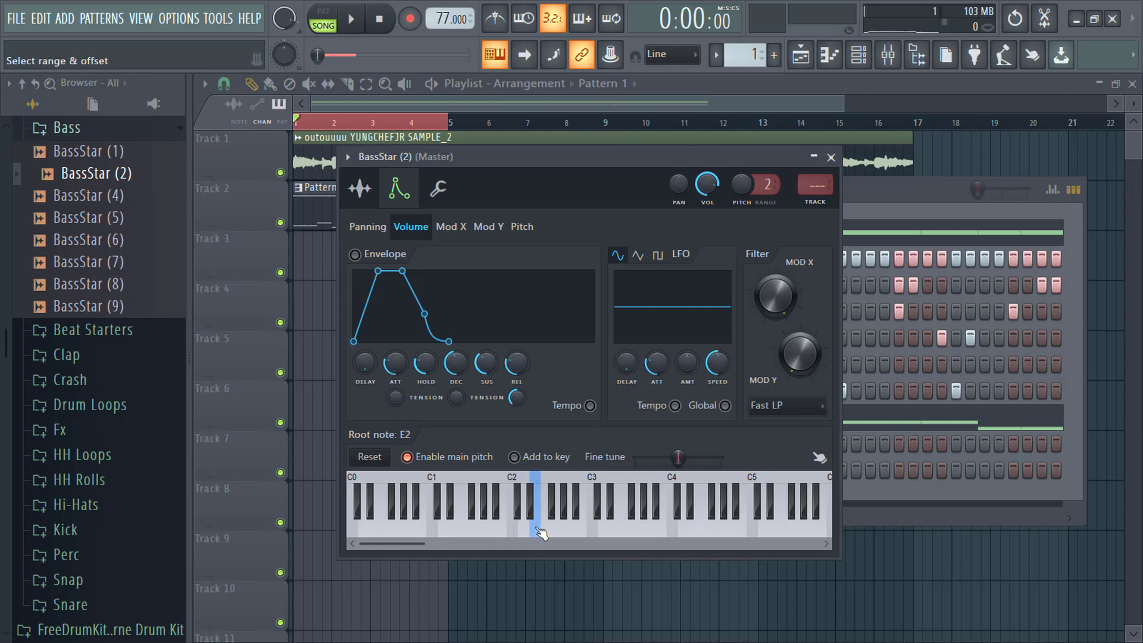
click(831, 157)
right_click(571, 471)
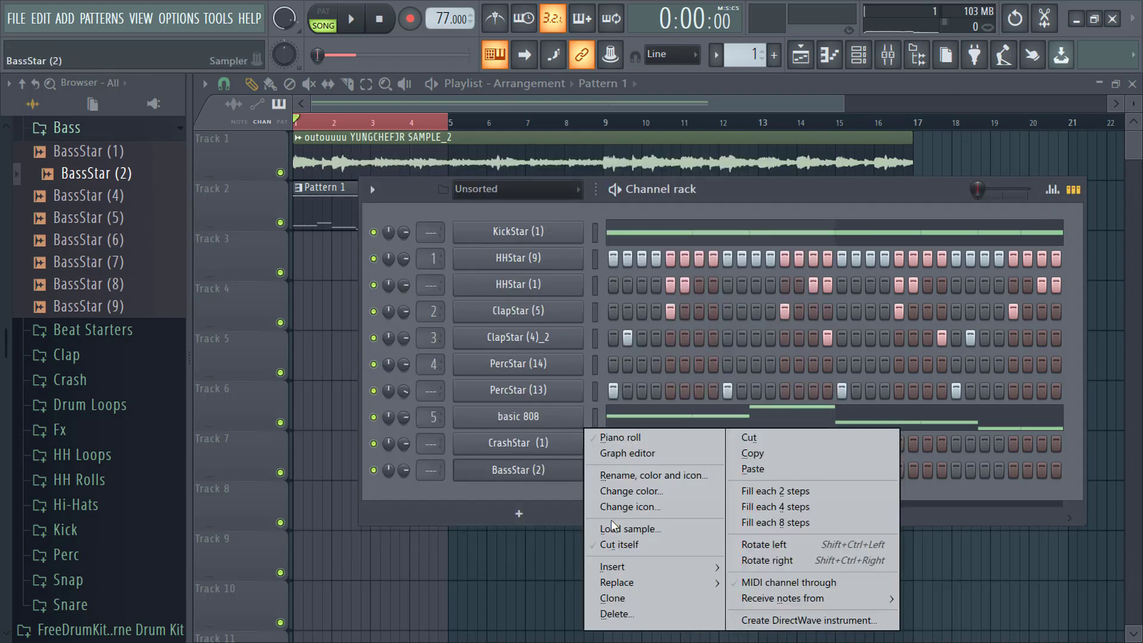
click(617, 544)
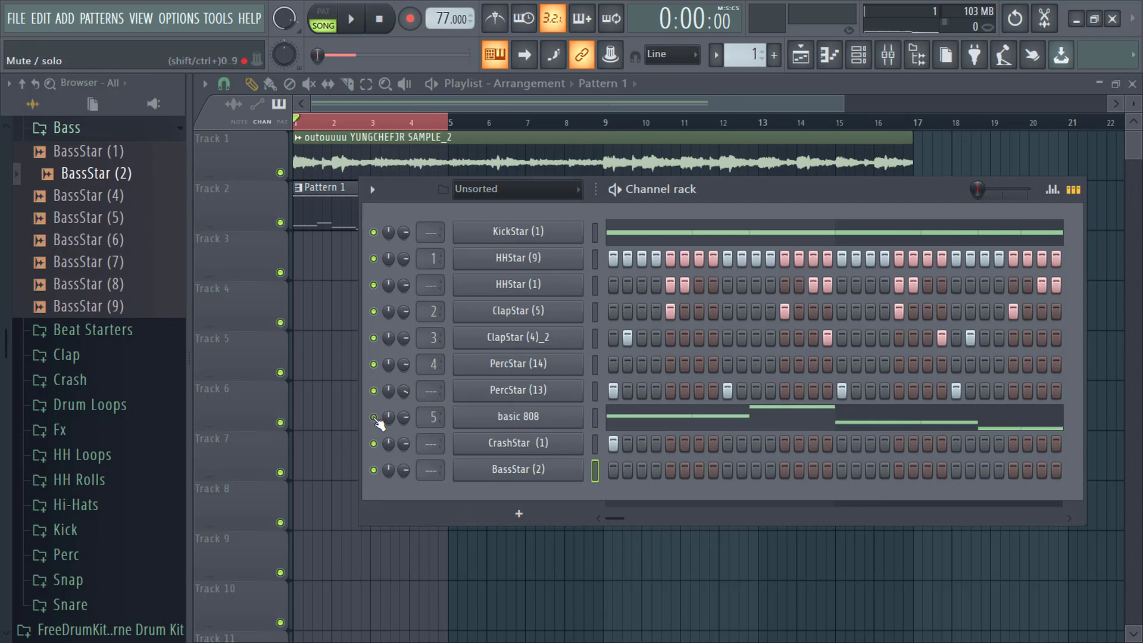
Mute the basic 808 channel and copy its notes into the BassStar (2) channel.
right_click(564, 431)
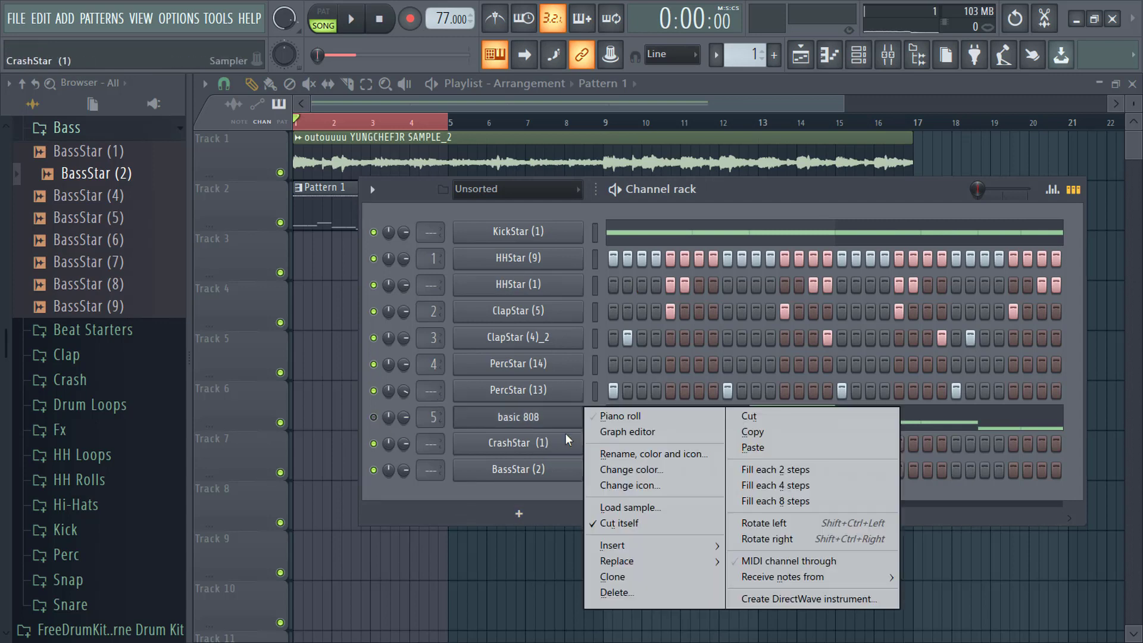
click(742, 434)
right_click(536, 475)
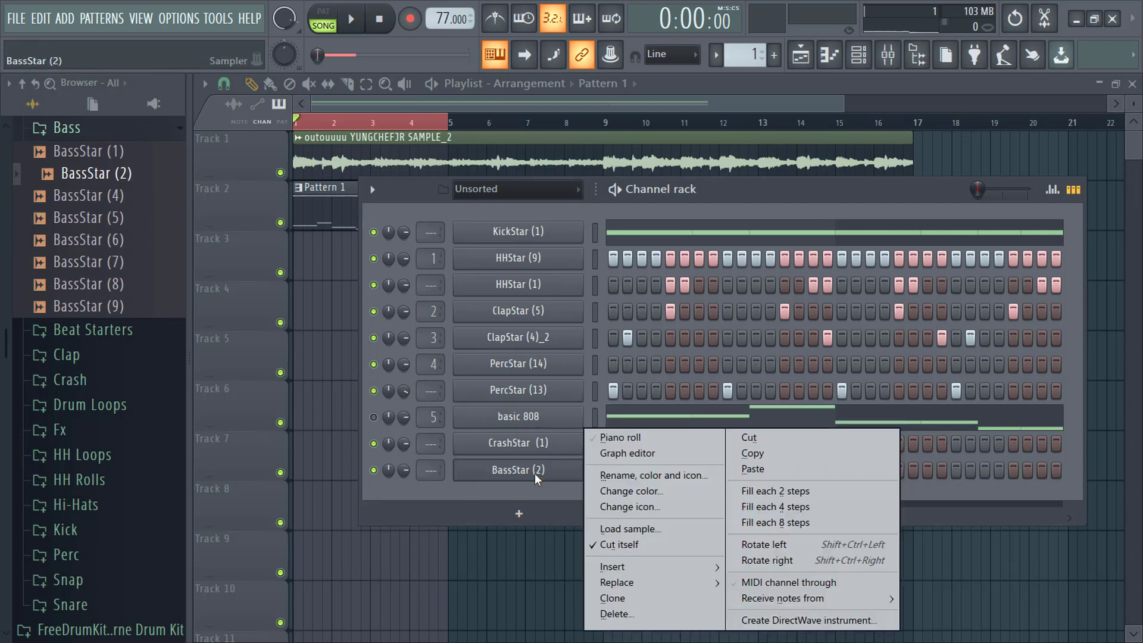
click(769, 464)
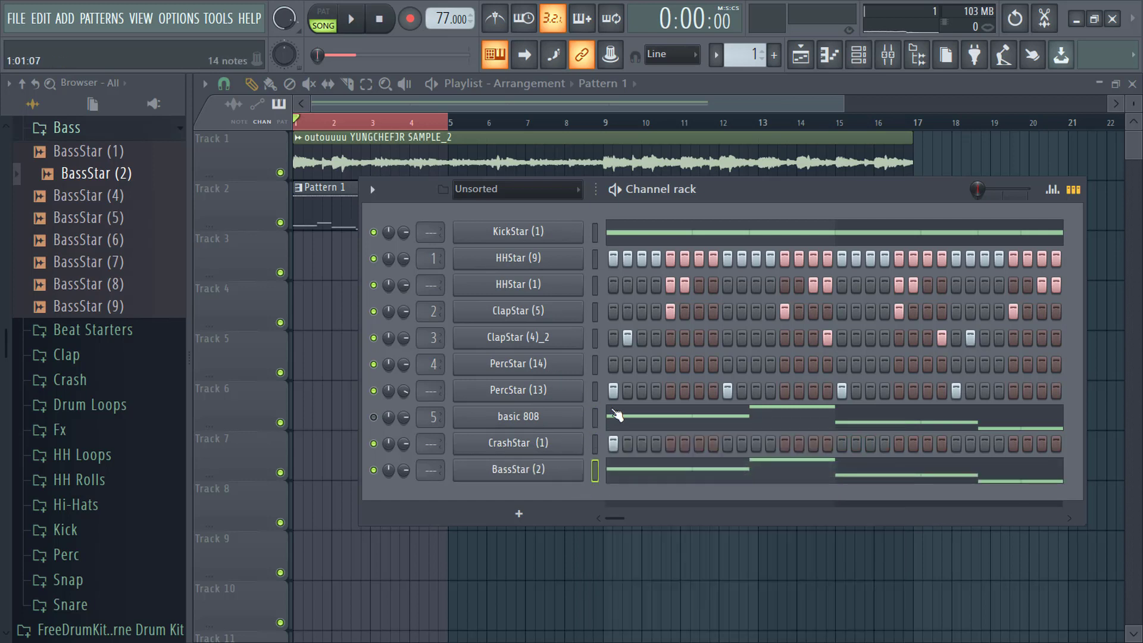
Play the loop with KickStar (1) muted and route the BassStar (2) channel to mixer Insert 6.
key(space)
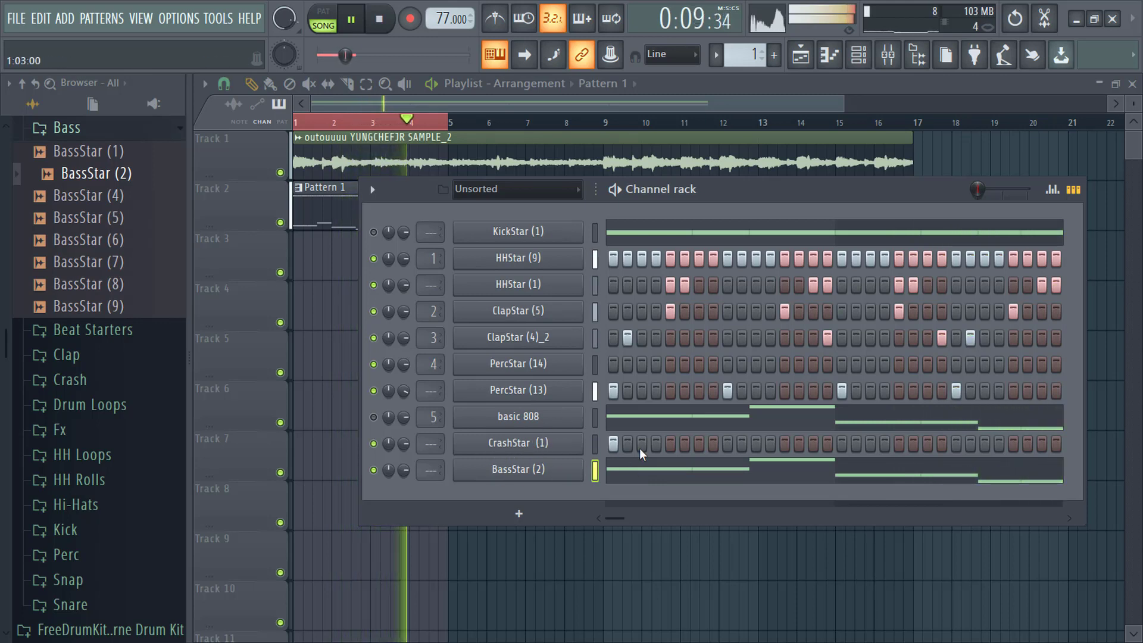
click(899, 60)
click(347, 191)
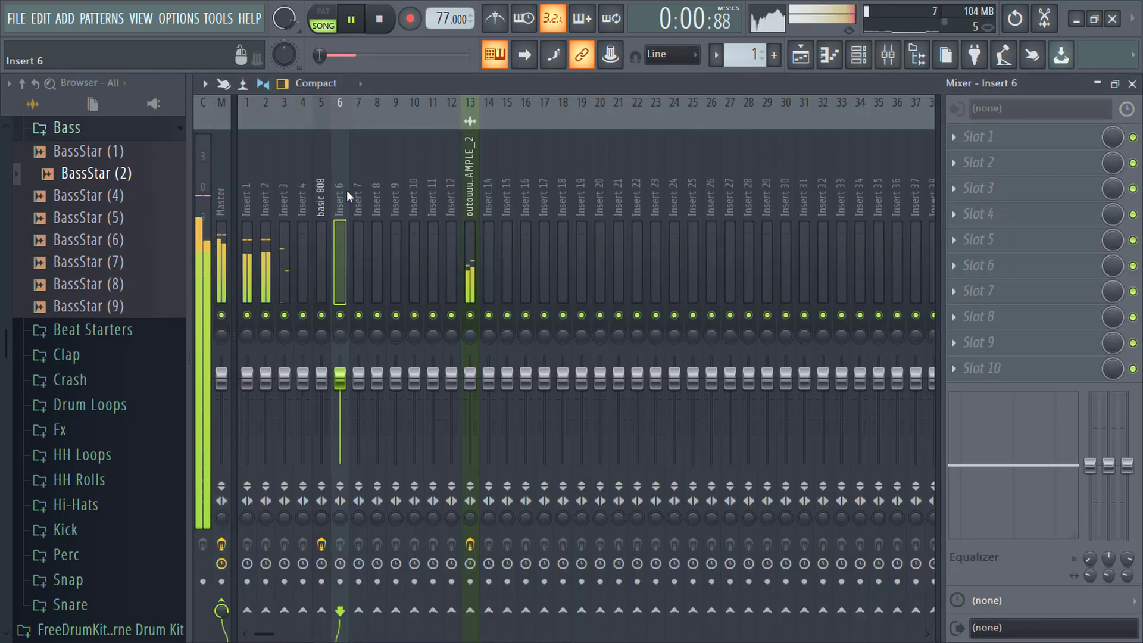
right_click(347, 191)
mouse_move(418, 232)
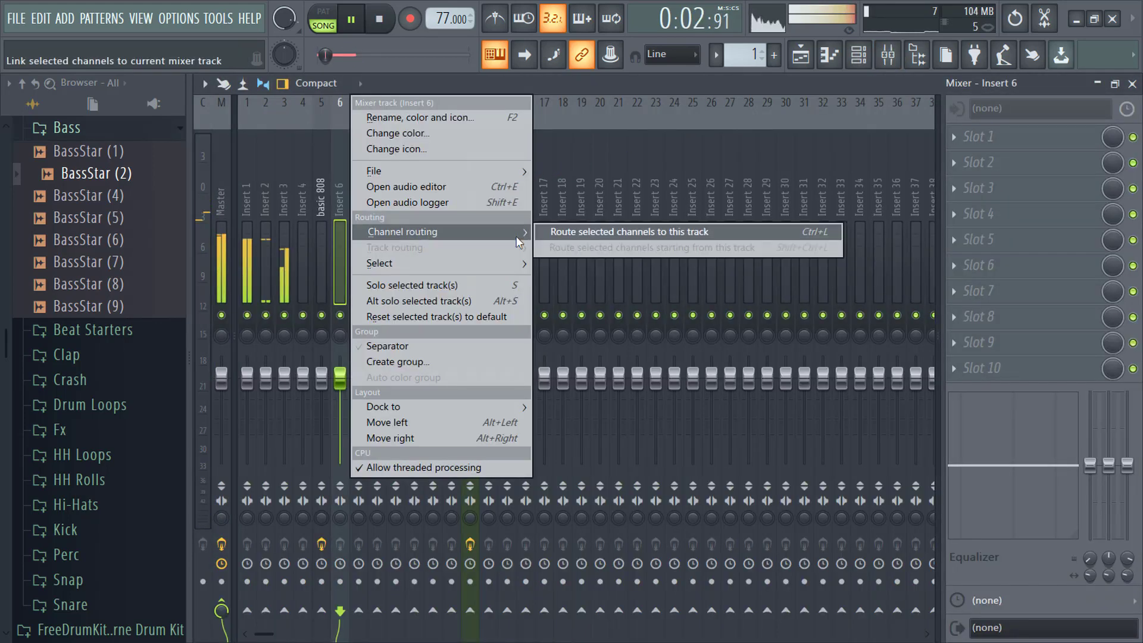
click(570, 231)
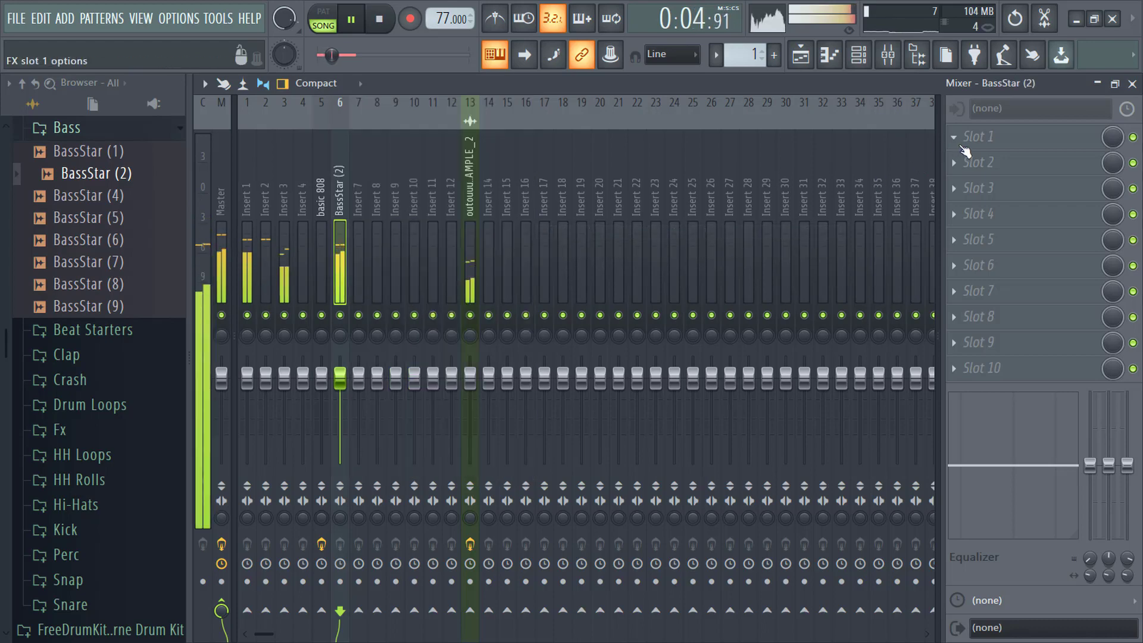
Load Fruity Fast Dist in BassStar (2)'s first effect slot, switch it to type B and lower its mix.
click(966, 144)
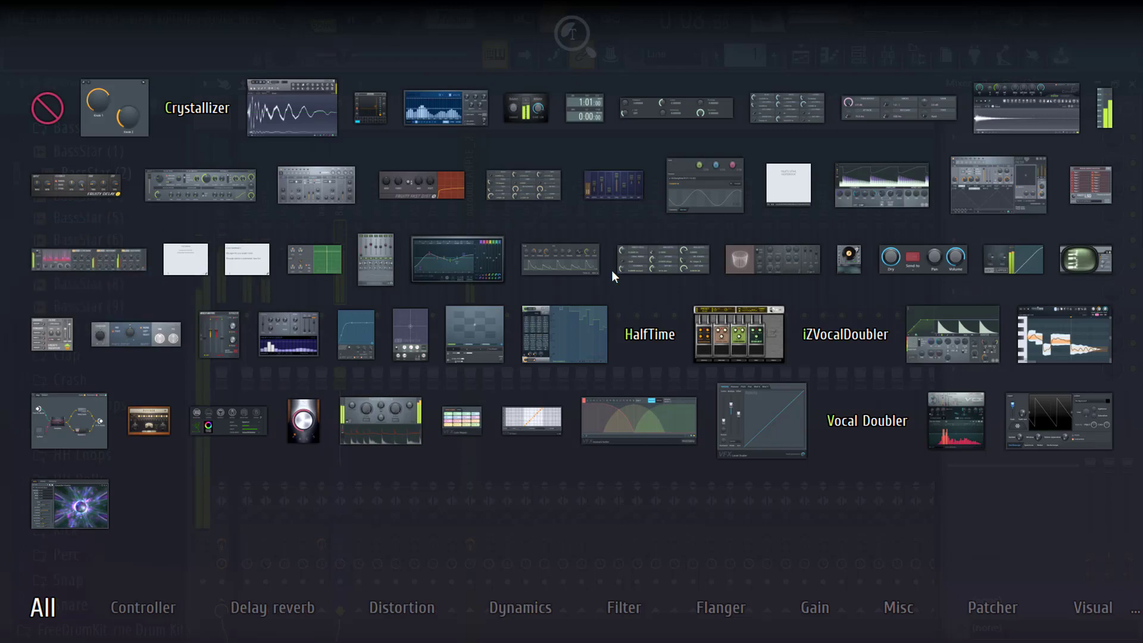
click(434, 196)
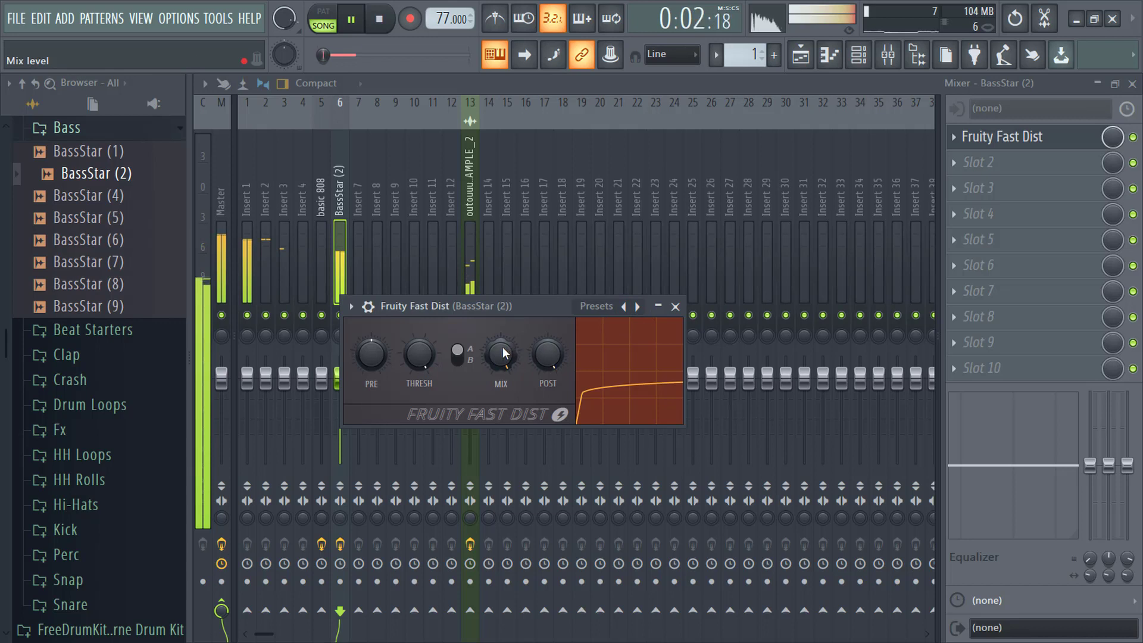
click(458, 358)
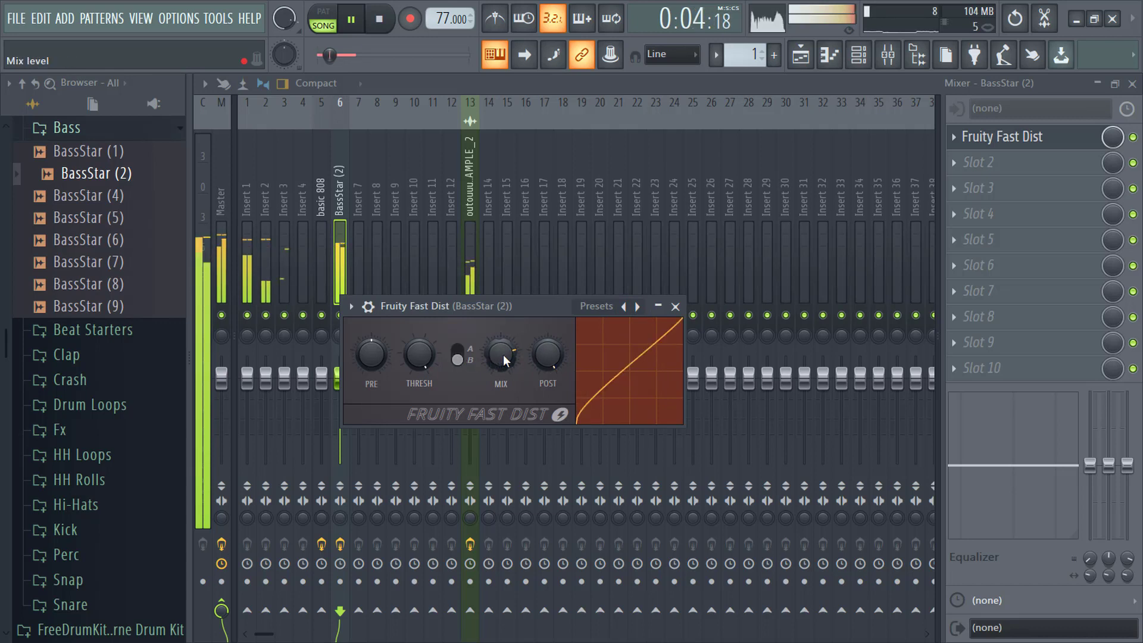
drag(502, 355, 503, 367)
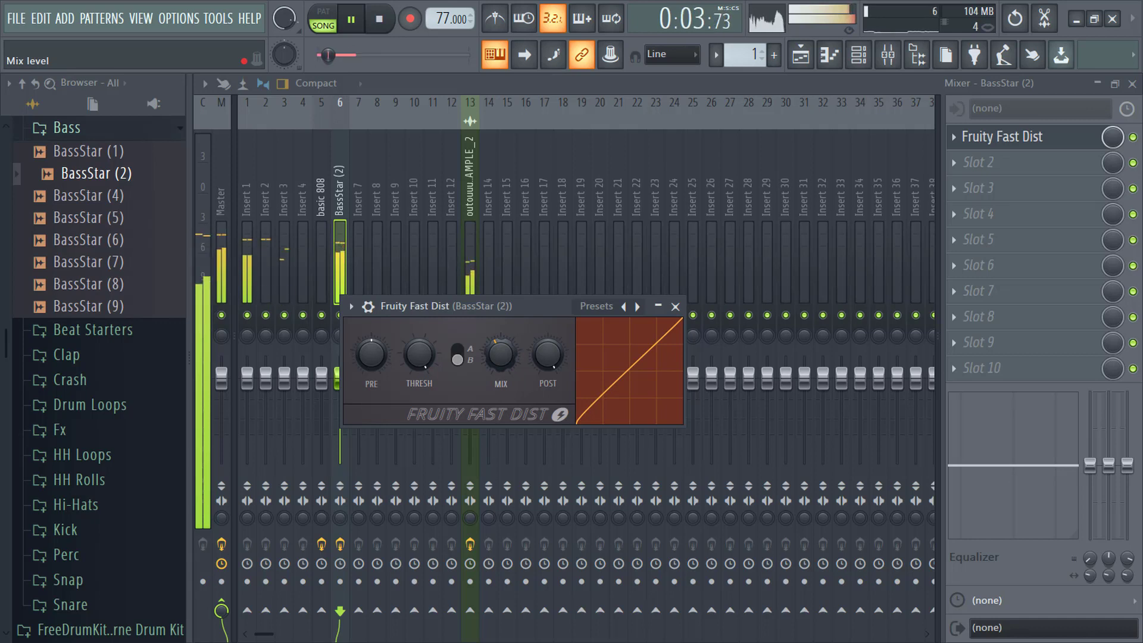
Restart playback and unmute the KickStar (1) channel.
key(space)
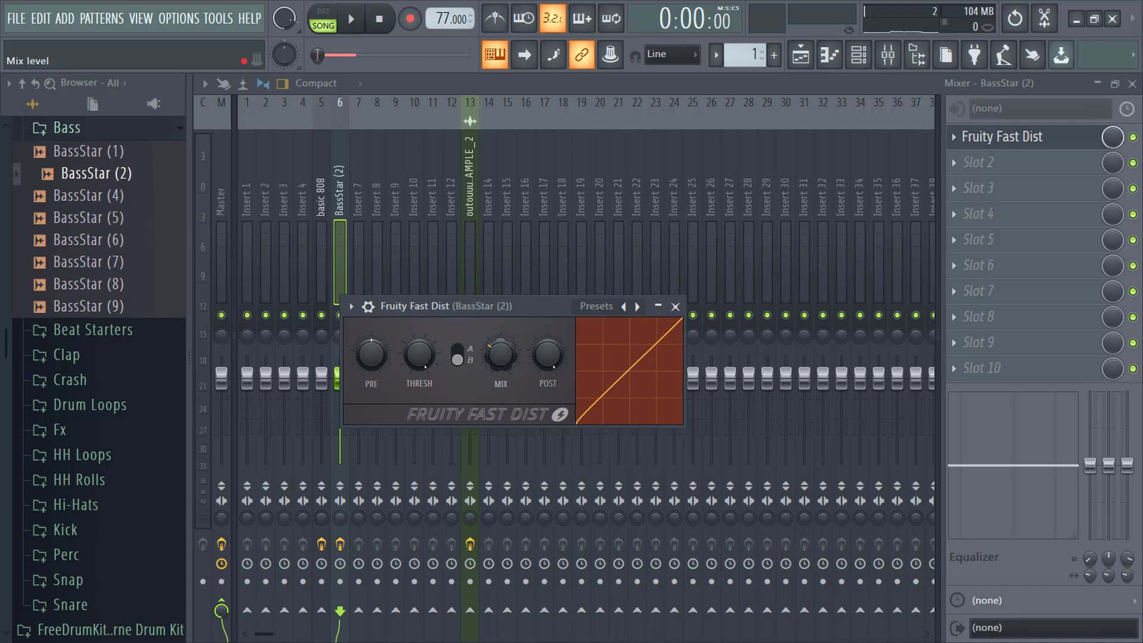
key(space)
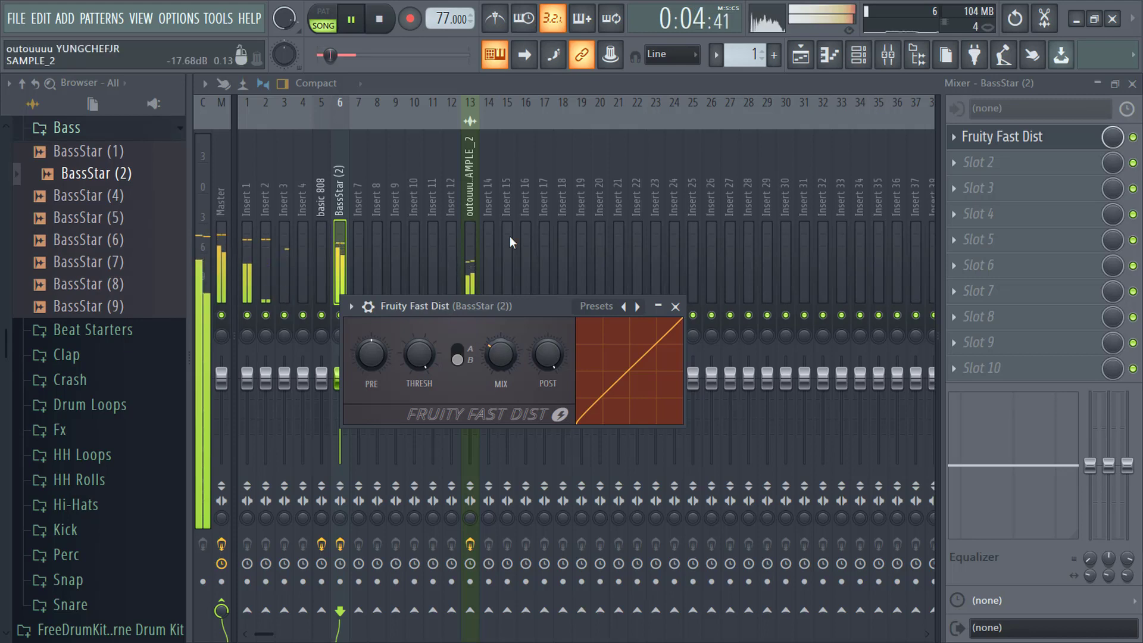
click(858, 54)
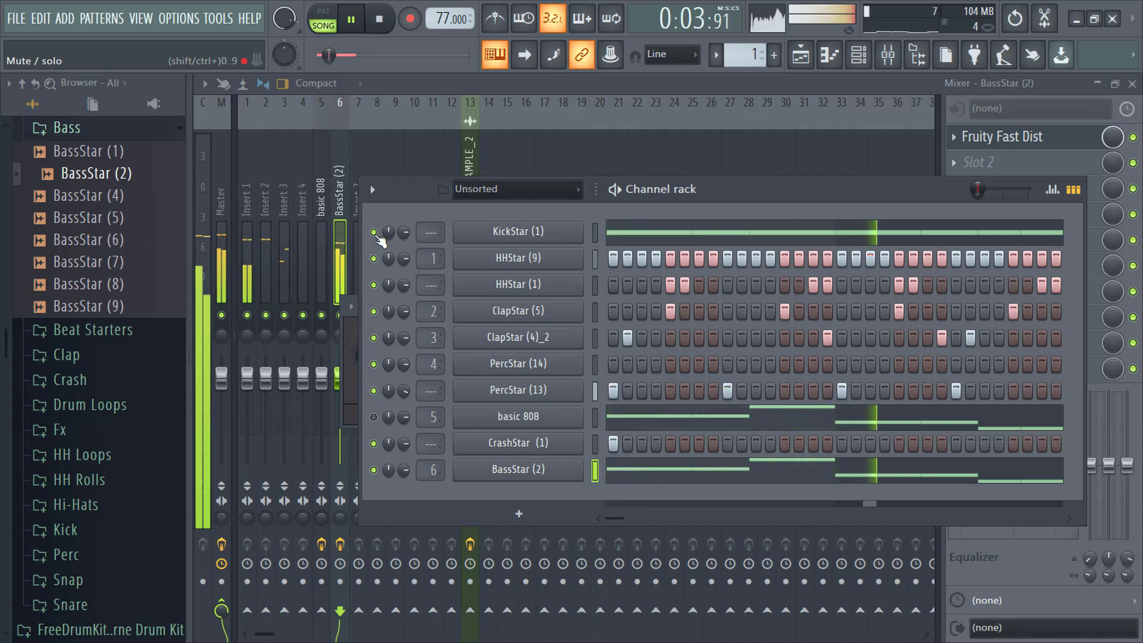
Add Fruity parametric EQ 2 to the BassStar (2) track, pulling band 7 down near 1 kHz and raising band 2 in the low mids.
click(343, 221)
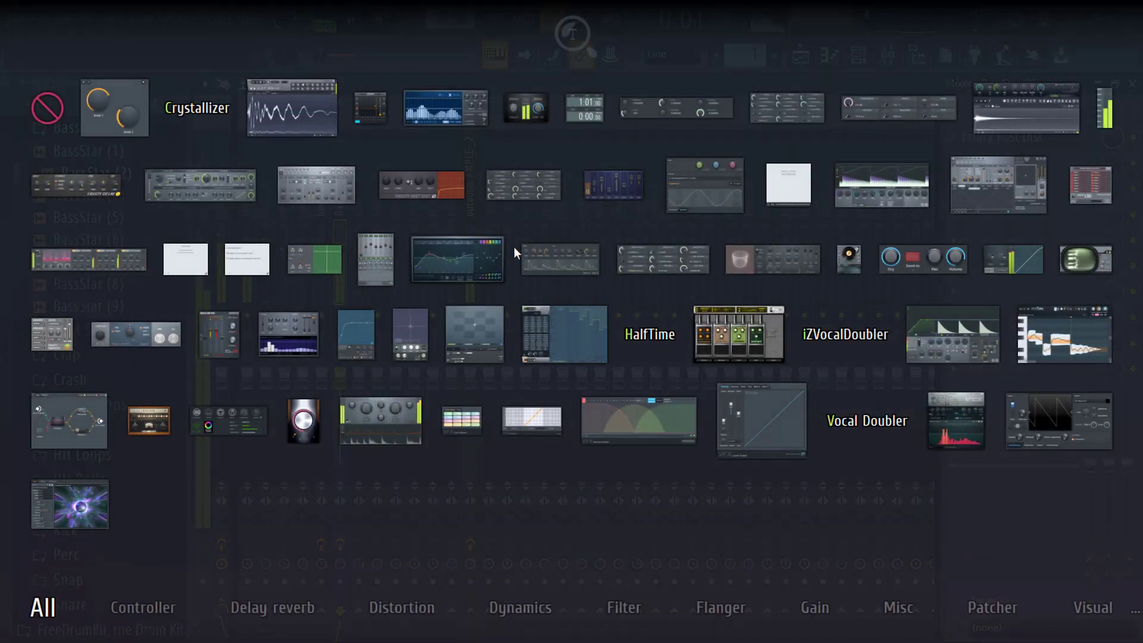
click(470, 262)
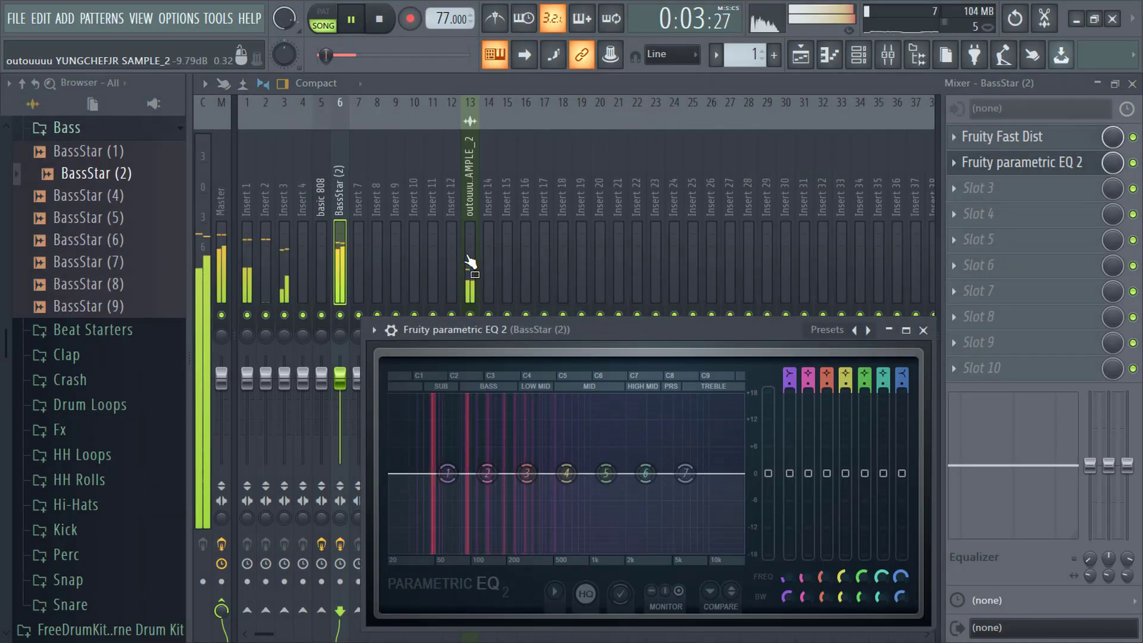
drag(685, 474, 591, 551)
key(space)
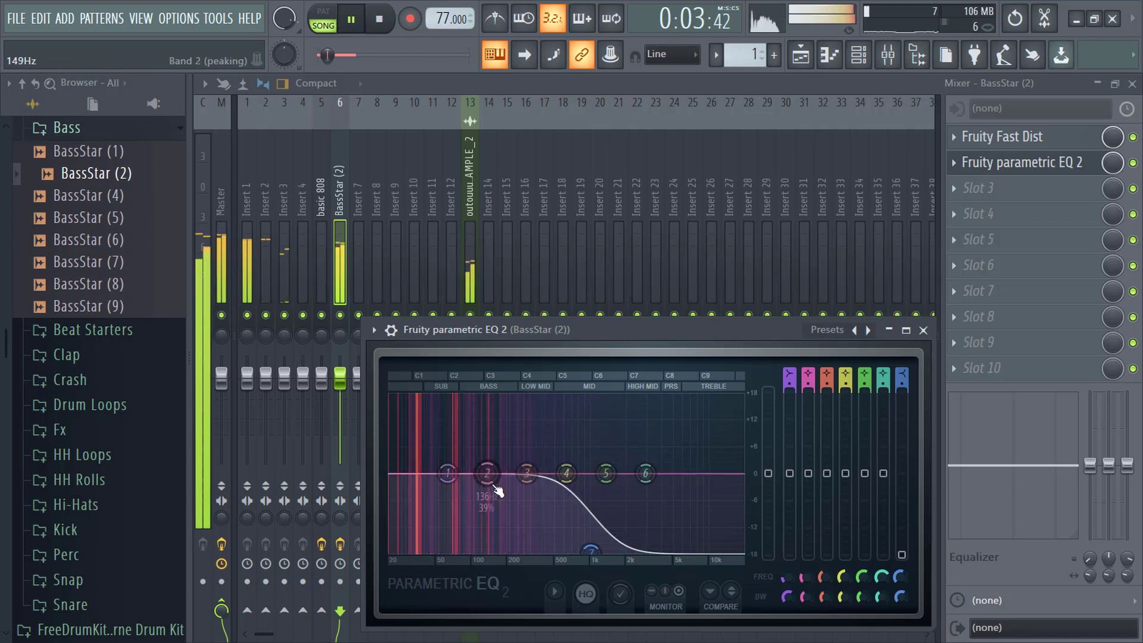
drag(507, 459, 536, 446)
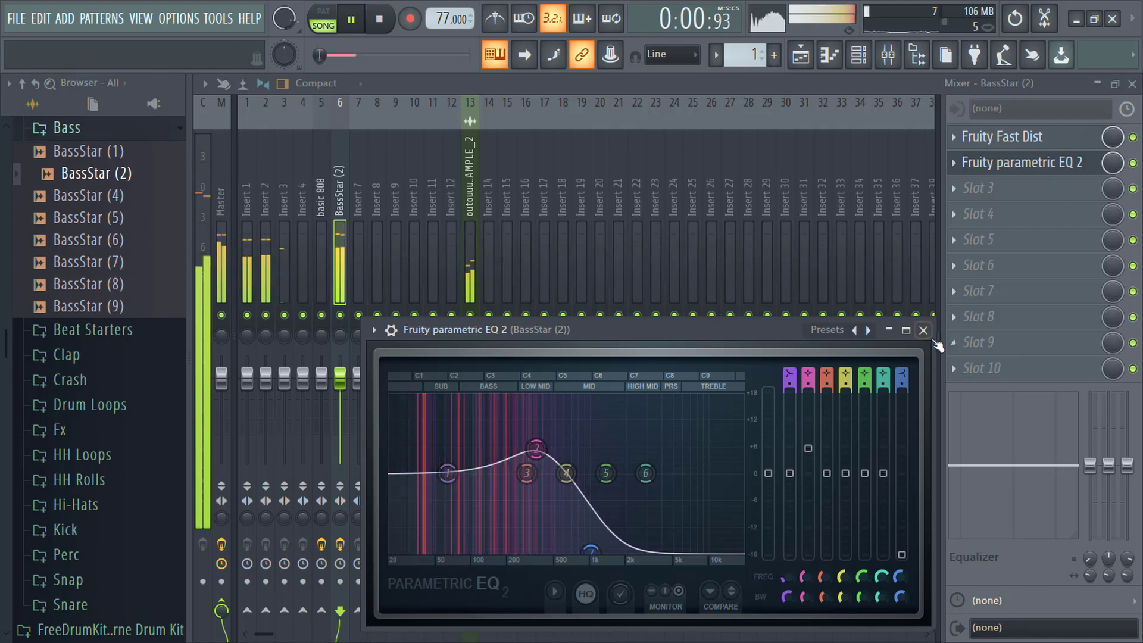
click(924, 330)
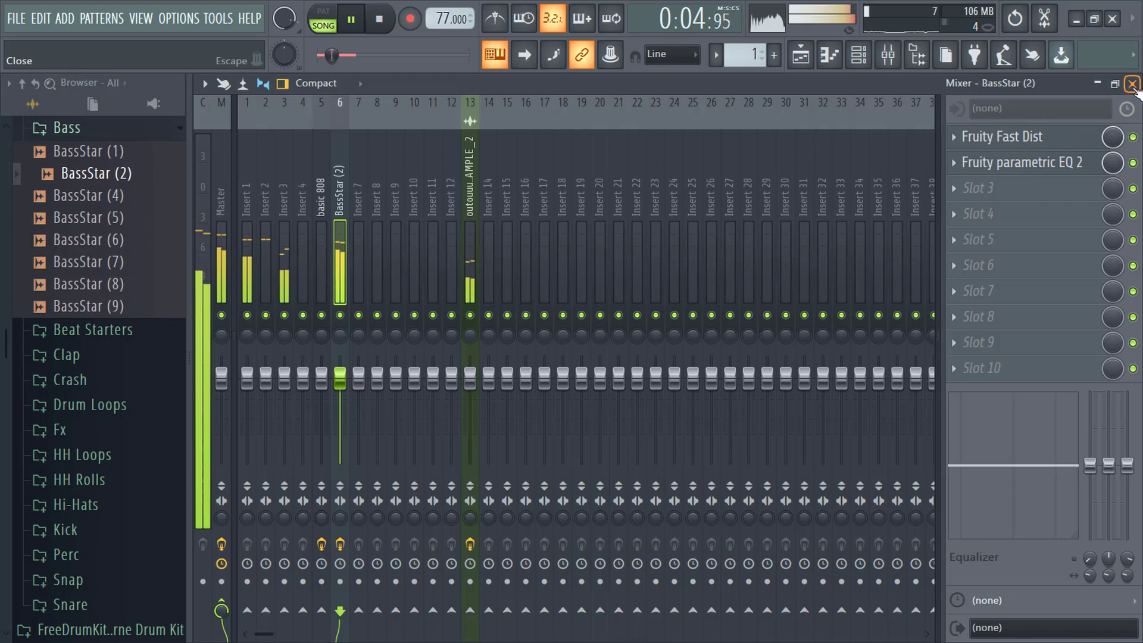
Route the KickStar (1) channel to mixer Insert 4.
click(830, 55)
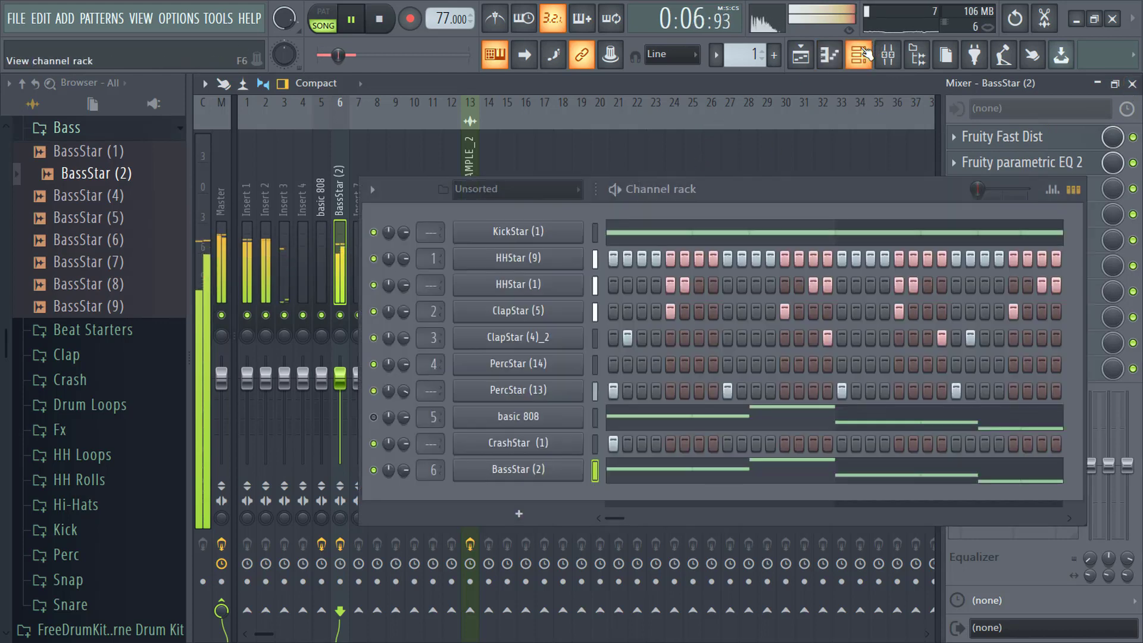
right_click(300, 206)
mouse_move(380, 228)
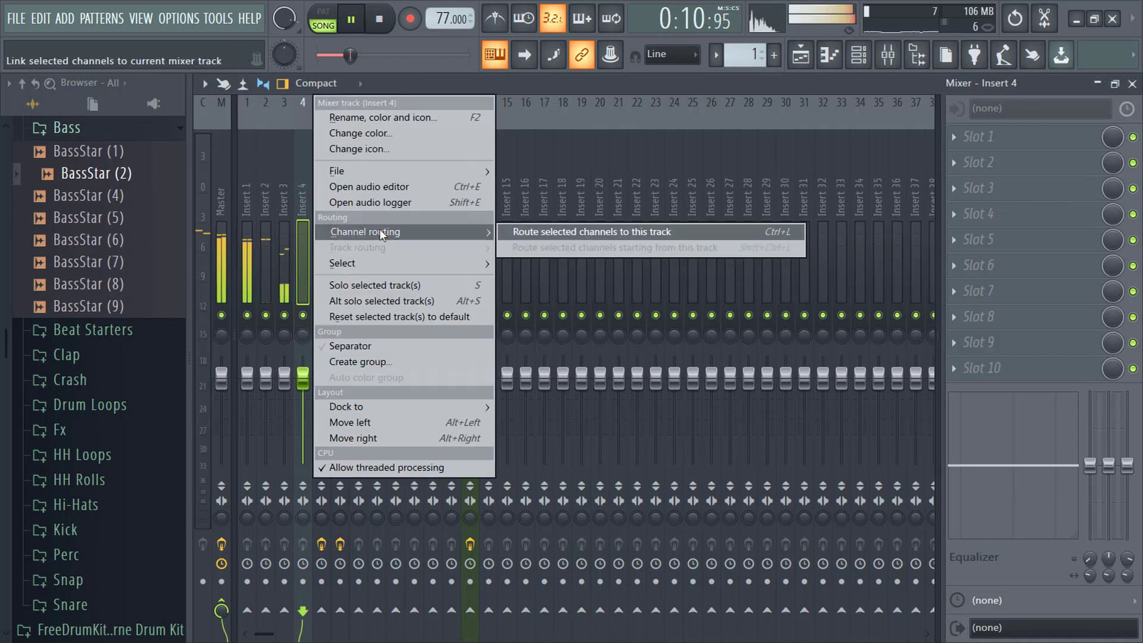
click(530, 227)
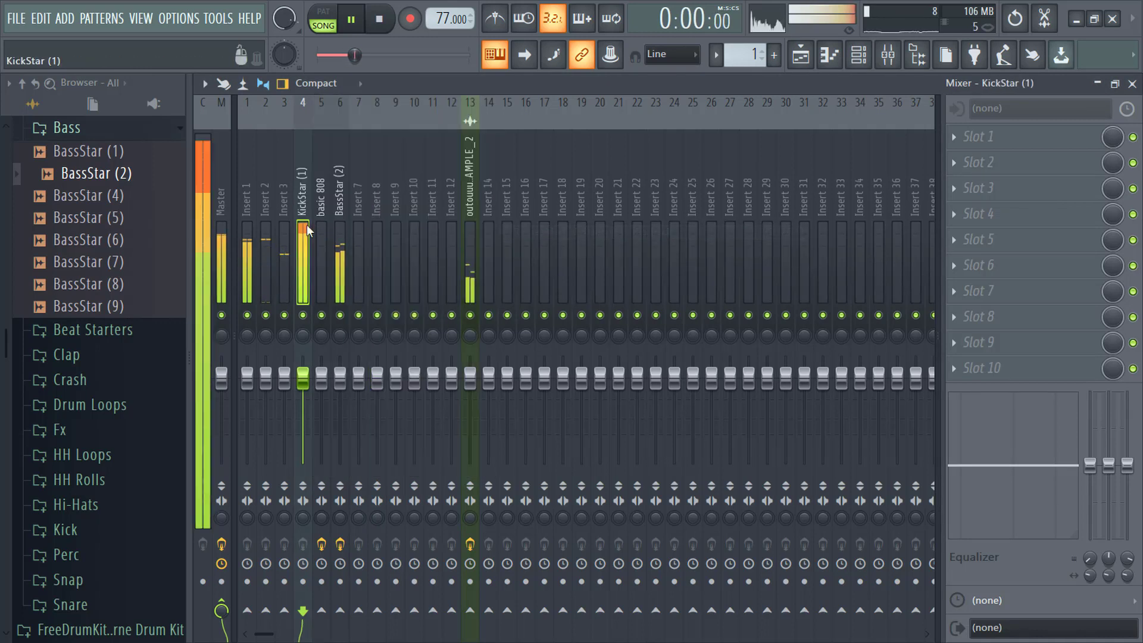
Sidechain the KickStar (1) mixer track to the BassStar (2) and basic 808 tracks.
click(342, 227)
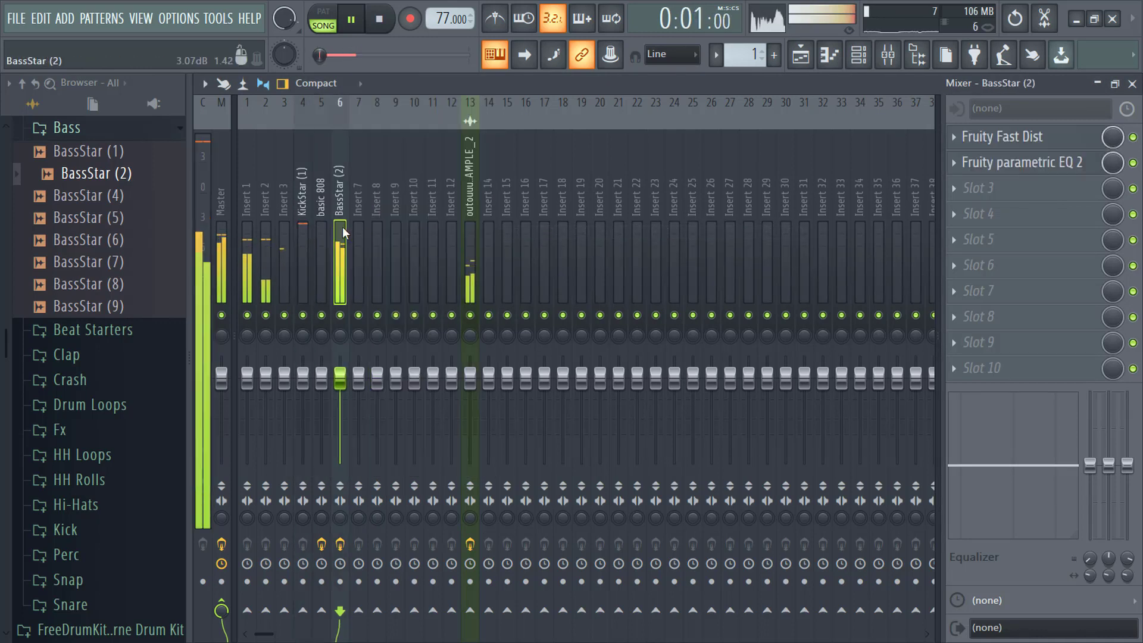
click(308, 267)
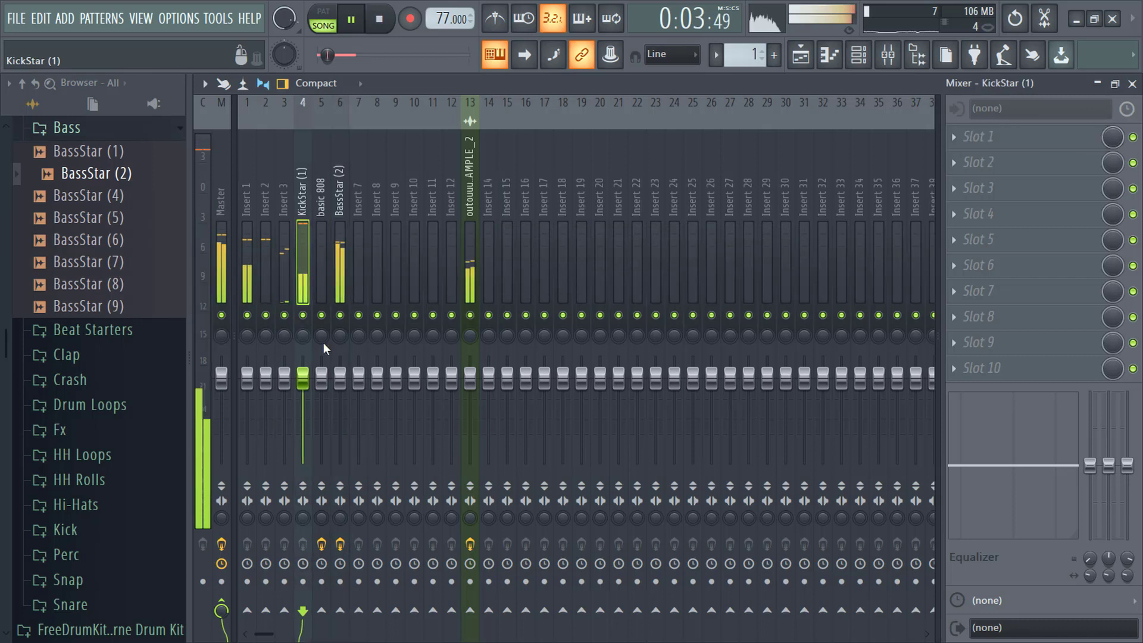
right_click(342, 609)
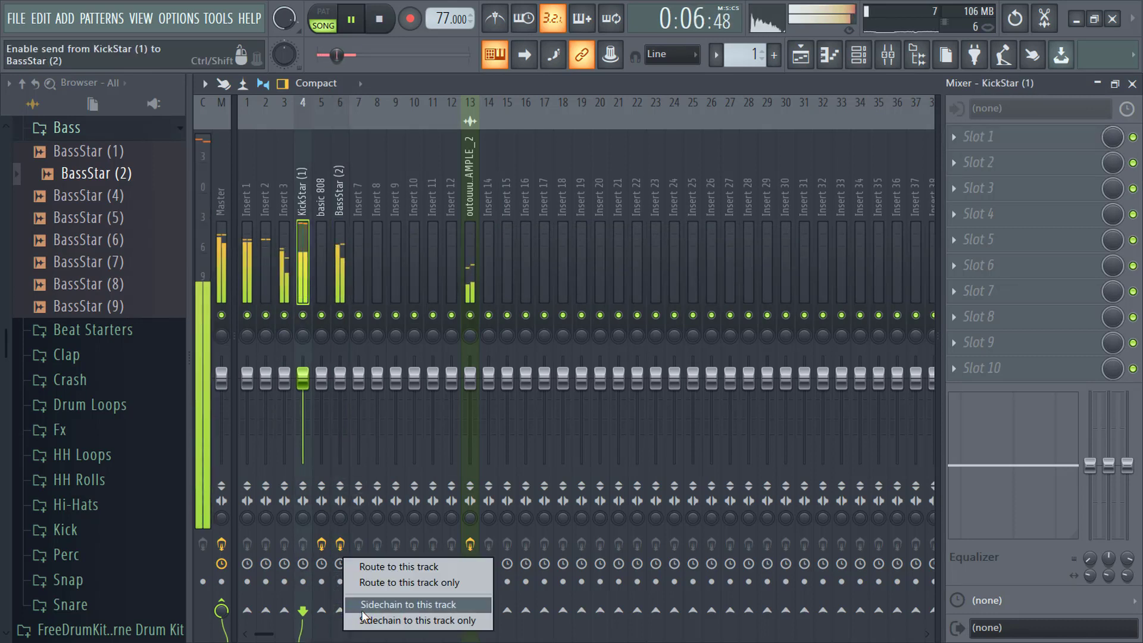
click(362, 607)
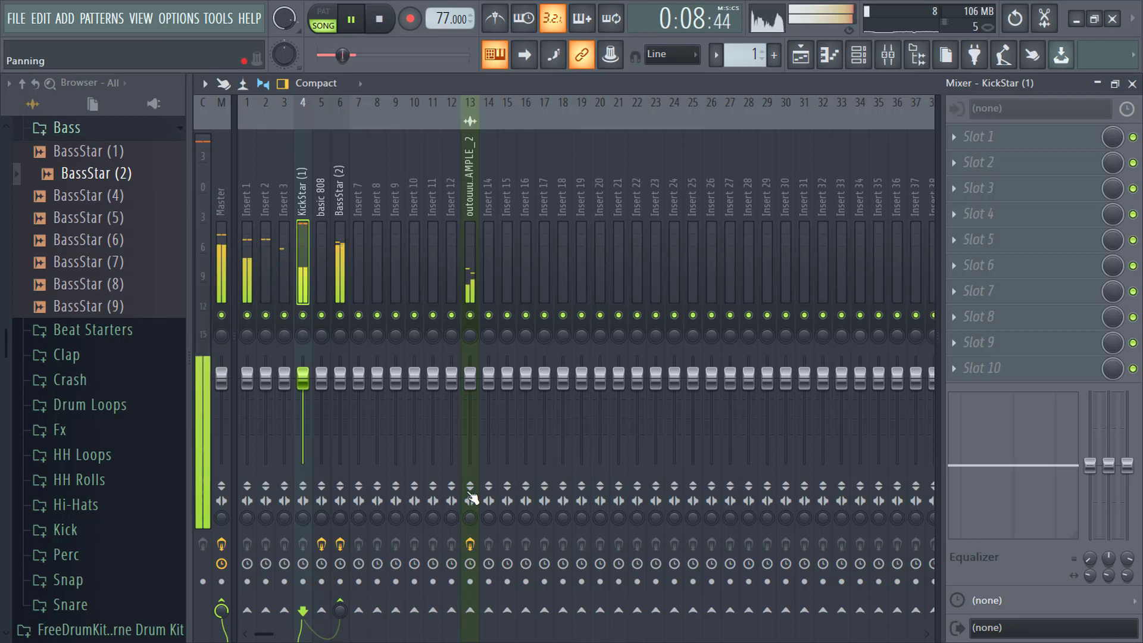
right_click(325, 613)
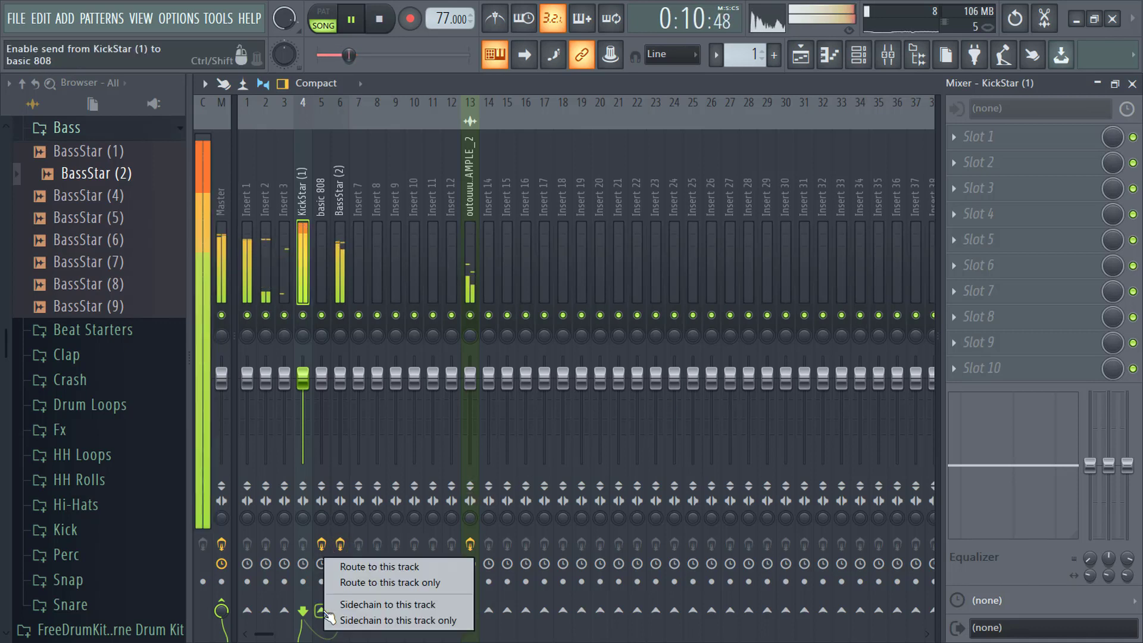
click(370, 604)
Add Fruity Limiter to the basic 808 track in compressor mode, set its sidechain input to 1 and adjust the threshold.
click(320, 255)
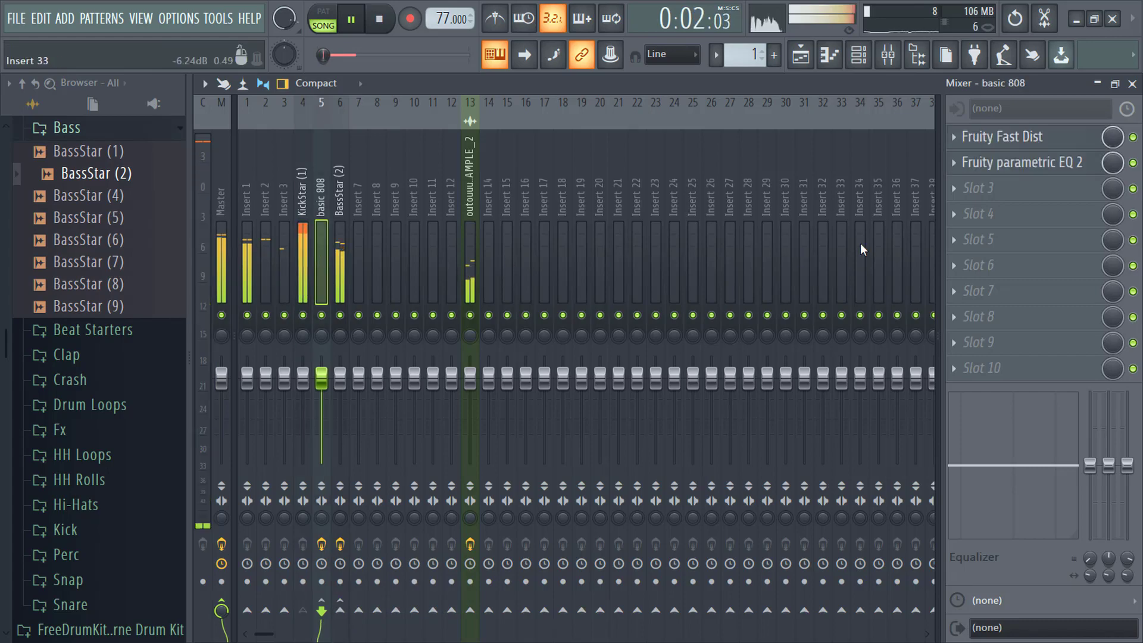
click(1031, 186)
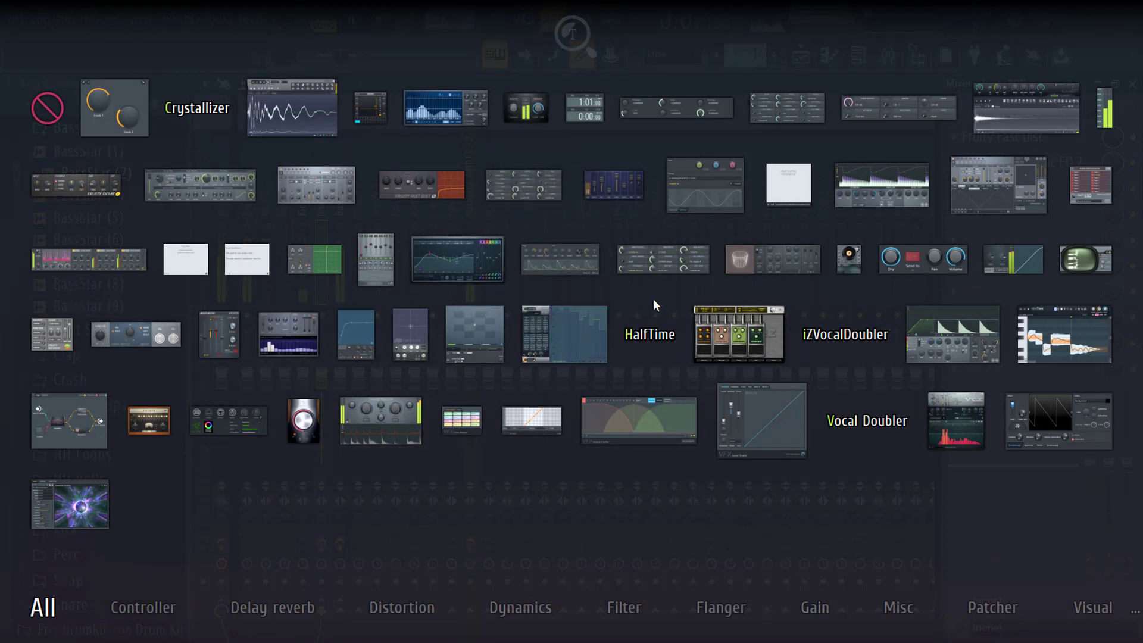
click(886, 201)
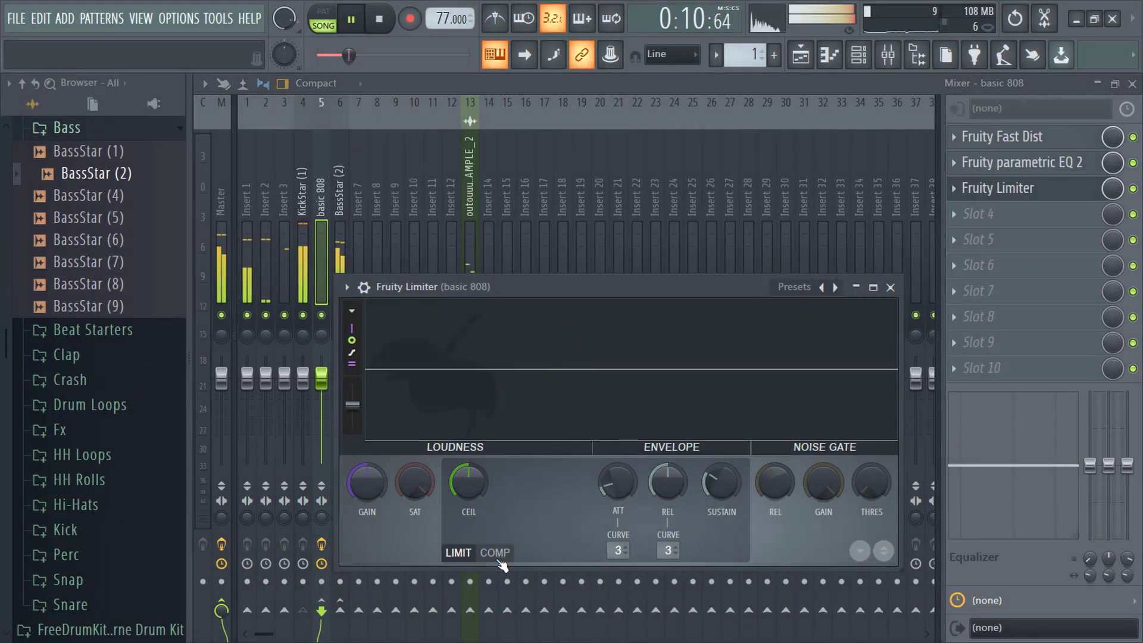
click(494, 553)
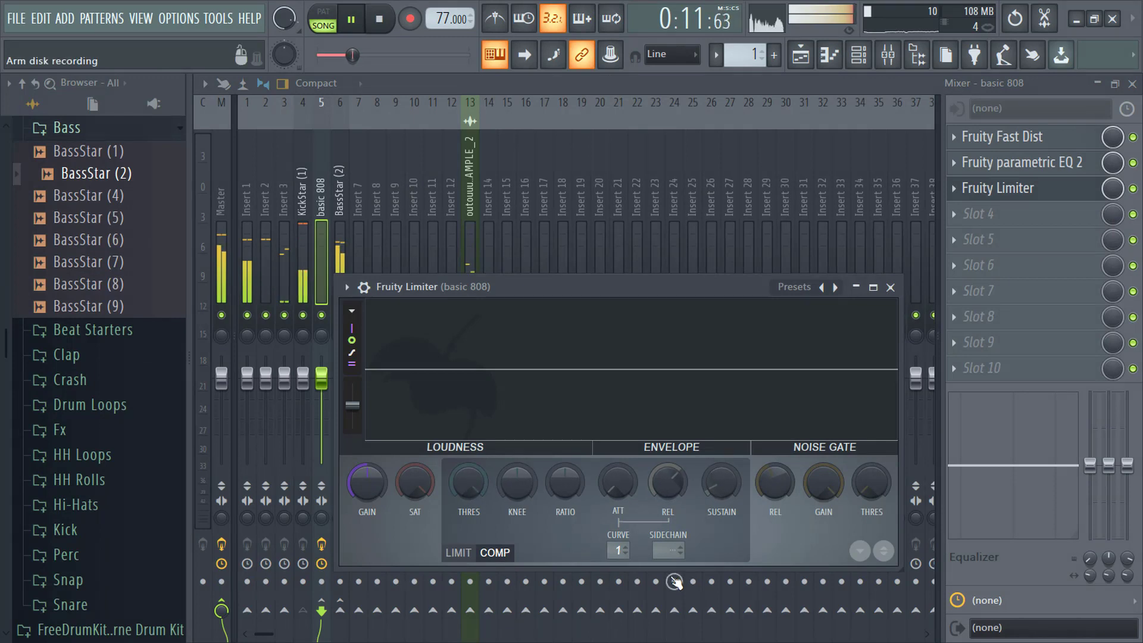
mouse_move(565, 482)
mouse_down()
mouse_move(566, 456)
mouse_move(529, 453)
mouse_up()
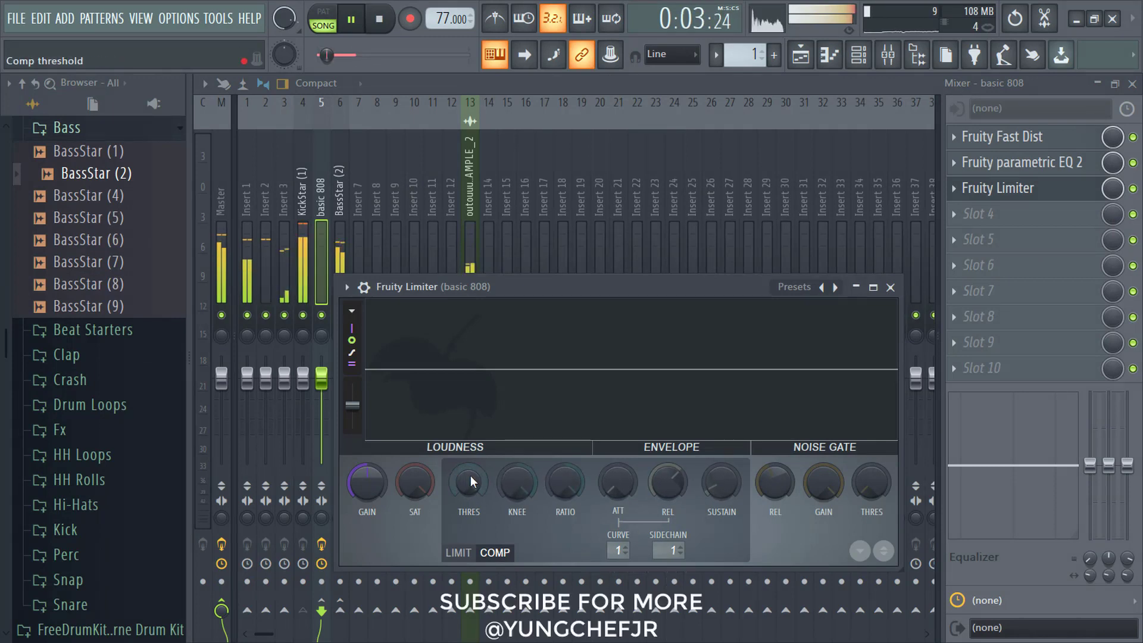
drag(471, 475, 470, 494)
click(326, 203)
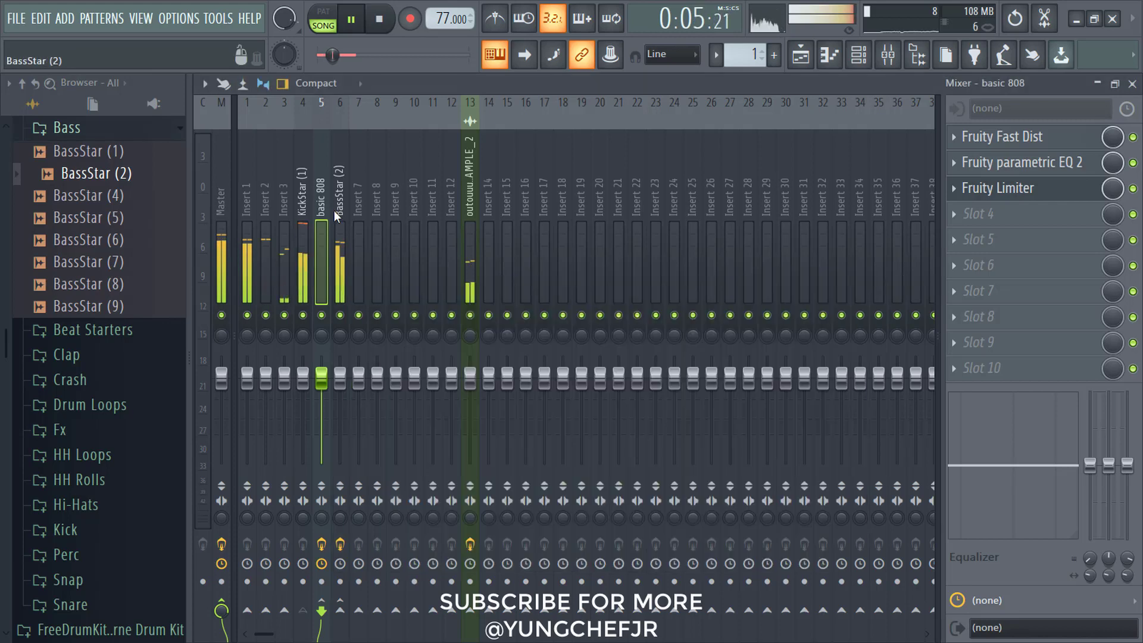
Add Fruity Limiter to BassStar (2) in compressor mode with sidechain 1, lowering the threshold to about -9.9 dB and raising knee and ratio.
click(335, 226)
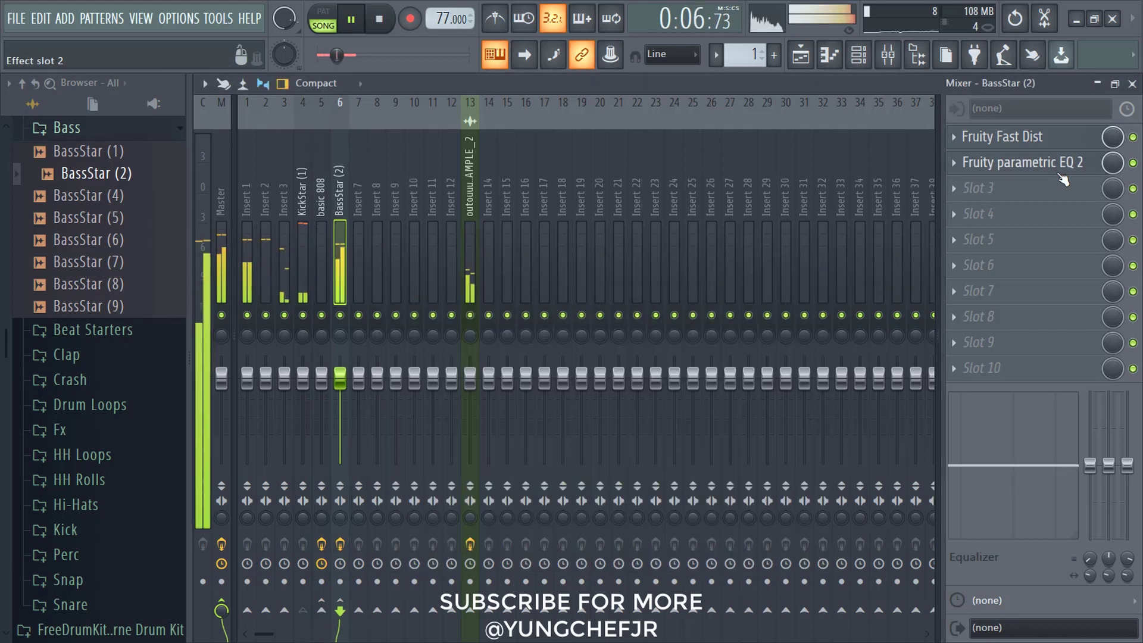
click(1014, 188)
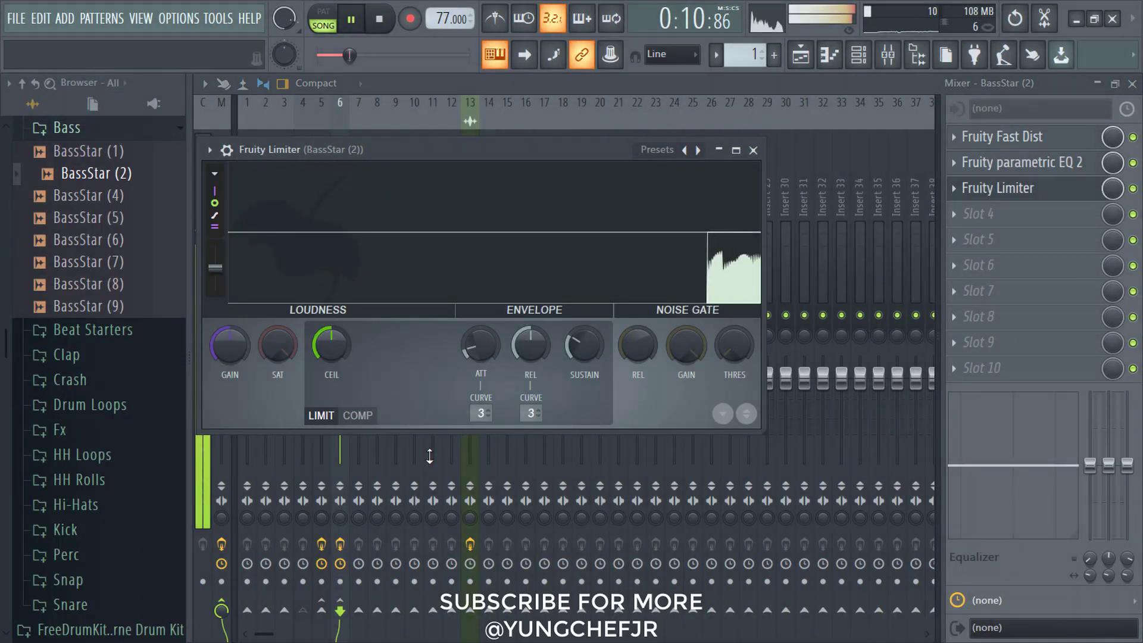
click(357, 415)
drag(531, 413, 531, 404)
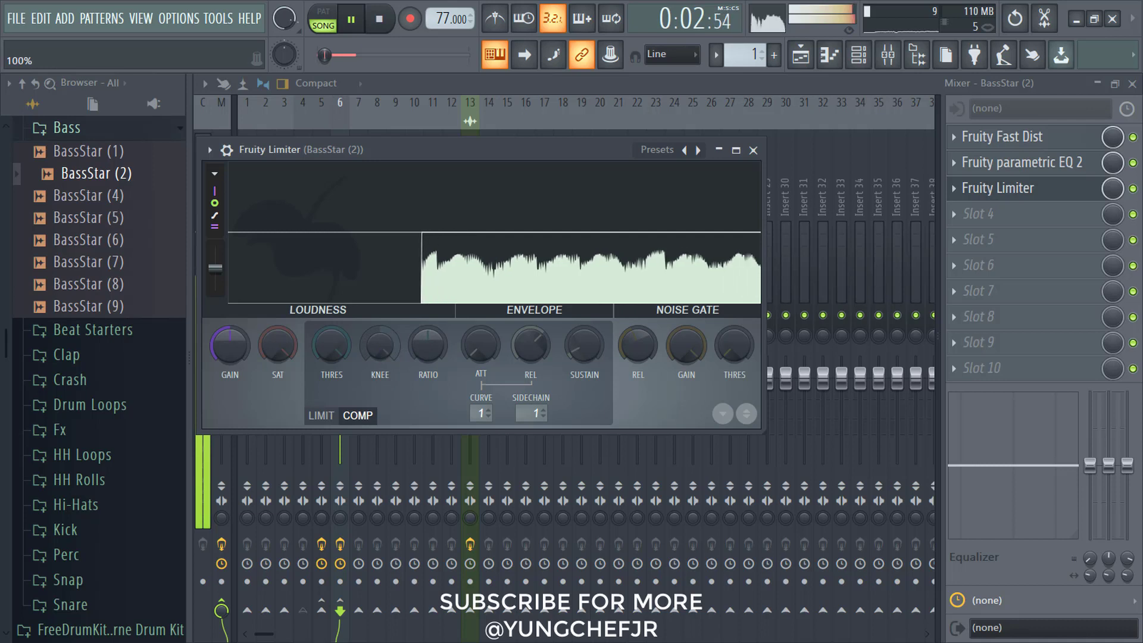
drag(332, 333, 333, 361)
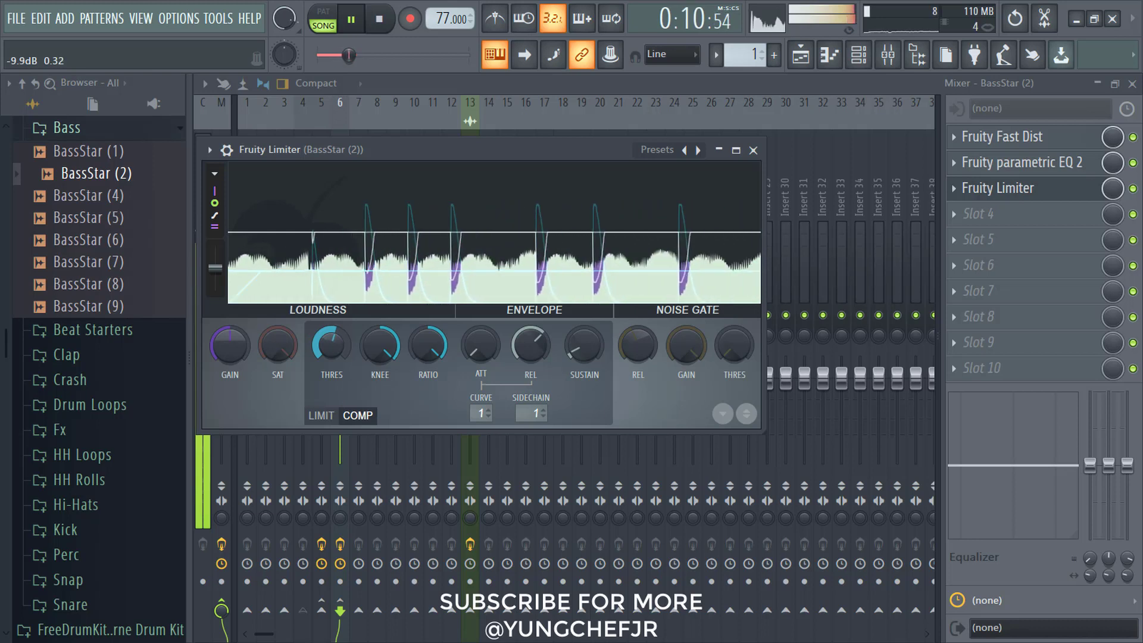
click(753, 150)
Lower the Insert 3 fader to about -1.2 dB and bring the KickStar (1) fader down slightly more.
drag(284, 377, 285, 382)
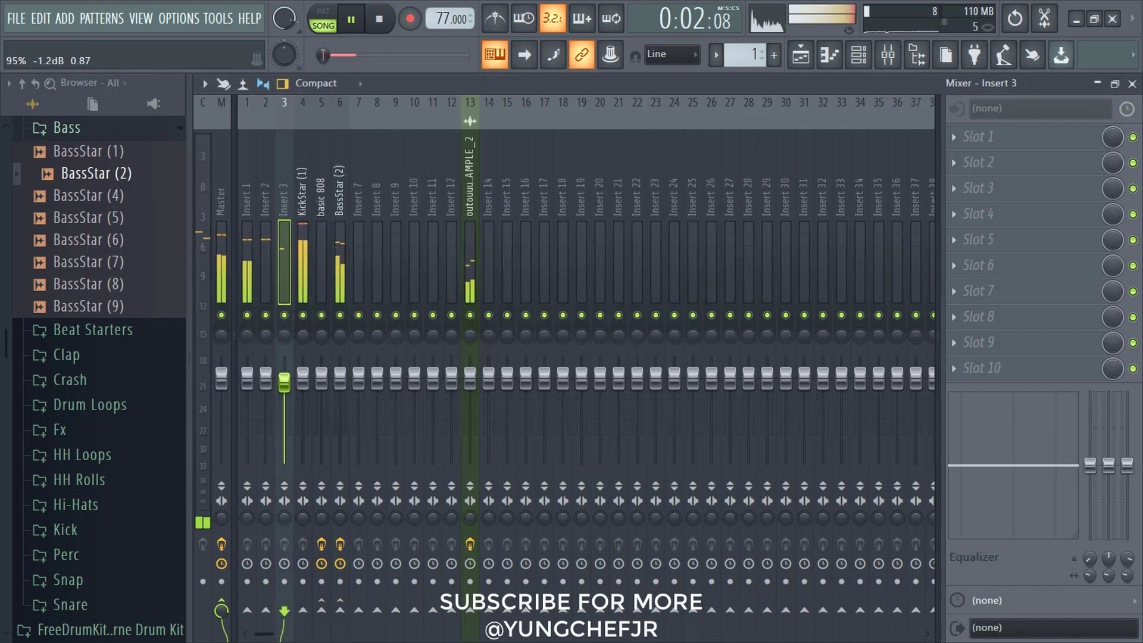
click(302, 379)
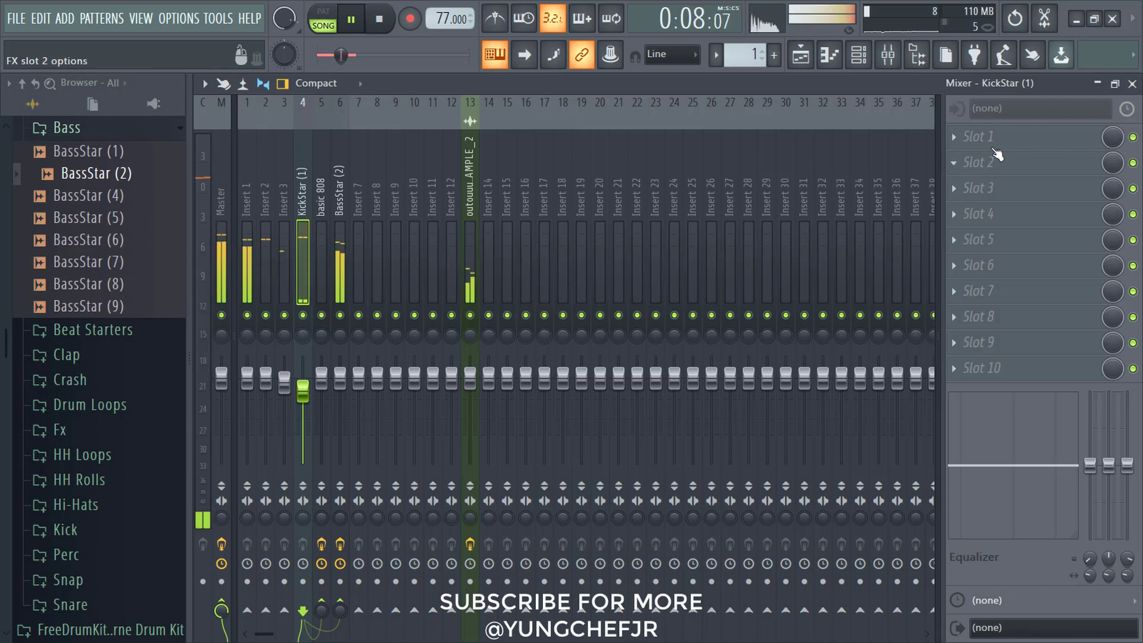
Add Fruity Parametric EQ 2 to the KickStar (1) track, cutting the sub lows with band 1 and the highs with band 7 near 2193 Hz.
click(979, 162)
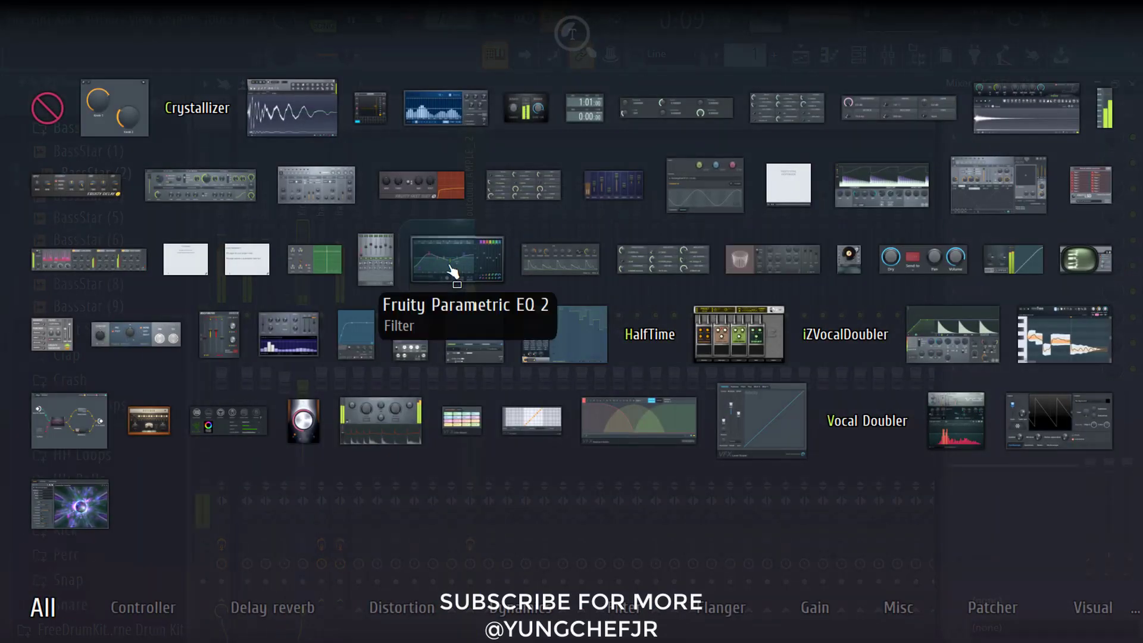
click(453, 275)
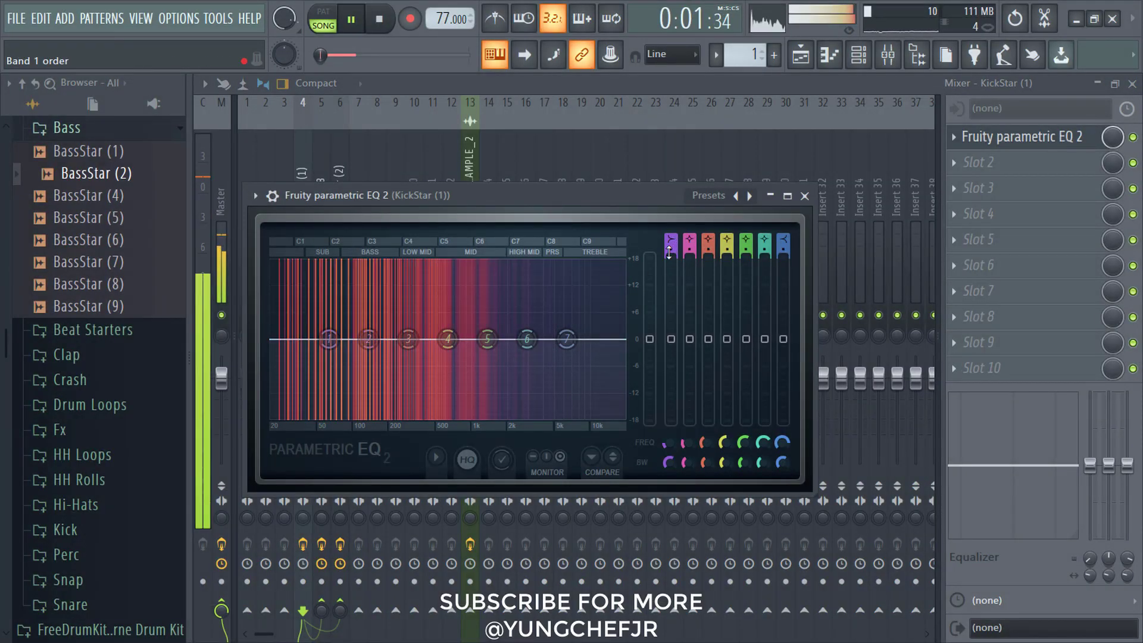
drag(329, 340, 311, 416)
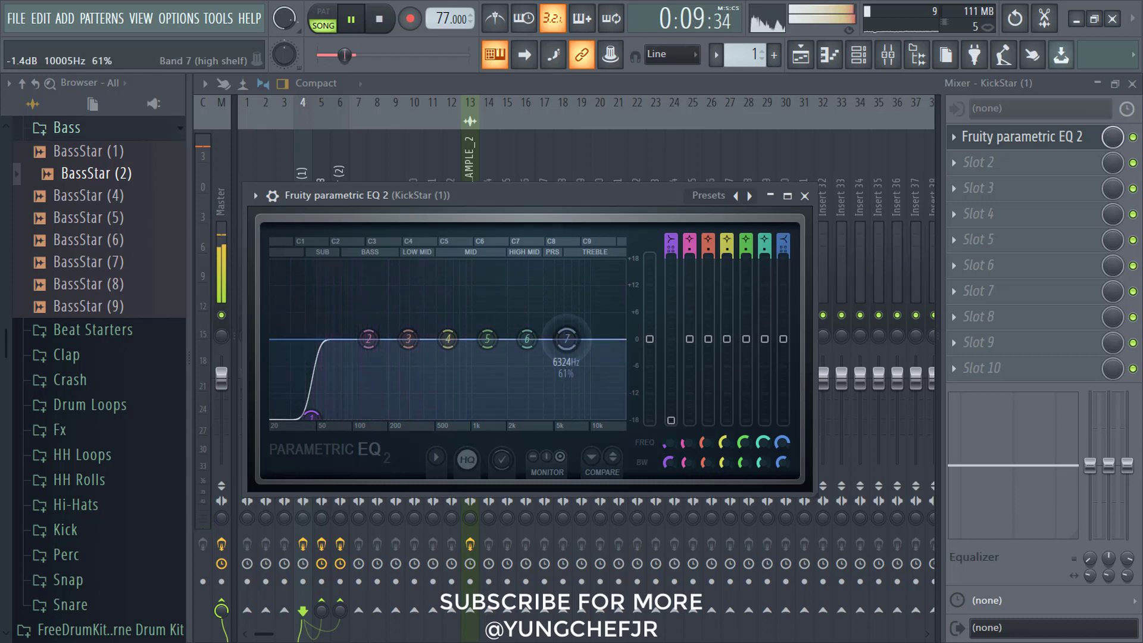
drag(567, 339, 515, 415)
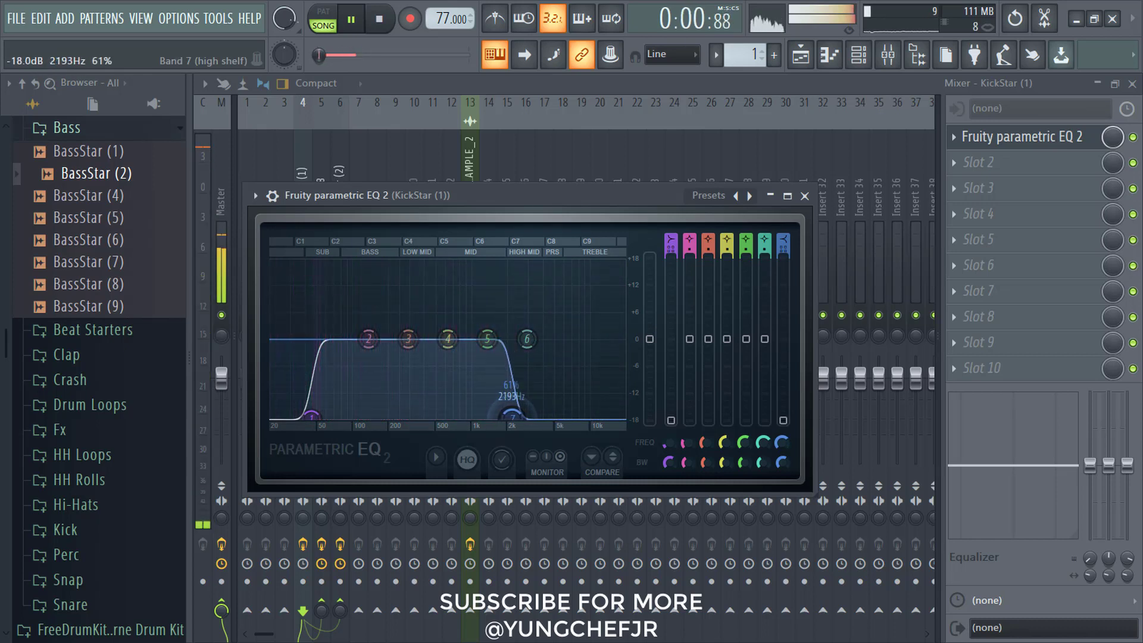
Boost band 4 just below 1 kHz and band 2 in the bass range of the KickStar (1) EQ.
drag(448, 339, 463, 323)
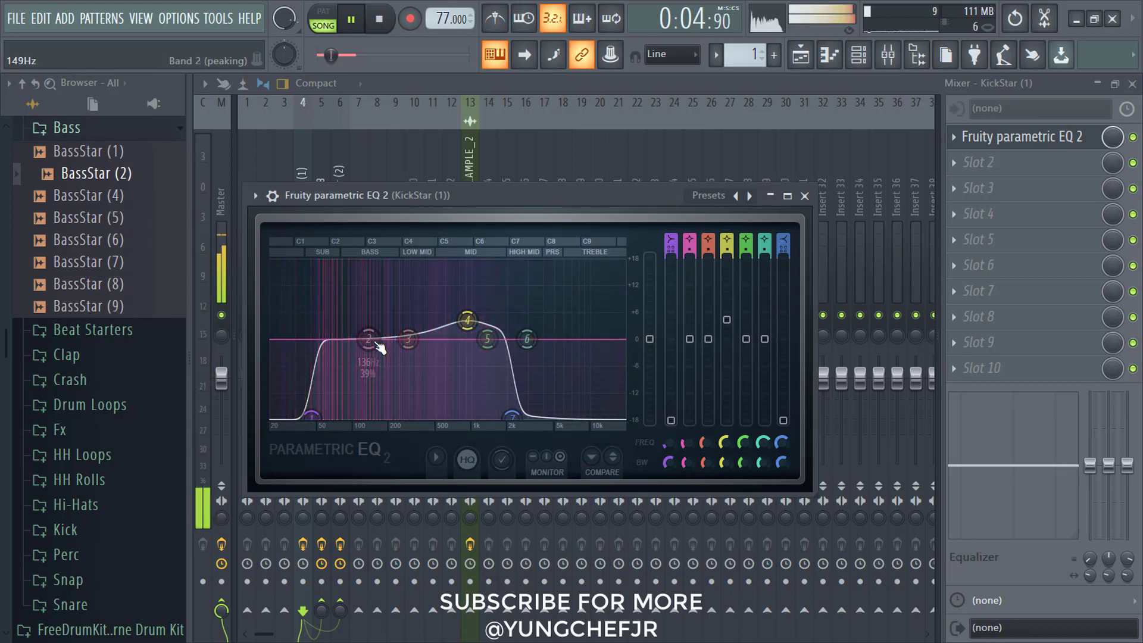
drag(363, 350, 346, 313)
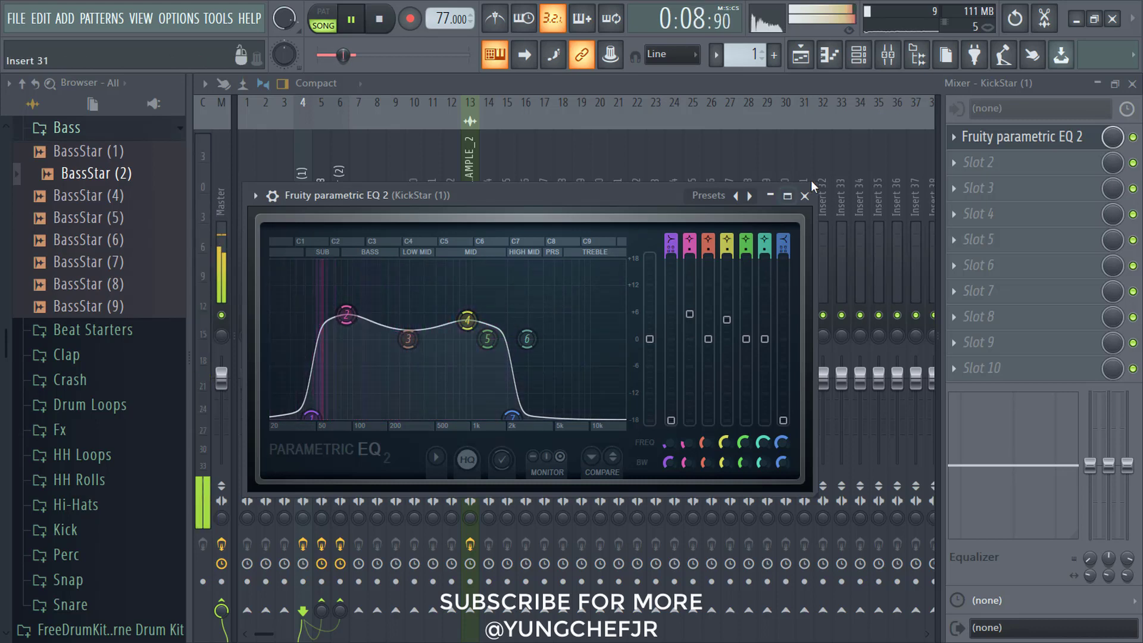
click(804, 197)
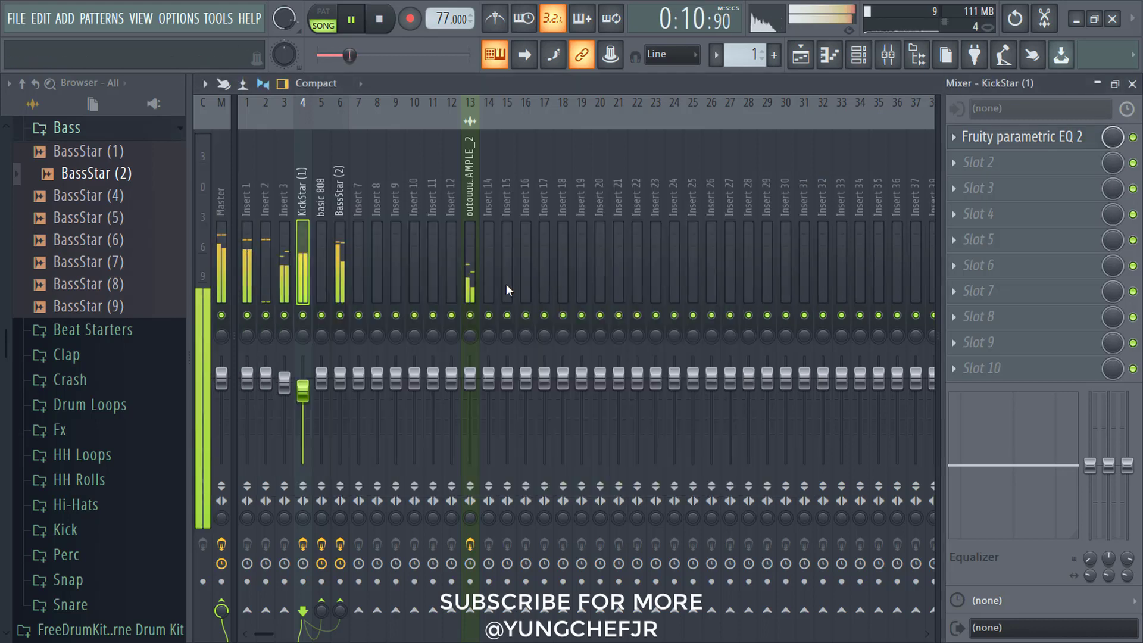
Mute the BassStar (2) channel and unmute the basic 808 channel.
click(858, 55)
click(374, 470)
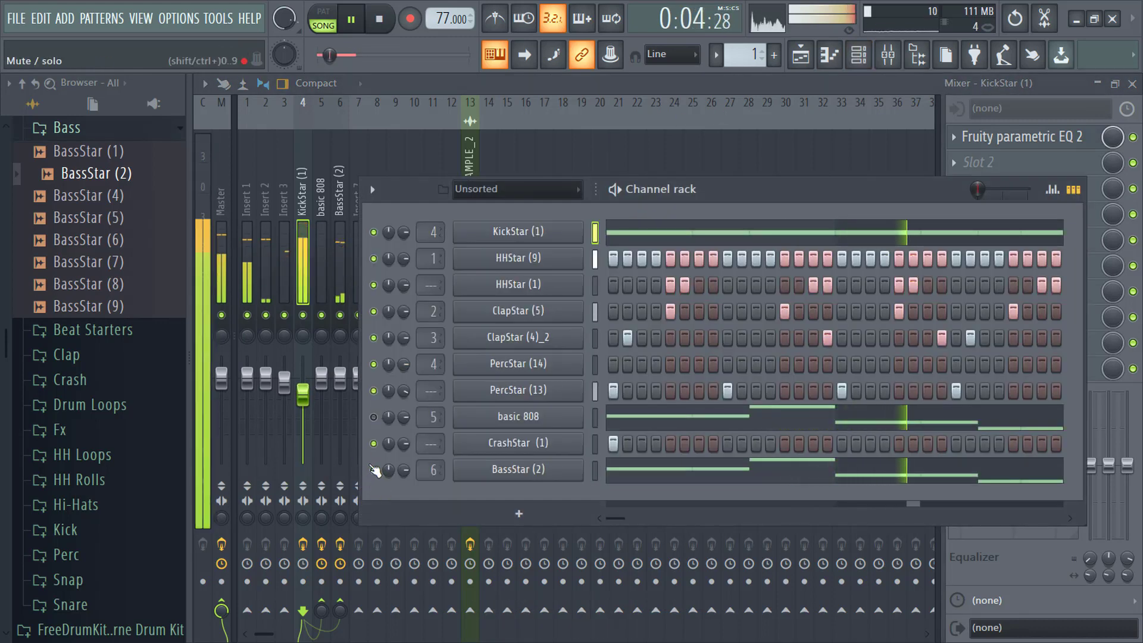
click(374, 418)
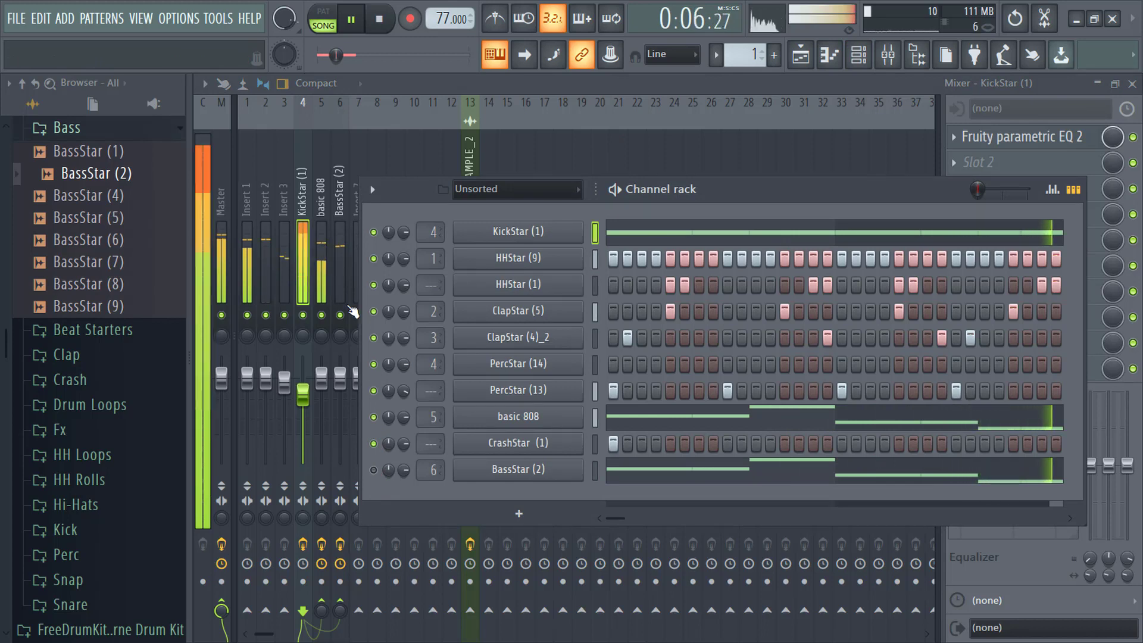
Check how the kick ducks the basic 808 in that track's Fruity Limiter display.
click(322, 241)
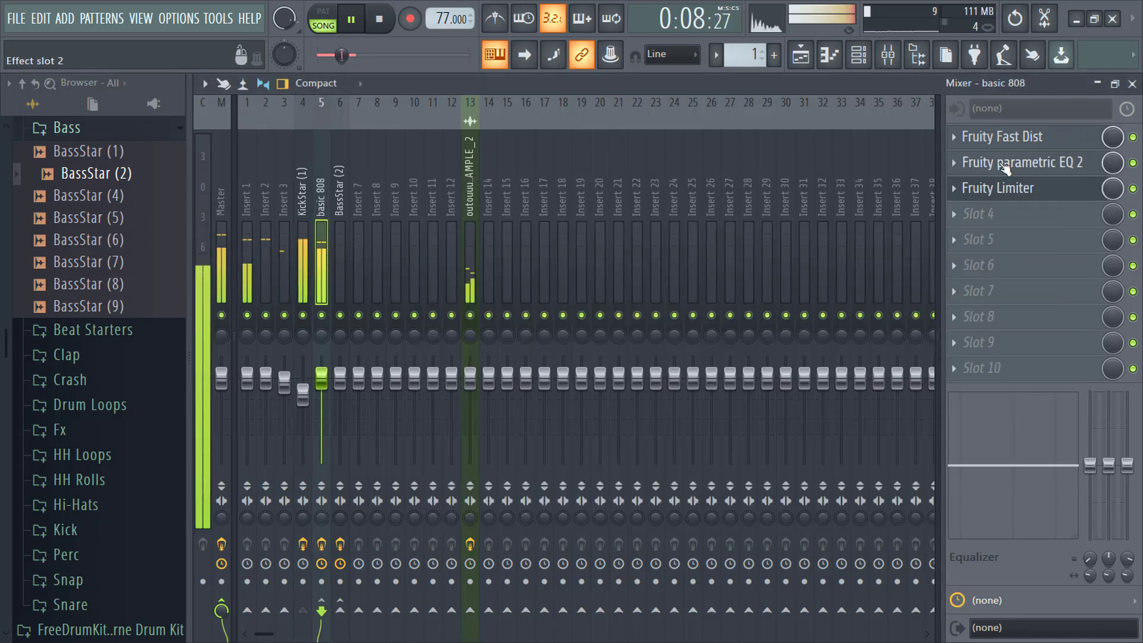
click(1006, 189)
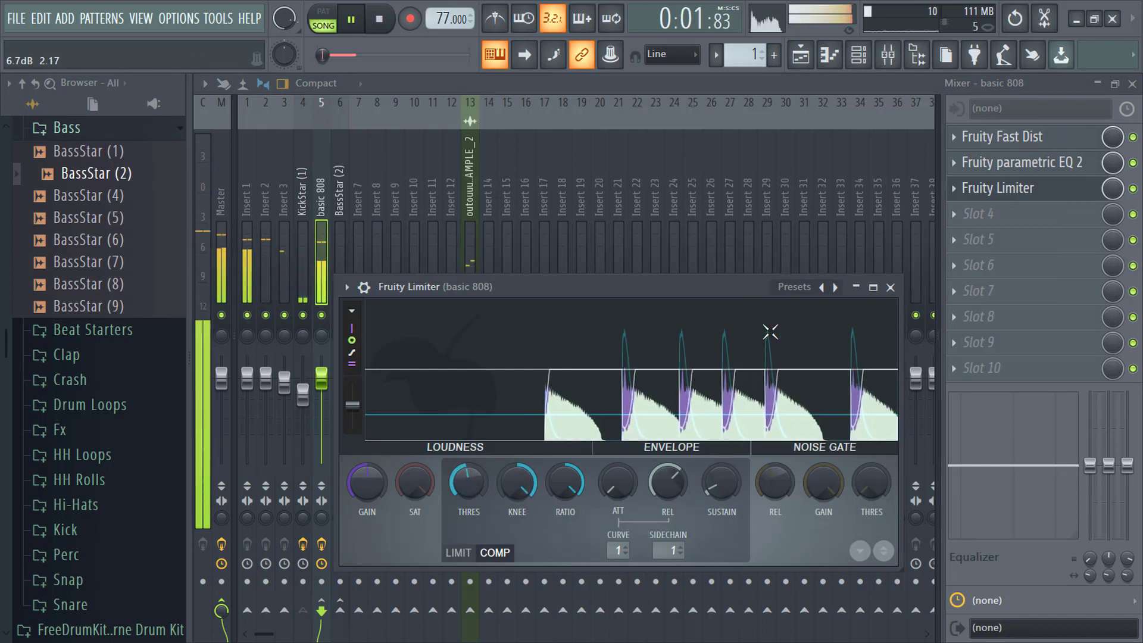
click(891, 288)
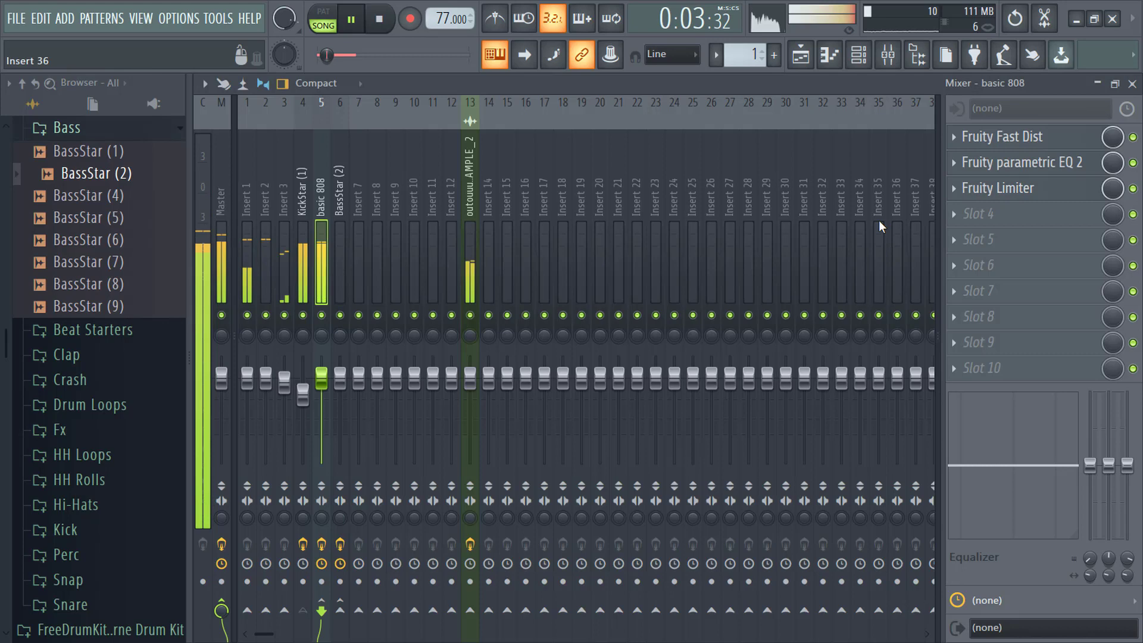
Delete every Pattern 1 clip after the first one in the playlist and split Pattern 1 by channel.
click(804, 55)
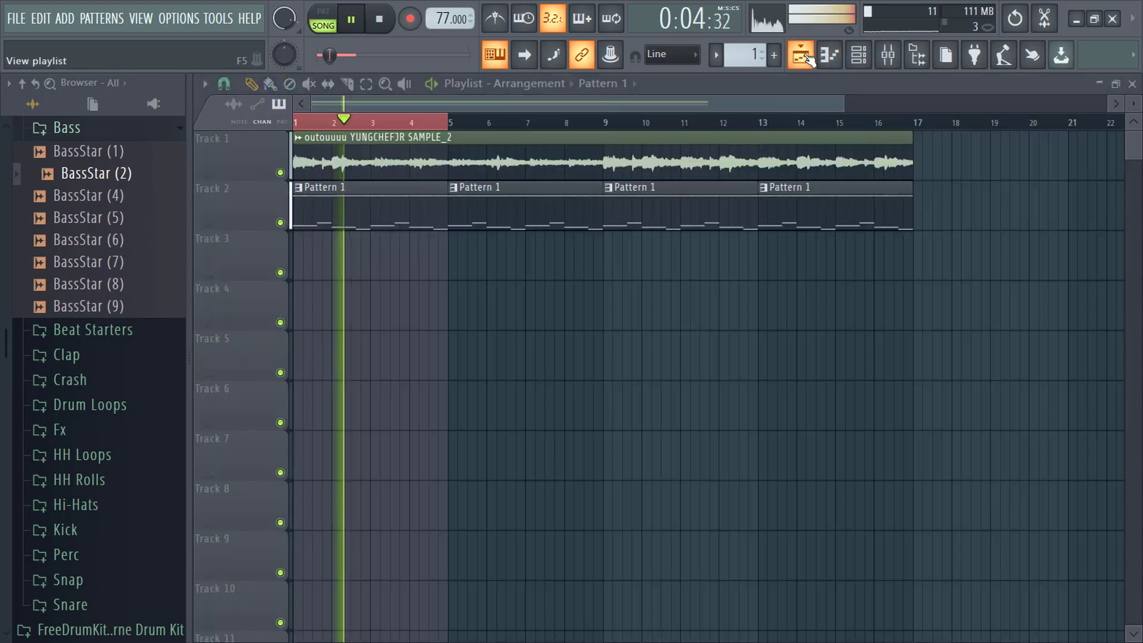
right_click(768, 210)
right_click(523, 223)
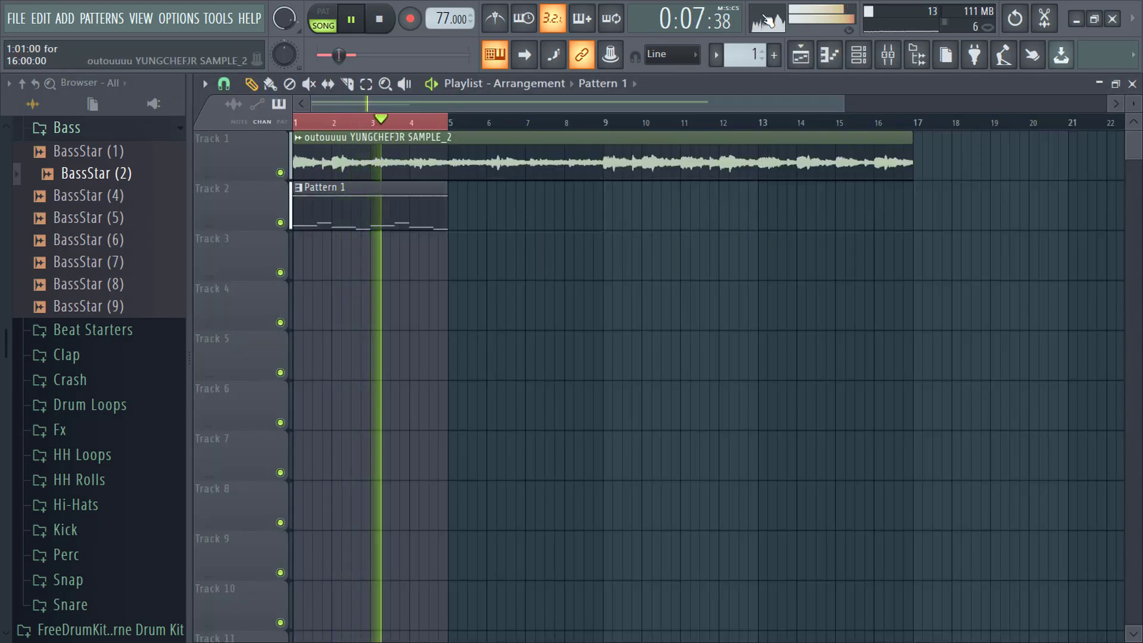
click(744, 52)
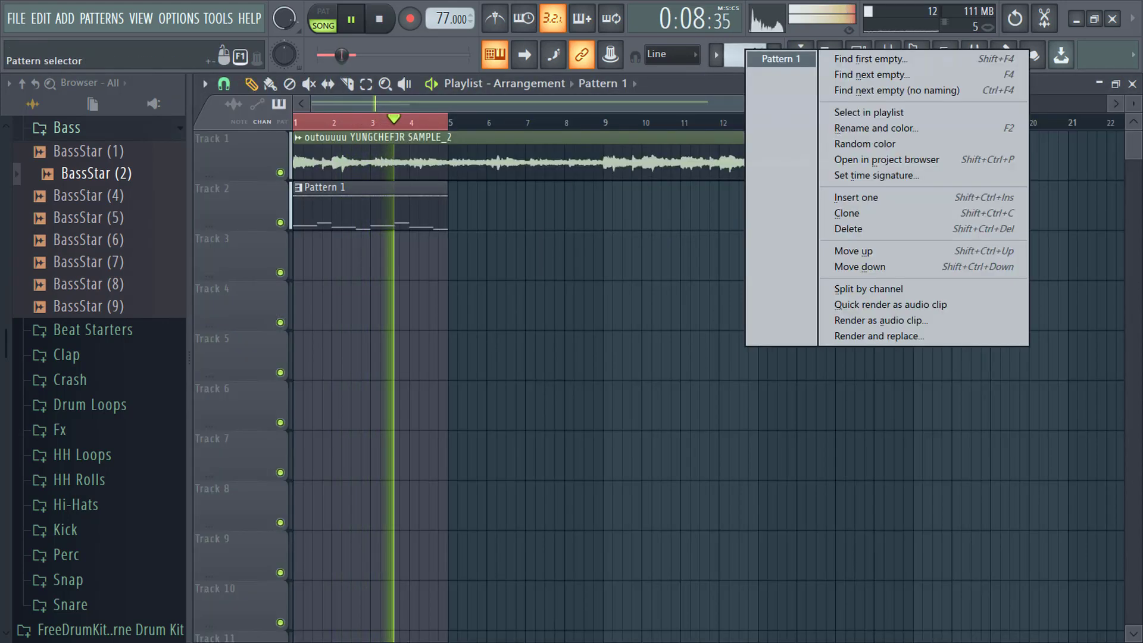
click(846, 292)
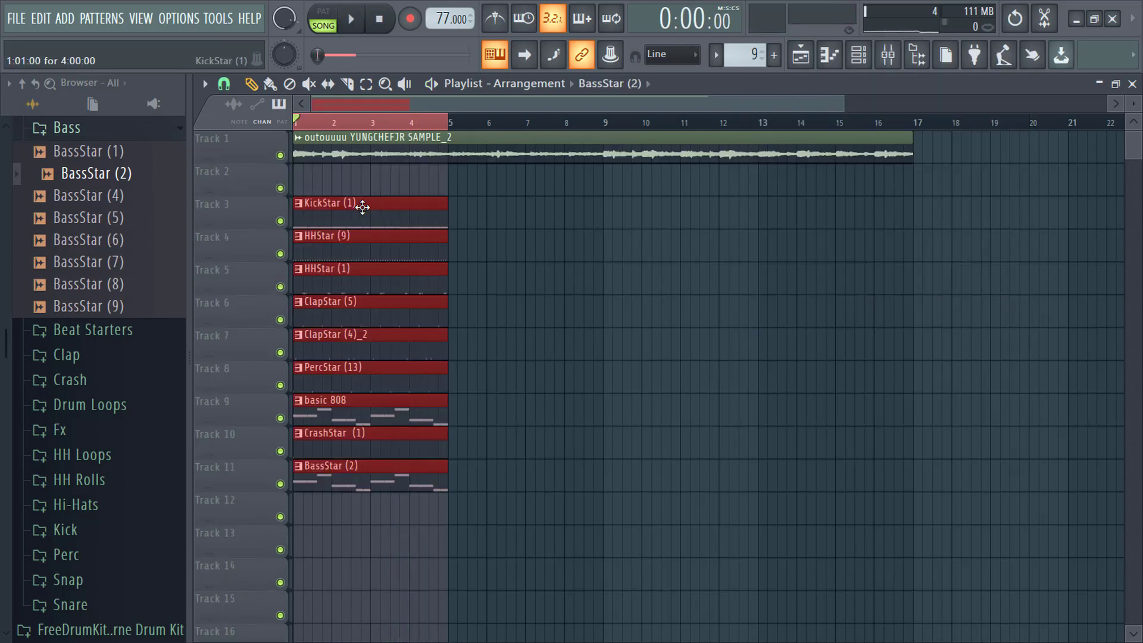
Duplicate the split channel clips three times in a row so they fill the playlist up to bar 17.
drag(363, 207, 798, 202)
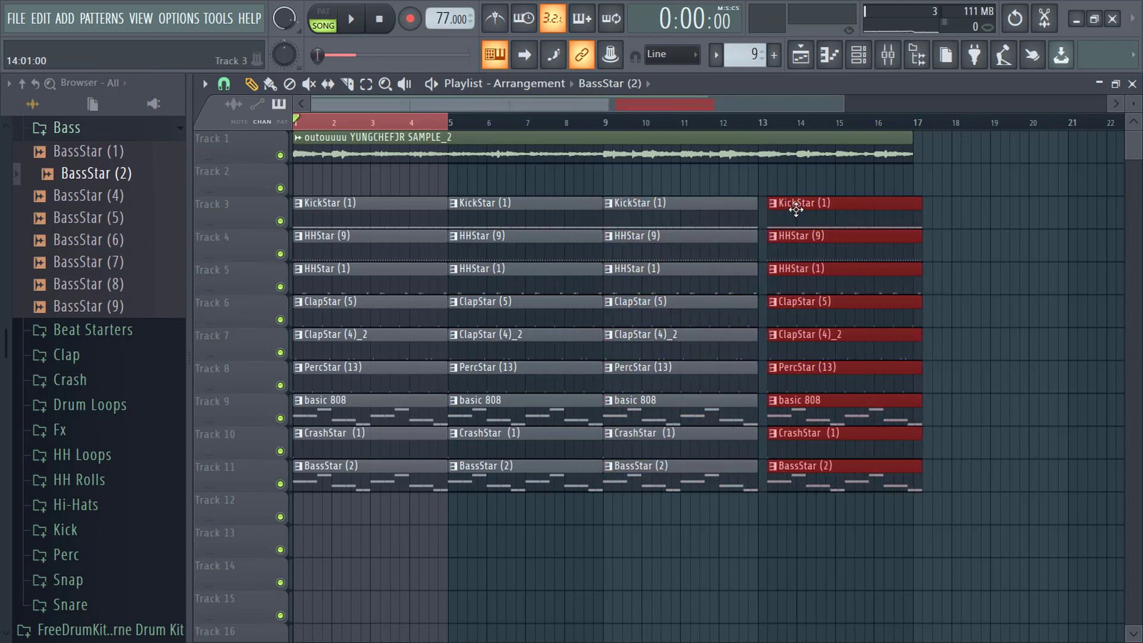
click(925, 185)
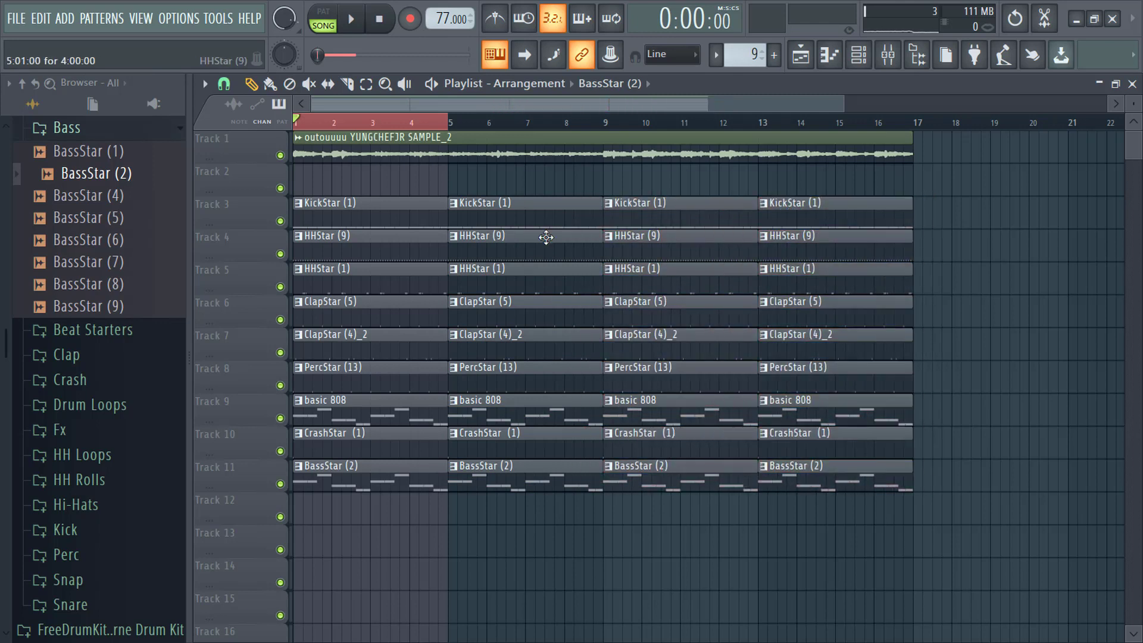
Delete the first four bars' clips of every pattern track from KickStar (1) down to BassStar (2), keeping the sample.
right_click(340, 197)
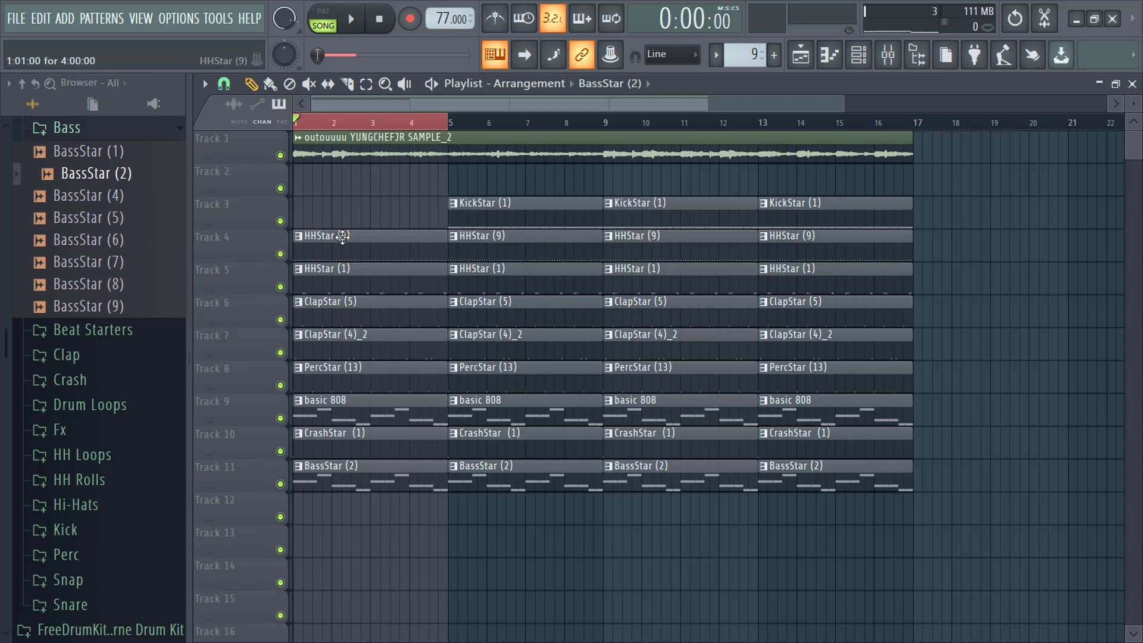
right_click(342, 236)
right_click(330, 268)
right_click(324, 301)
right_click(324, 335)
right_click(350, 368)
right_click(352, 400)
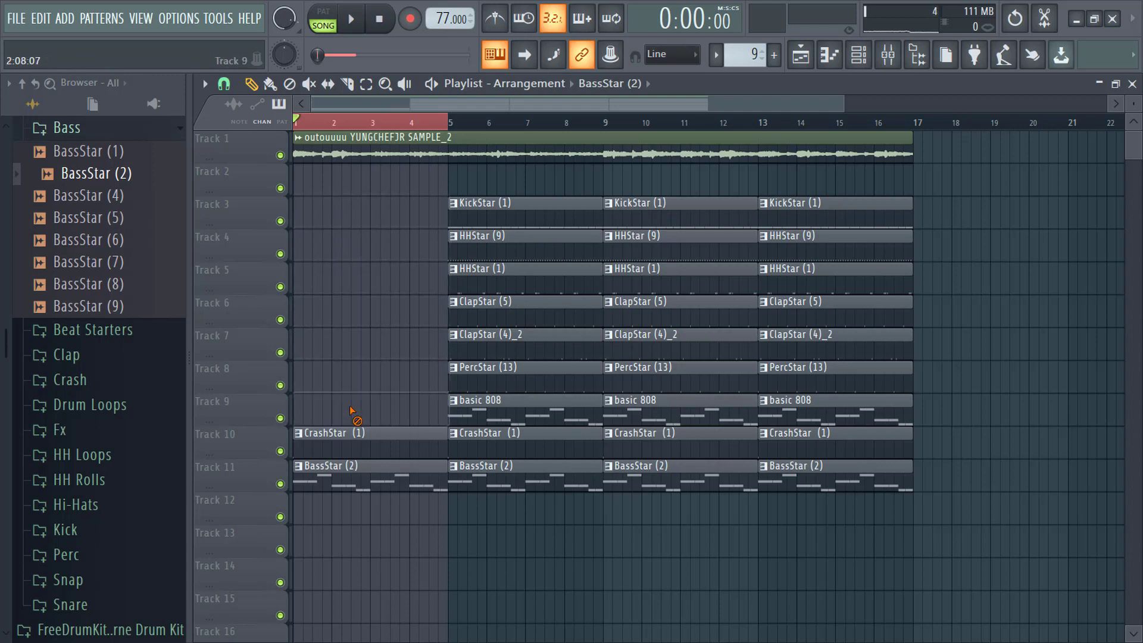
right_click(347, 438)
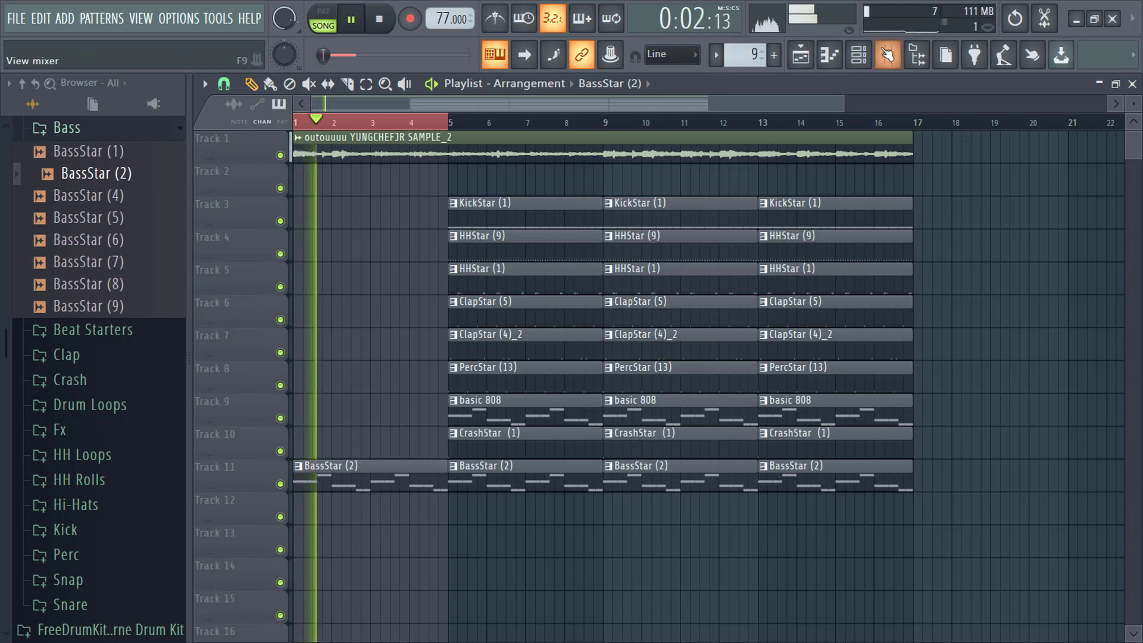
right_click(365, 479)
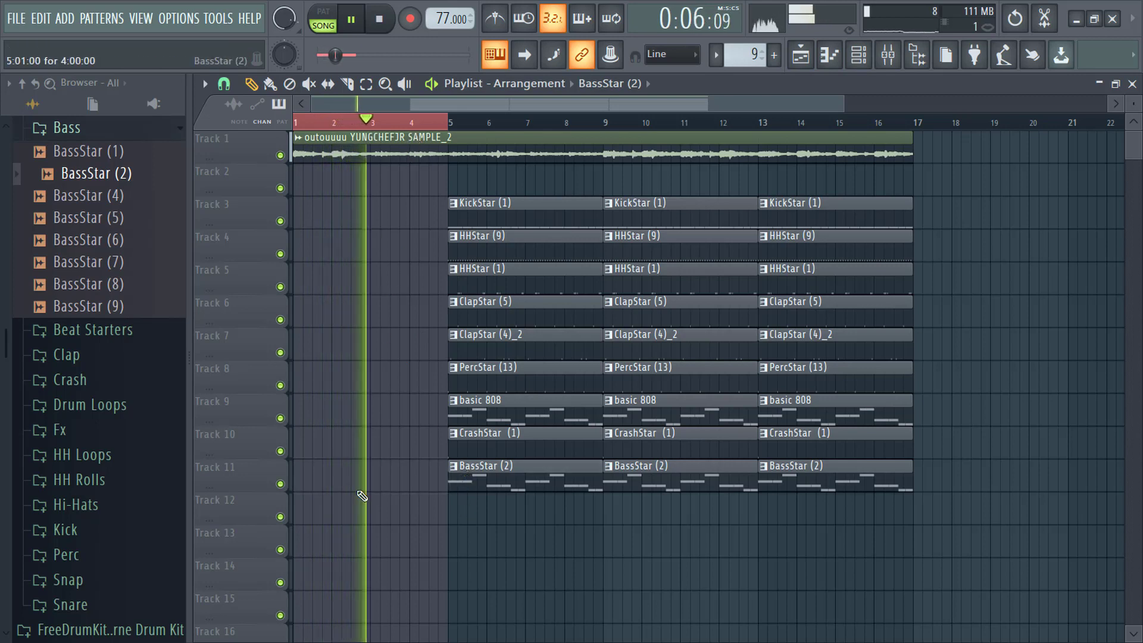
Place BassStar (2), CrashStar (1) and PercStar (13) clips on their tracks in the intro, trimmed to run from bar 3 to bar 5.
click(297, 479)
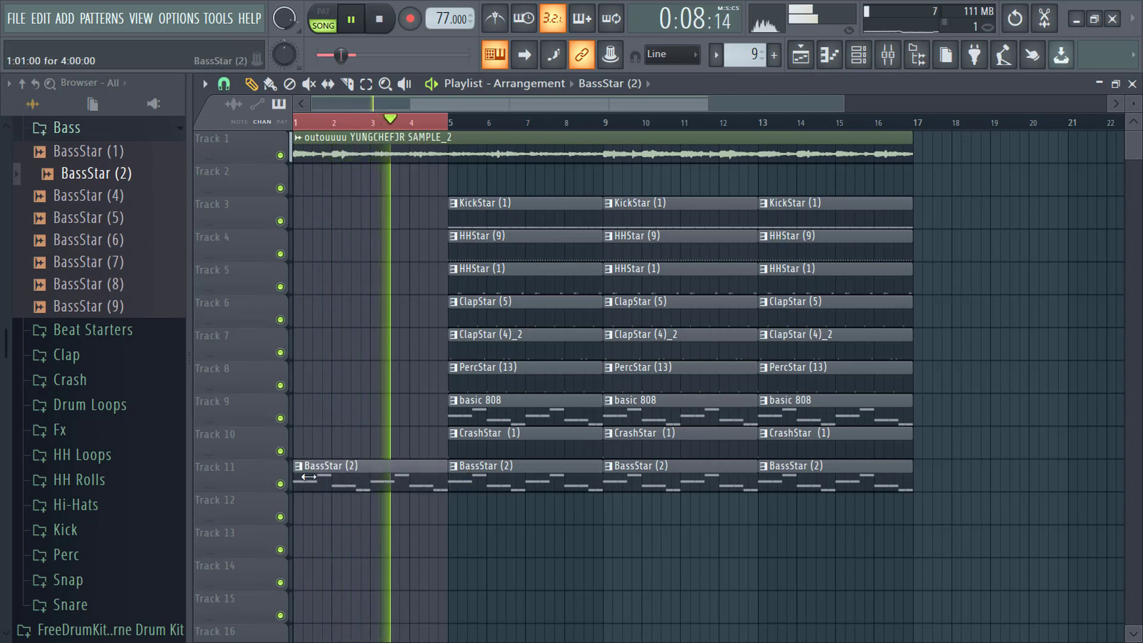
drag(294, 481, 371, 481)
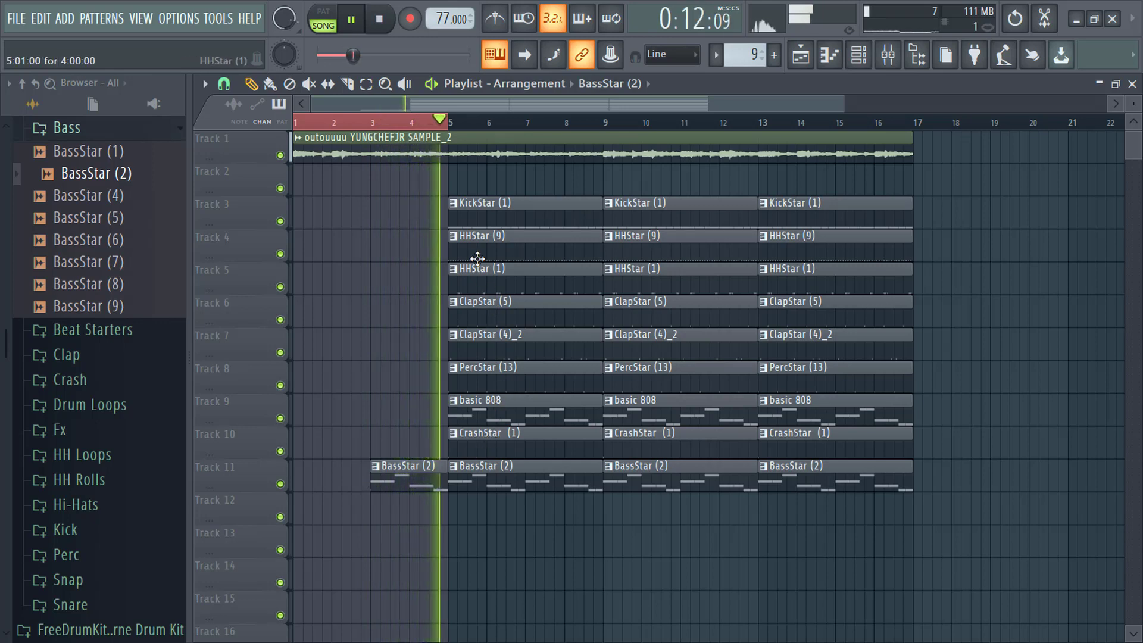
click(462, 452)
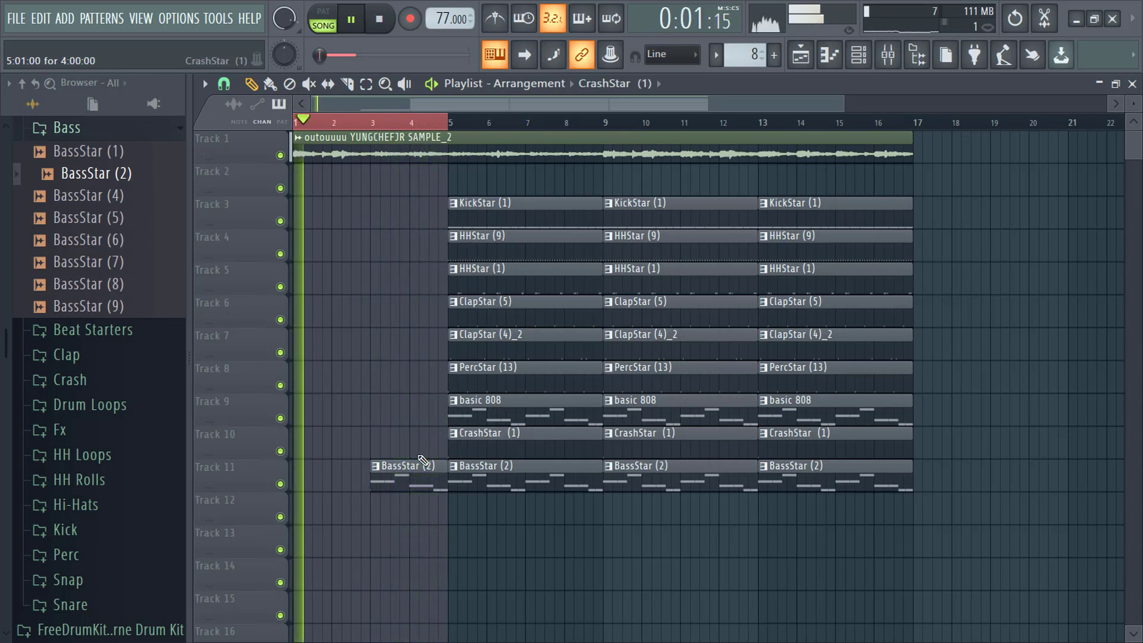
click(302, 450)
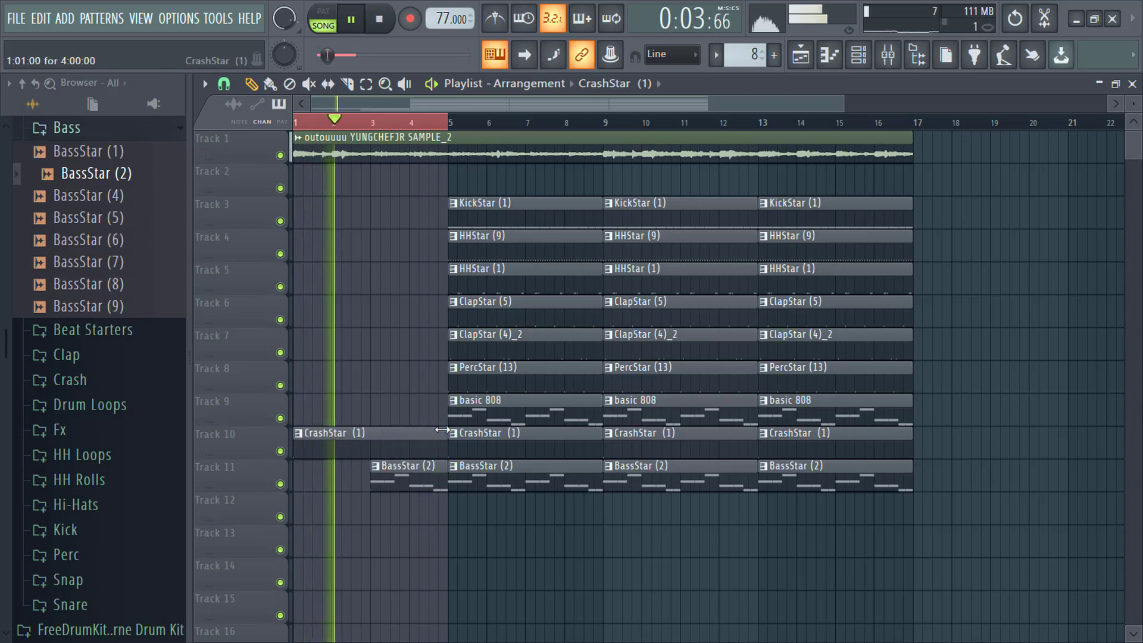
mouse_move(421, 431)
mouse_down()
mouse_move(364, 434)
mouse_move(430, 427)
mouse_up()
click(454, 367)
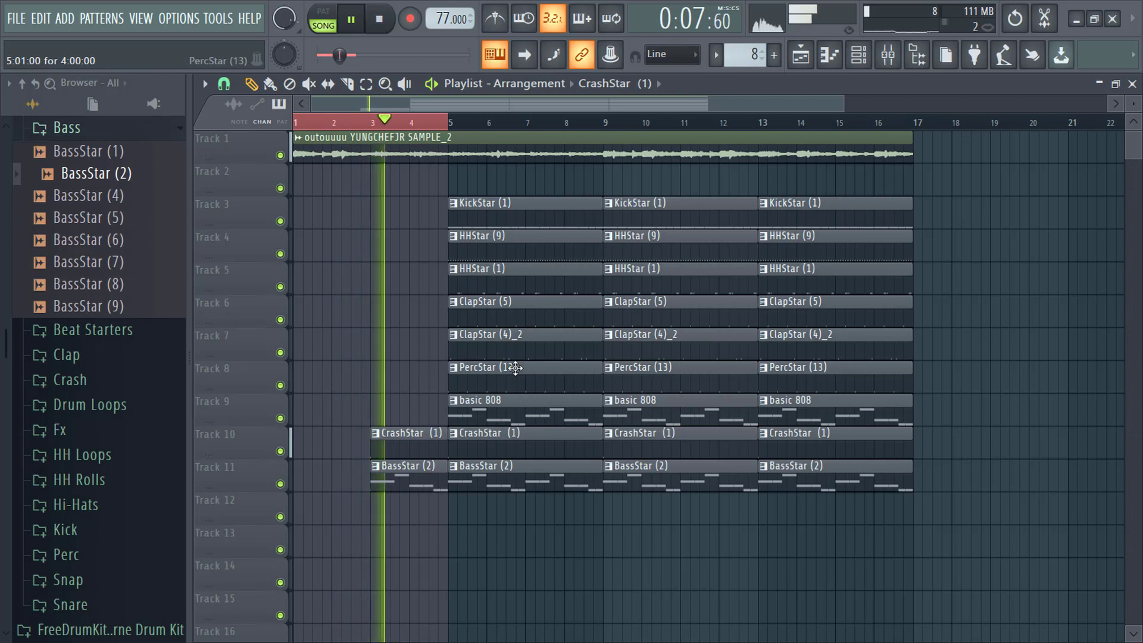
click(302, 383)
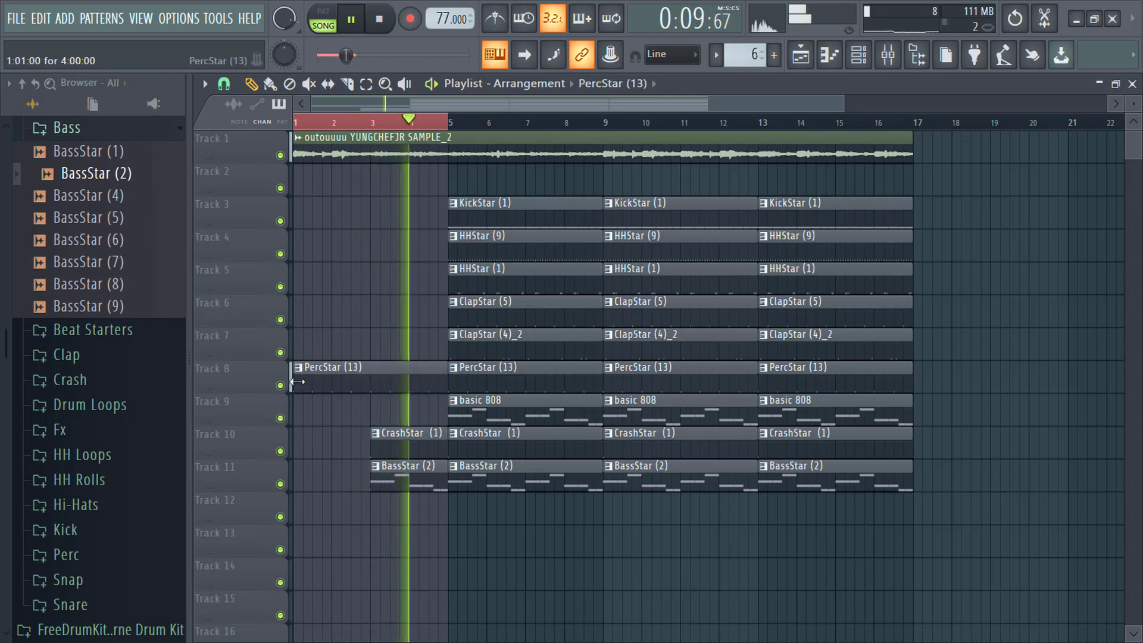
drag(295, 382, 371, 382)
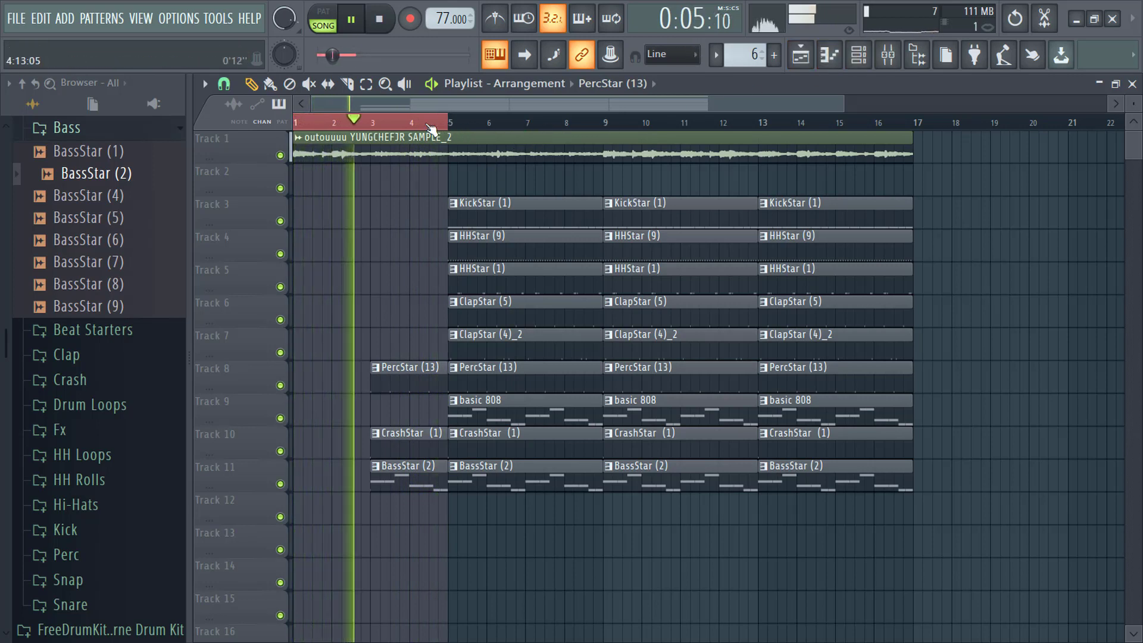
Delete the BassStar (2) clip spanning bars 5 to 9 and set the playback loop to that same range.
click(364, 127)
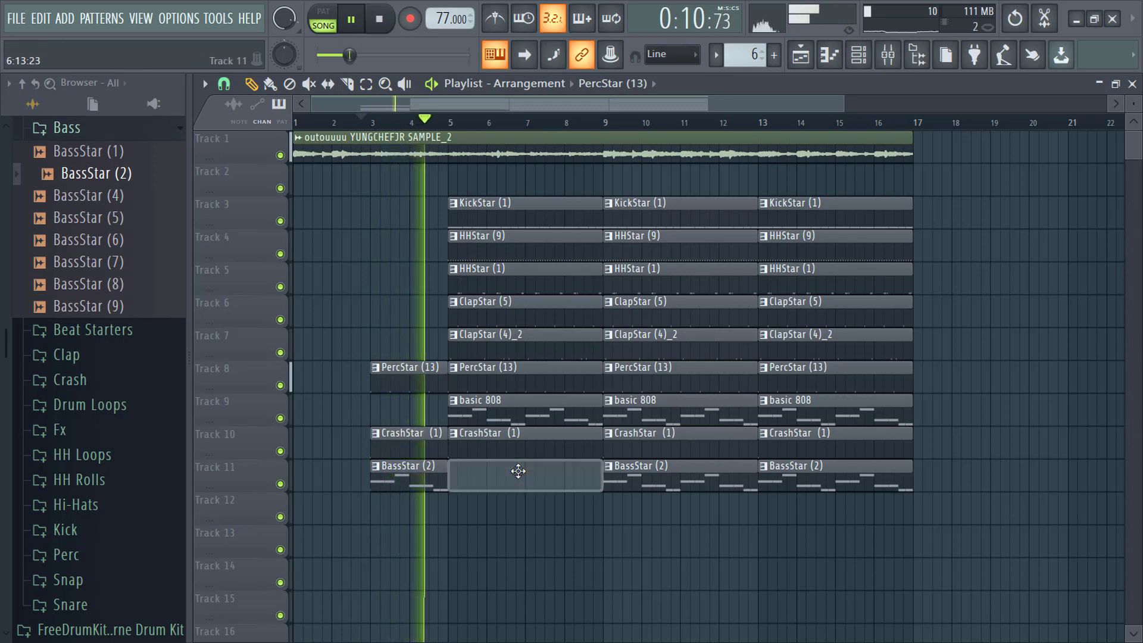
right_click(520, 468)
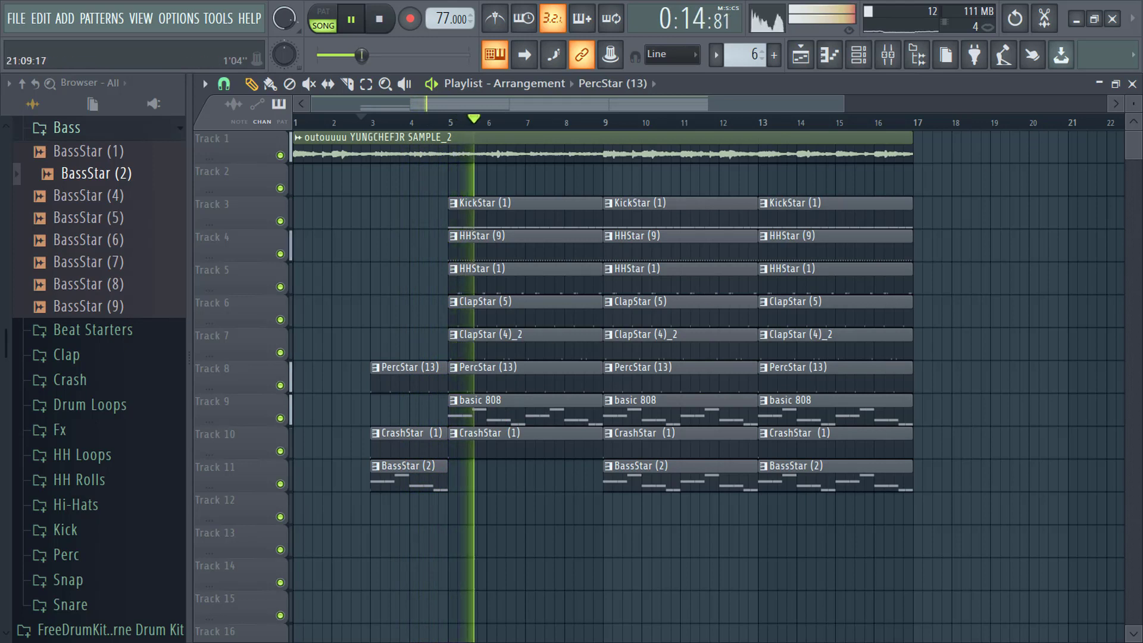
click(502, 408)
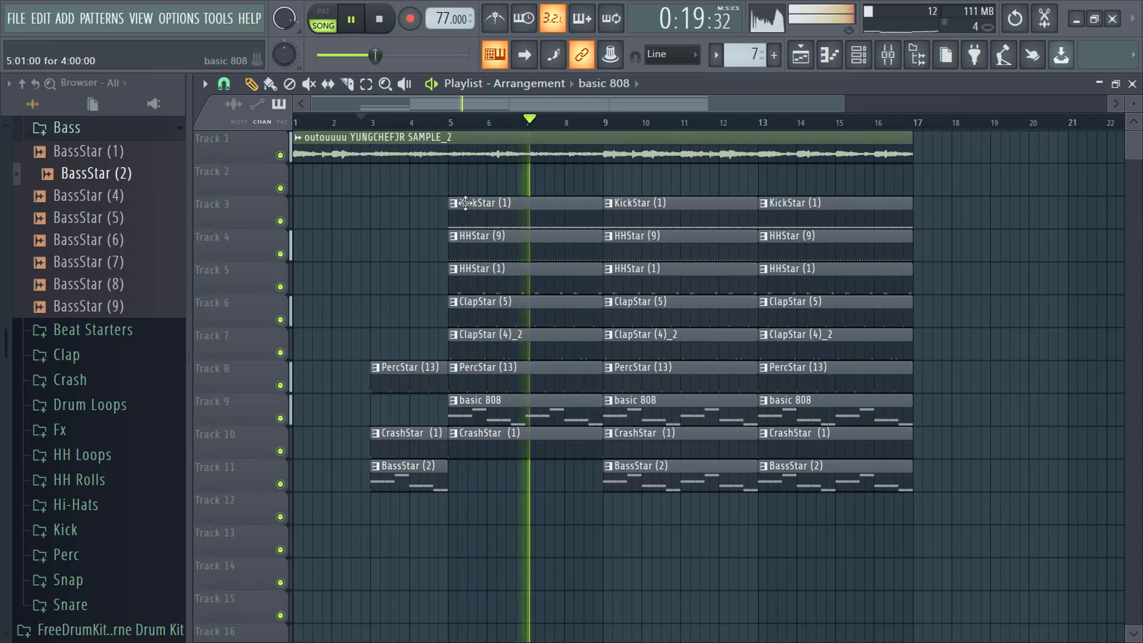
click(452, 124)
drag(453, 124, 599, 123)
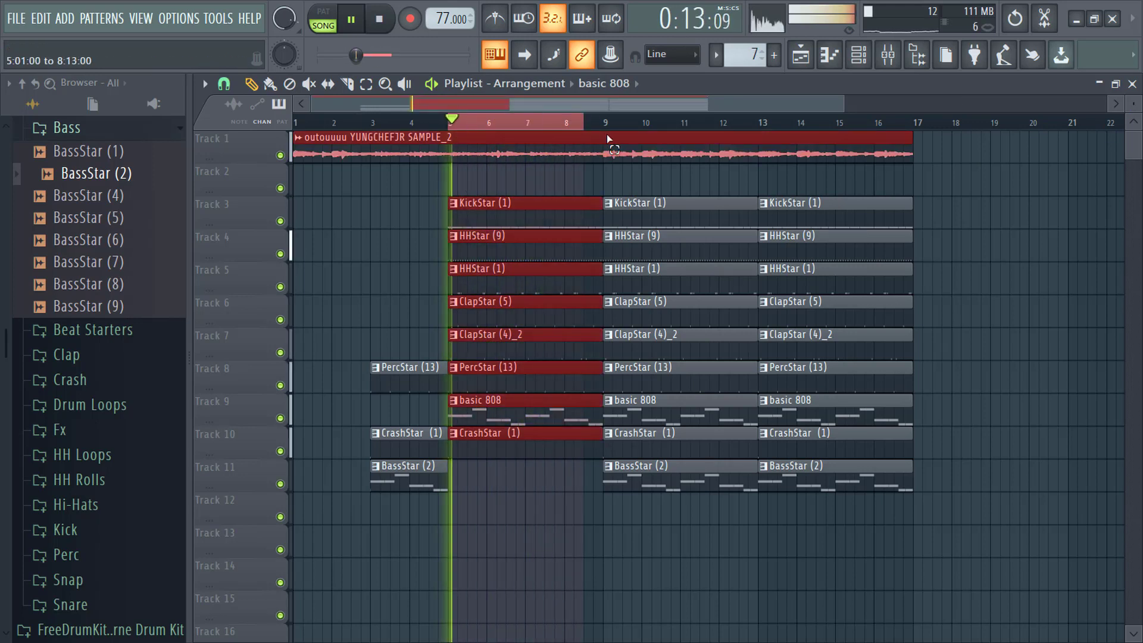
click(573, 185)
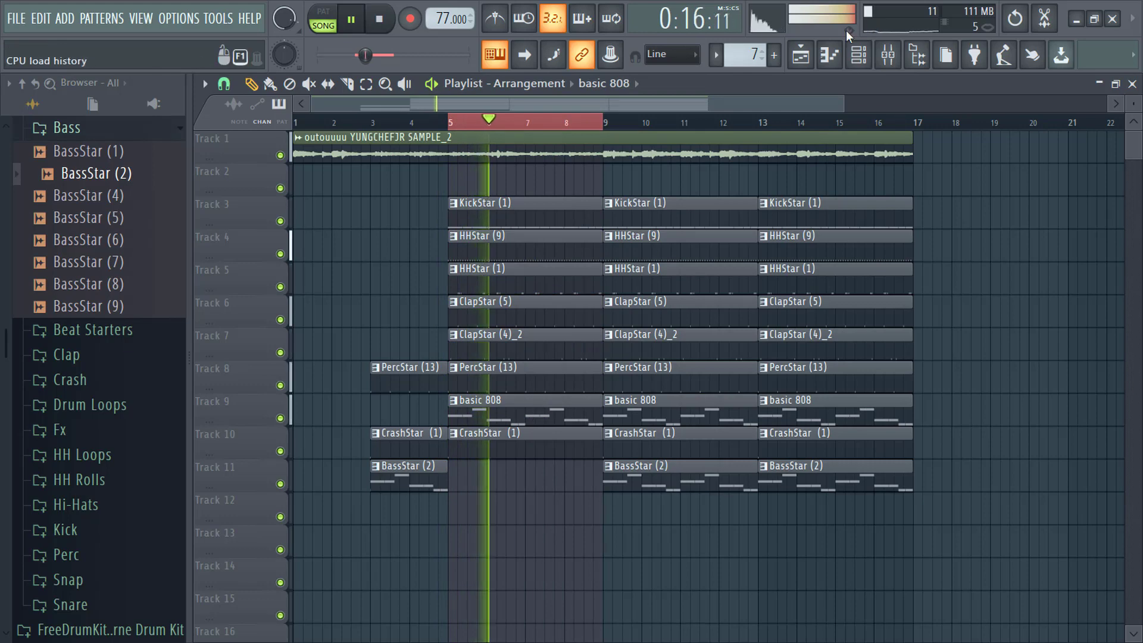
Open the basic 808 channel's settings and expand The Kit Plug drum kit in the browser to find another 808.
click(859, 55)
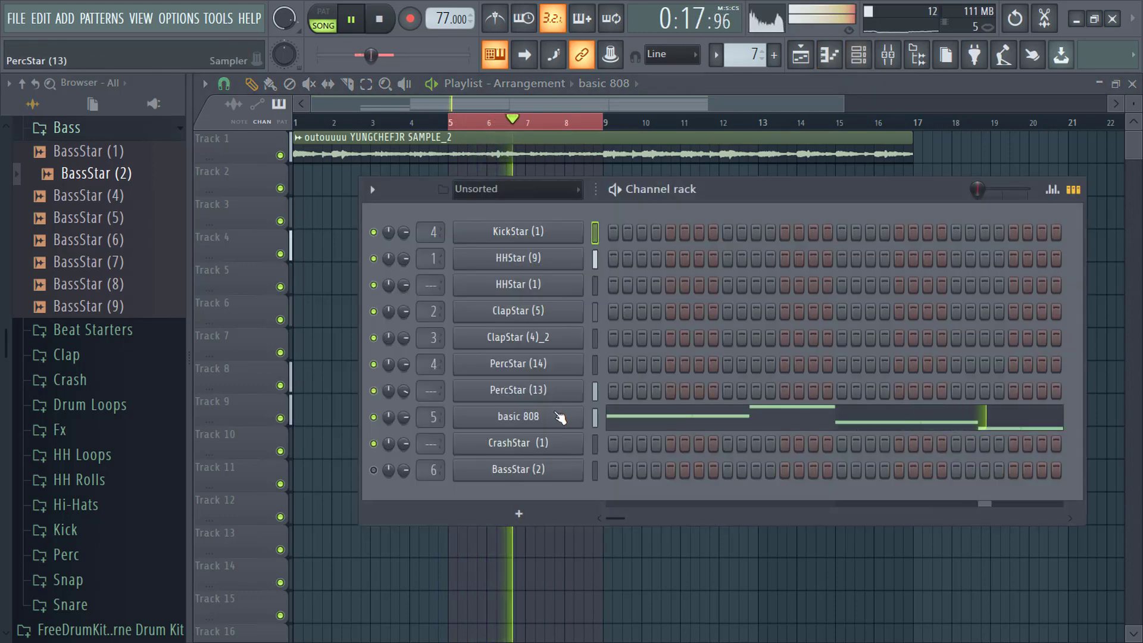
click(559, 415)
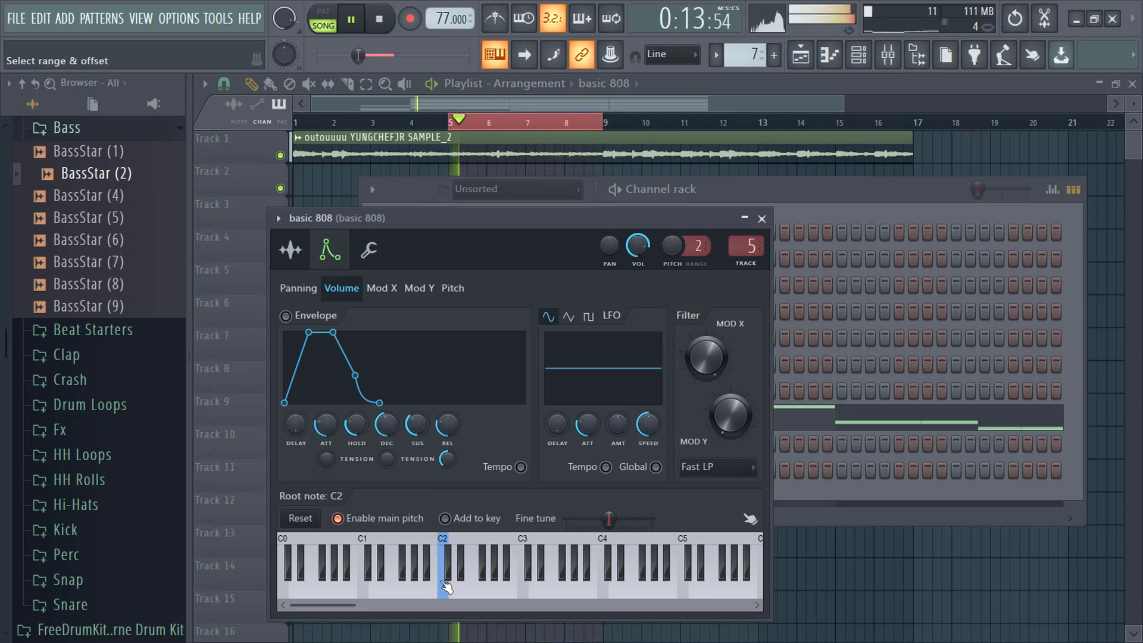
click(75, 129)
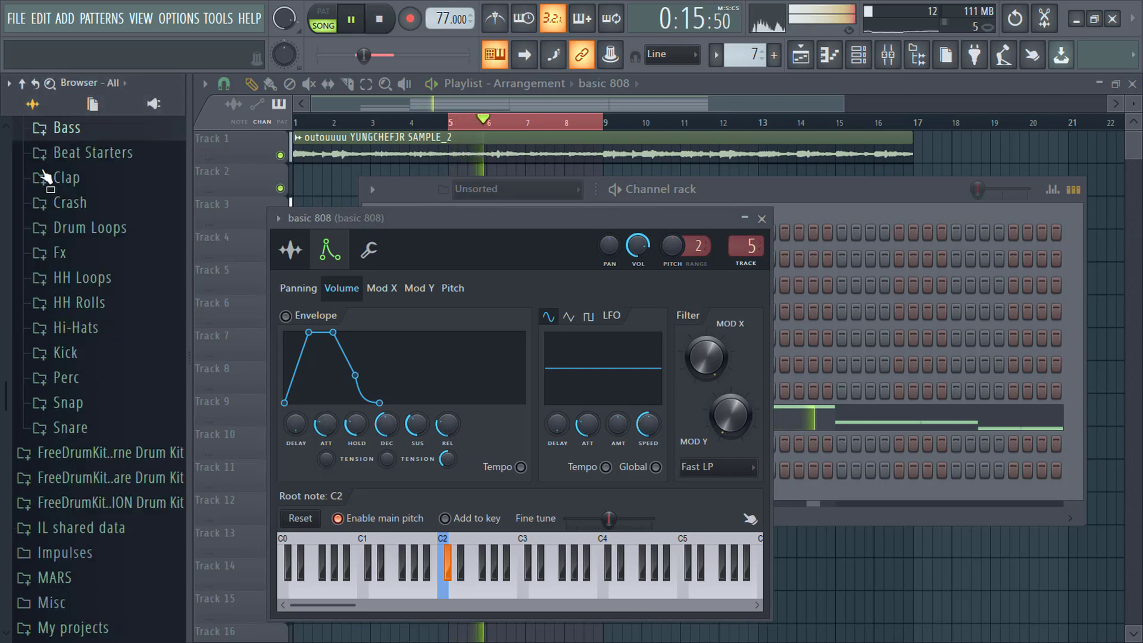
scroll(62, 176, up, 3)
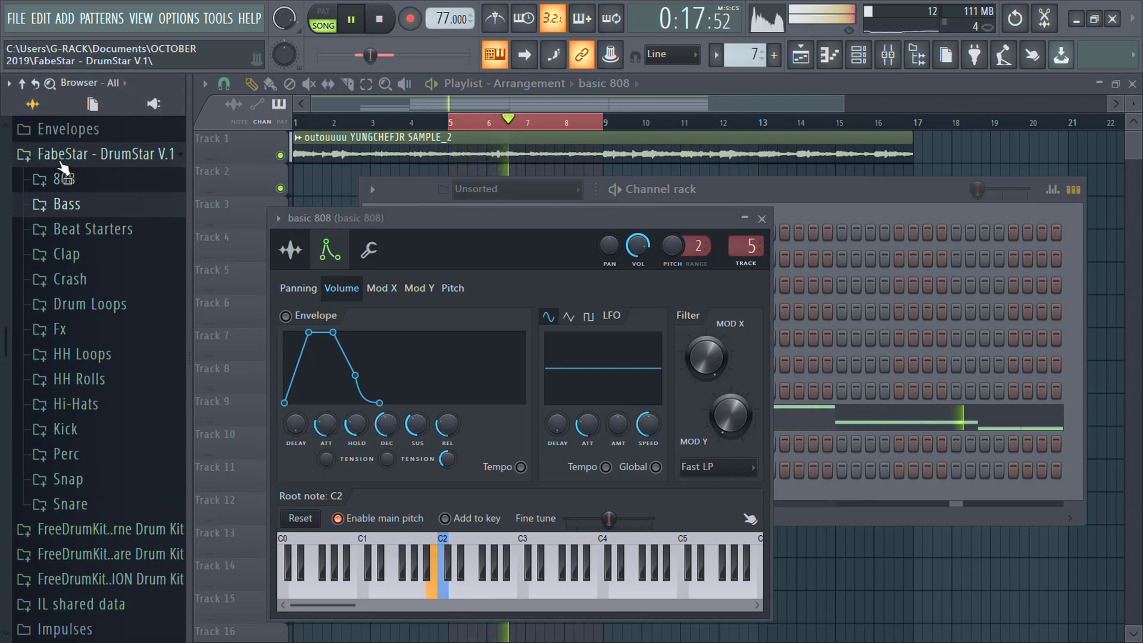
click(64, 177)
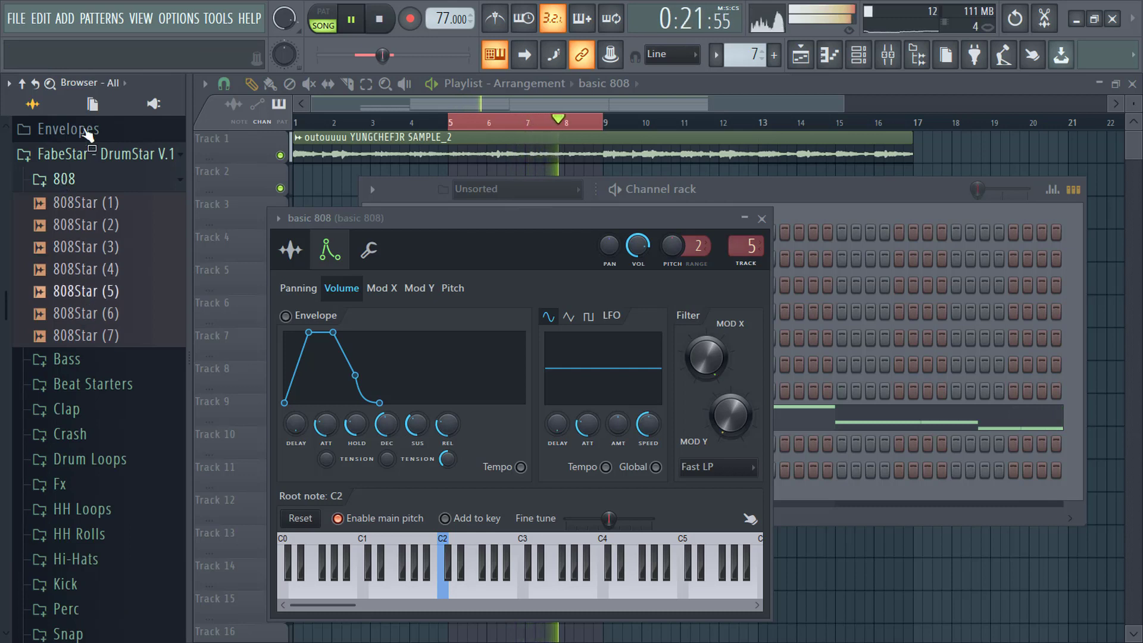
click(88, 156)
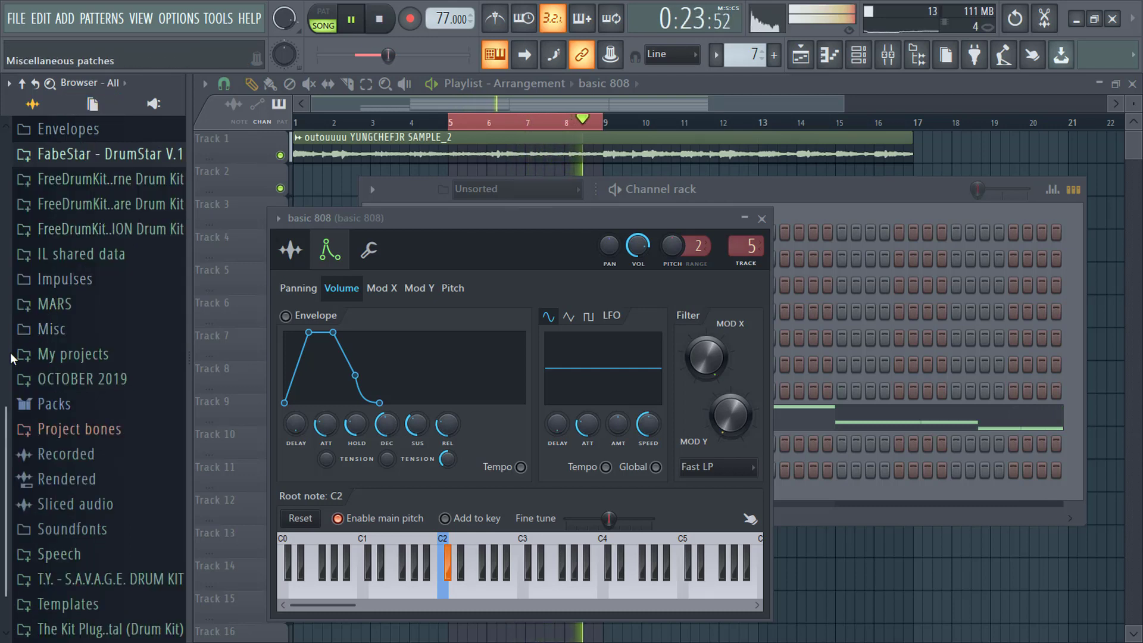
scroll(17, 590, down, 1)
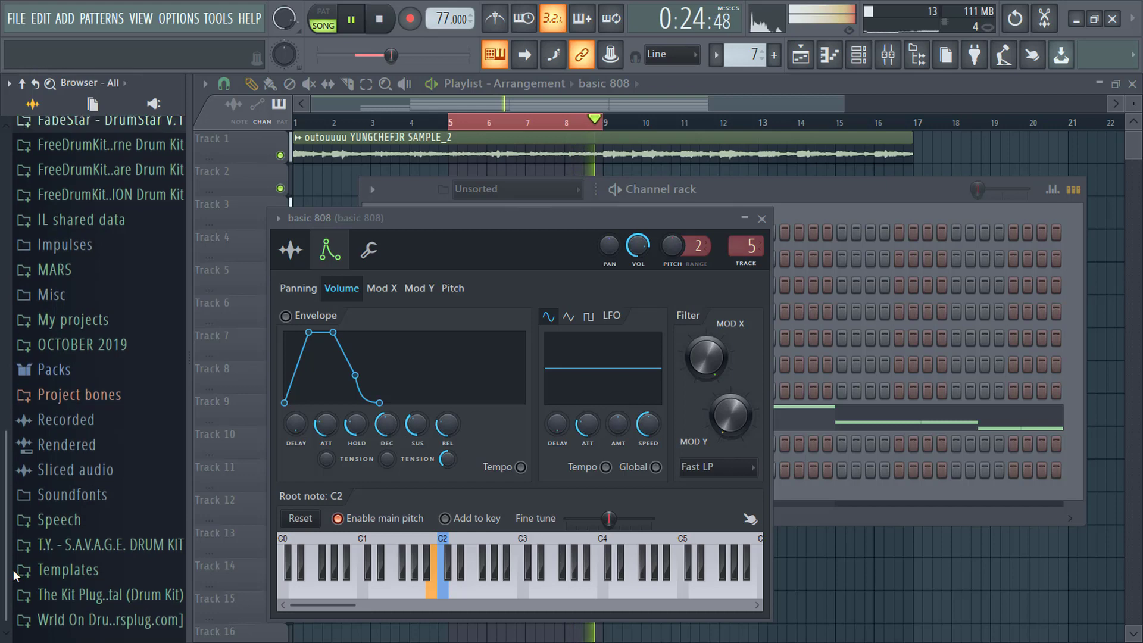
click(84, 607)
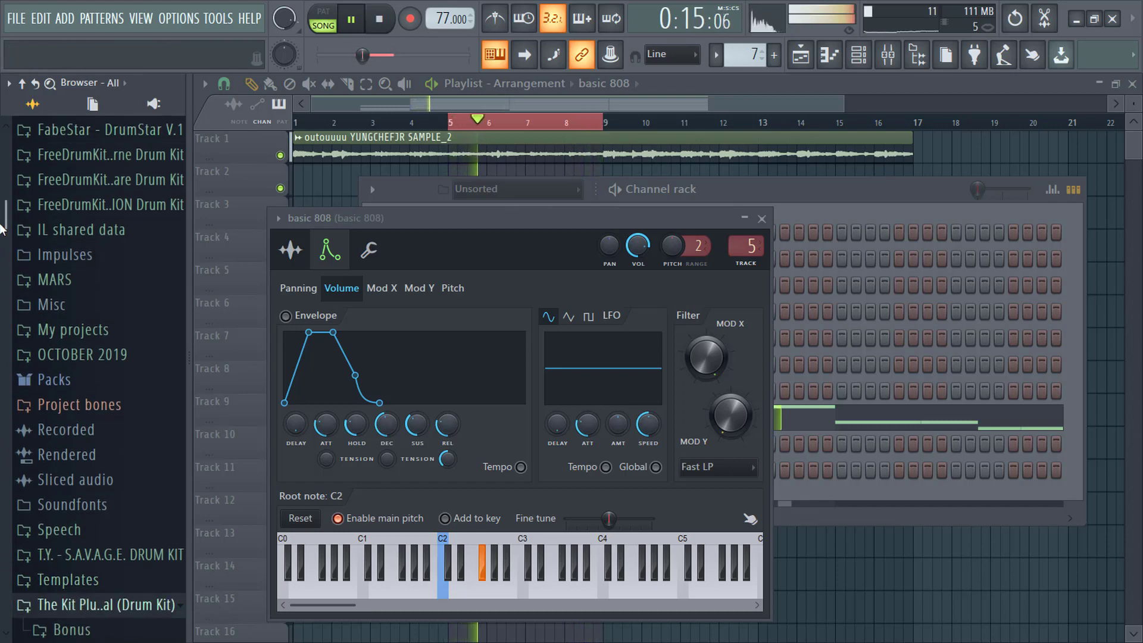
Preview the PORTAL samples and replace the basic 808 channel's sample with PORTAL - 808 - Steak.
drag(4, 230, 3, 353)
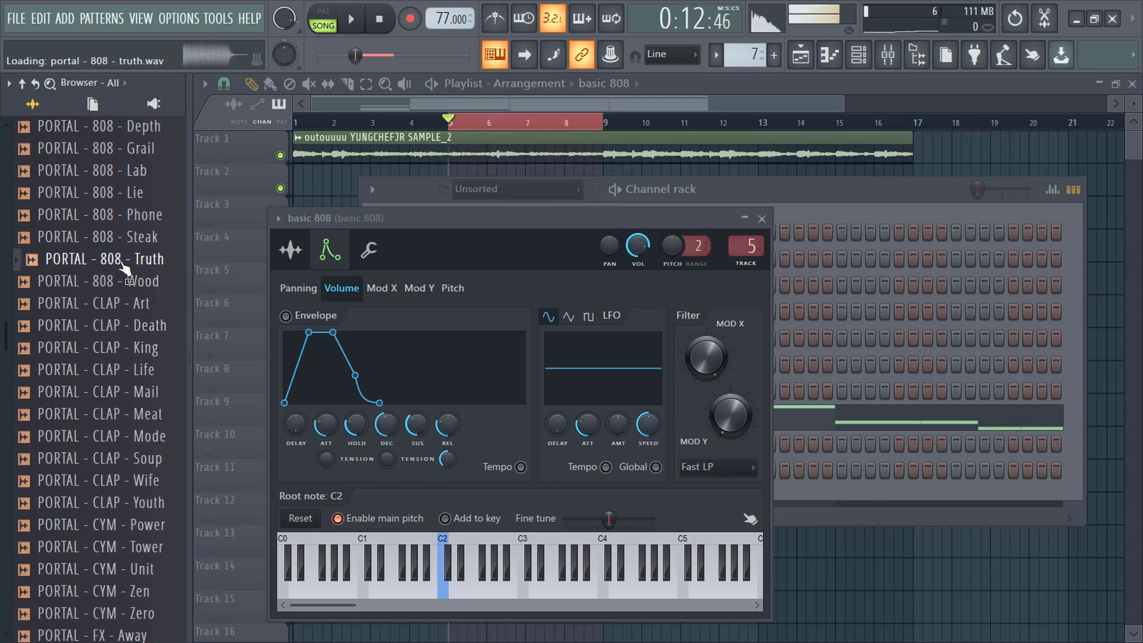
click(141, 284)
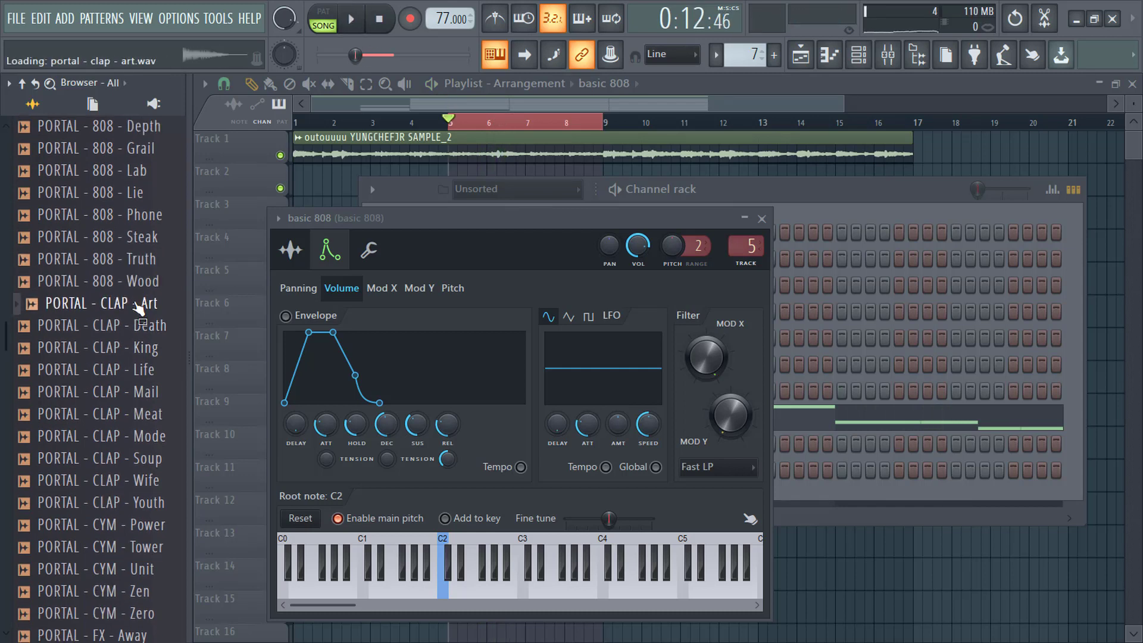
click(146, 236)
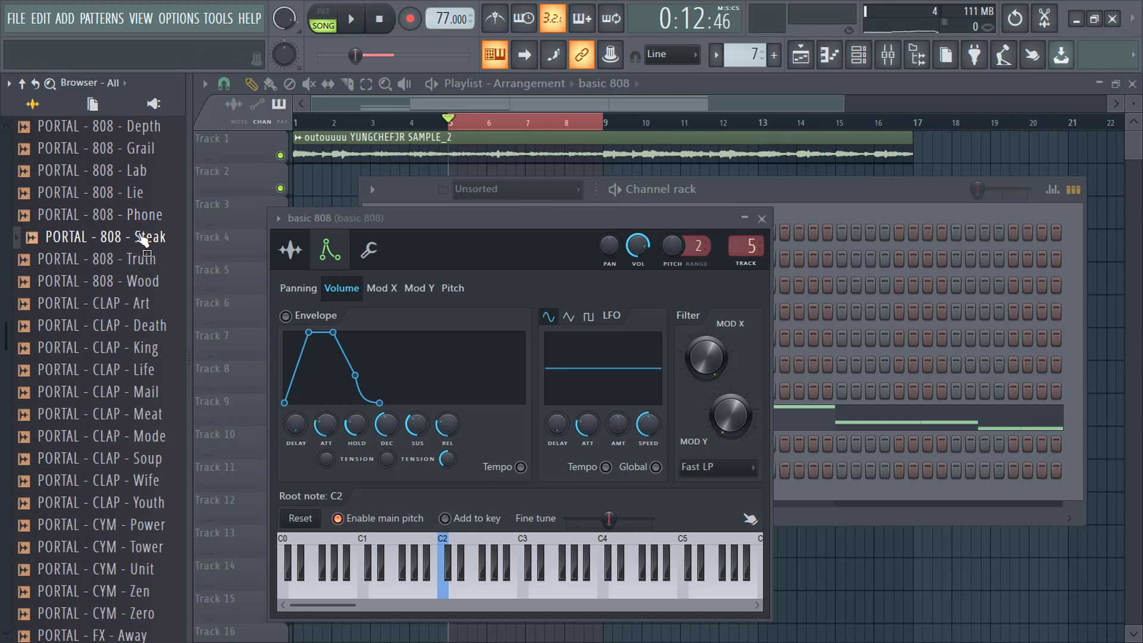
click(291, 250)
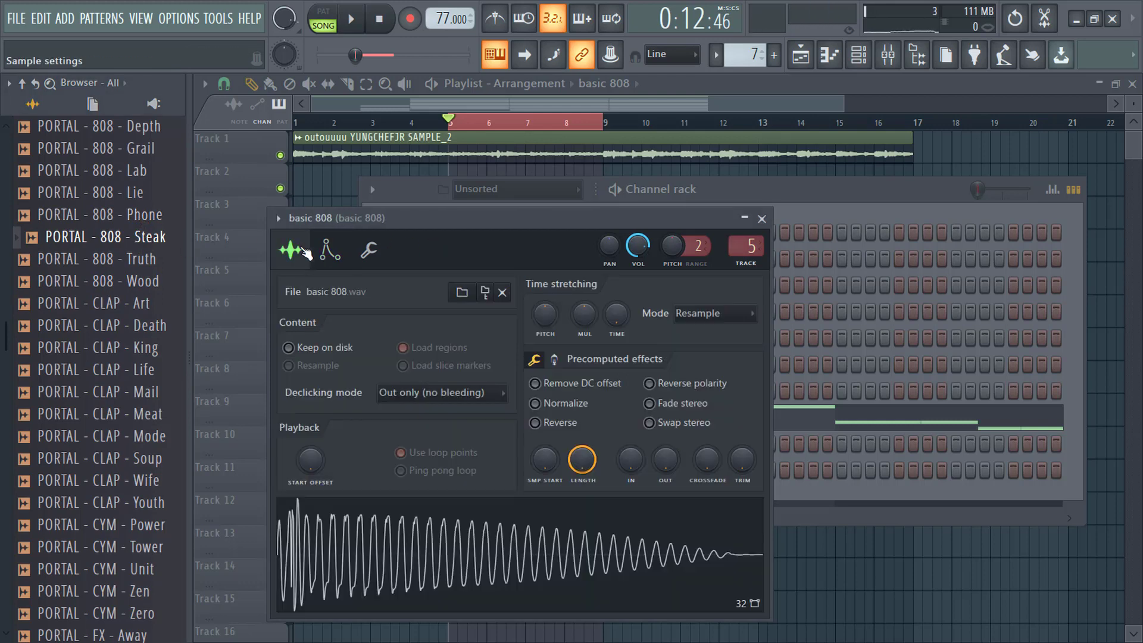
click(136, 246)
drag(215, 309, 393, 526)
Open the PORTAL - 808 - Steak sample in Edison, detect its pitch and close the editor.
right_click(398, 519)
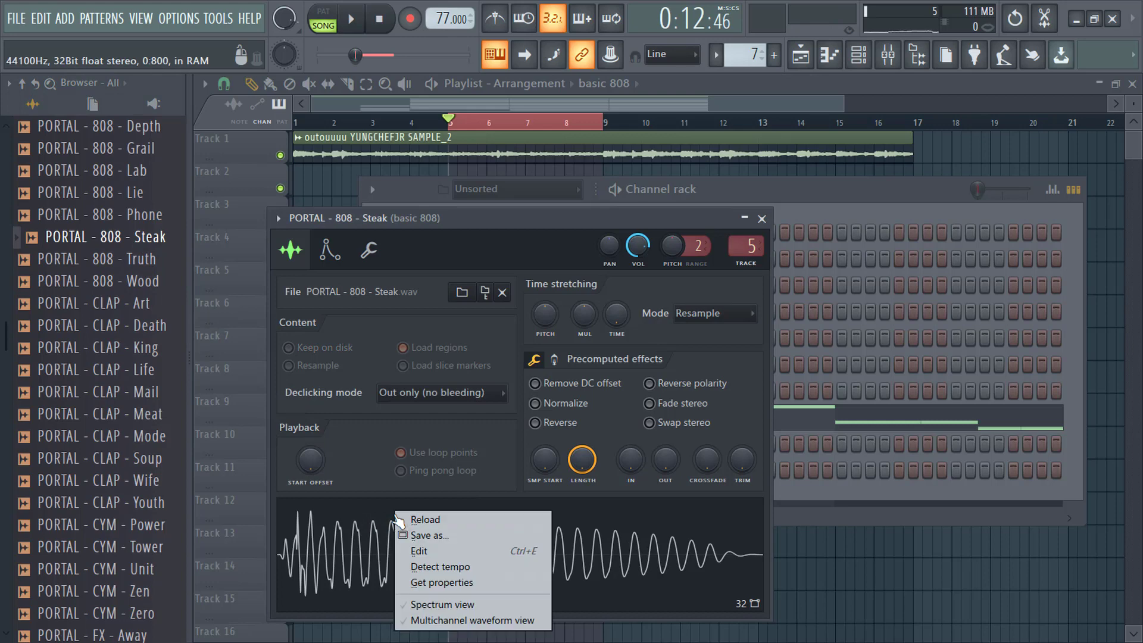
click(426, 552)
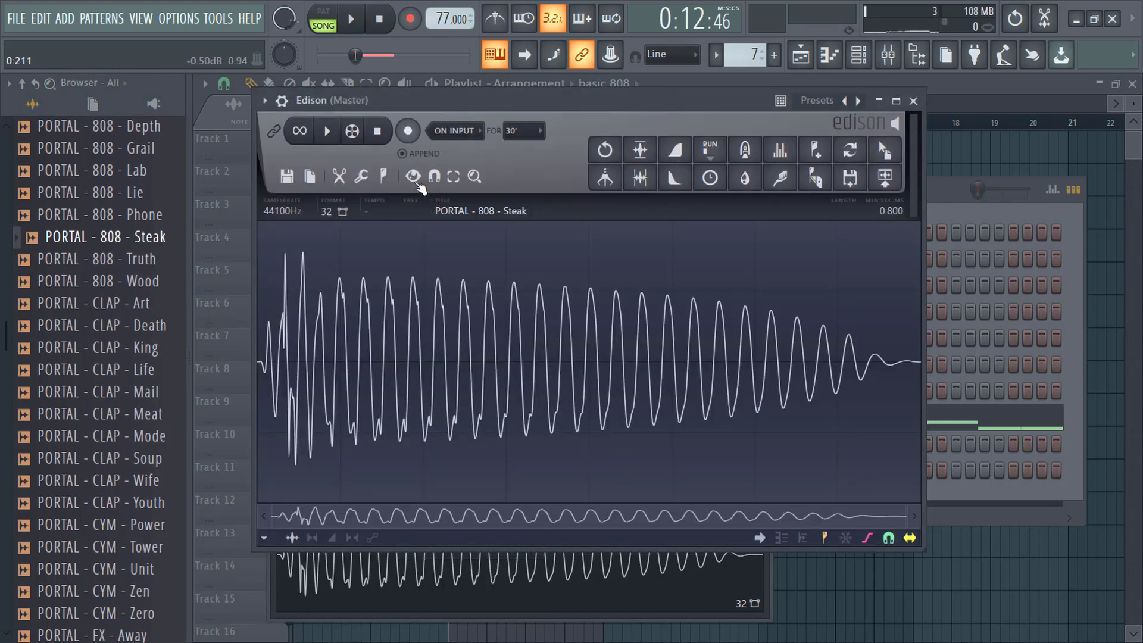
click(384, 176)
click(426, 412)
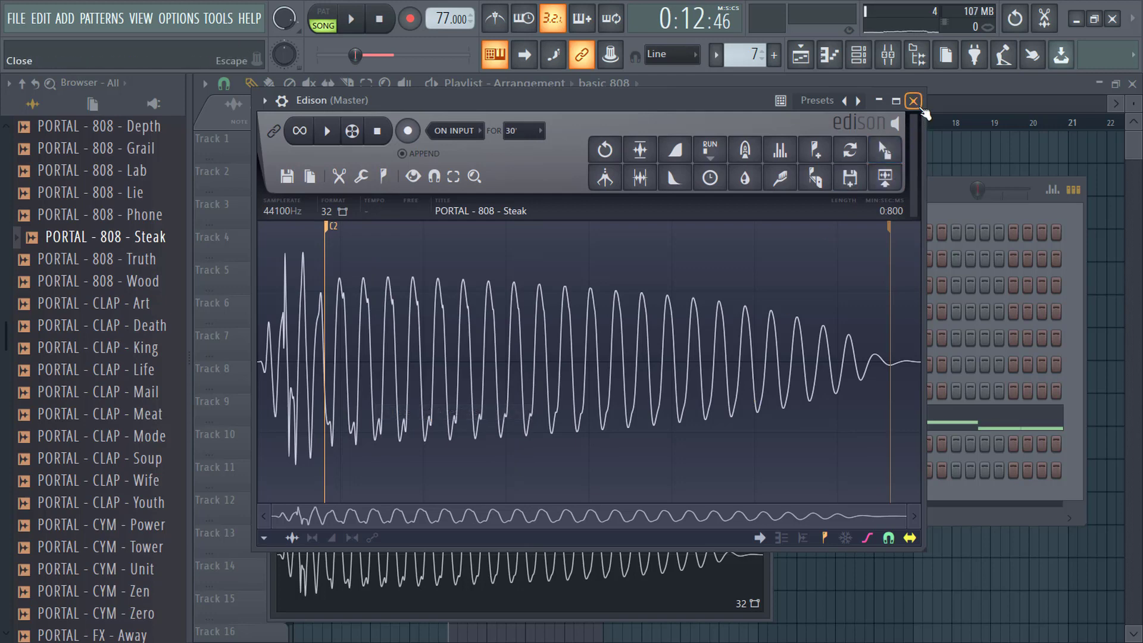
click(913, 101)
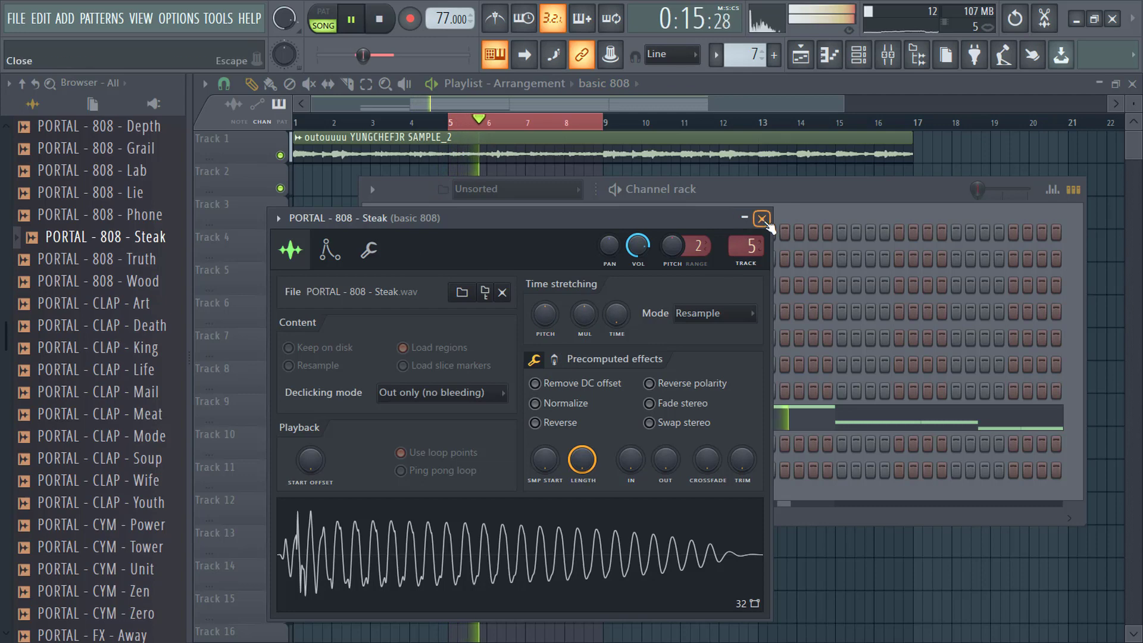
Transpose all PORTAL - 808 - Steak notes up one octave in the piano roll.
click(763, 218)
click(707, 420)
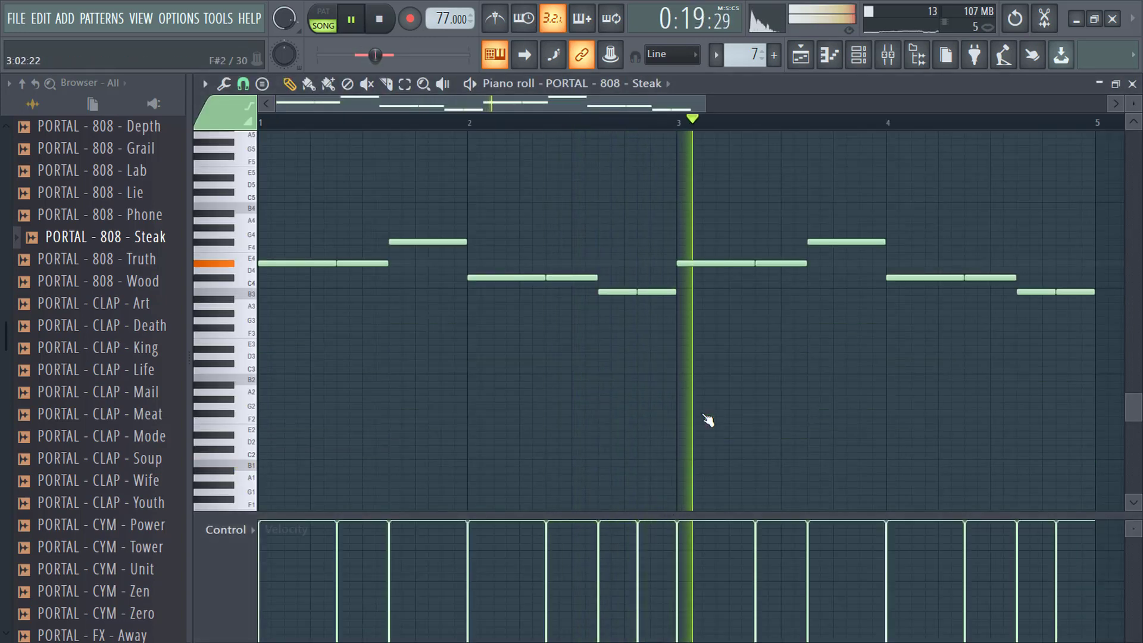
key(ctrl+Up)
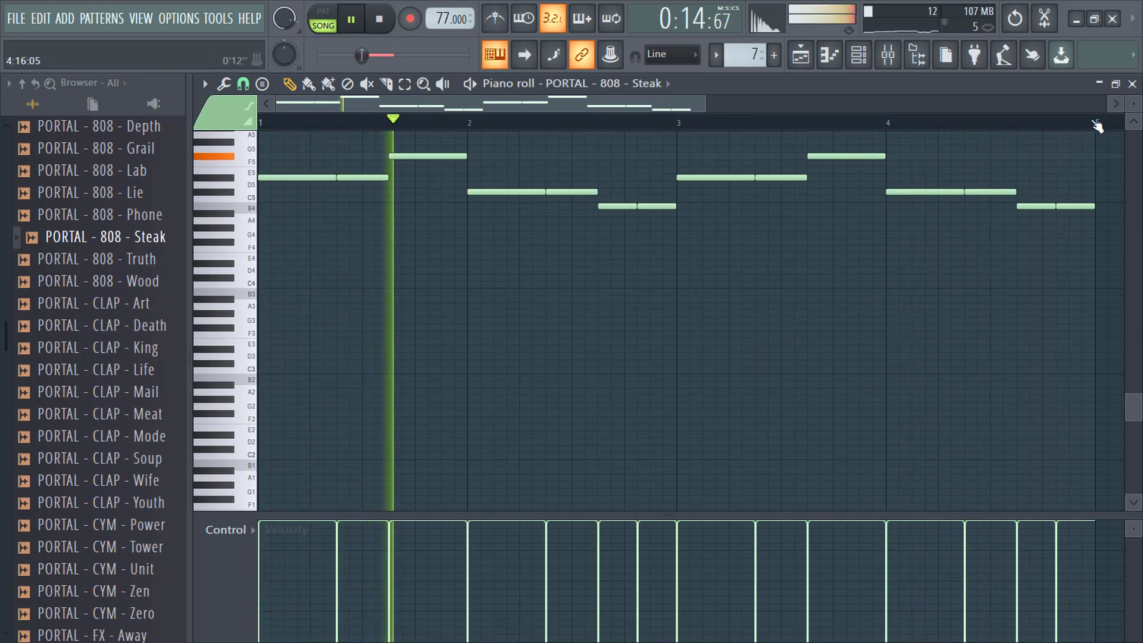
click(1135, 85)
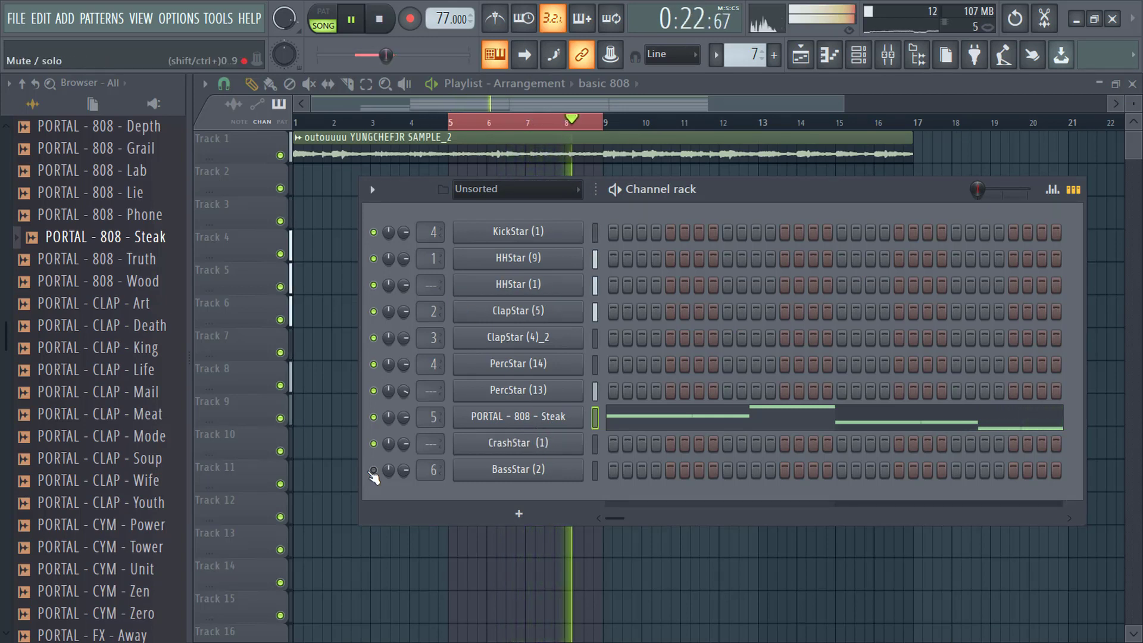
Slice the outouuuu YUNGCHEFJR SAMPLE_2 clip on Track 1 at bars 5 and 9.
click(518, 100)
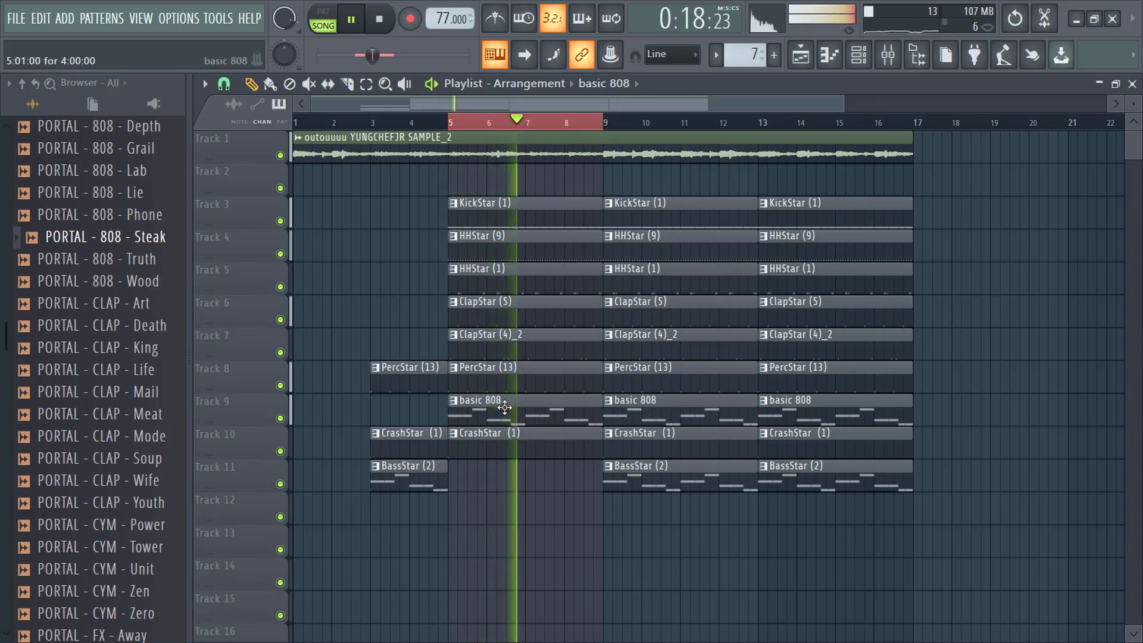
click(847, 106)
drag(666, 108, 569, 111)
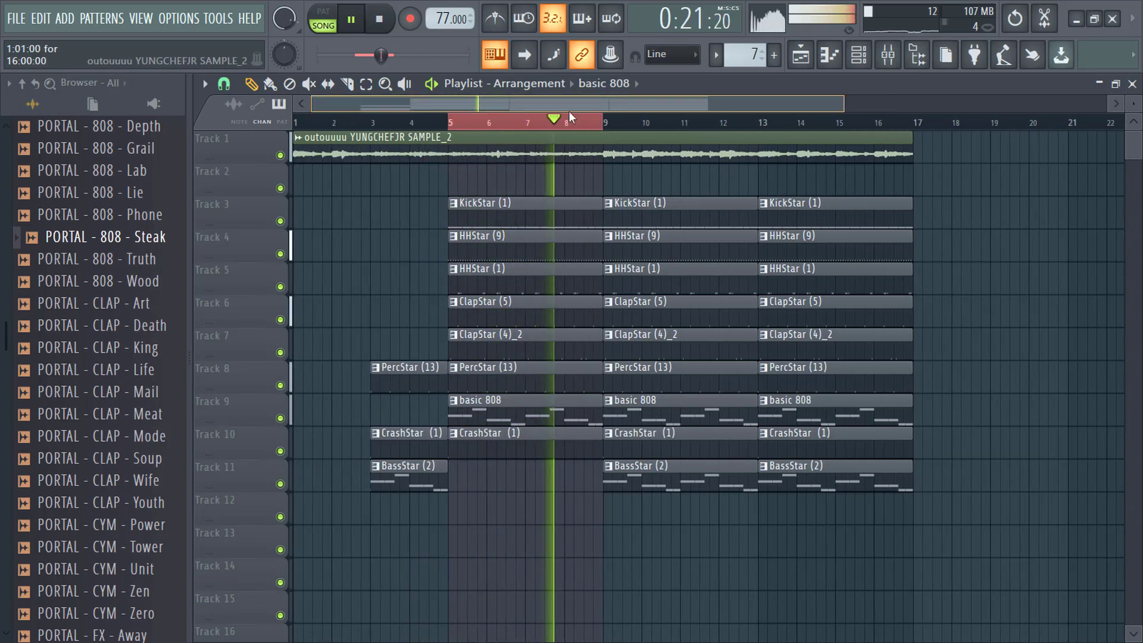
click(449, 153)
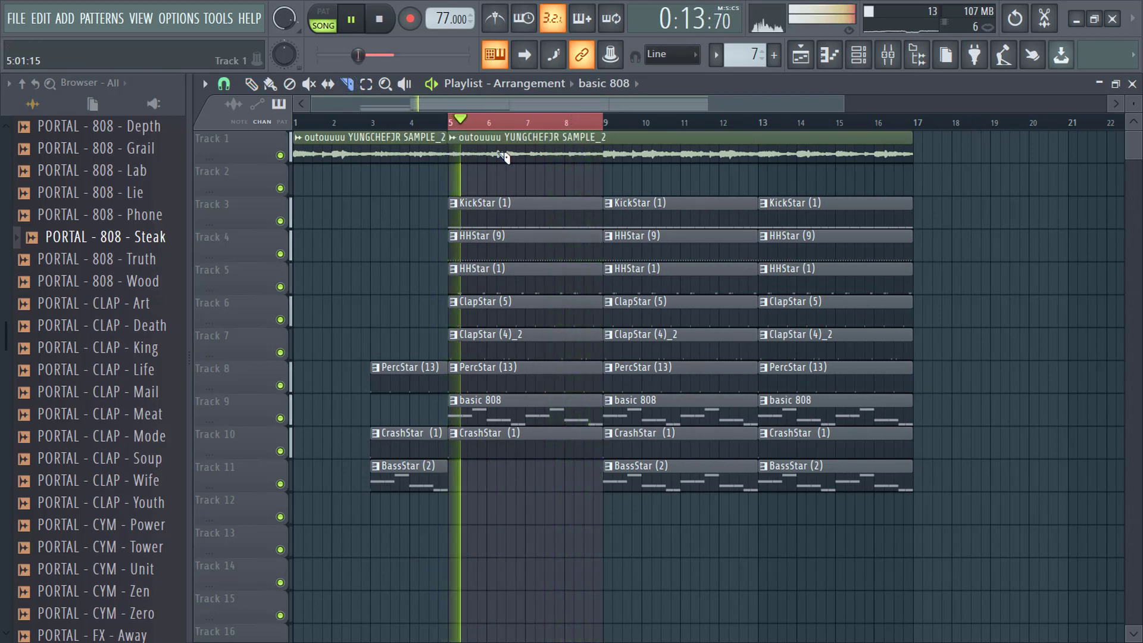
click(608, 150)
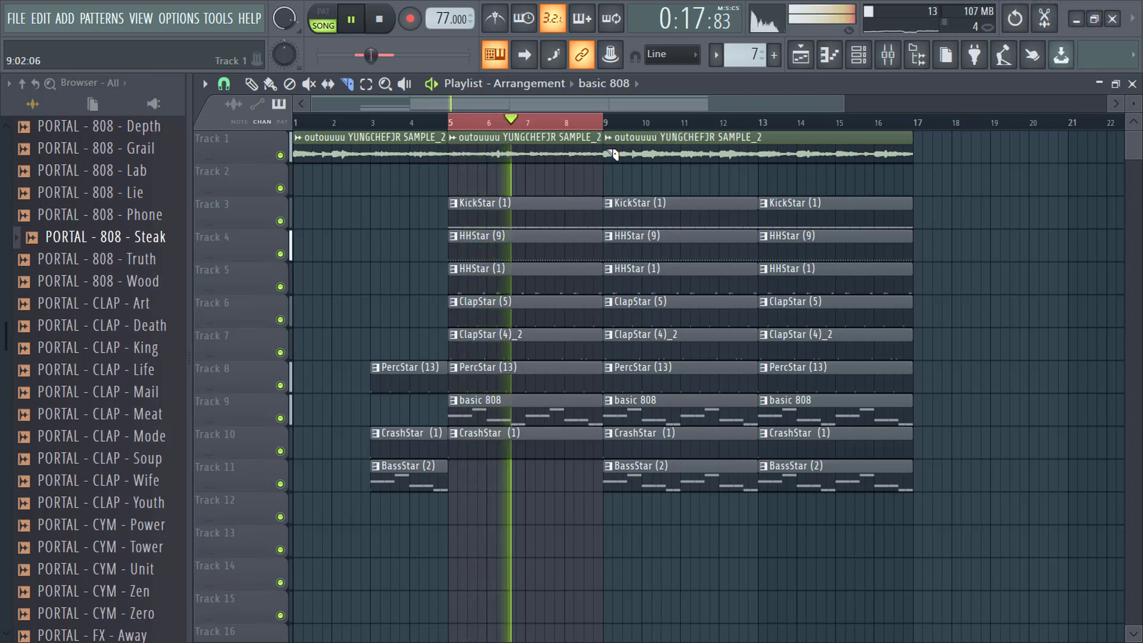
Move all clips from bar 9 onward to start at bar 13, and duplicate the bar 5 section into the gap at bar 9.
click(366, 85)
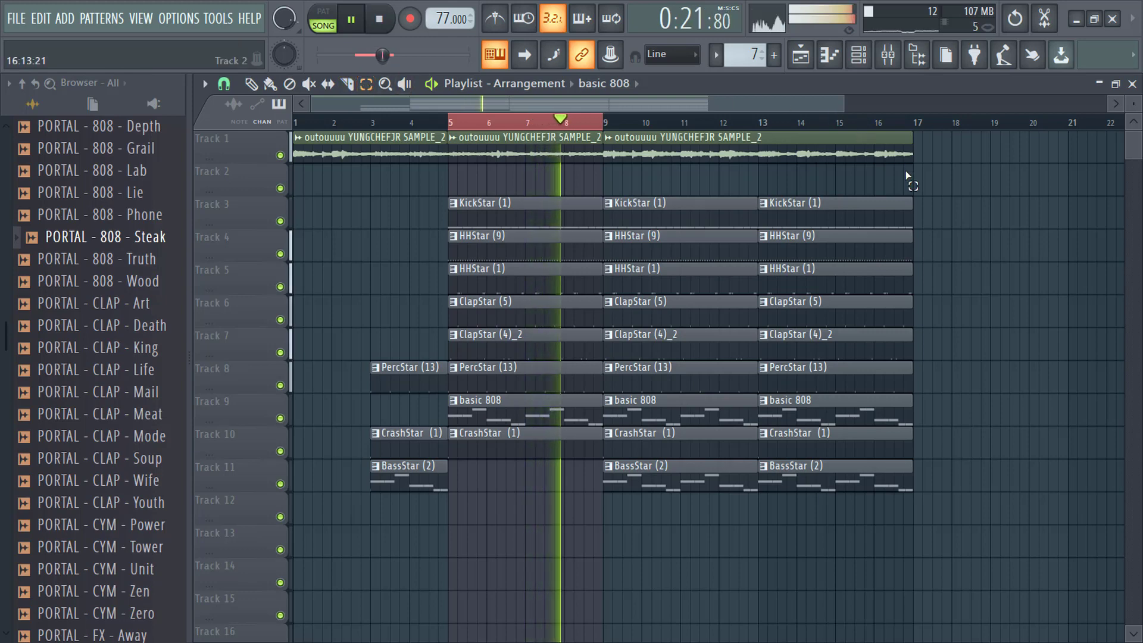
drag(921, 145, 611, 497)
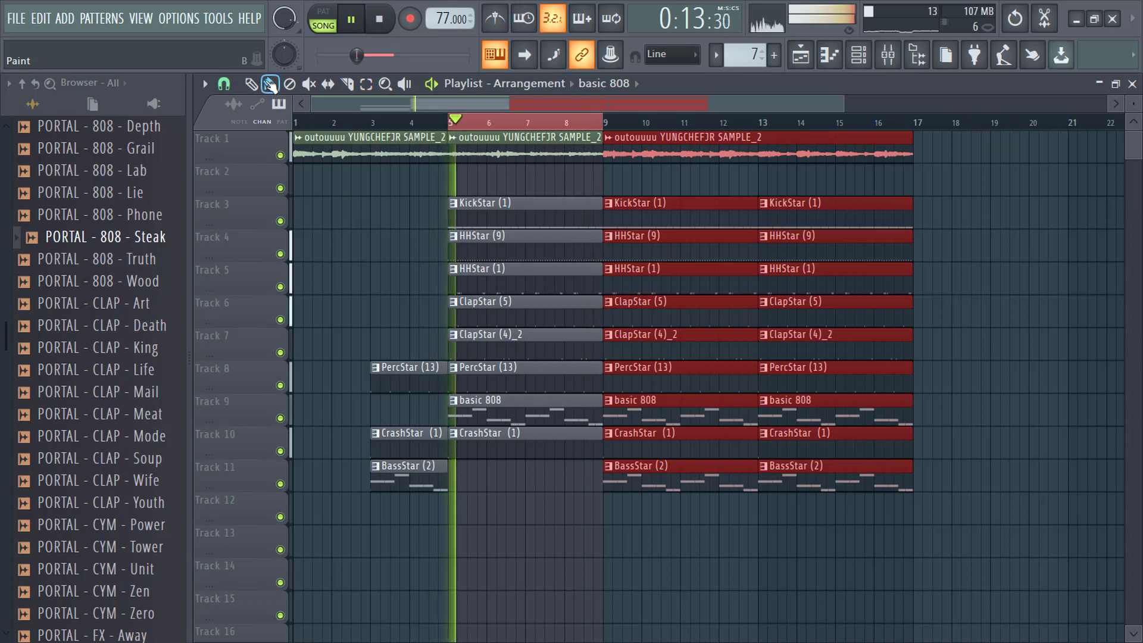
drag(650, 231, 804, 231)
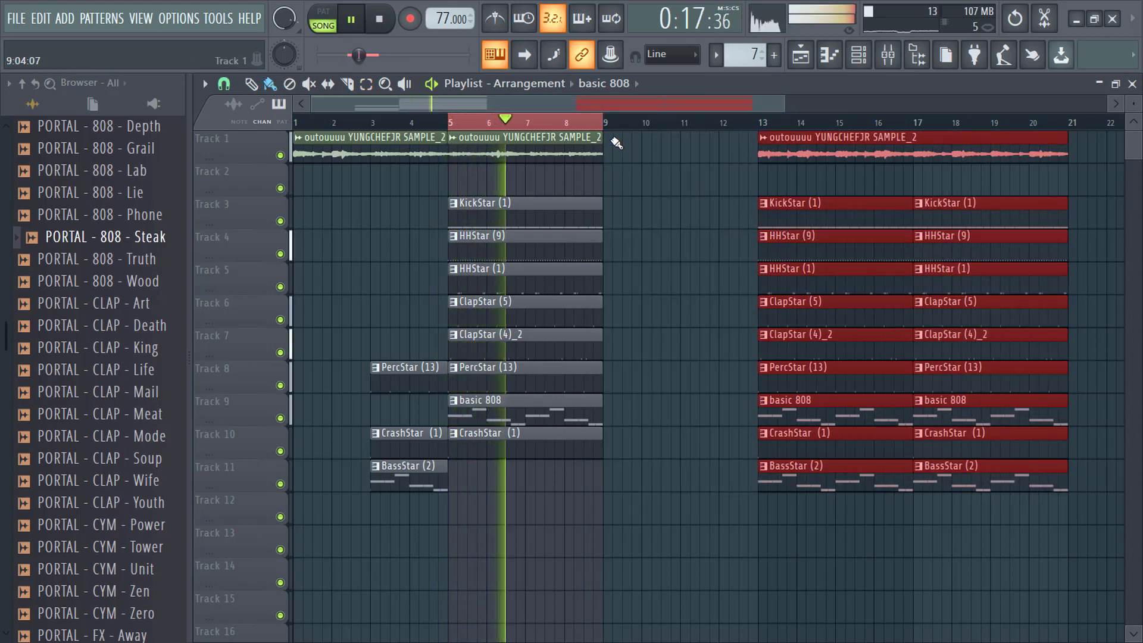
drag(611, 134, 499, 483)
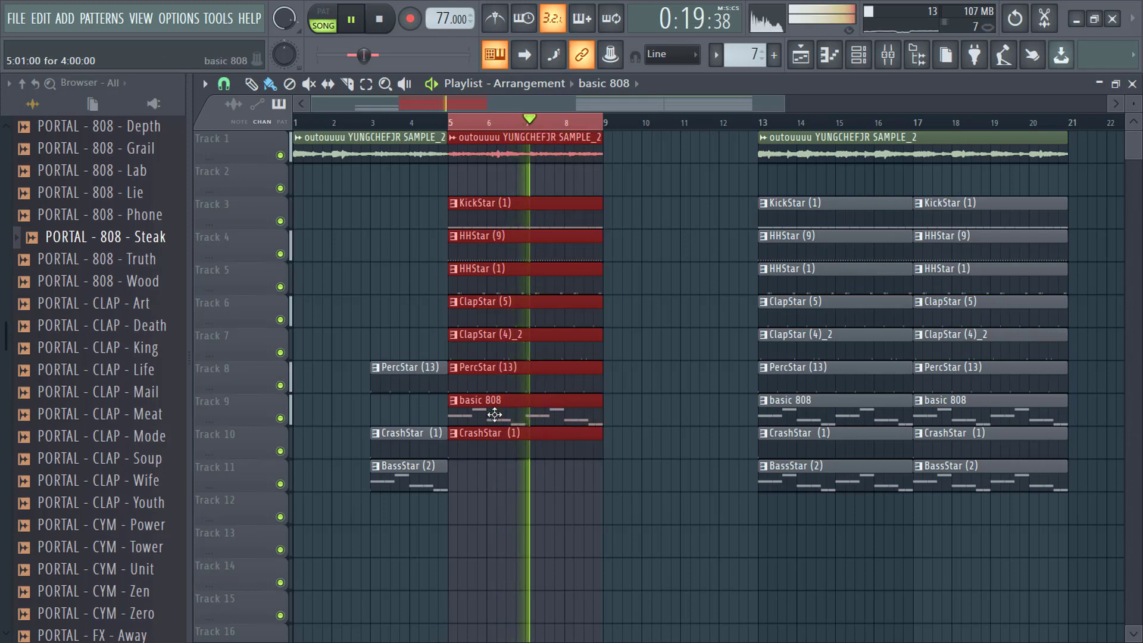
key(ctrl+b)
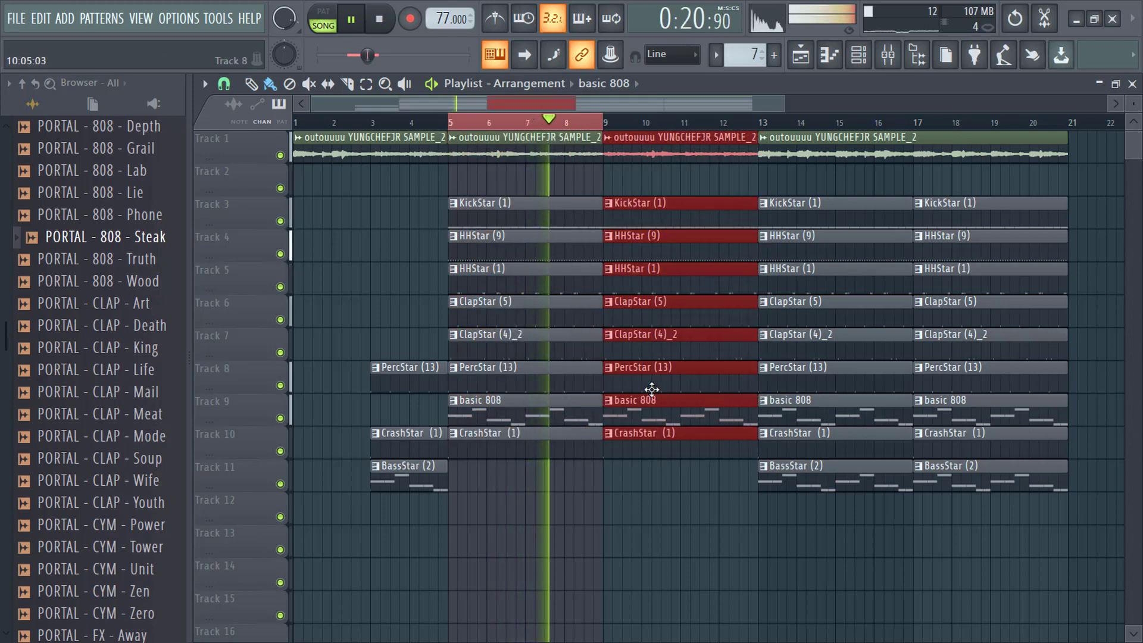
Delete the CrashStar (1) clips at bars 9 and 5, and play the arrangement from around bar 2.
click(642, 489)
right_click(631, 448)
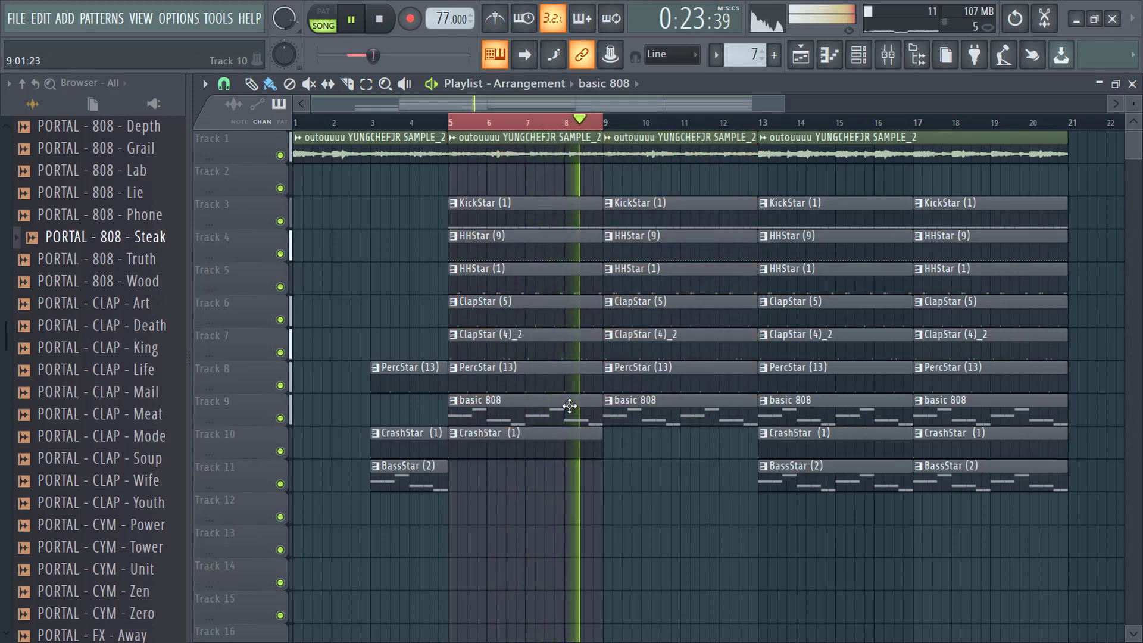
right_click(482, 445)
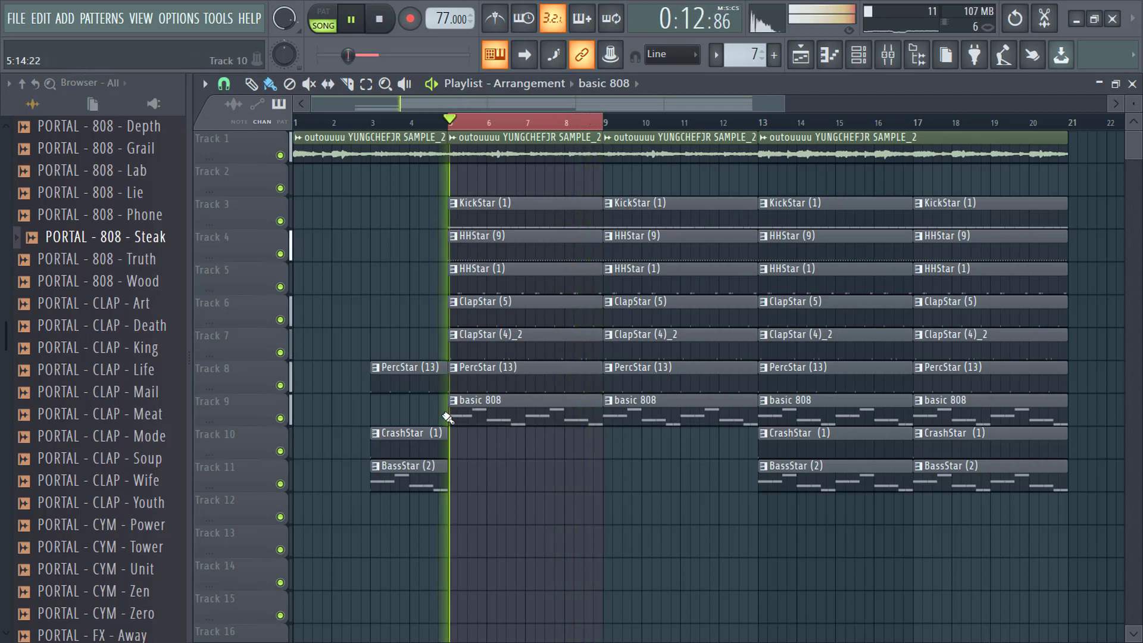
click(341, 125)
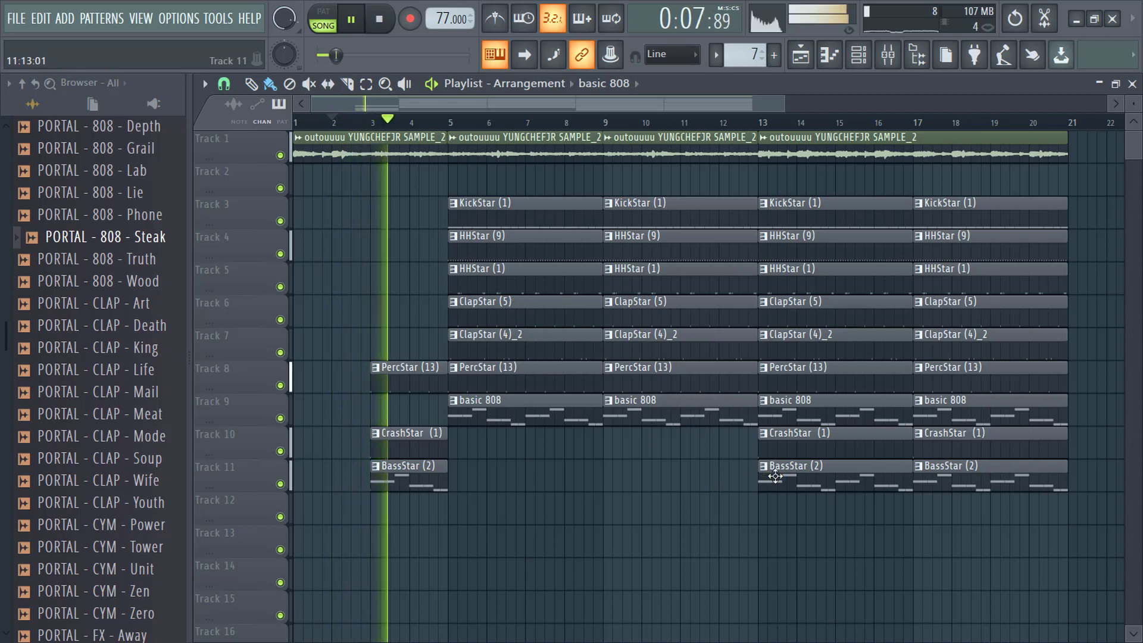
Replace the basic 808 clip at bar 5 with a BassStar (2) clip on Track 11.
click(796, 479)
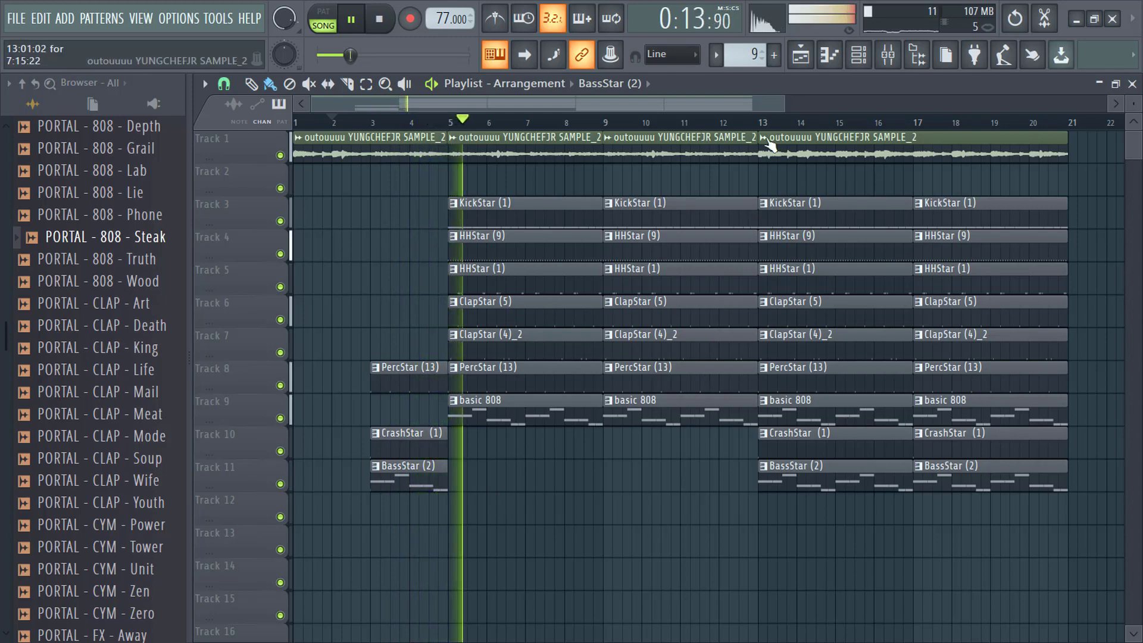
drag(783, 104, 685, 104)
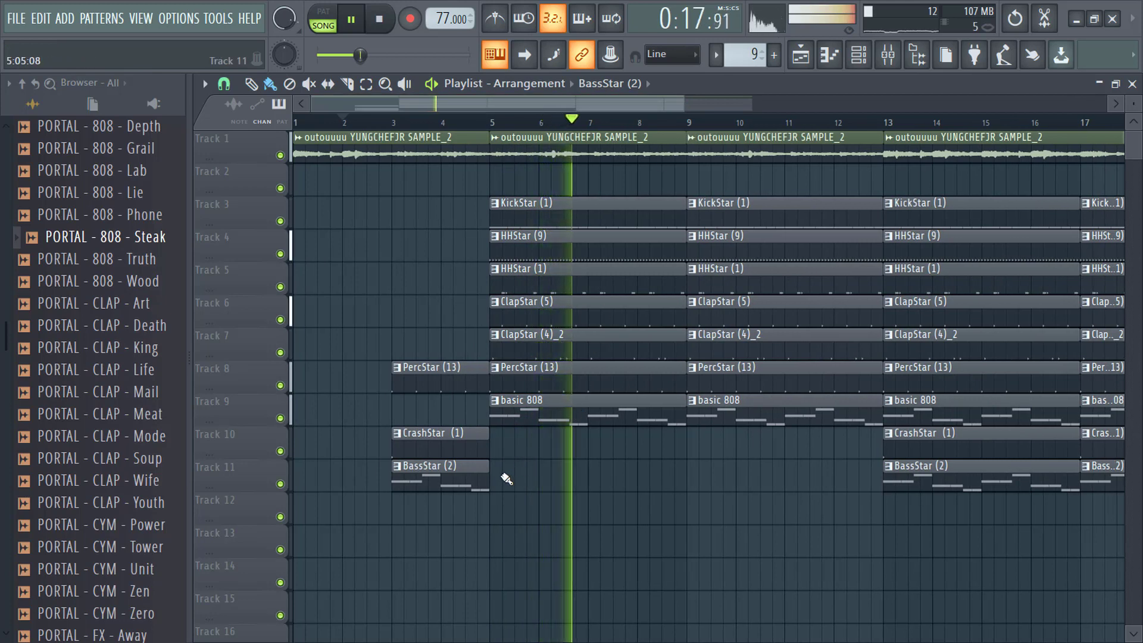
right_click(535, 421)
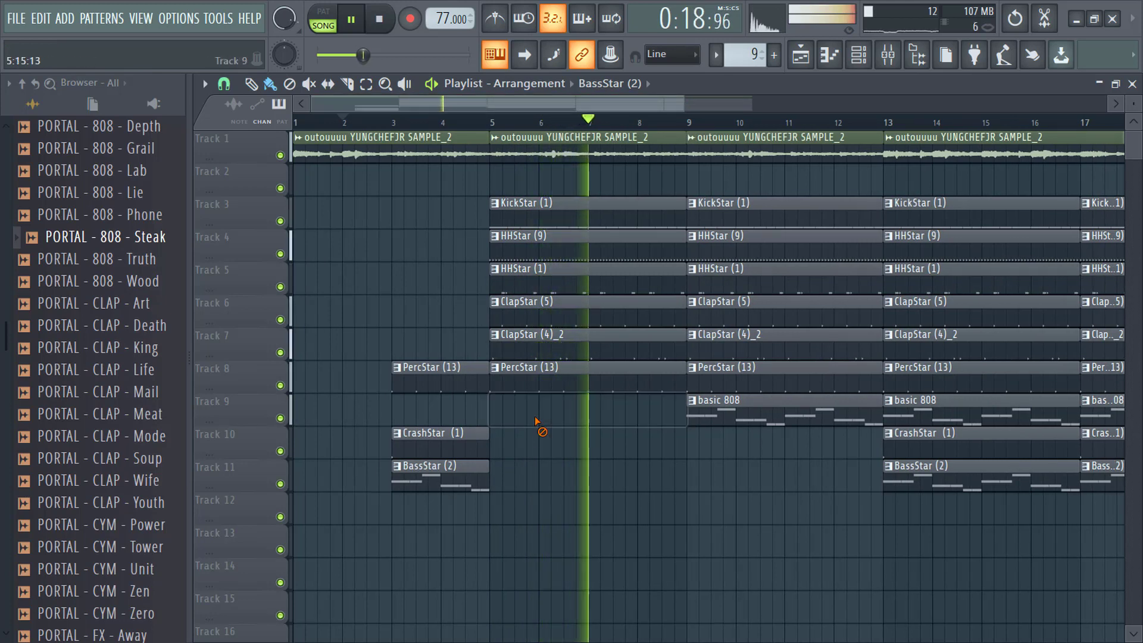
click(504, 476)
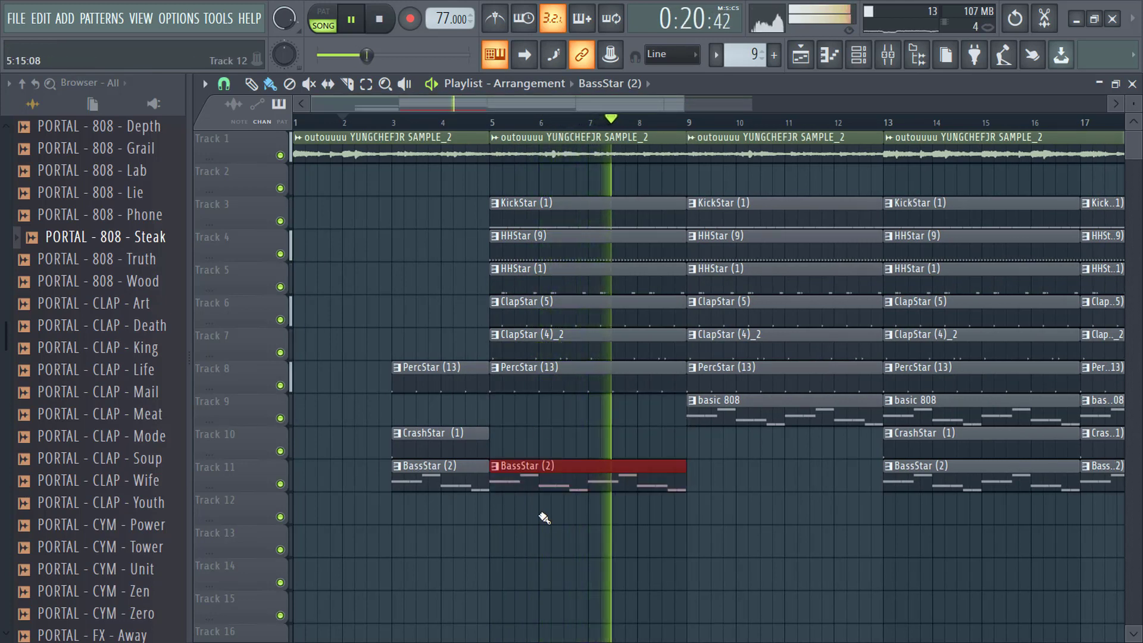
Shorten the BassStar (2) and HHStar (1) clips that start at bar 5 to a length of 3:12:00.
right_click(562, 410)
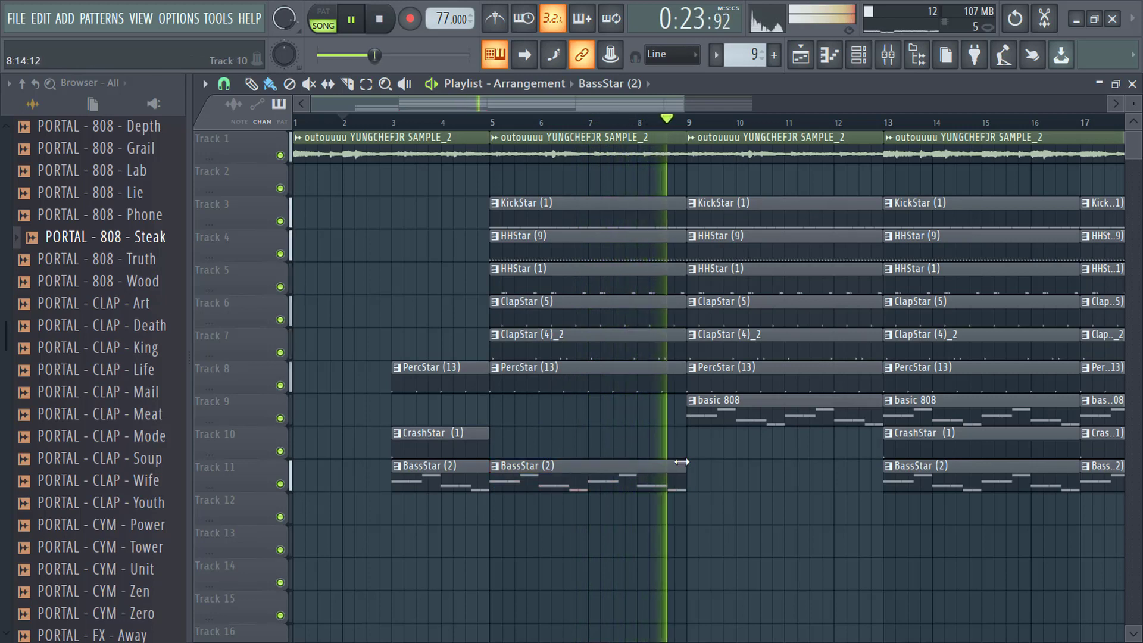
drag(687, 466, 680, 465)
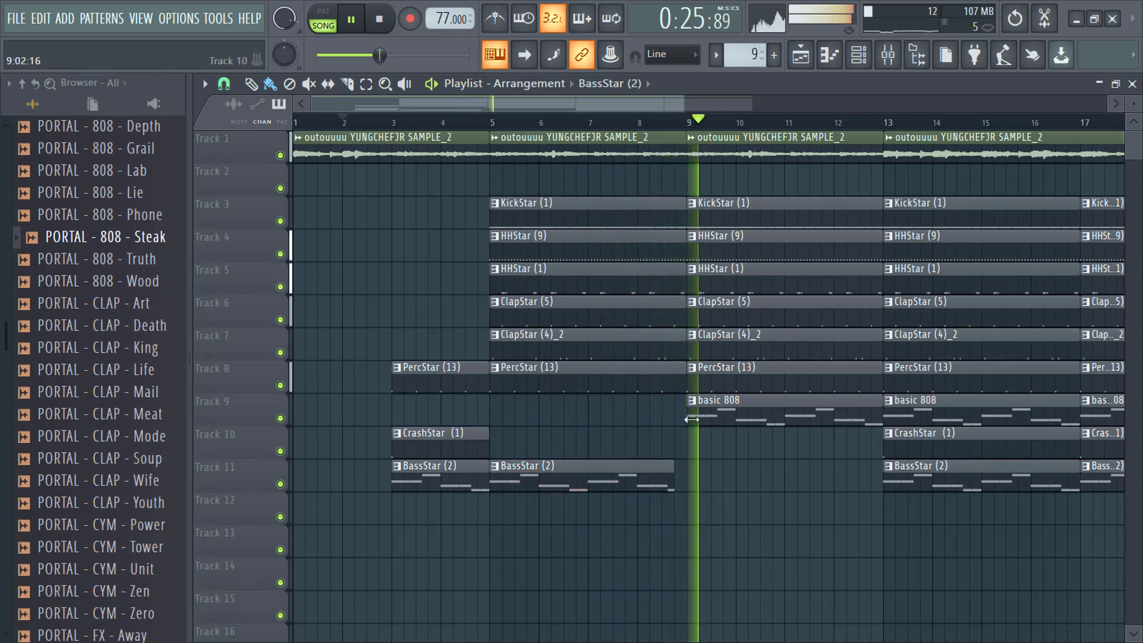
drag(681, 283, 674, 281)
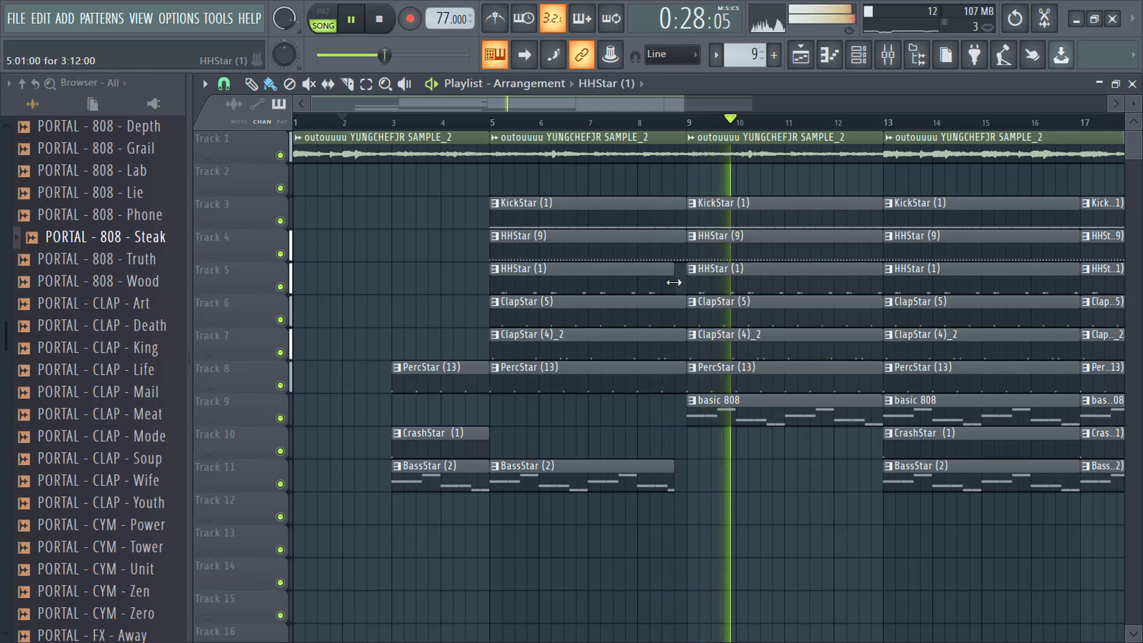
Delete the KickStar (1) clip at bar 9 and the BassStar (2) clip at bar 13, and replay from the intro.
right_click(695, 216)
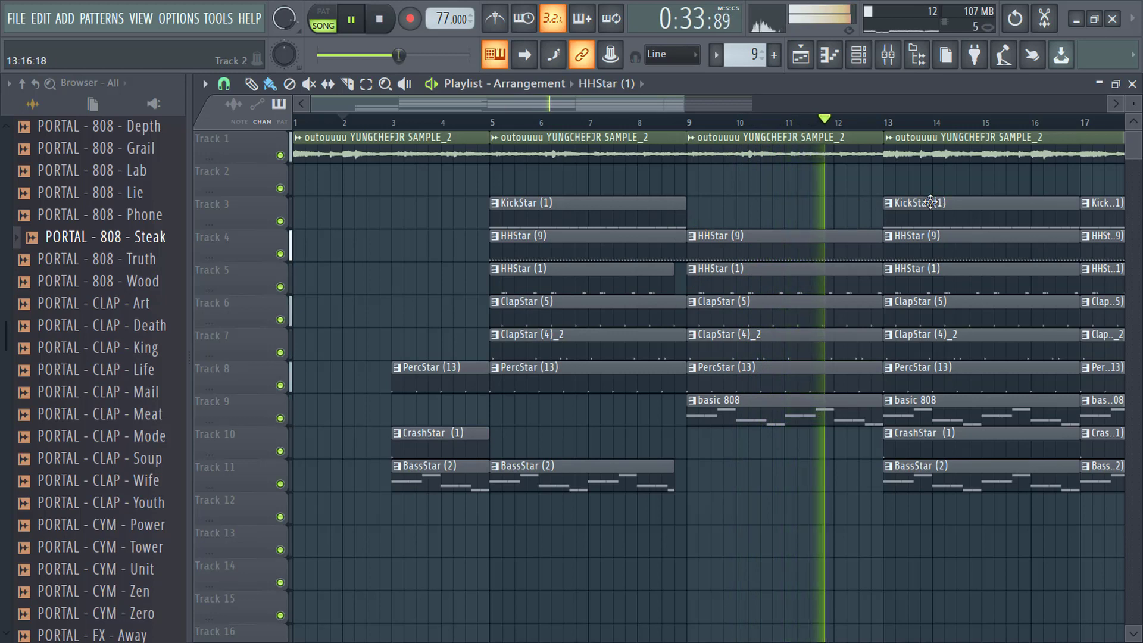
right_click(944, 483)
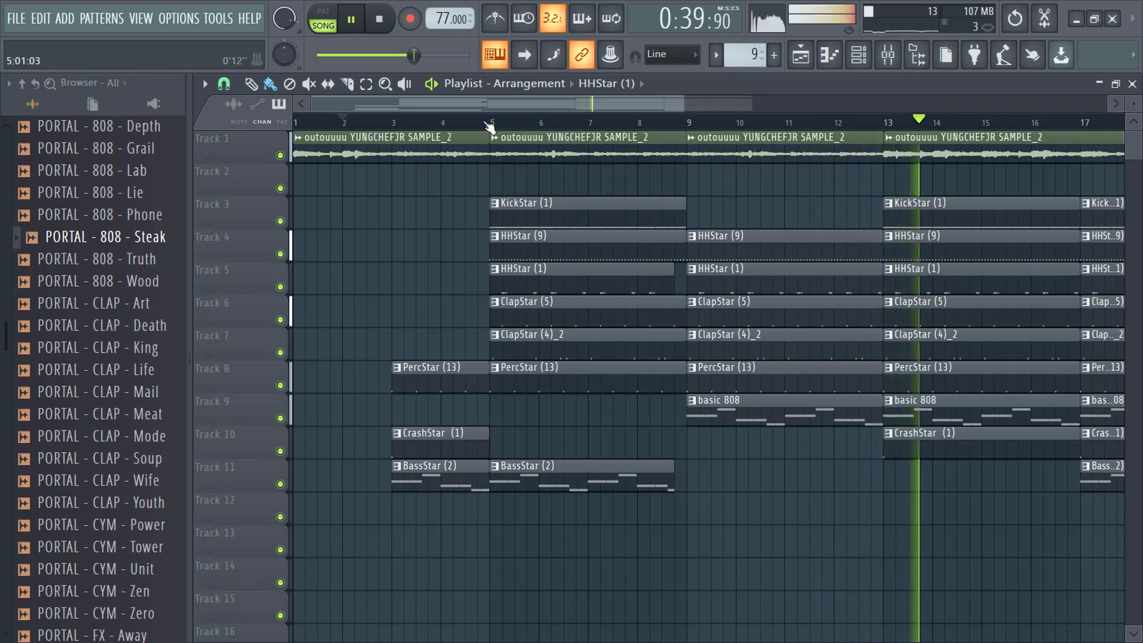
click(370, 123)
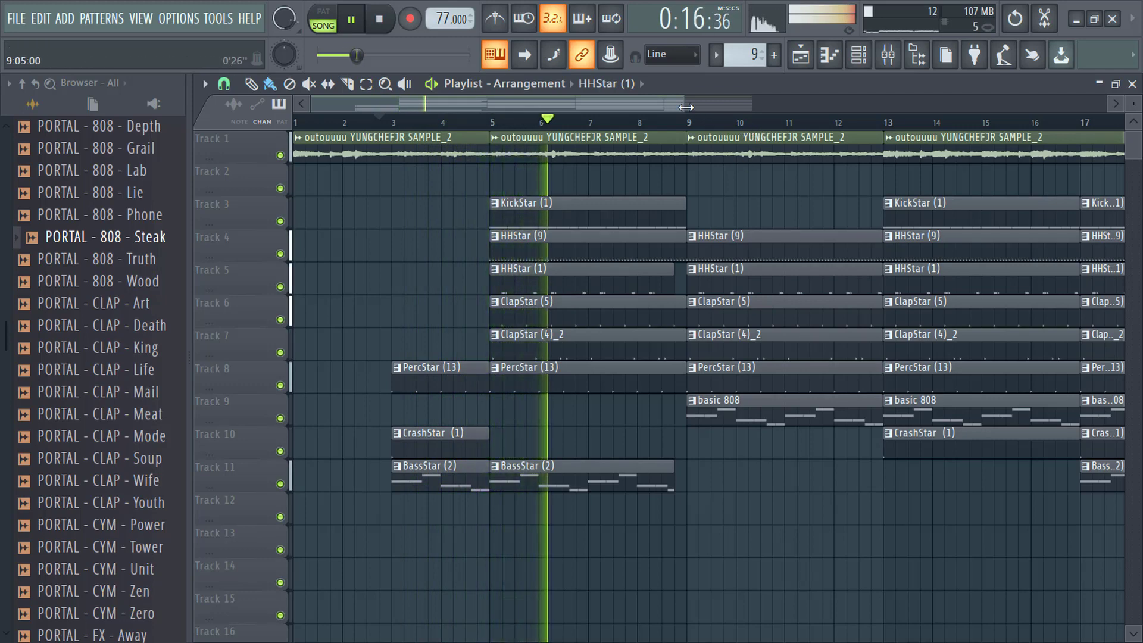
Delete the HHStar (9), KickStar (1), basic 808 and CrashStar (1) clips at bar 17.
drag(686, 103, 846, 102)
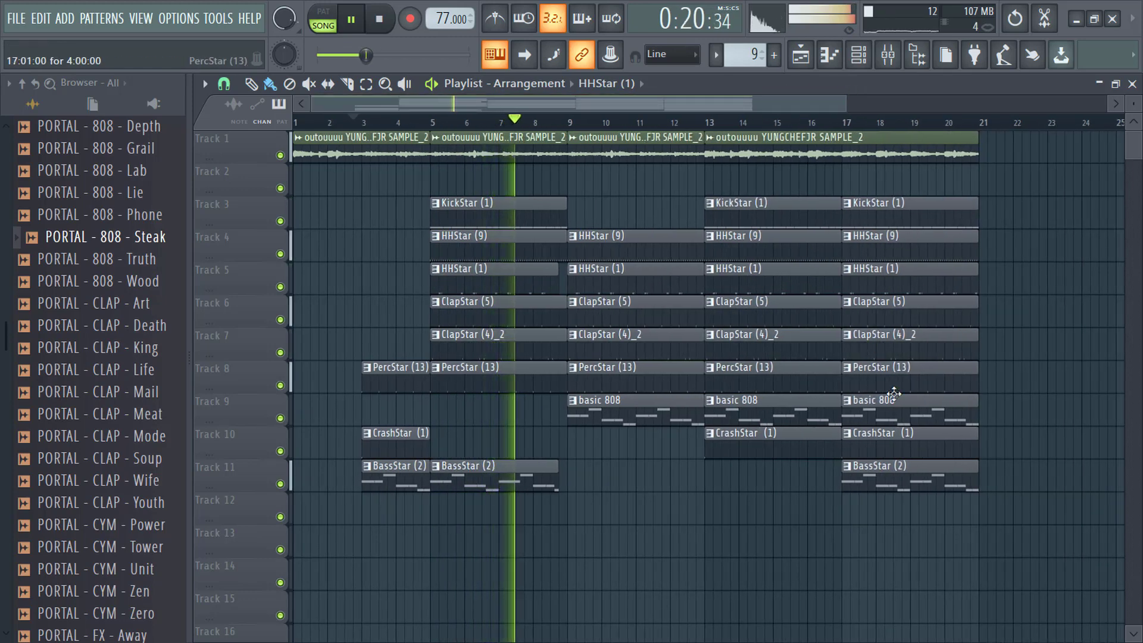
right_click(897, 245)
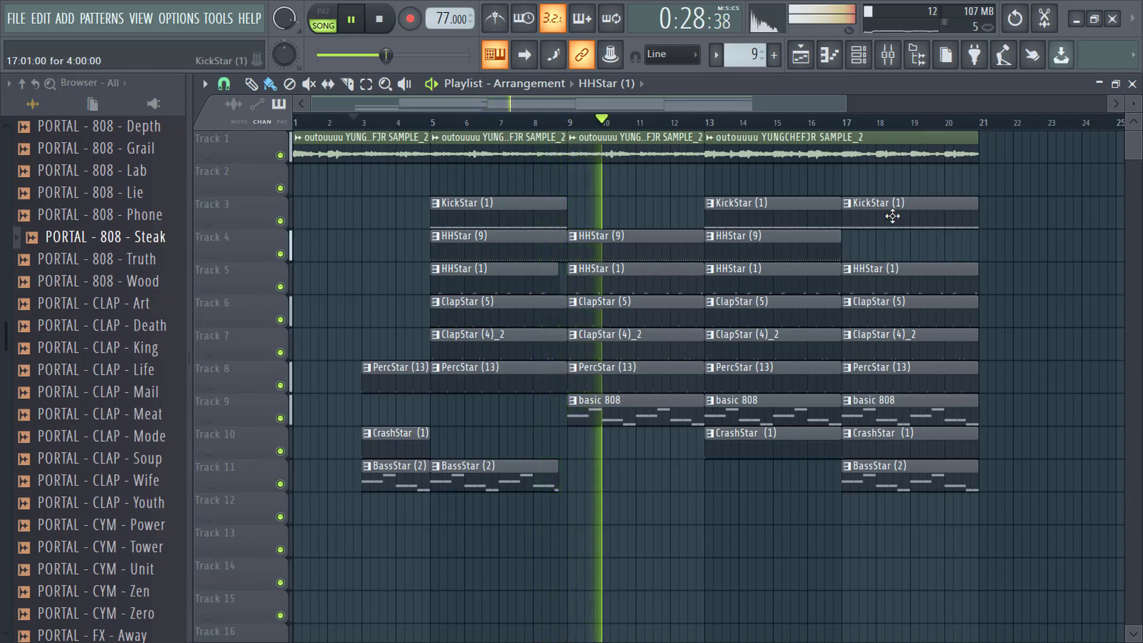
right_click(893, 220)
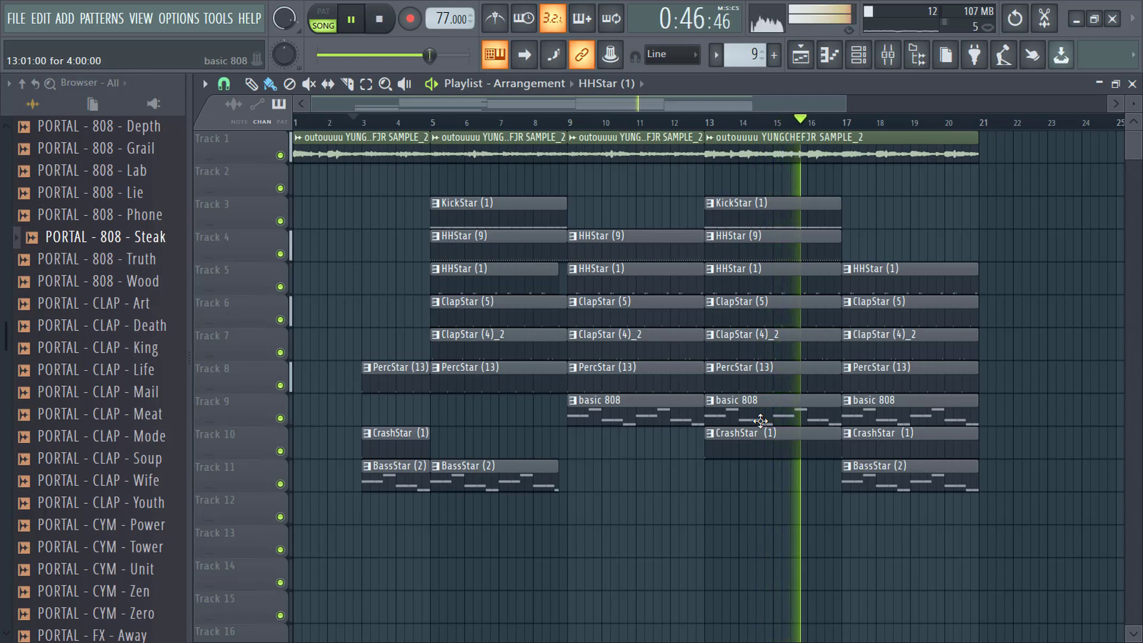
right_click(939, 404)
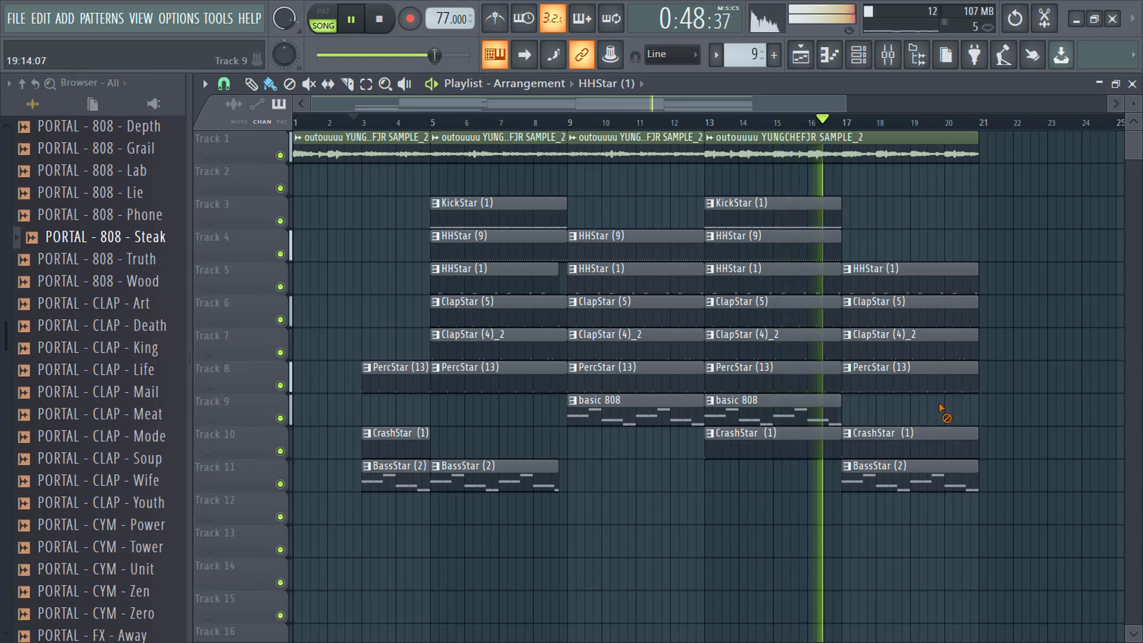
right_click(900, 443)
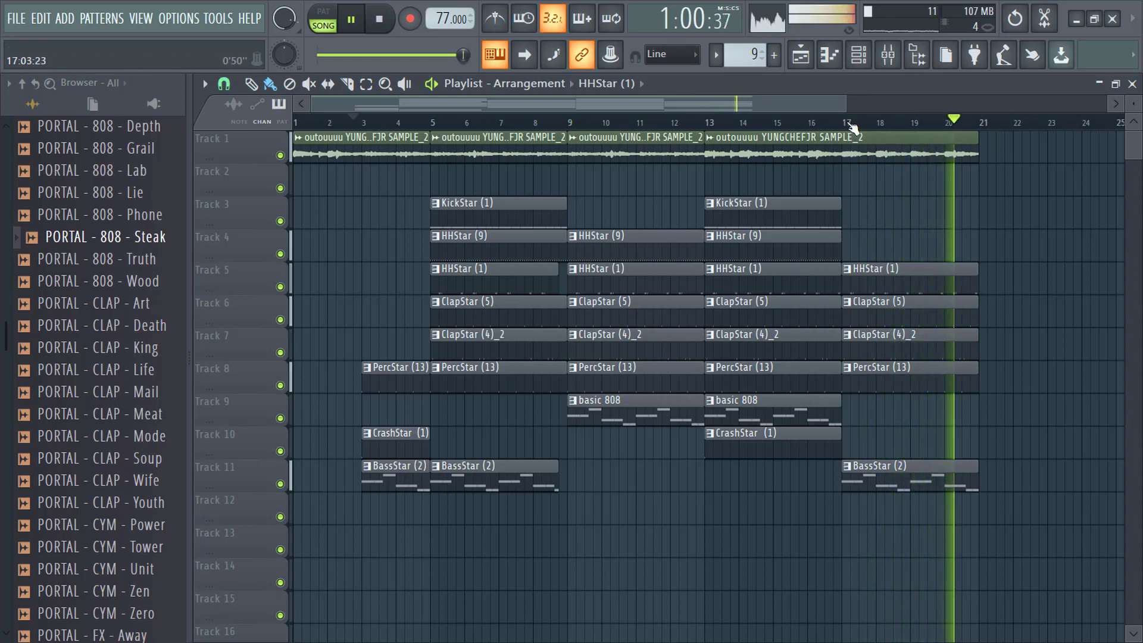
Slice the Track 1 sample clip at bar 17 and copy the whole bar 17 section to bar 21.
click(347, 84)
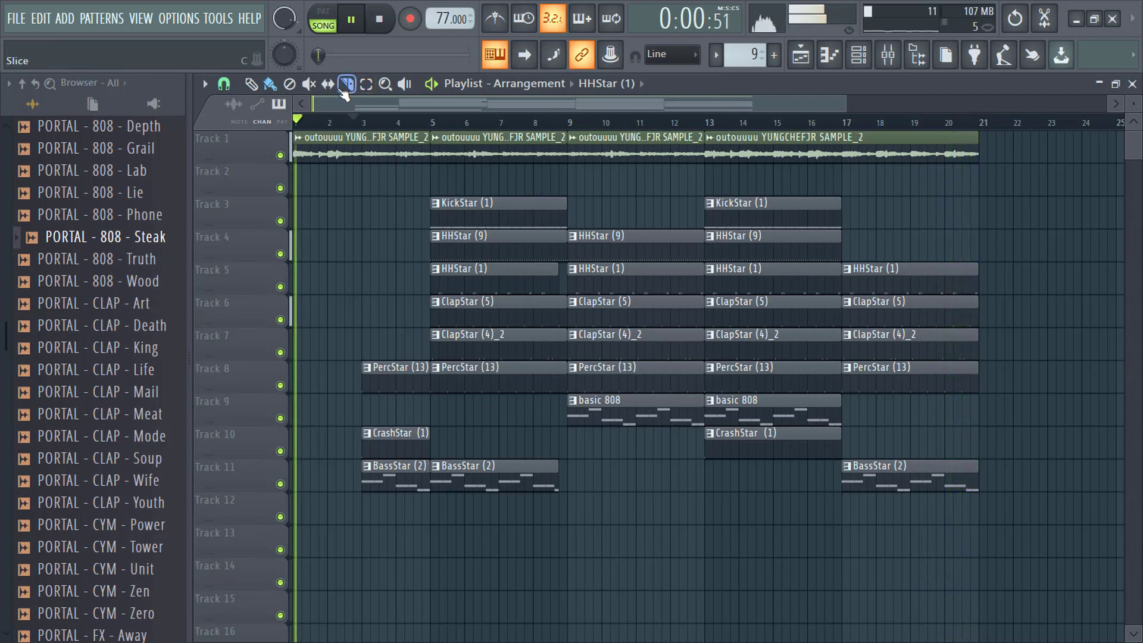
click(848, 153)
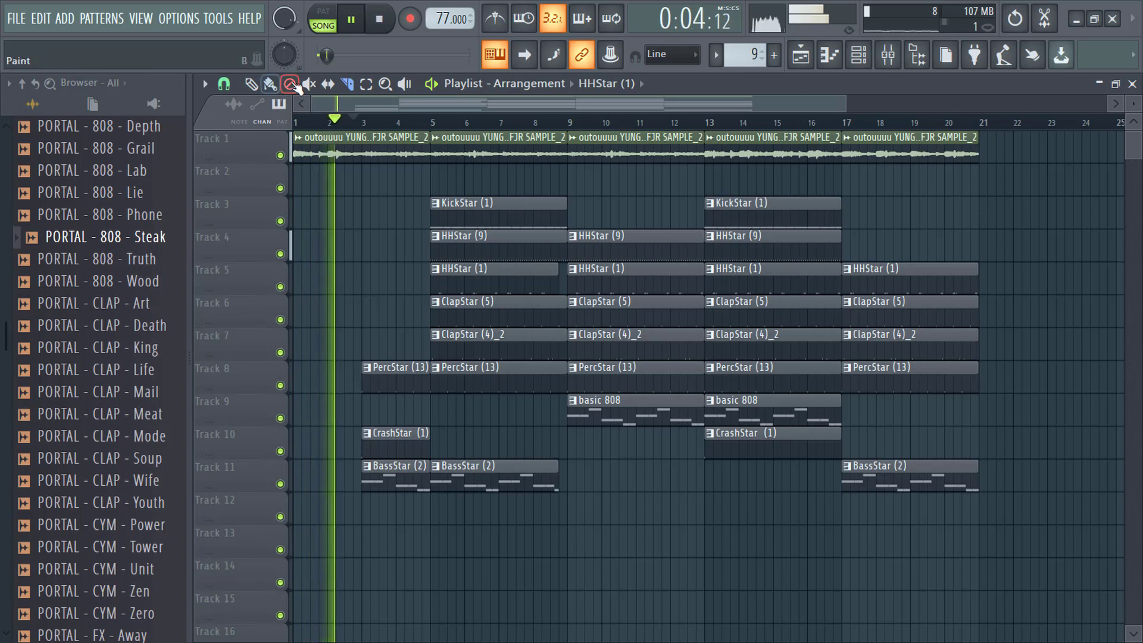
click(367, 84)
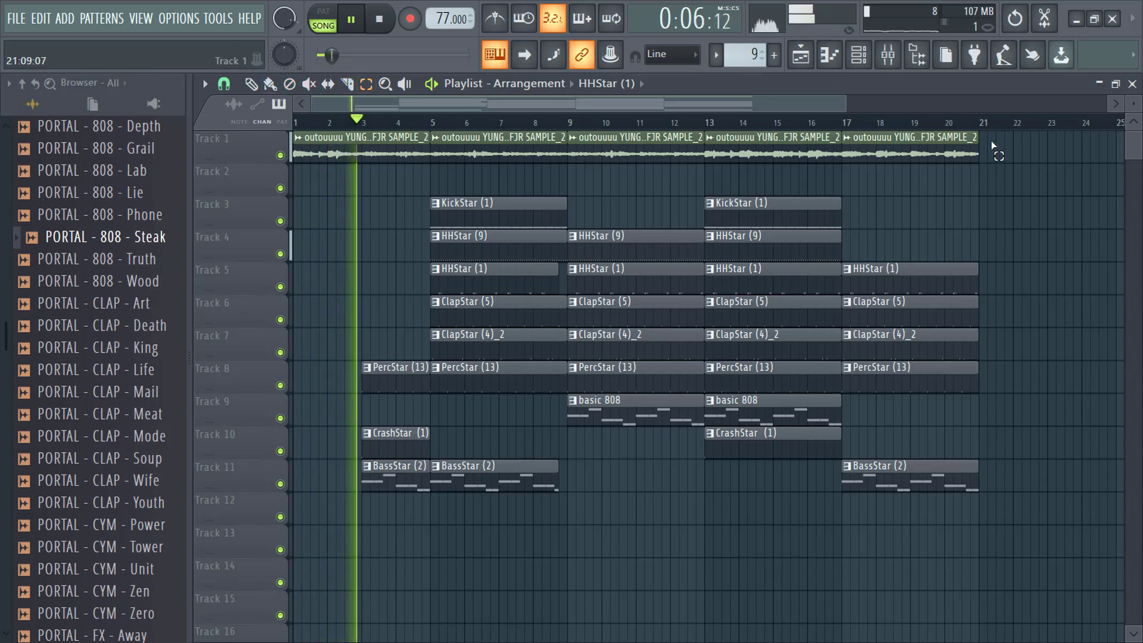
mouse_move(993, 146)
mouse_down()
mouse_move(965, 199)
mouse_move(942, 411)
mouse_move(886, 559)
mouse_up()
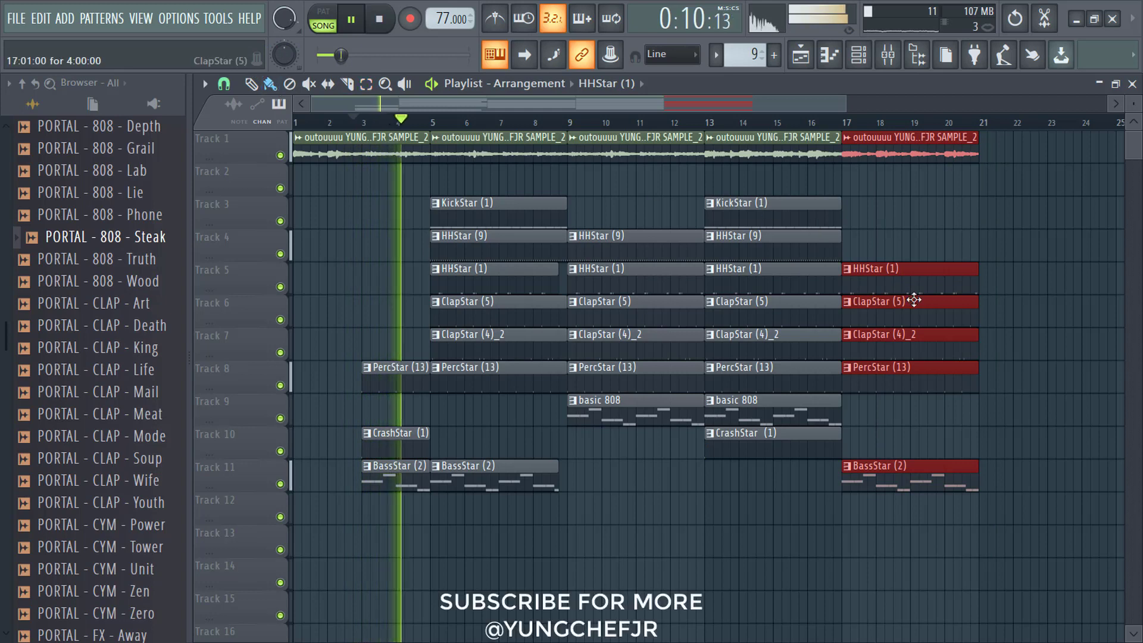
shift+drag(900, 292, 1039, 274)
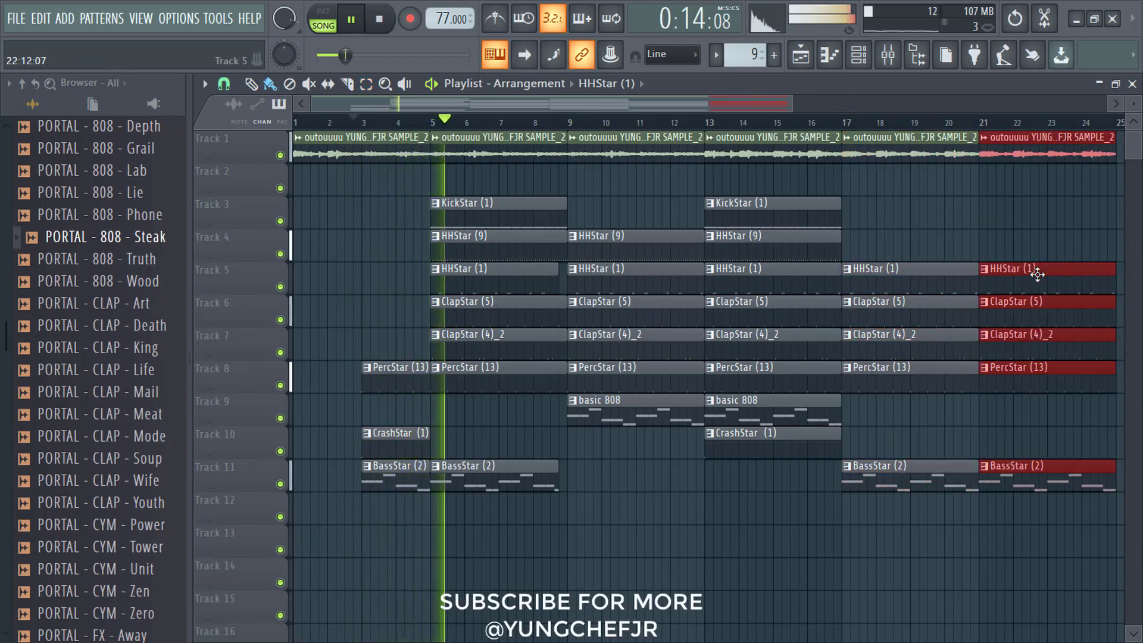
Clear the selection and place a KickStar (1) clip at bar 17 on Track 3.
click(1034, 233)
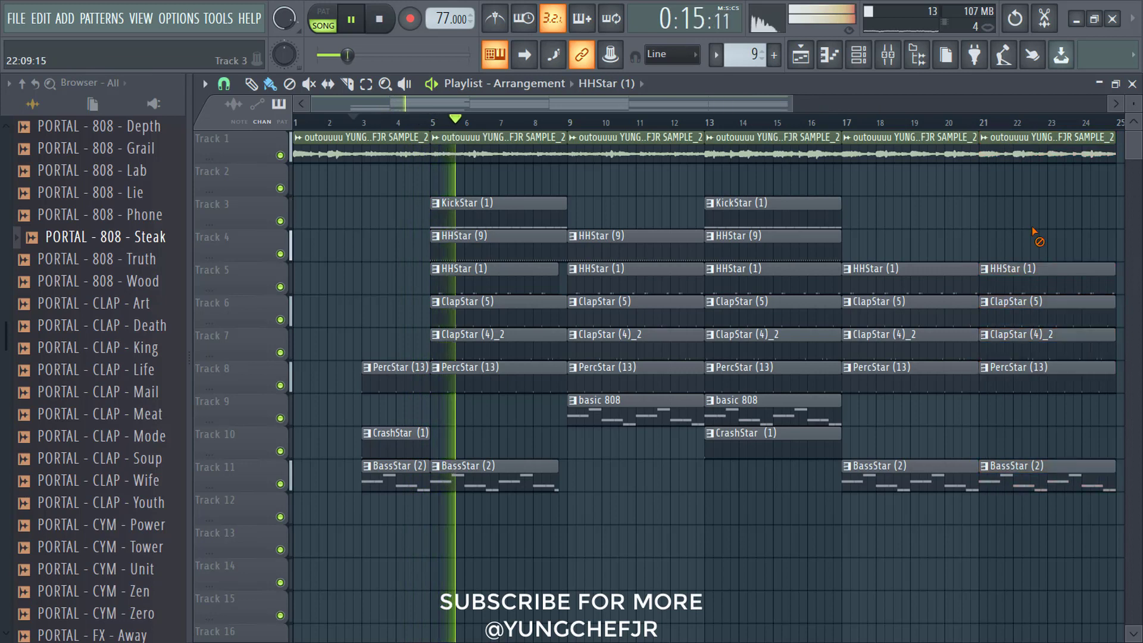
click(792, 234)
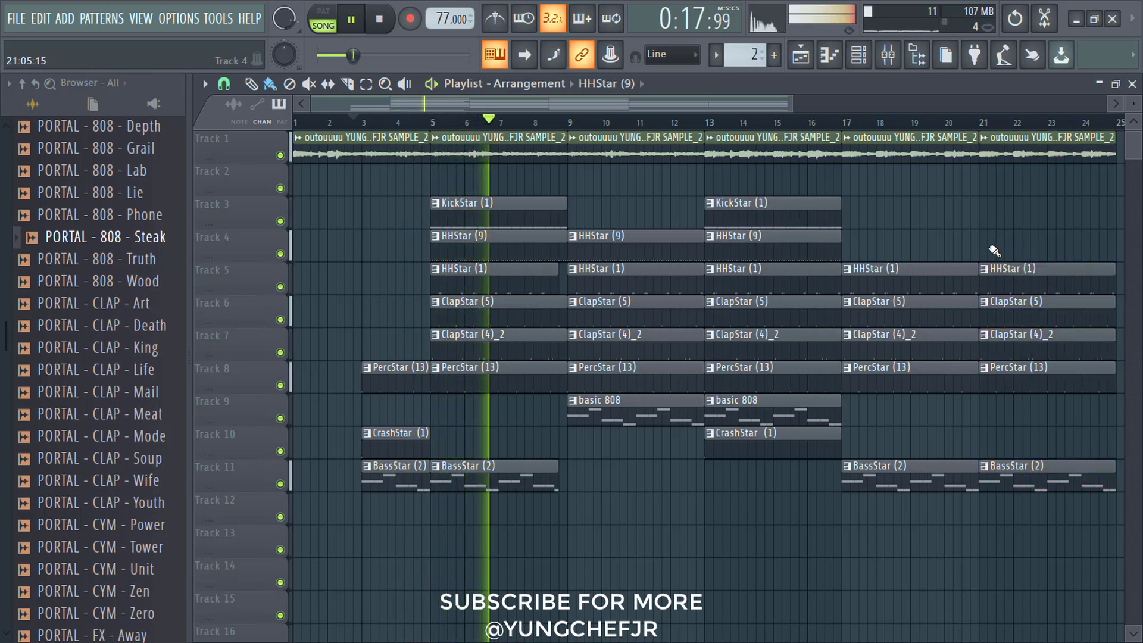
click(806, 221)
click(855, 216)
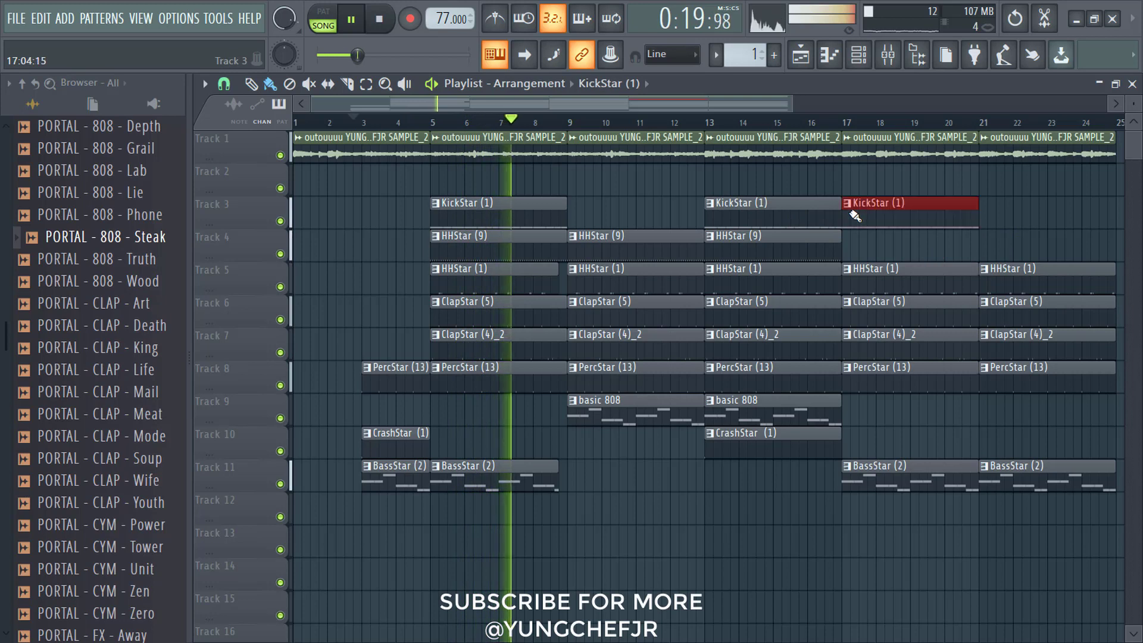
Trim the start of the bar 17 KickStar (1) clip to bar 19, and replace the bar 21 BassStar (2) clip with basic 808 on Track 9.
drag(846, 216, 919, 215)
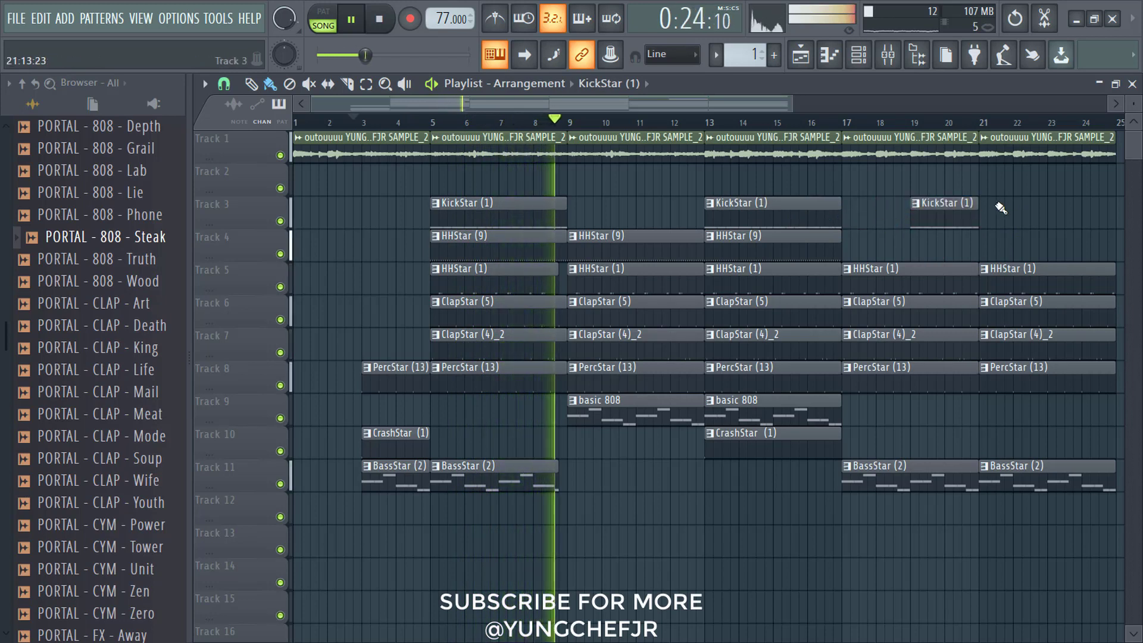
click(755, 416)
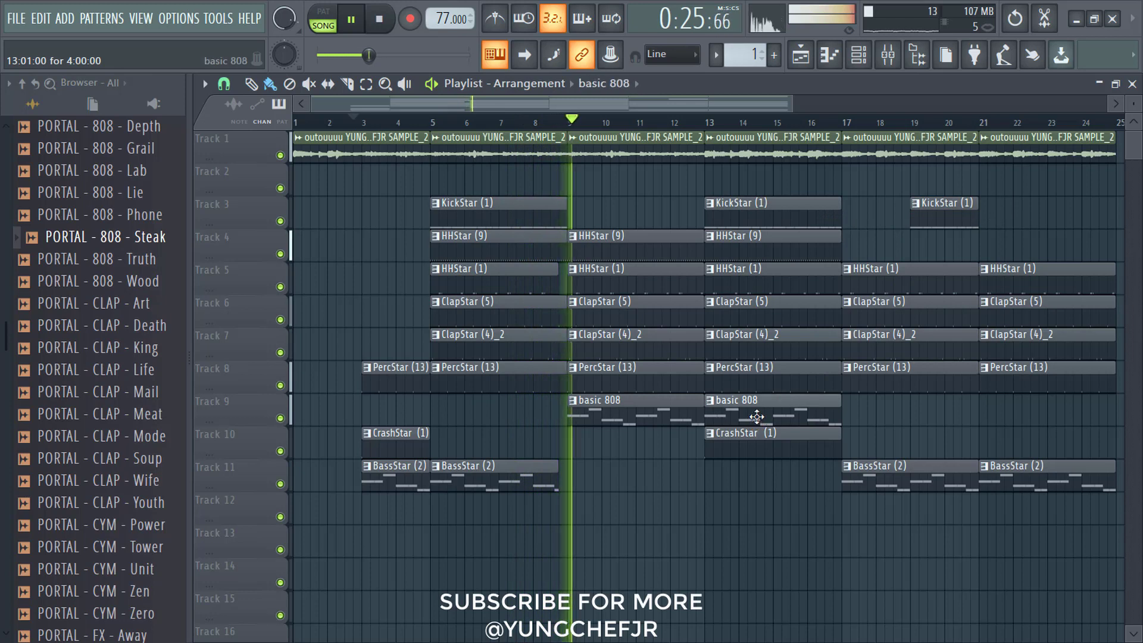
click(987, 413)
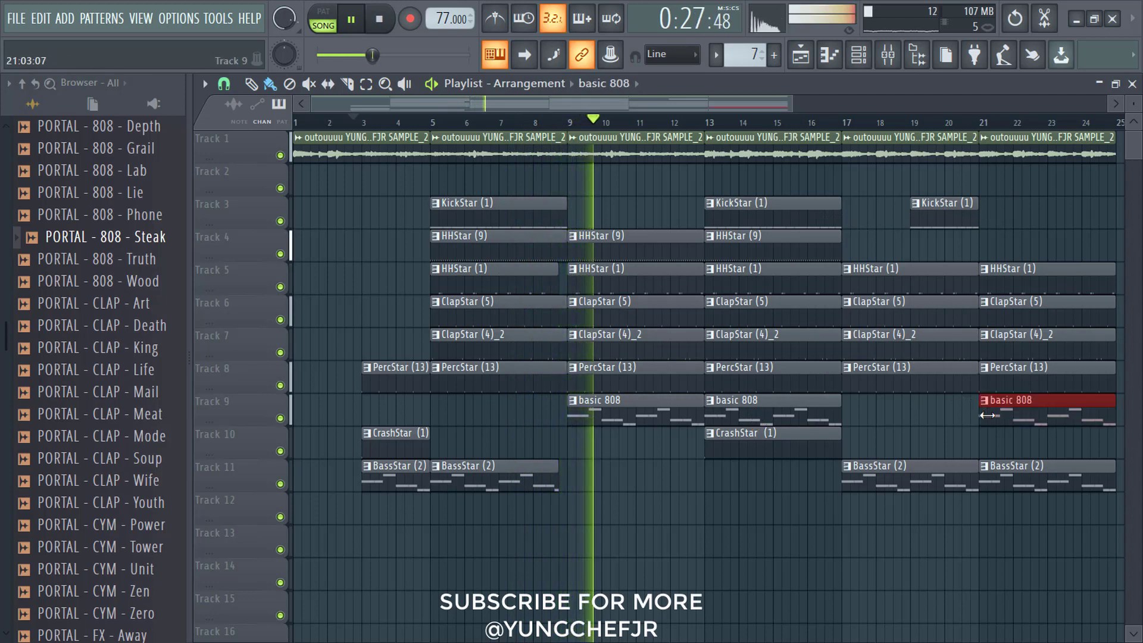
right_click(1000, 472)
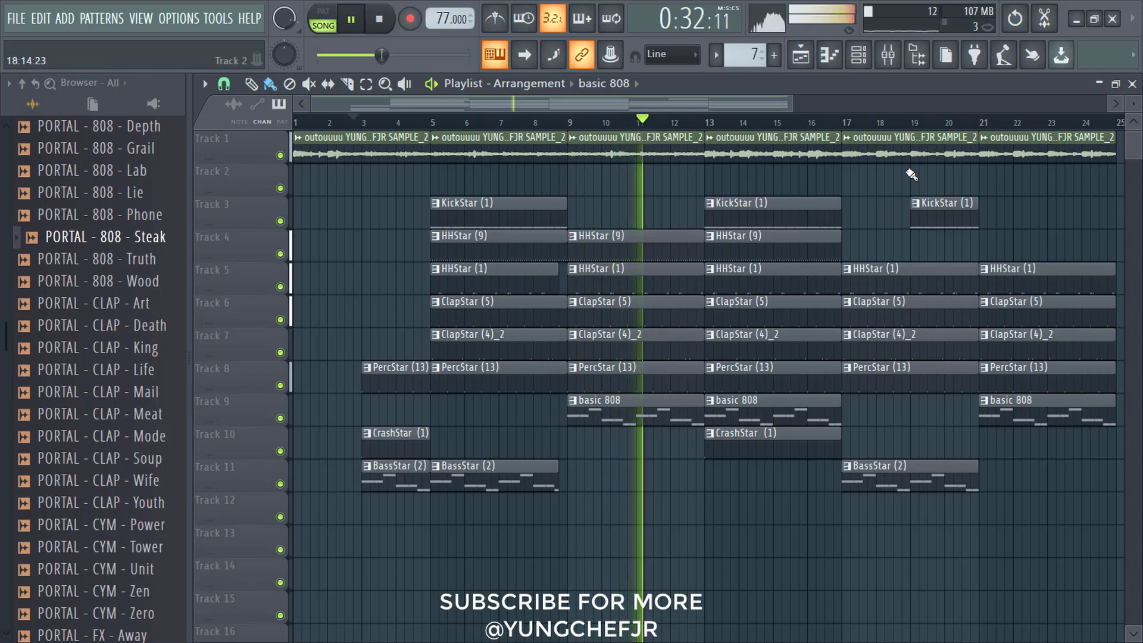
Add an HHStar (9) clip at bar 21 on Track 4.
drag(793, 104, 860, 109)
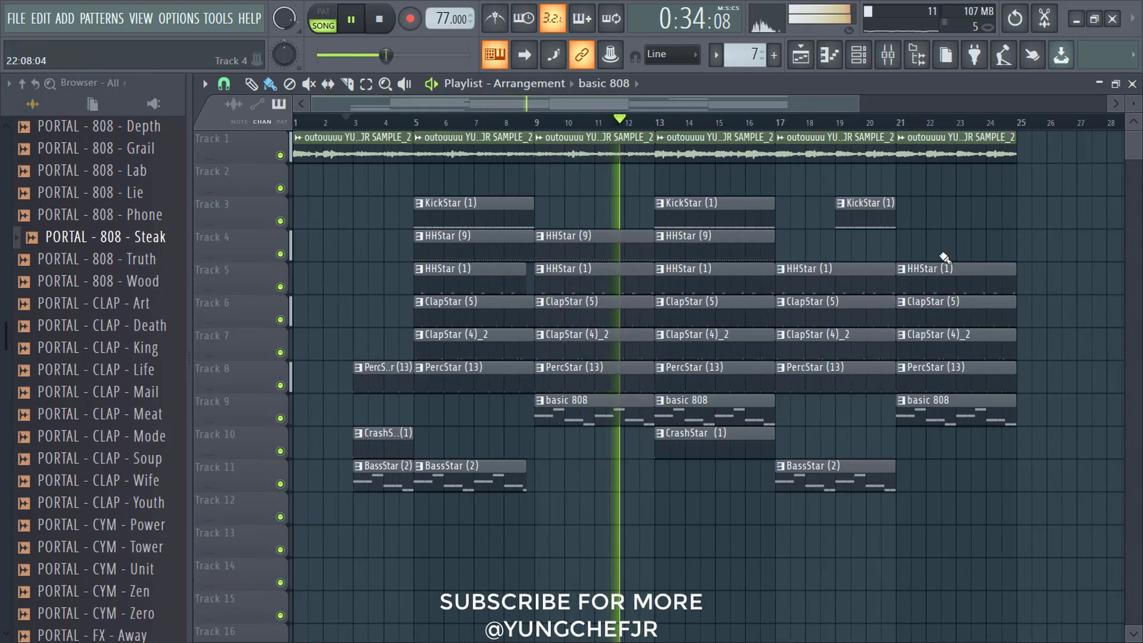
click(757, 257)
click(906, 250)
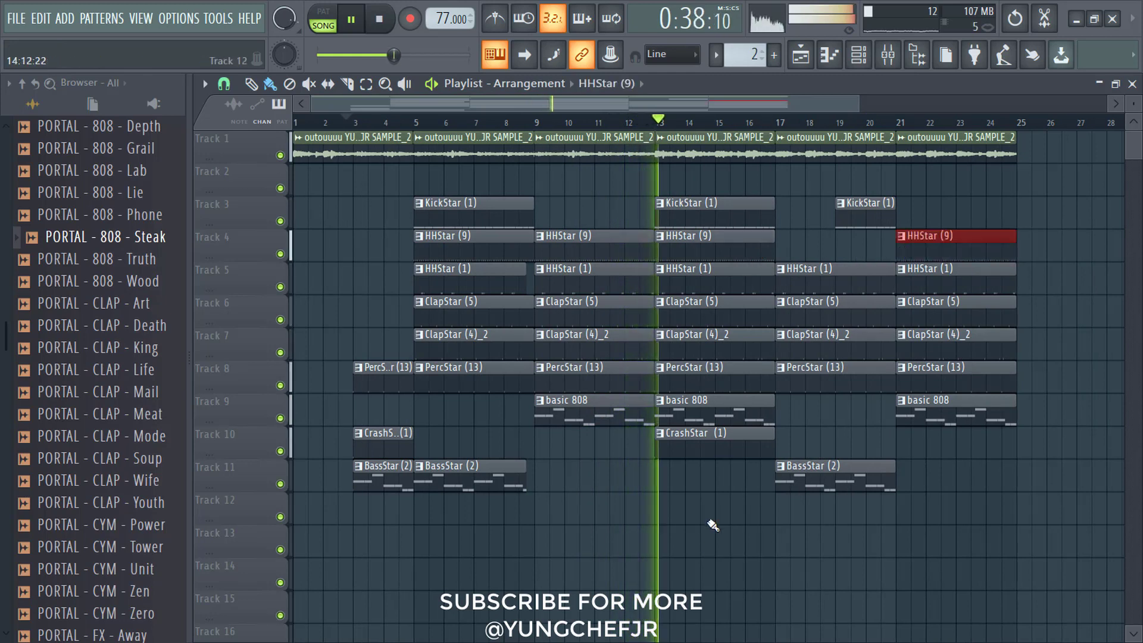
Create an automation clip for the master volume.
right_click(282, 19)
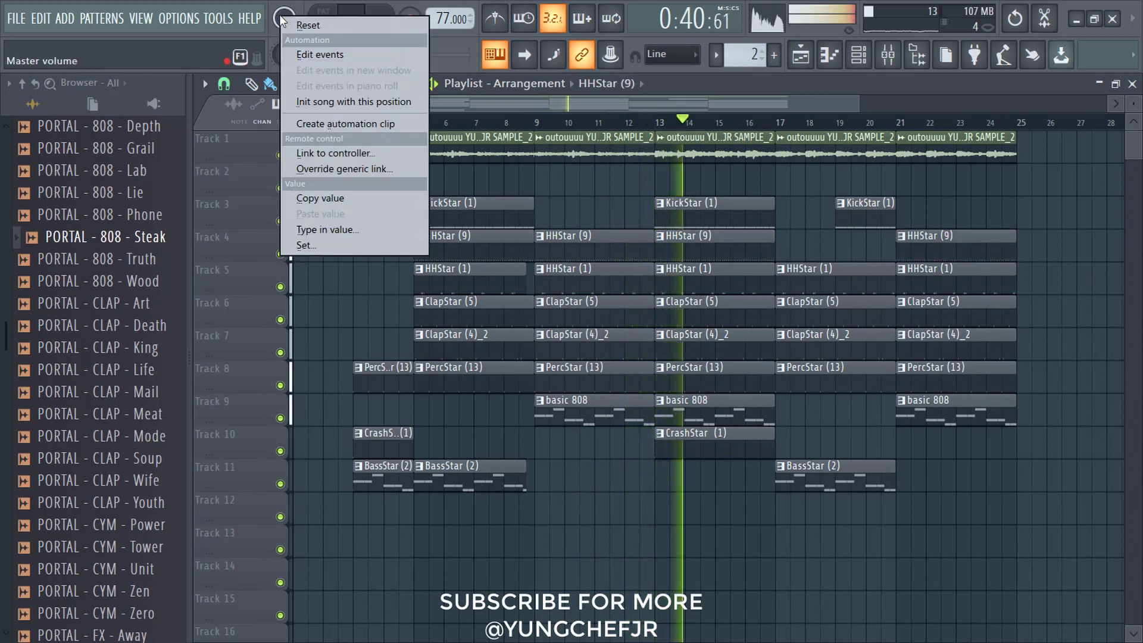
click(330, 123)
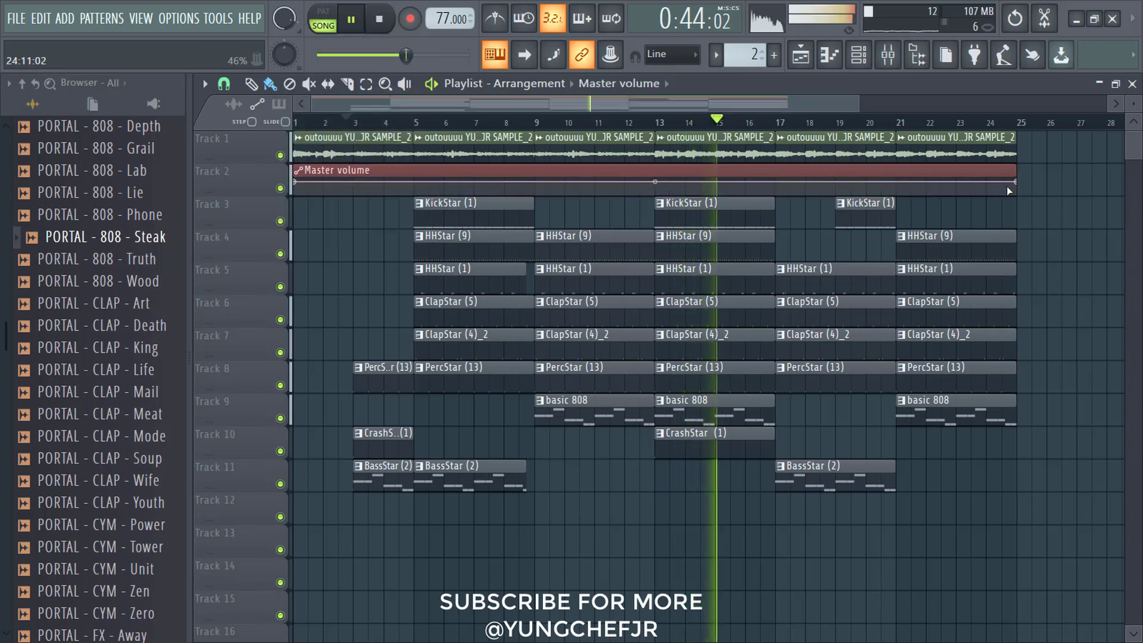
right_click(1017, 182)
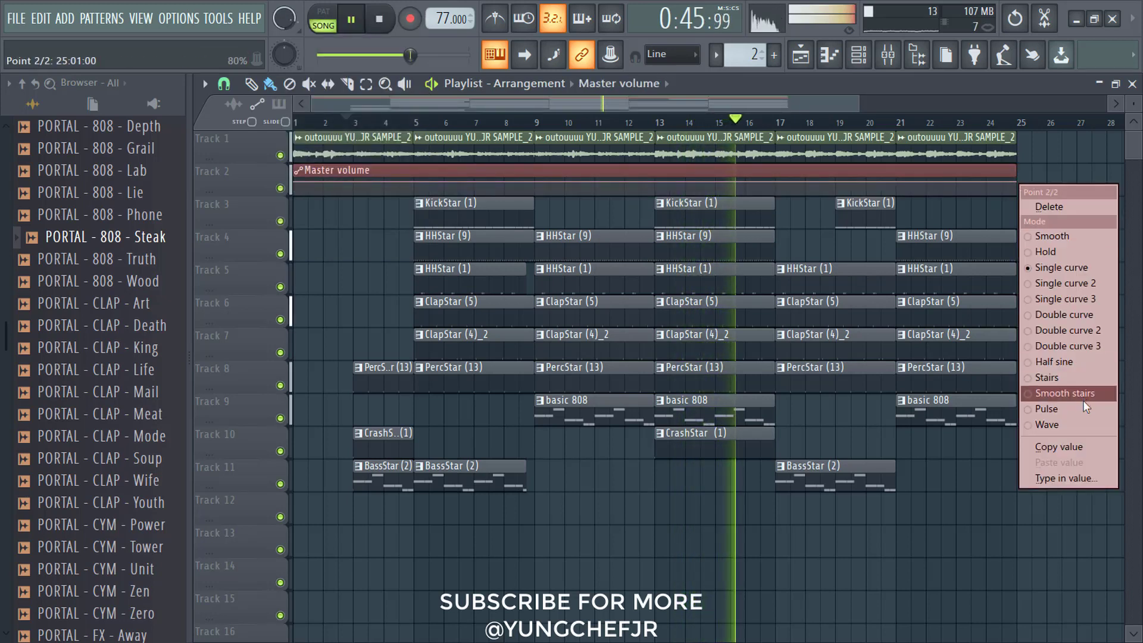
click(1080, 449)
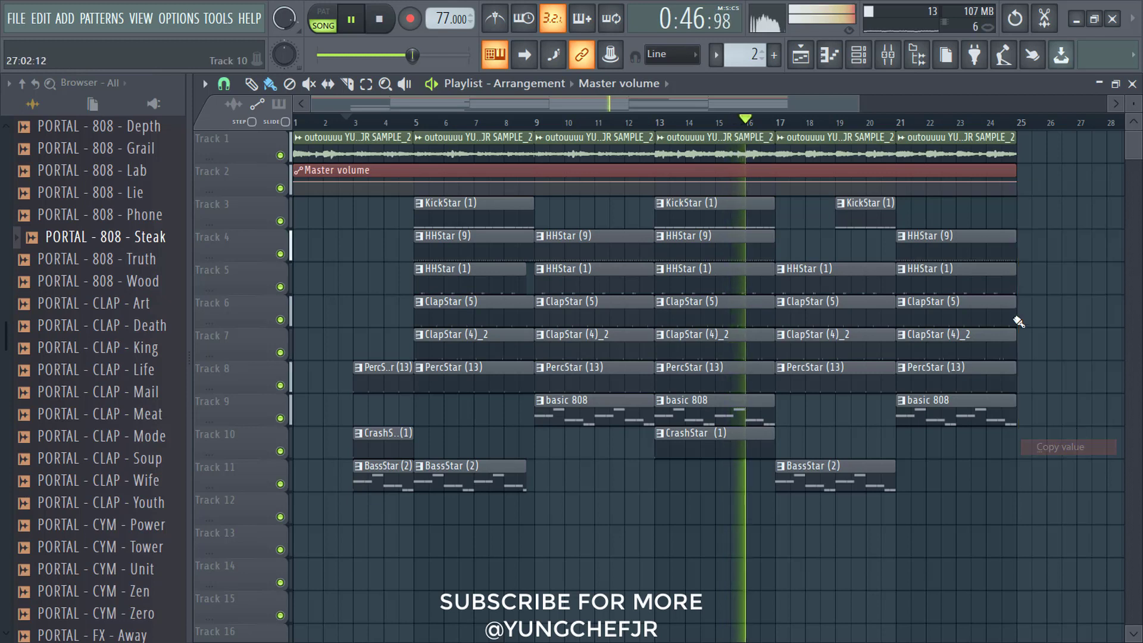
right_click(957, 185)
right_click(958, 185)
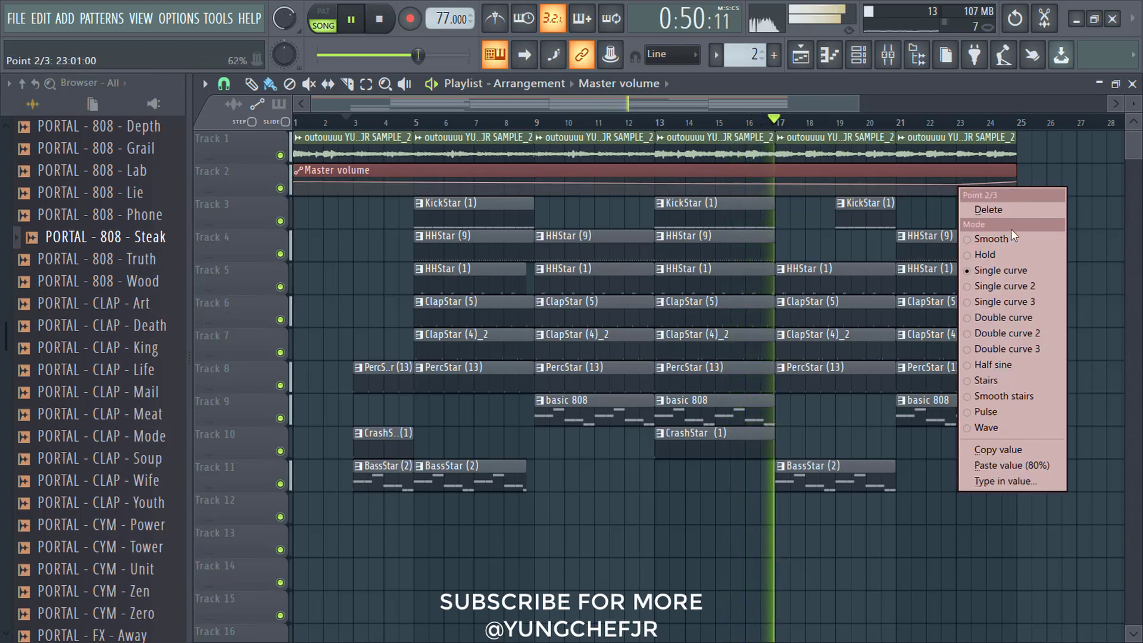
click(1009, 209)
Add another copy of the sample clip at bar 25 on Track 1.
click(970, 153)
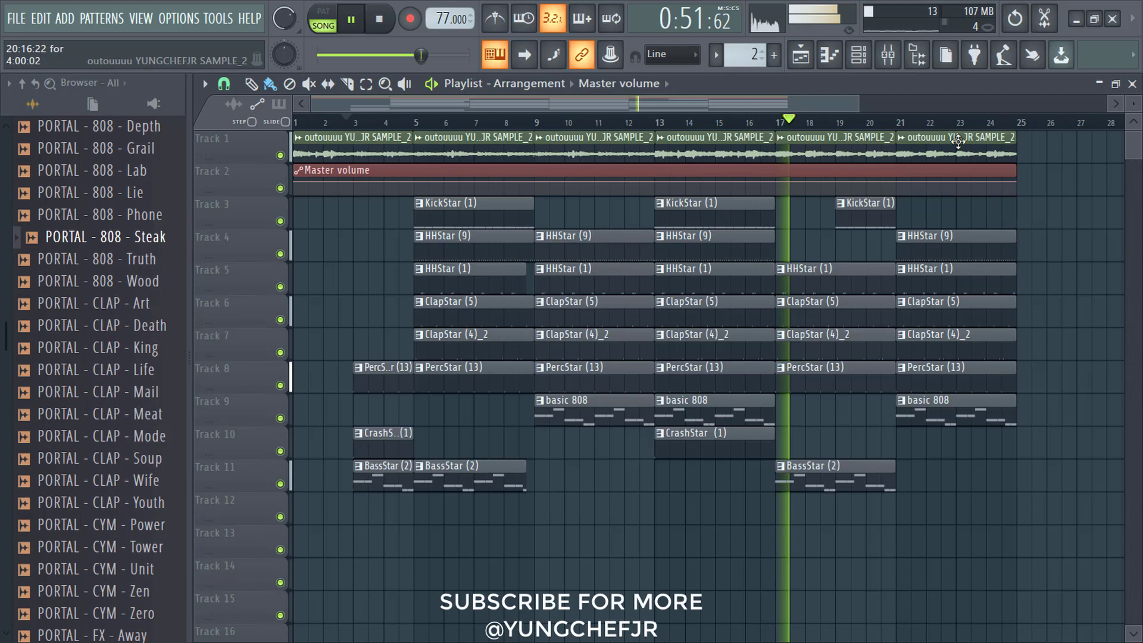
click(1025, 149)
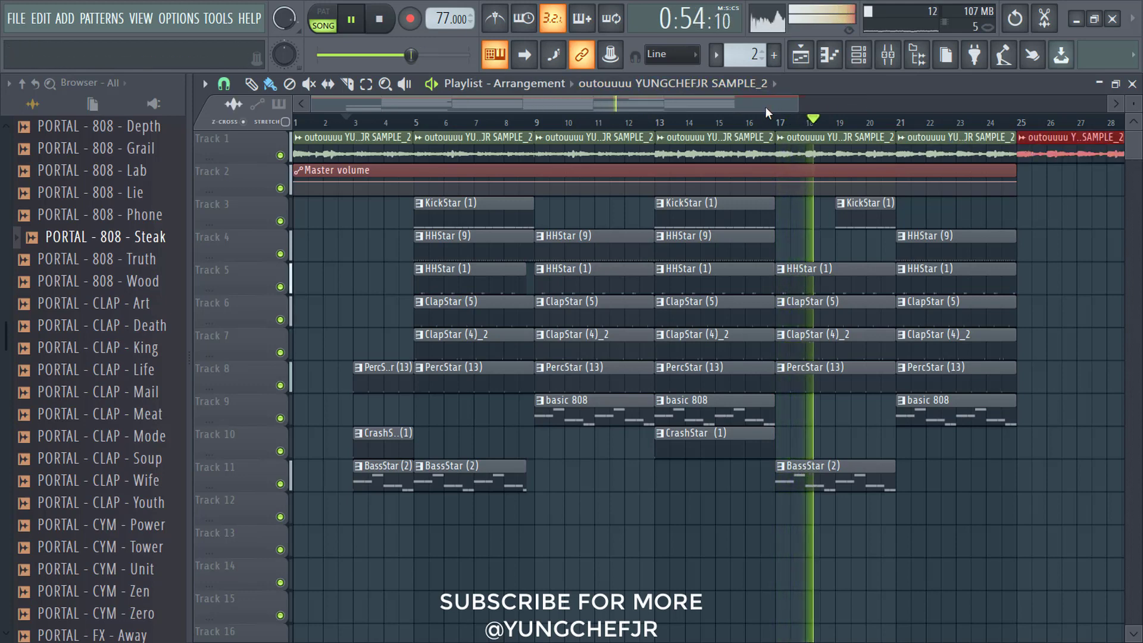
Extend the Master volume automation clip to bar 29 and add an end point that fades the volume down from bar 25.
drag(766, 106, 898, 196)
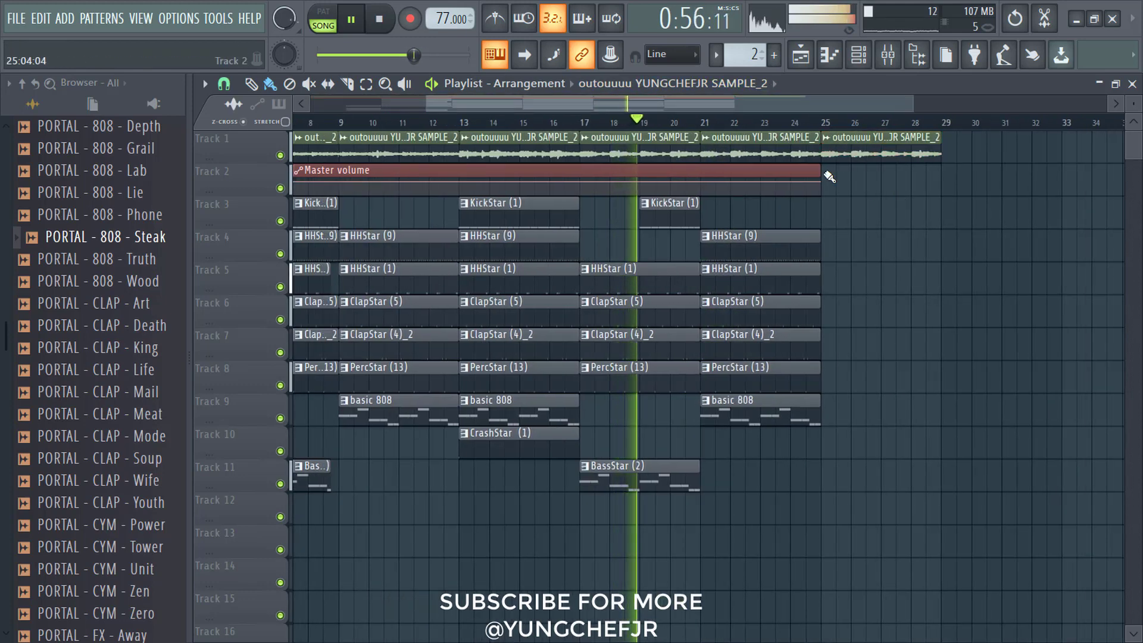
drag(825, 174, 939, 185)
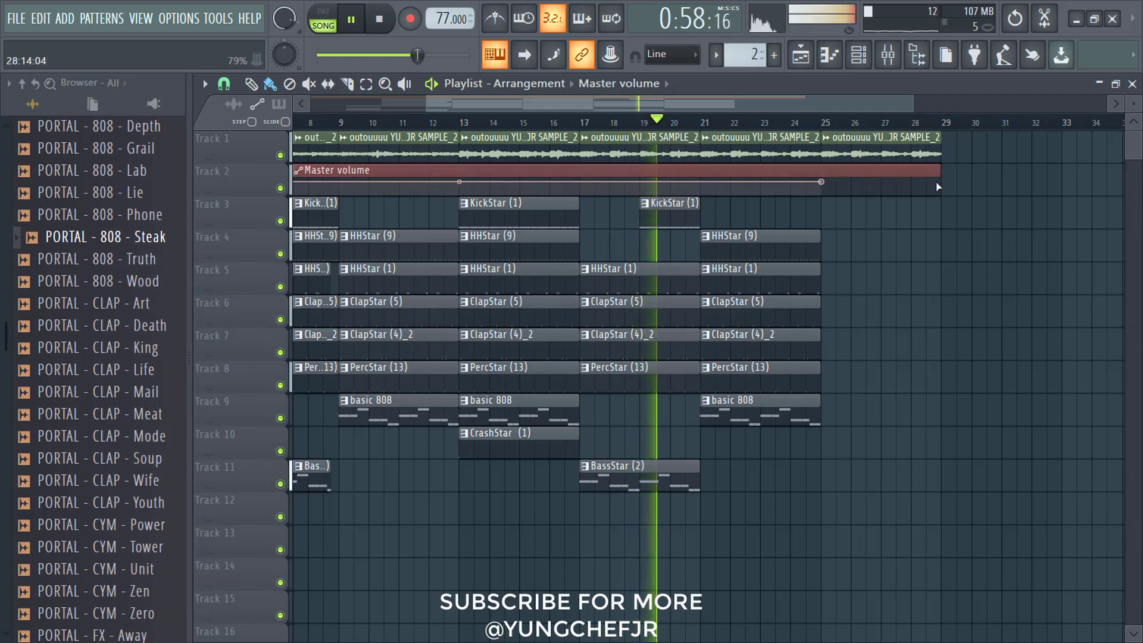
right_click(938, 189)
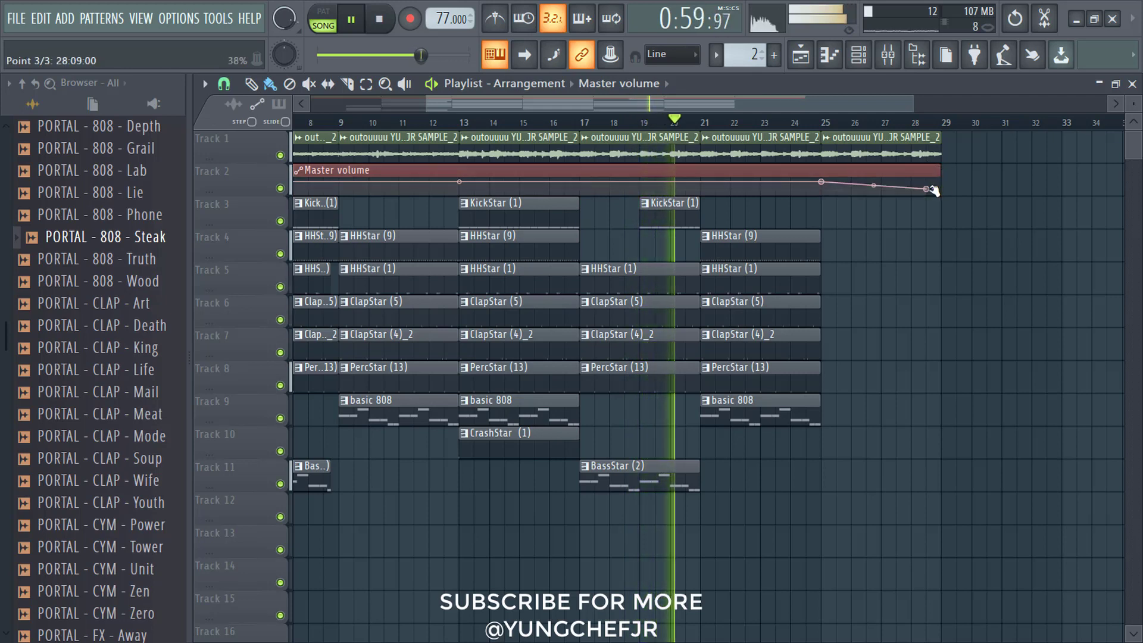
Add basic 808, HHStar (1) and HHStar (9) clips at bar 25 on their own tracks.
click(764, 410)
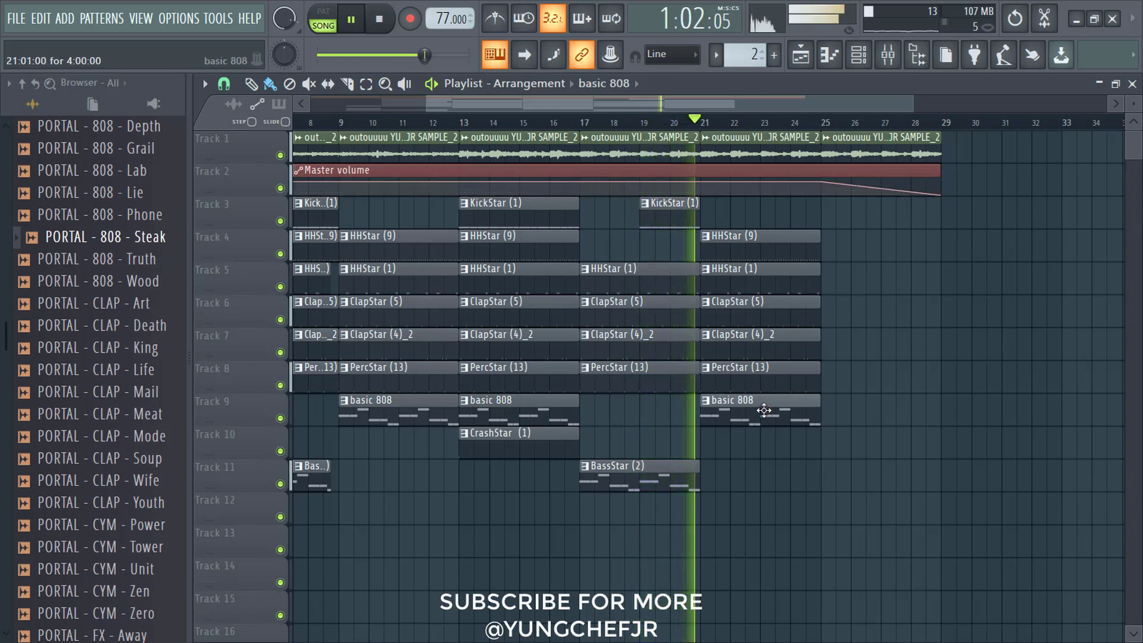
click(830, 414)
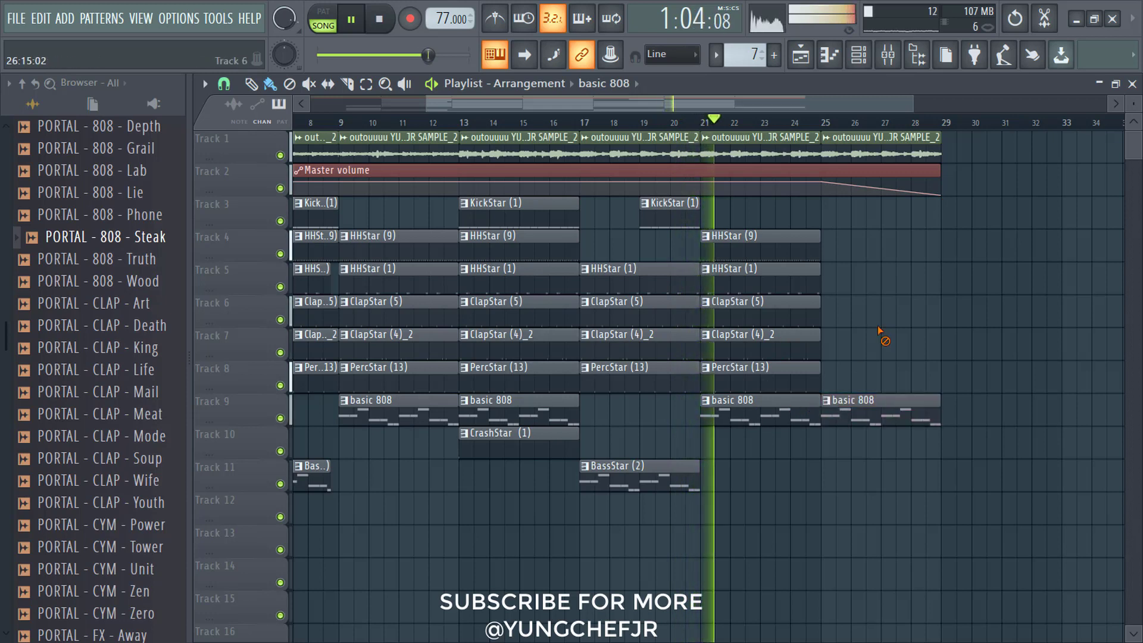
click(757, 279)
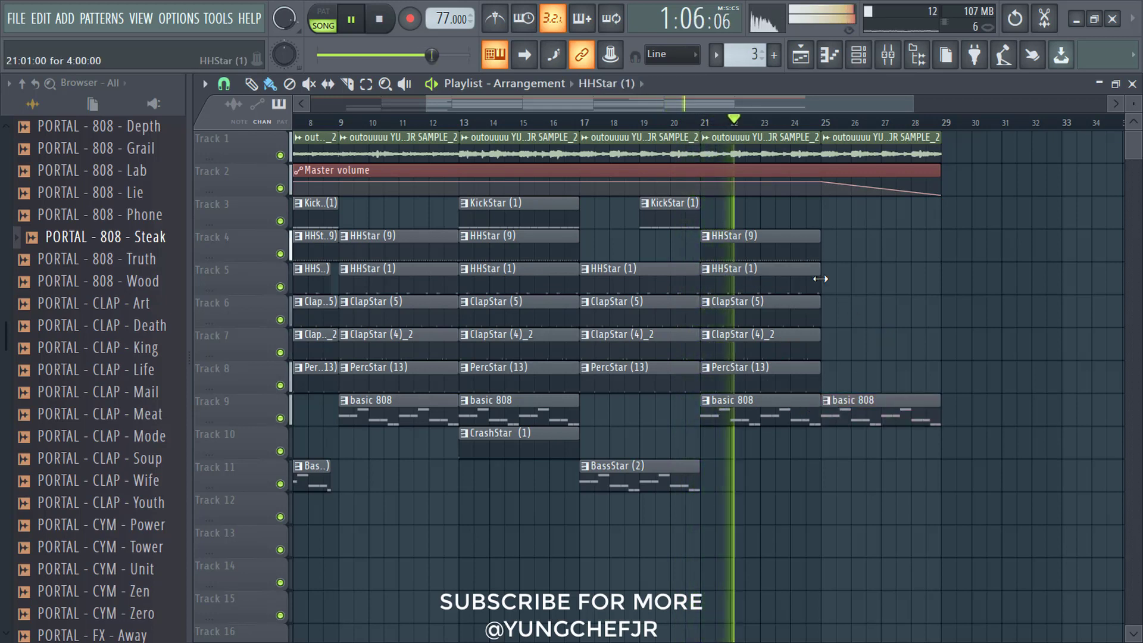
click(830, 275)
click(794, 248)
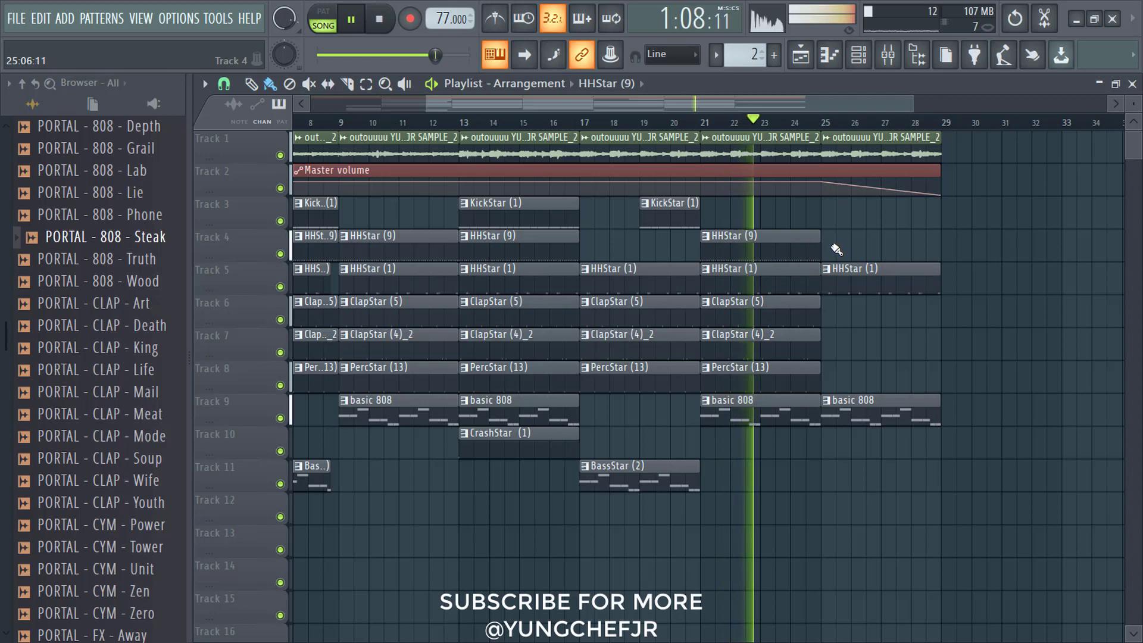
click(833, 250)
Add ClapStar (4)_2 and PercStar (13) clips at bar 25 on Tracks 7 and 8.
click(791, 349)
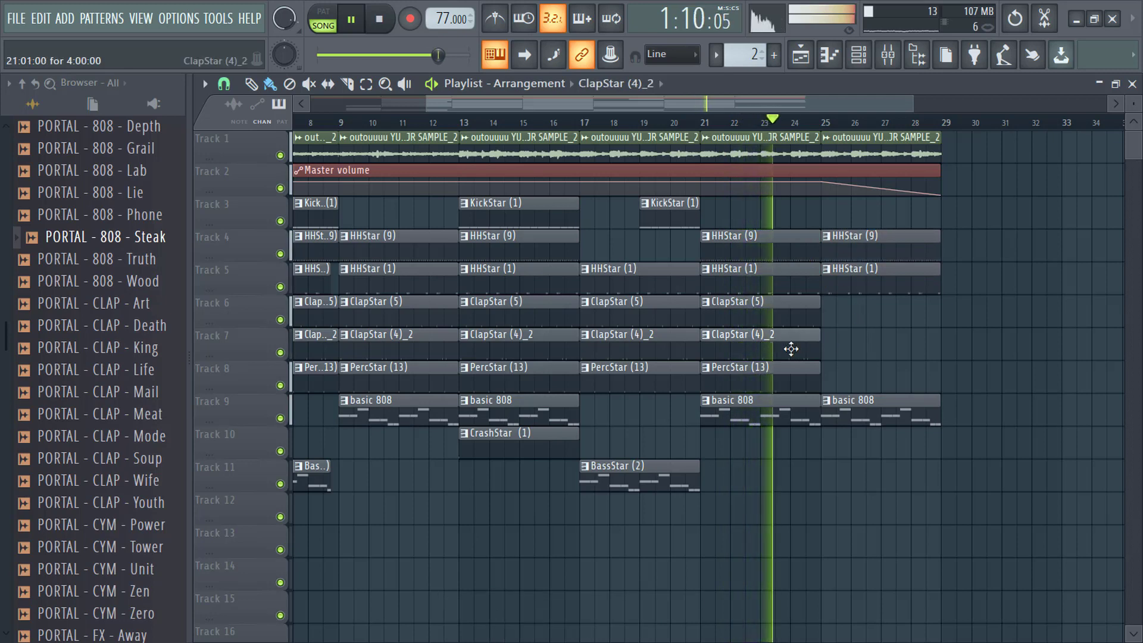
click(832, 350)
click(801, 382)
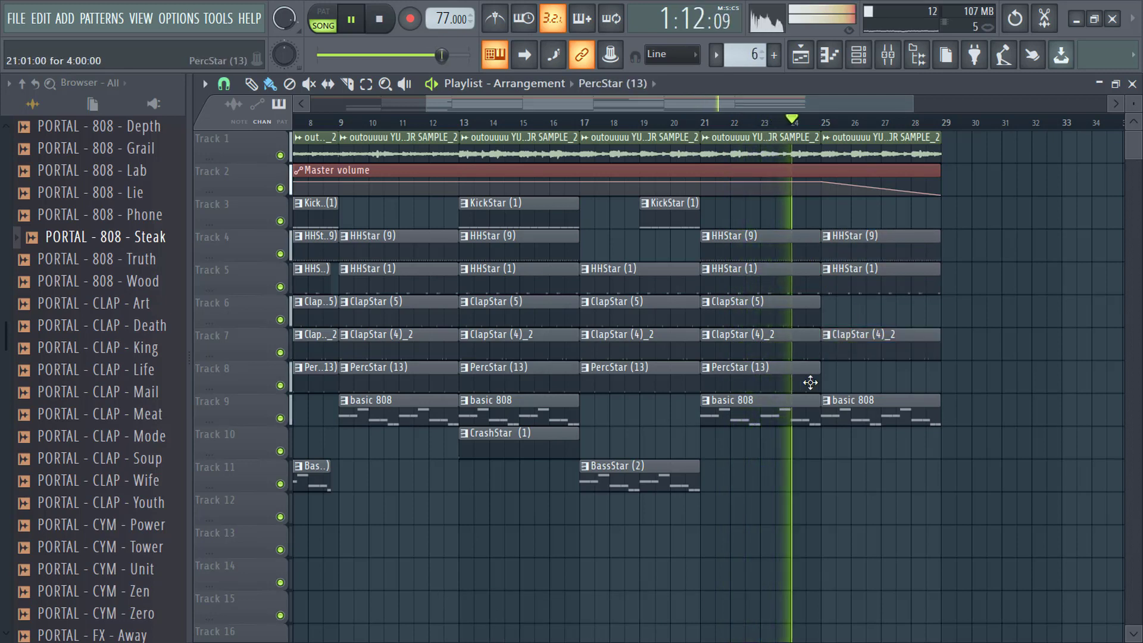
click(829, 382)
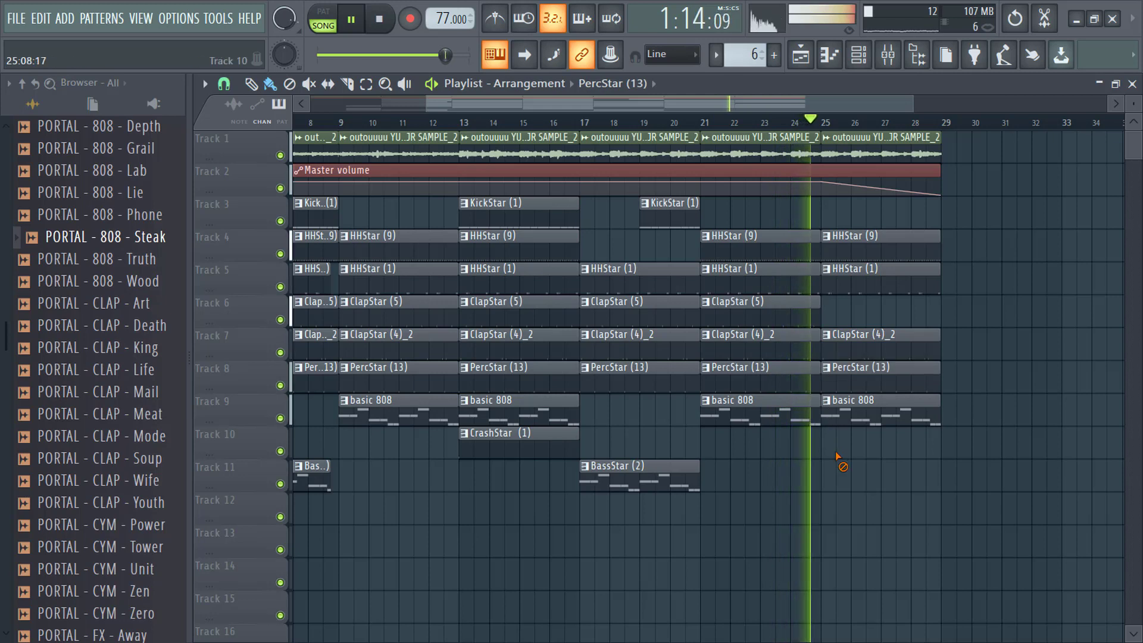